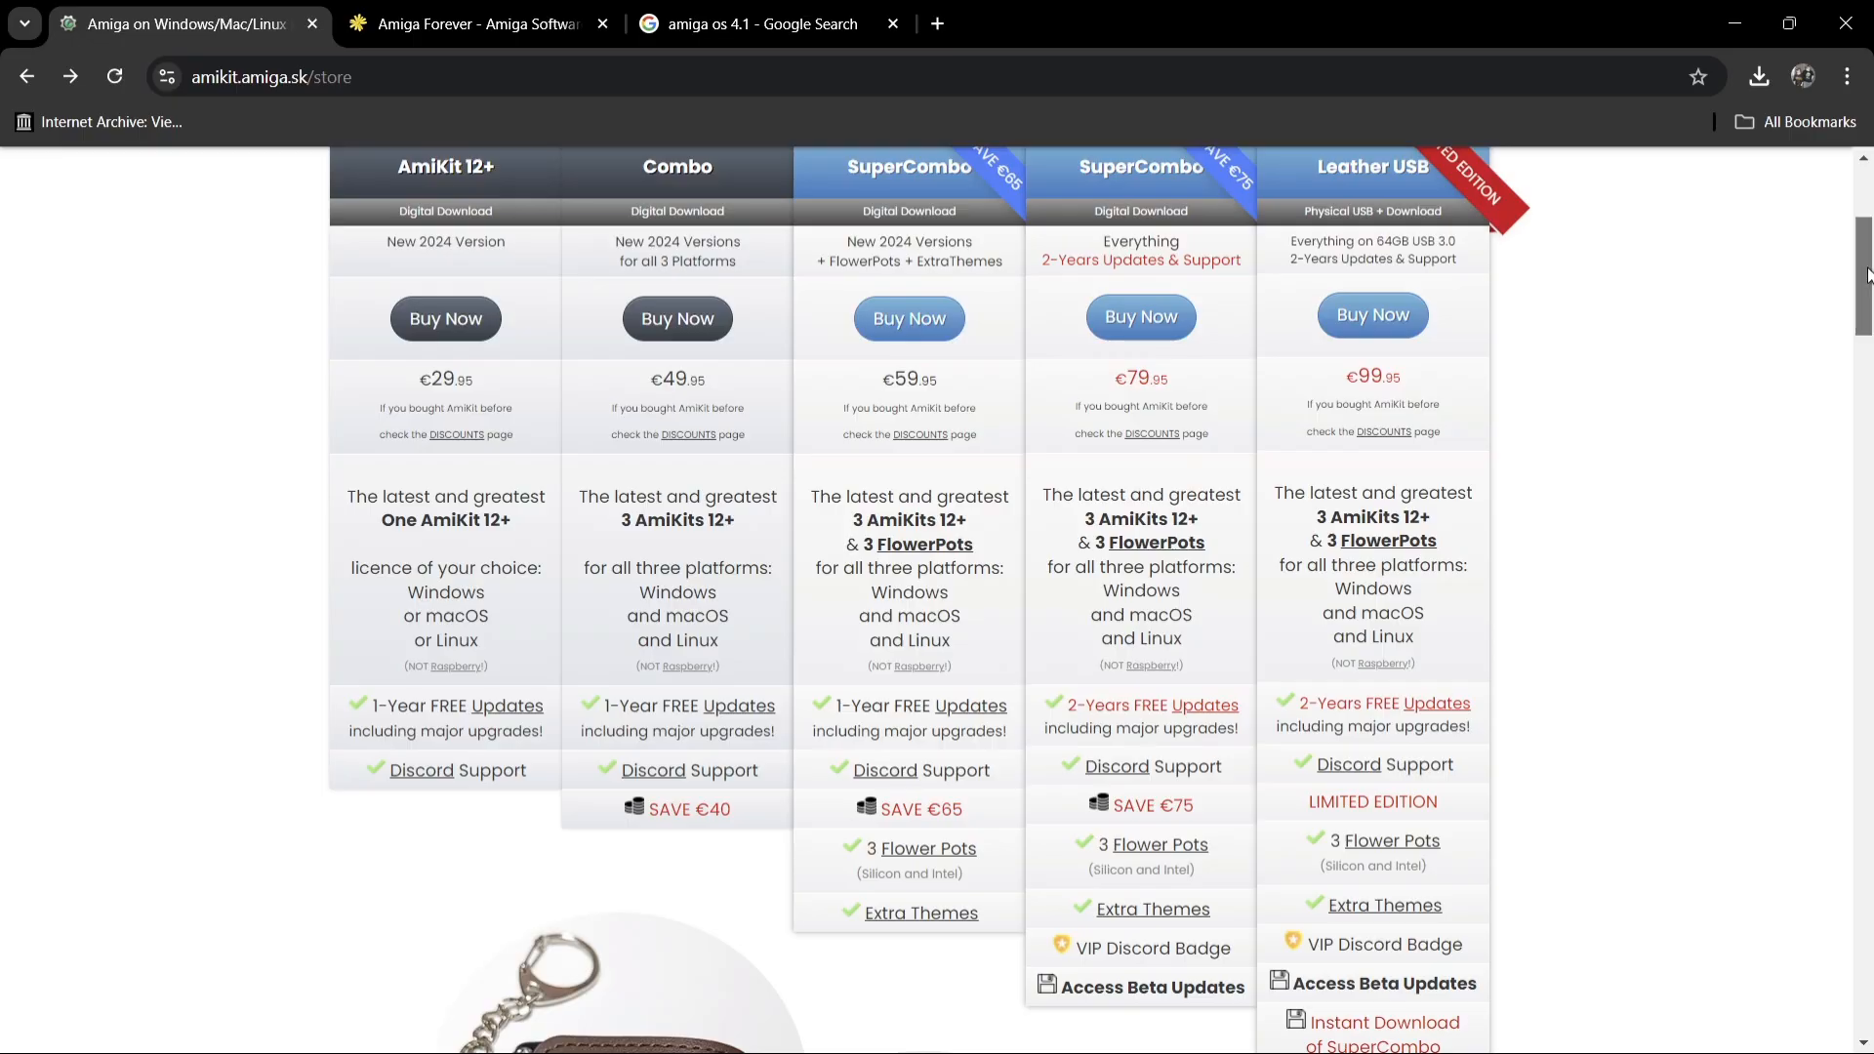
- Open the free X Edition (v10) page from the AmiKit store and add the Windows version to the cart
drag(1869, 274, 1870, 401)
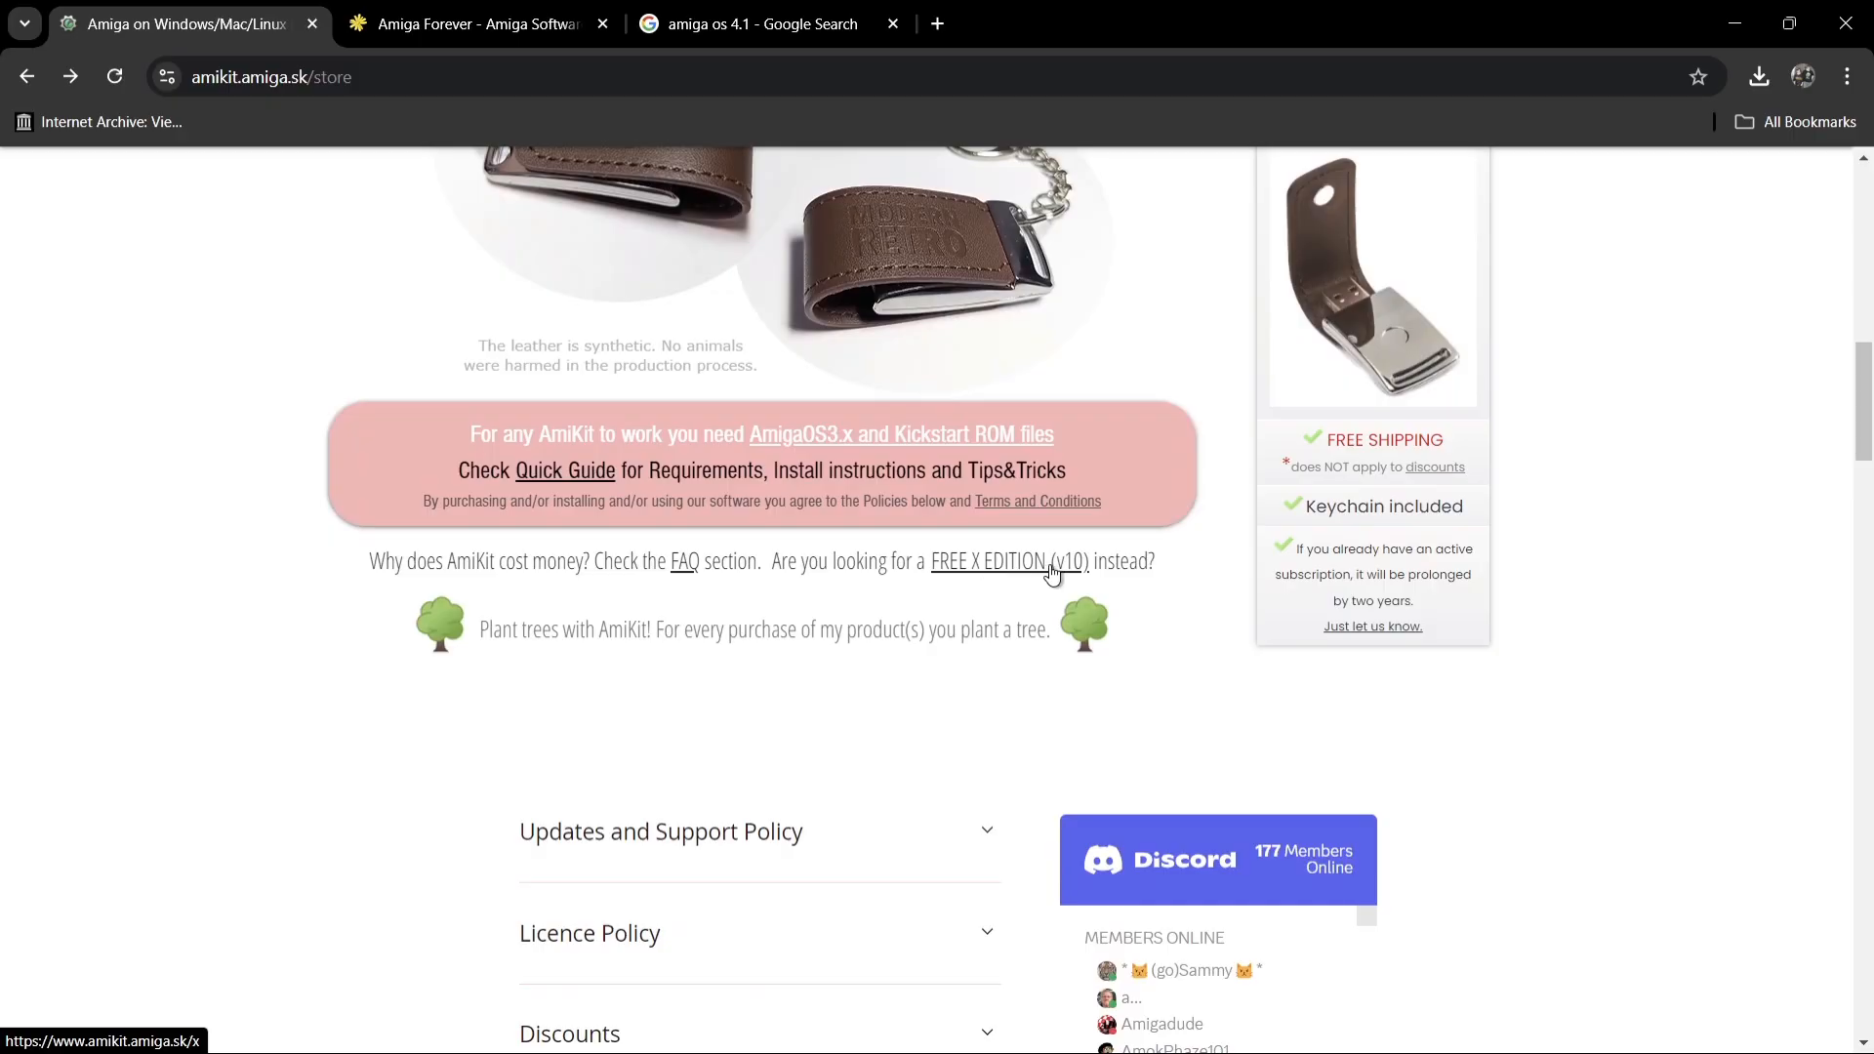
click(1052, 574)
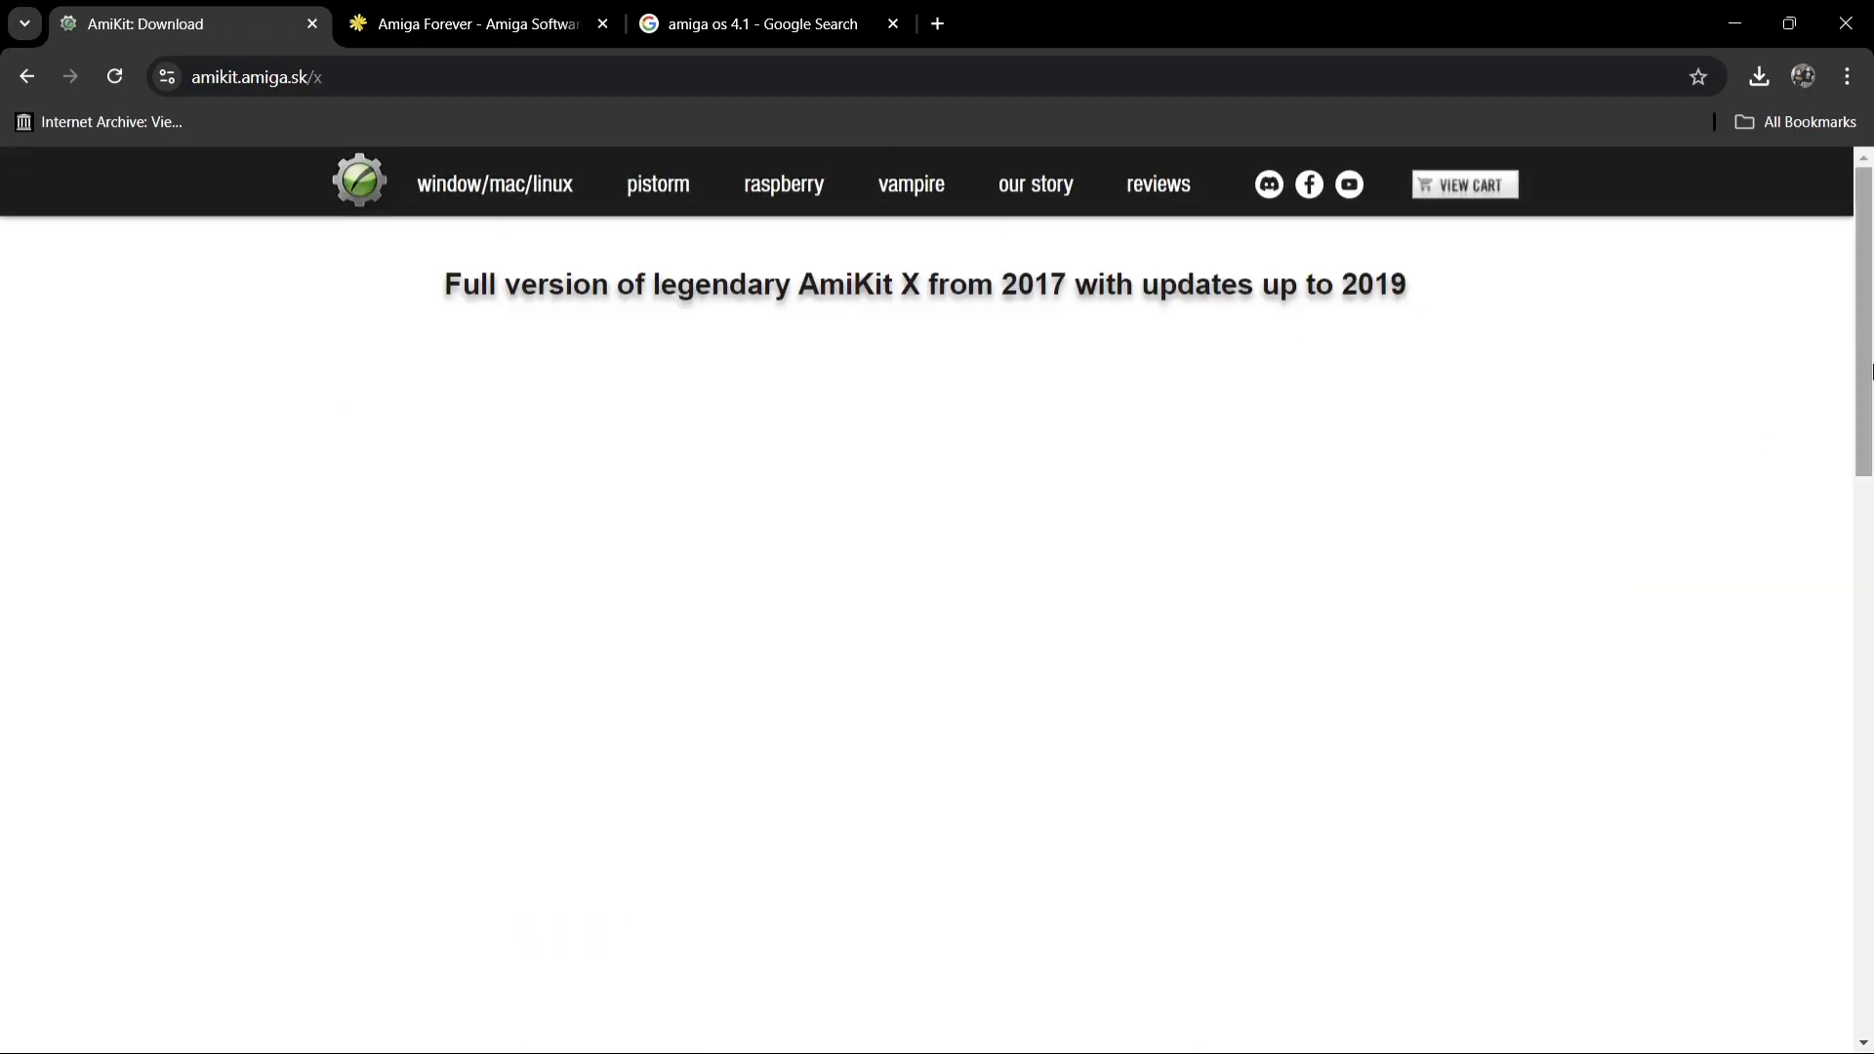
drag(1870, 325, 1870, 381)
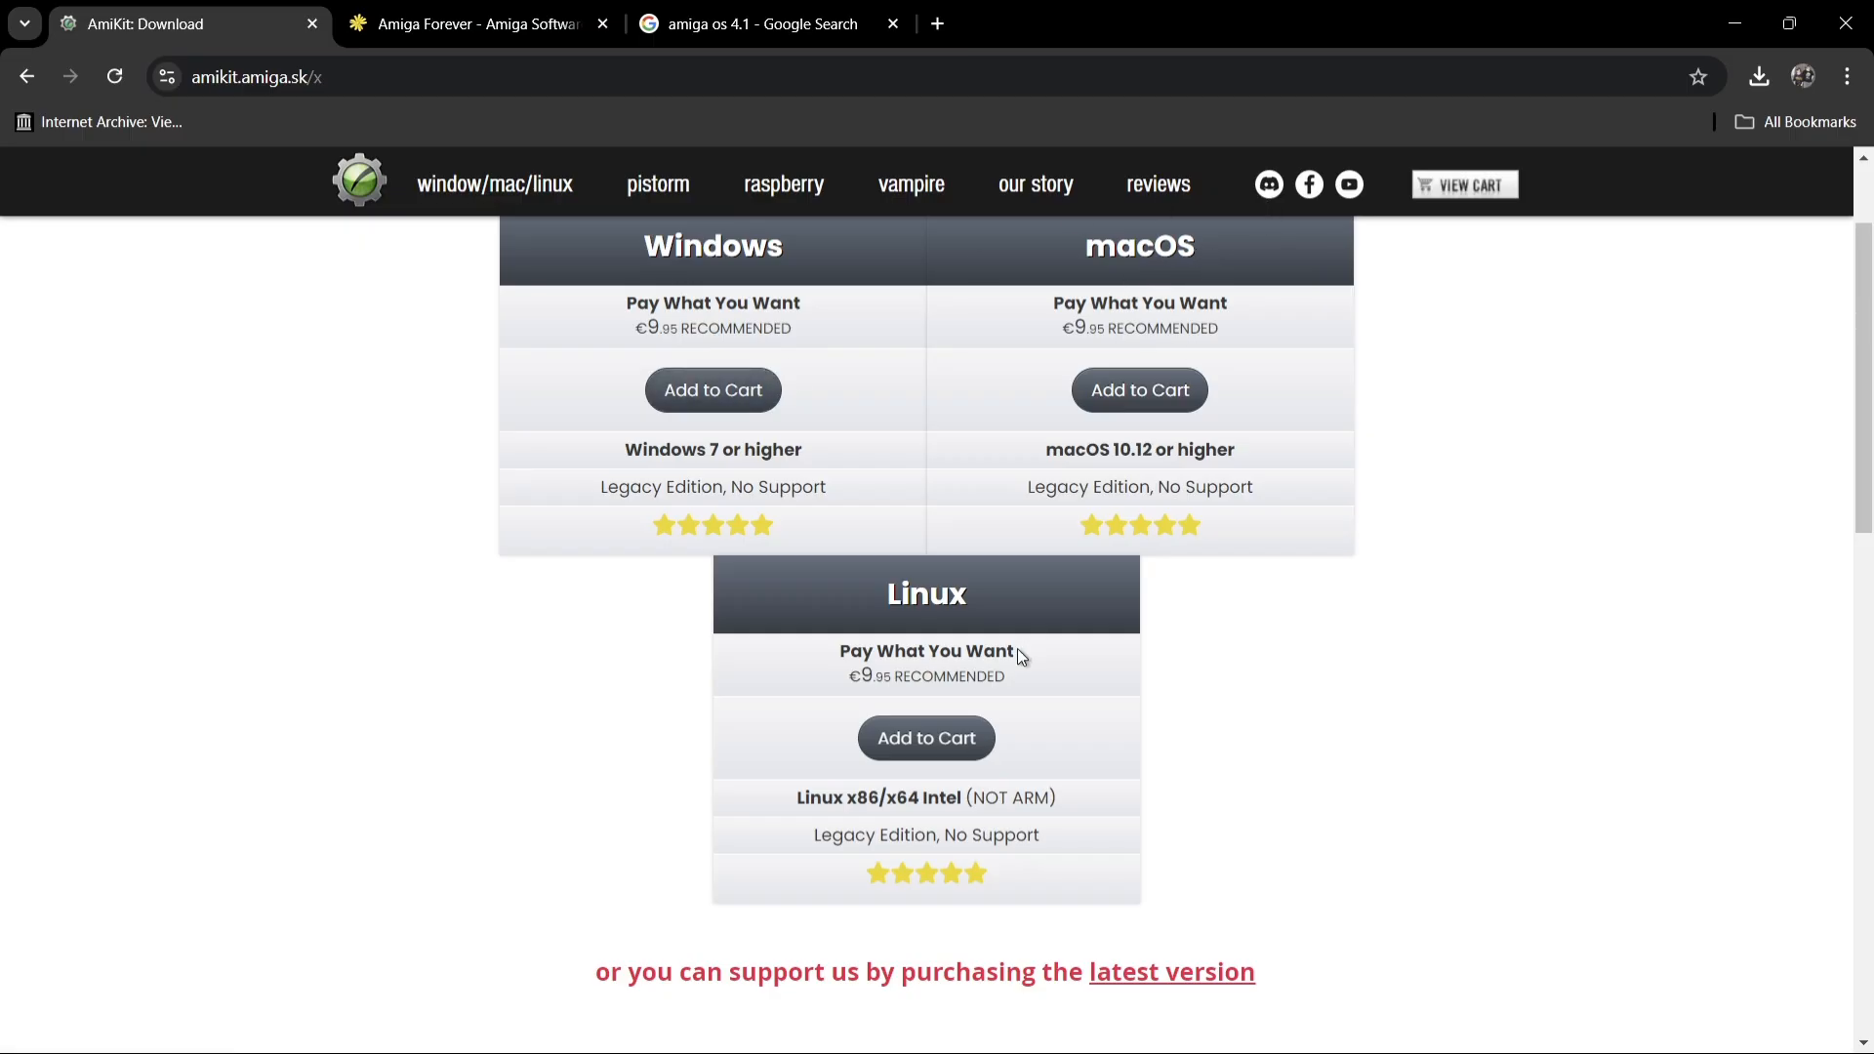
click(718, 392)
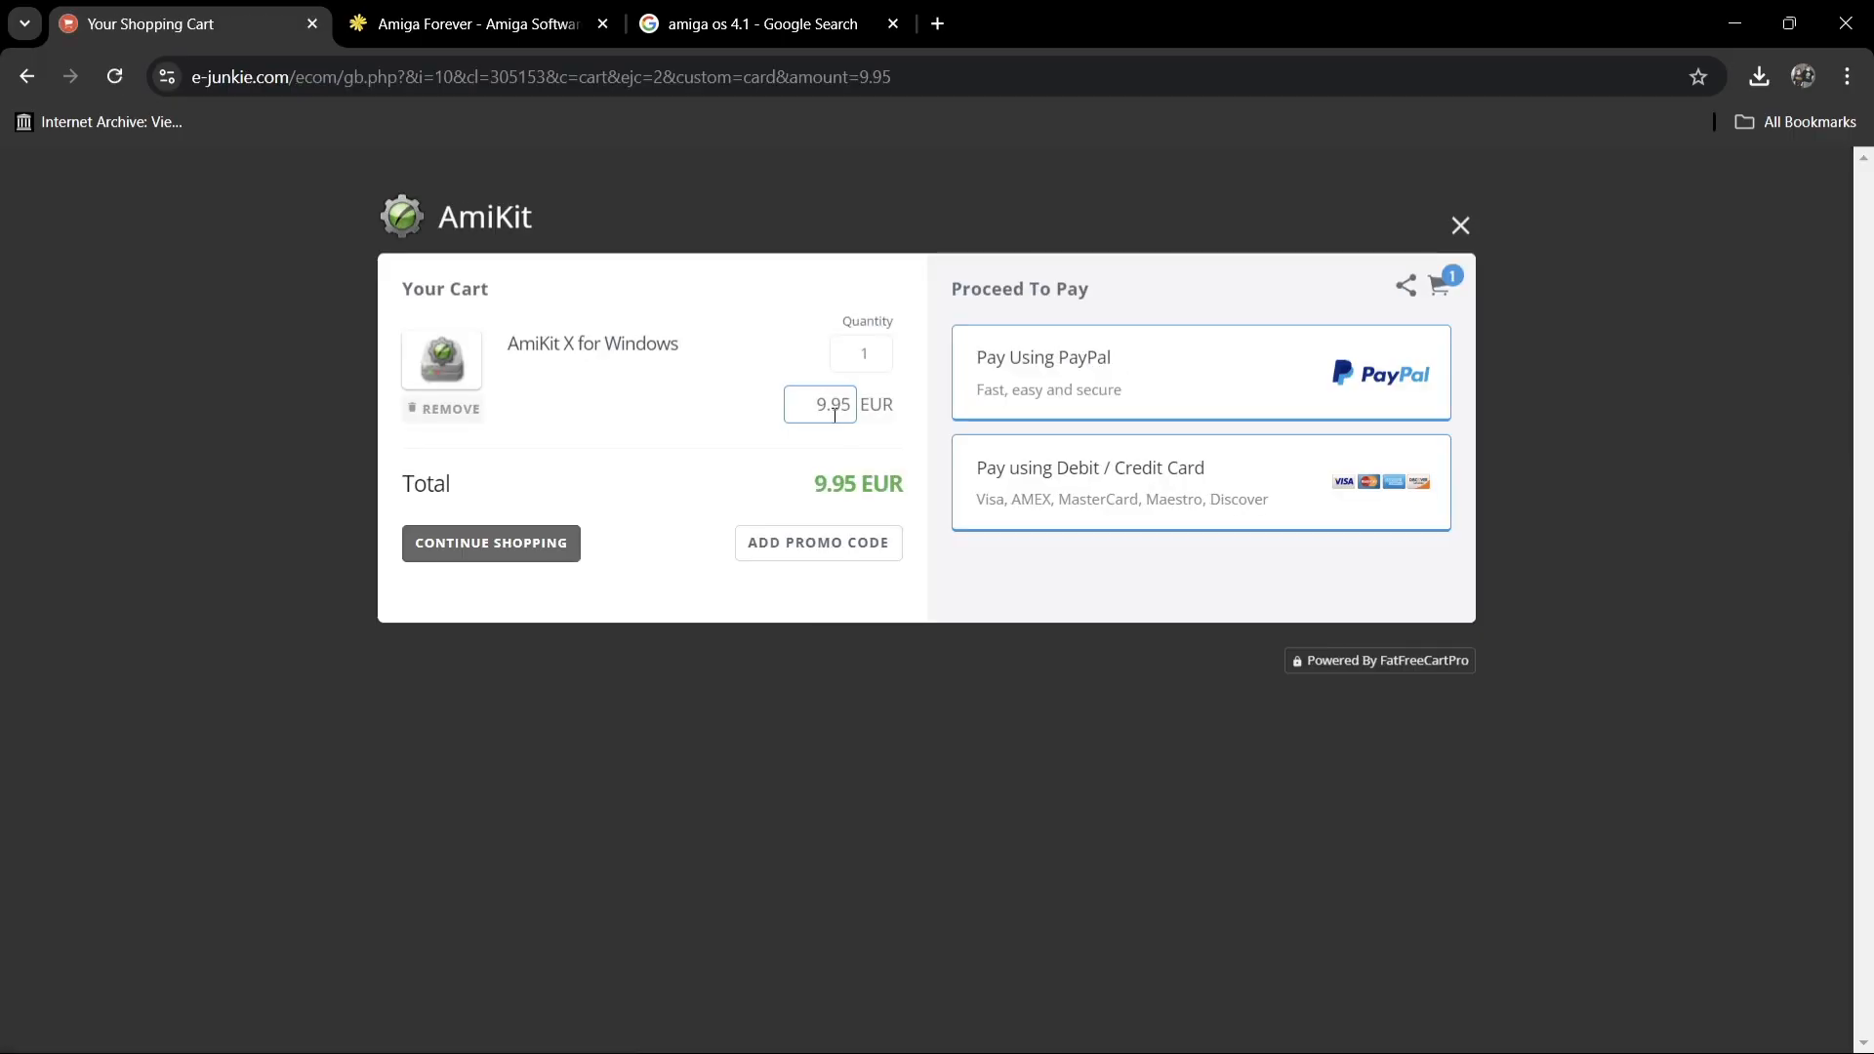
- Set the AmiKit X for Windows price in the cart to 0.00 EUR and close the cart
drag(815, 406, 946, 400)
key(BackSpace)
text(0.00)
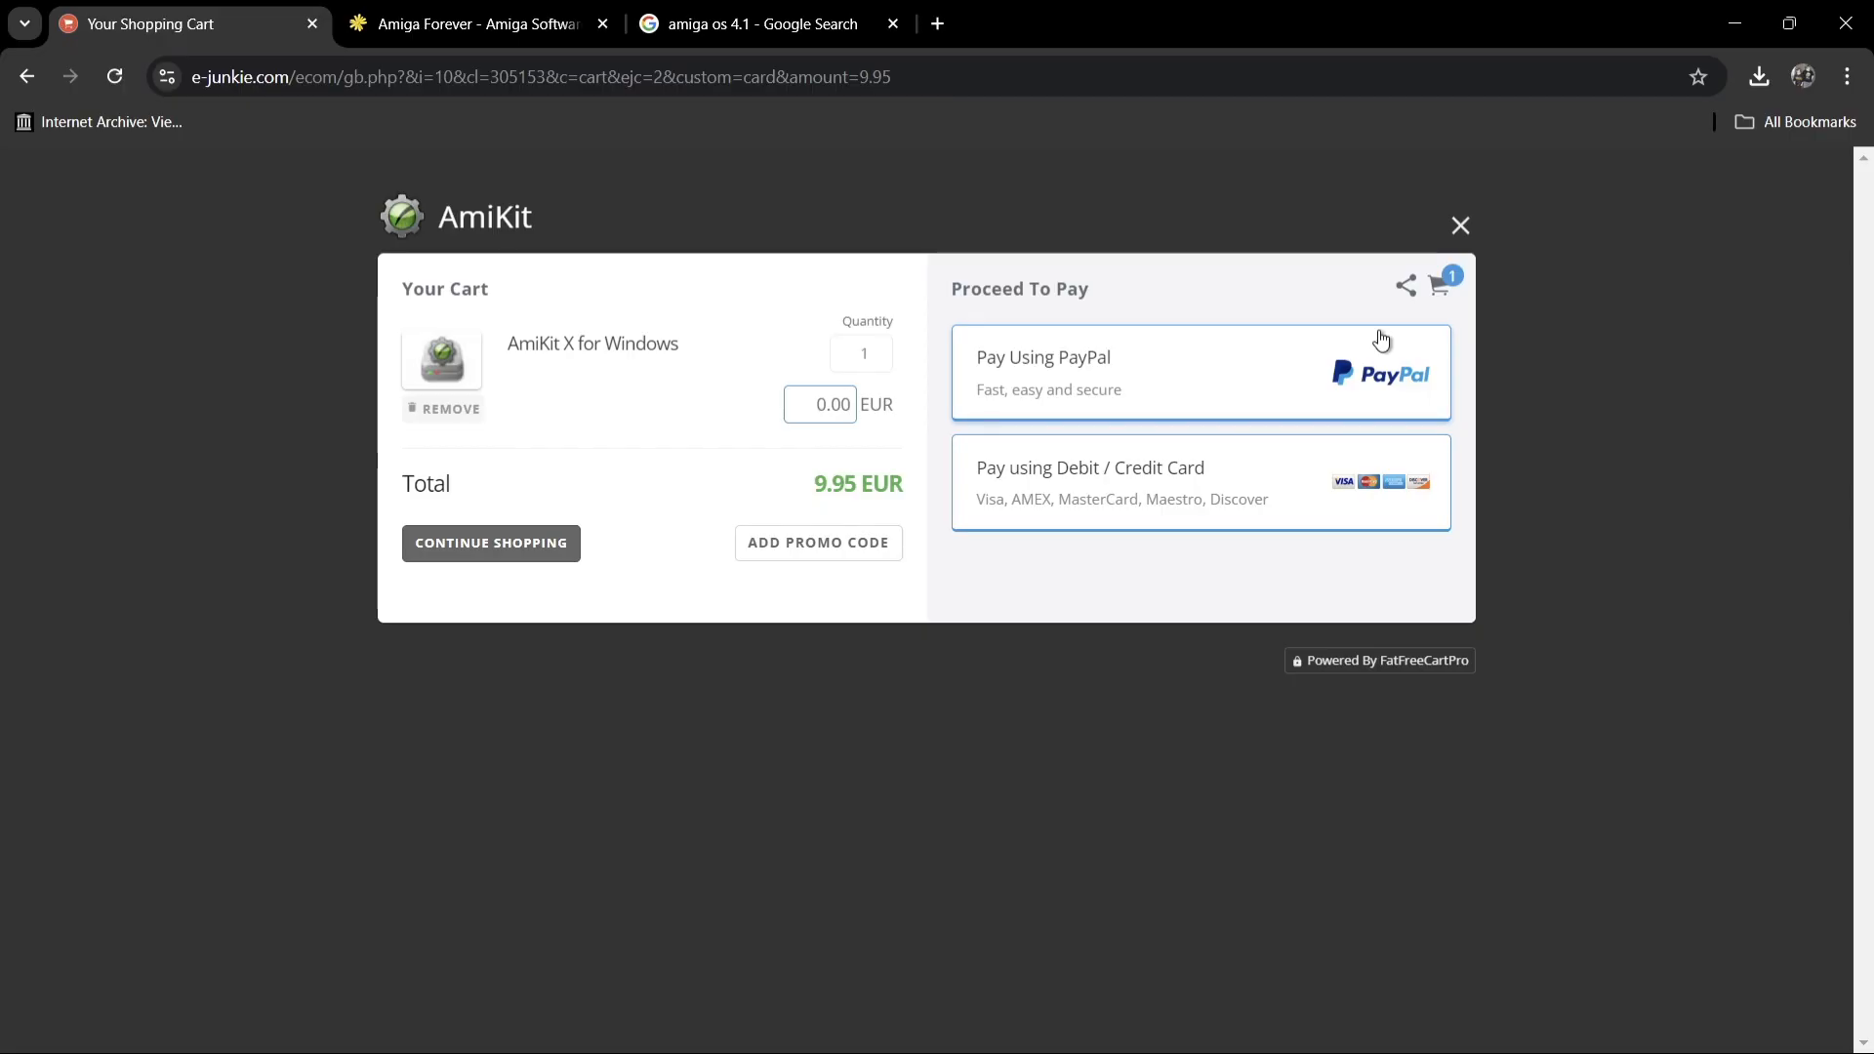
click(1466, 227)
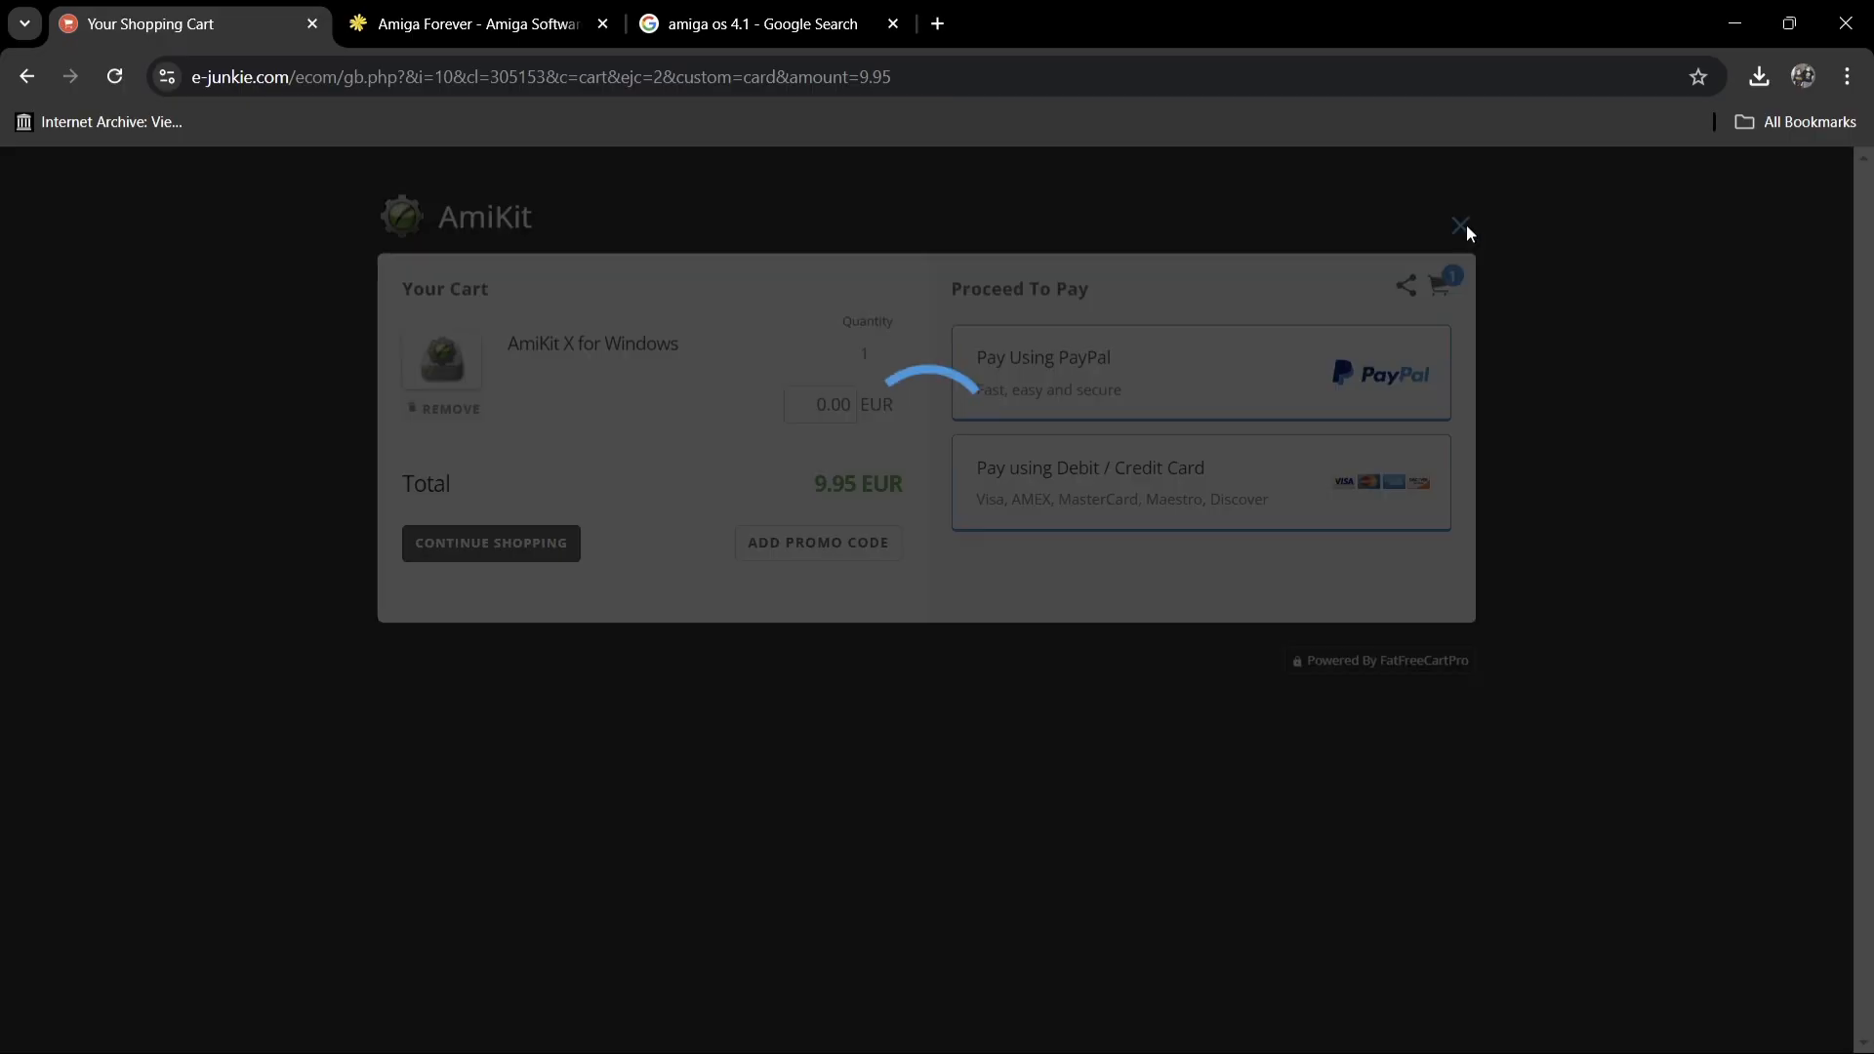
click(1466, 228)
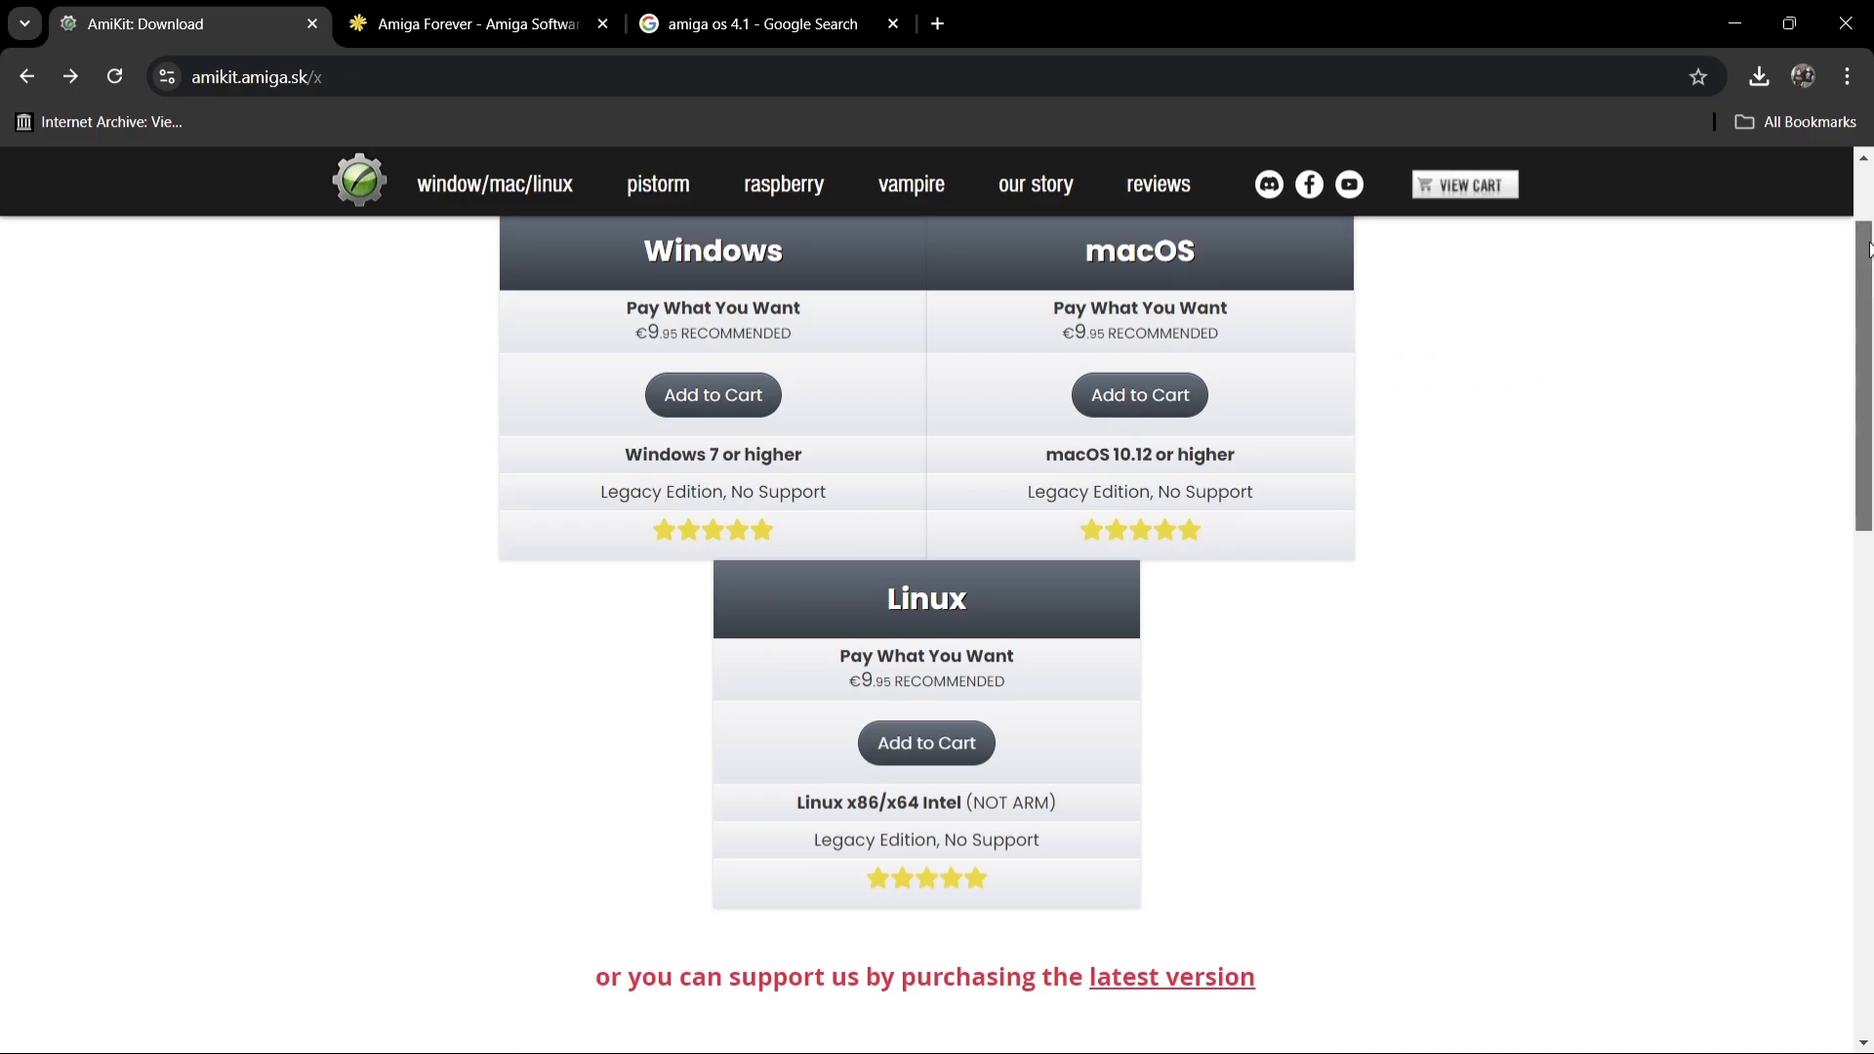
- Return to the AmiKit store page that lists the AmiKit 12+ editions
scroll(1863, 371, up, 2)
click(26, 76)
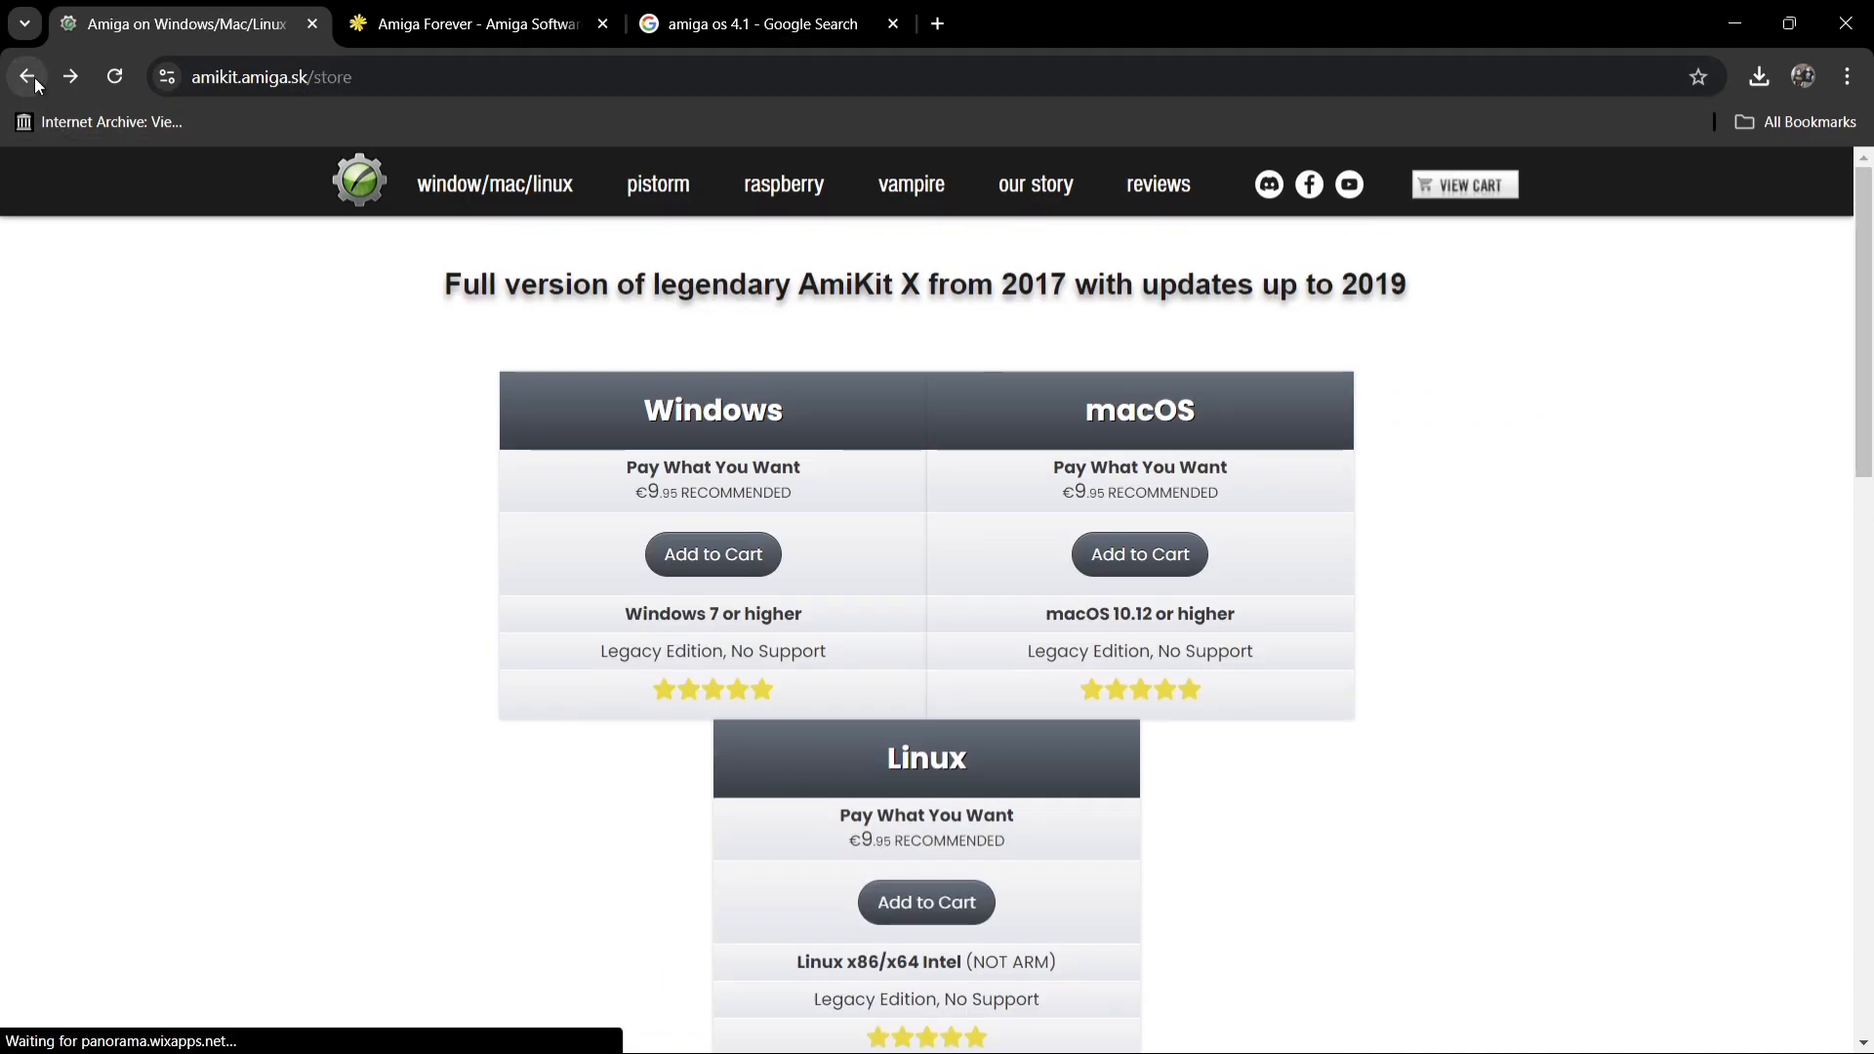
scroll(977, 546, up, 12)
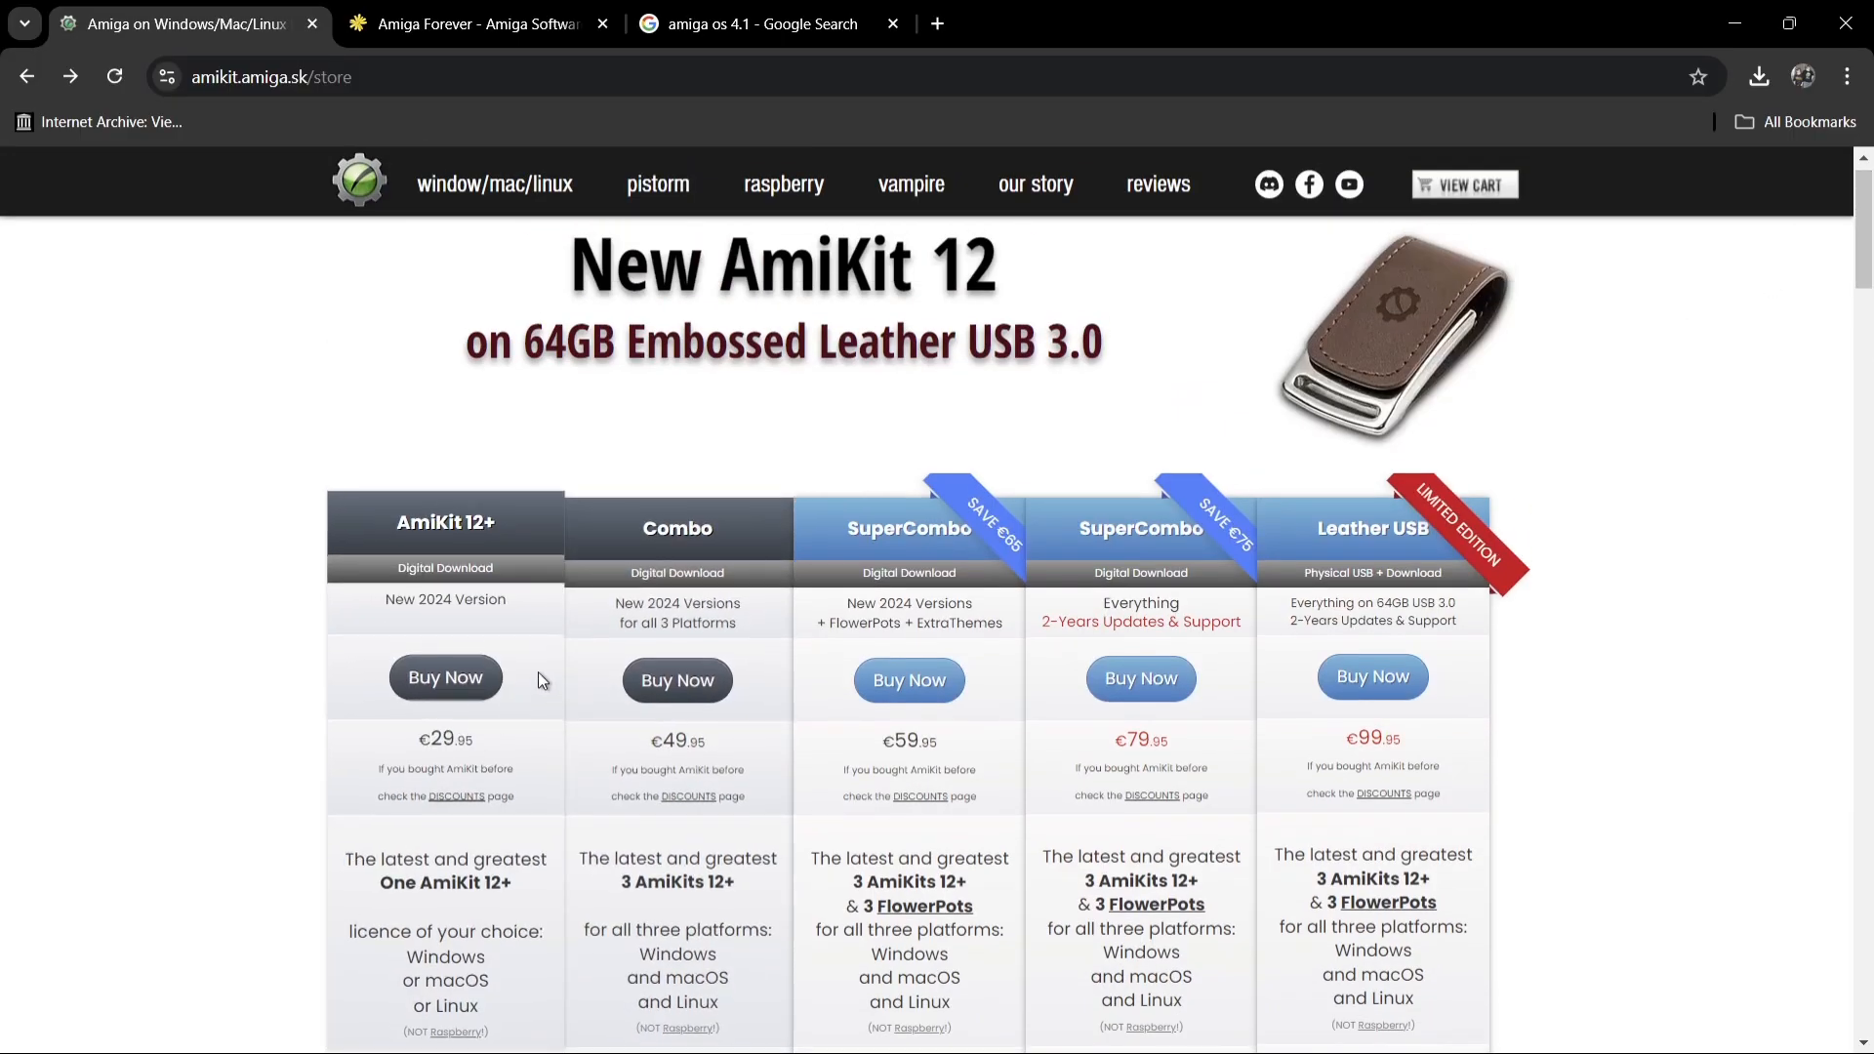
- Switch to the Amiga Forever site and choose Plus Edition as the edition for quick purchase
click(543, 9)
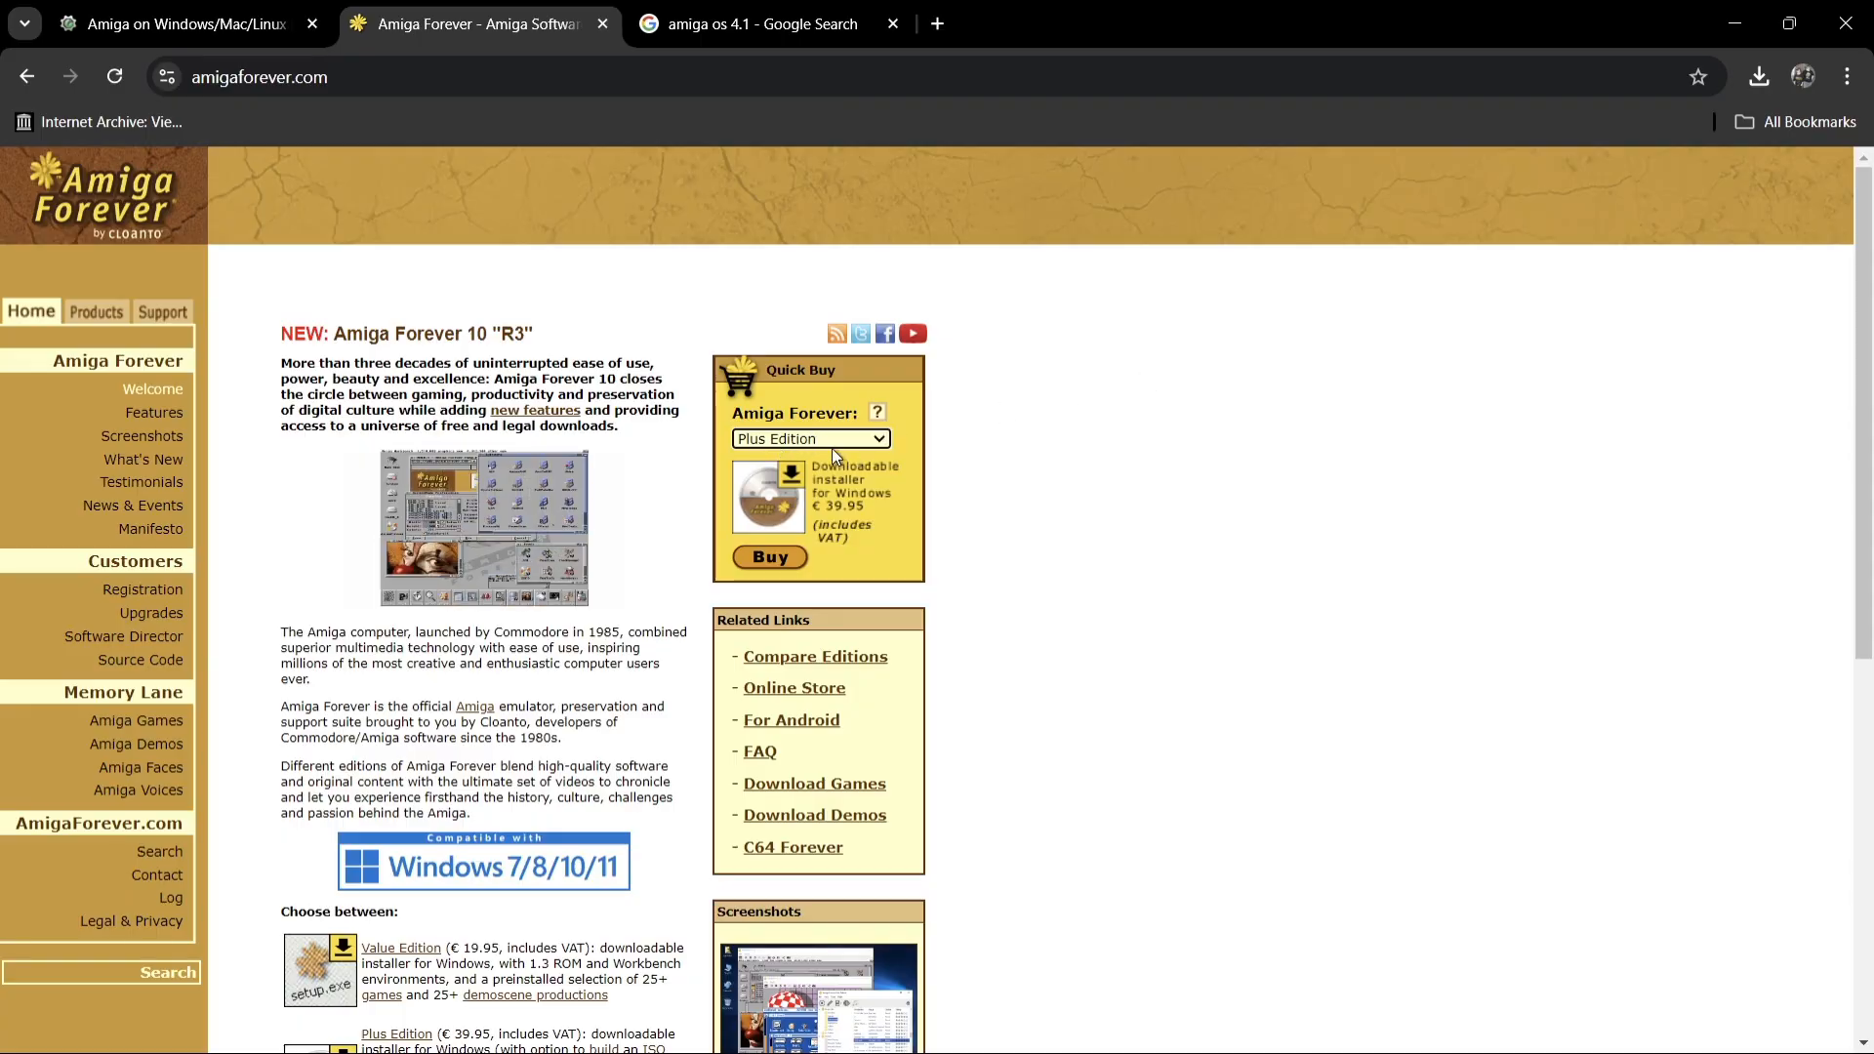
click(859, 443)
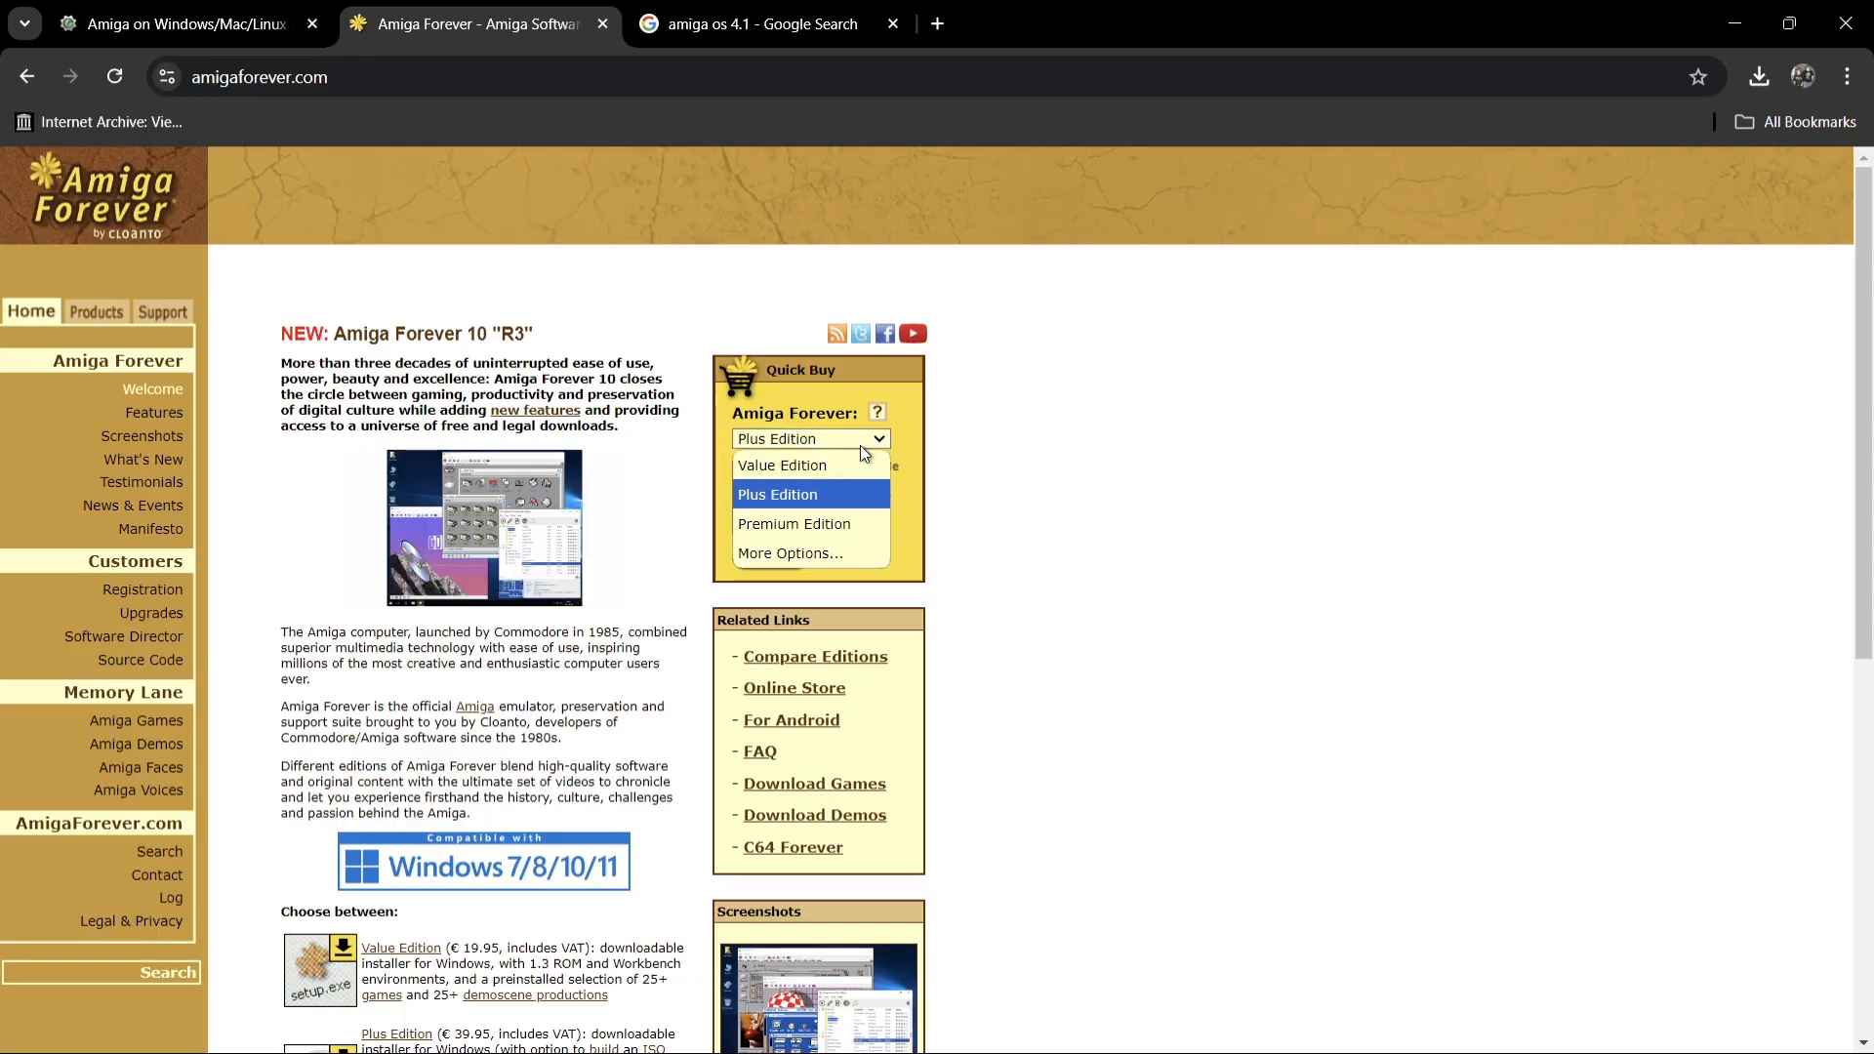
click(857, 501)
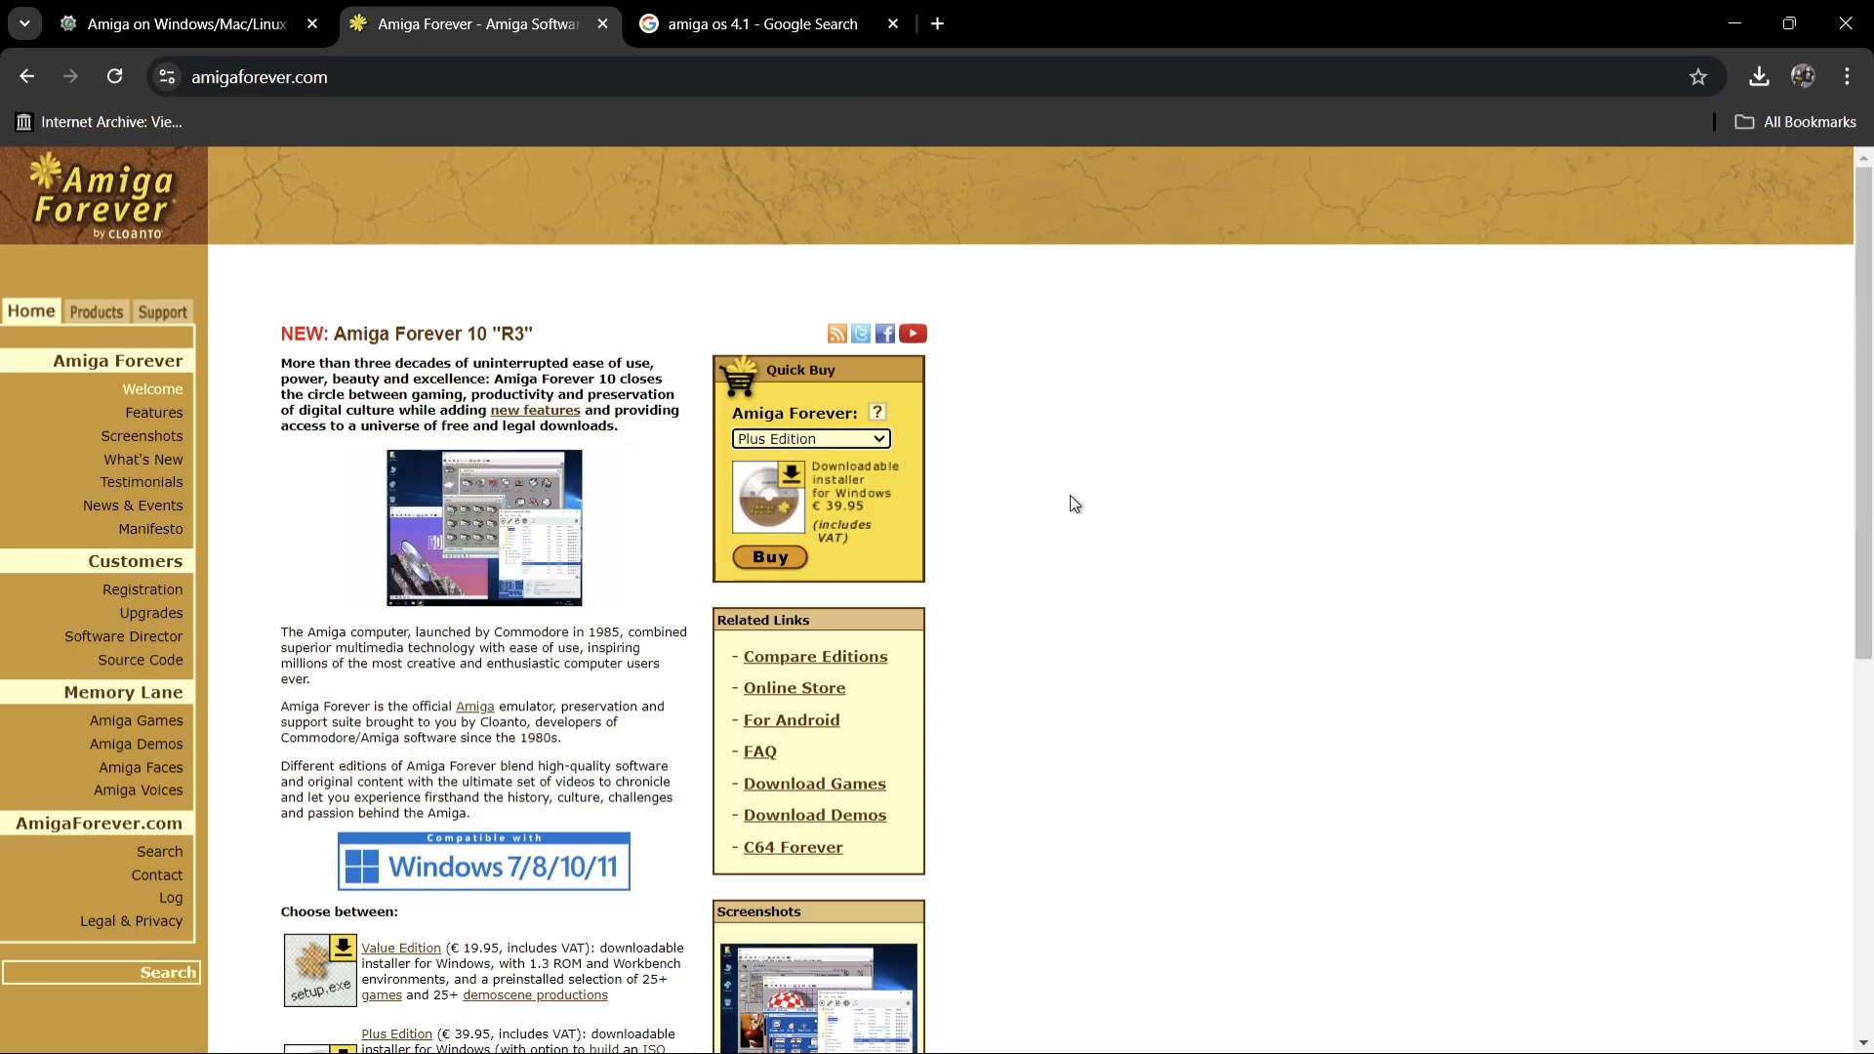
- Open the AmigaOS site from the amiga os 4.1 search results and view its list of retailers
click(852, 8)
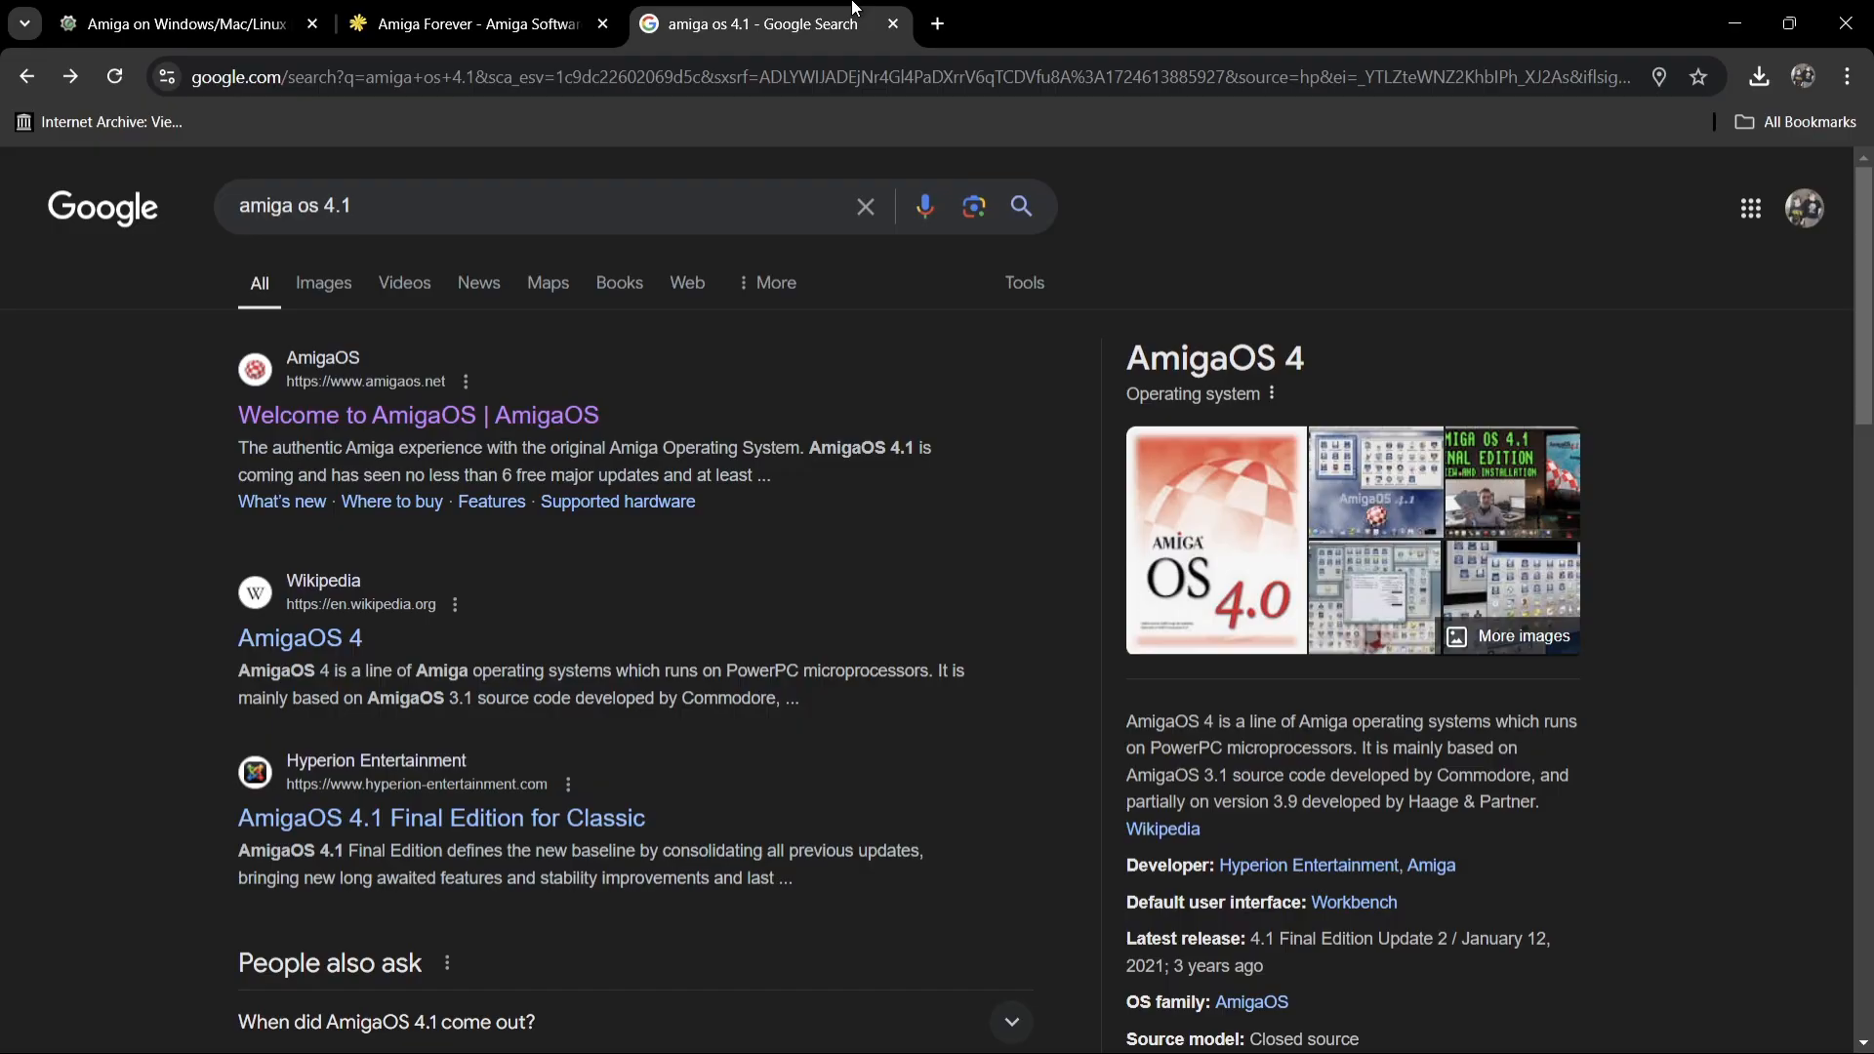
click(436, 414)
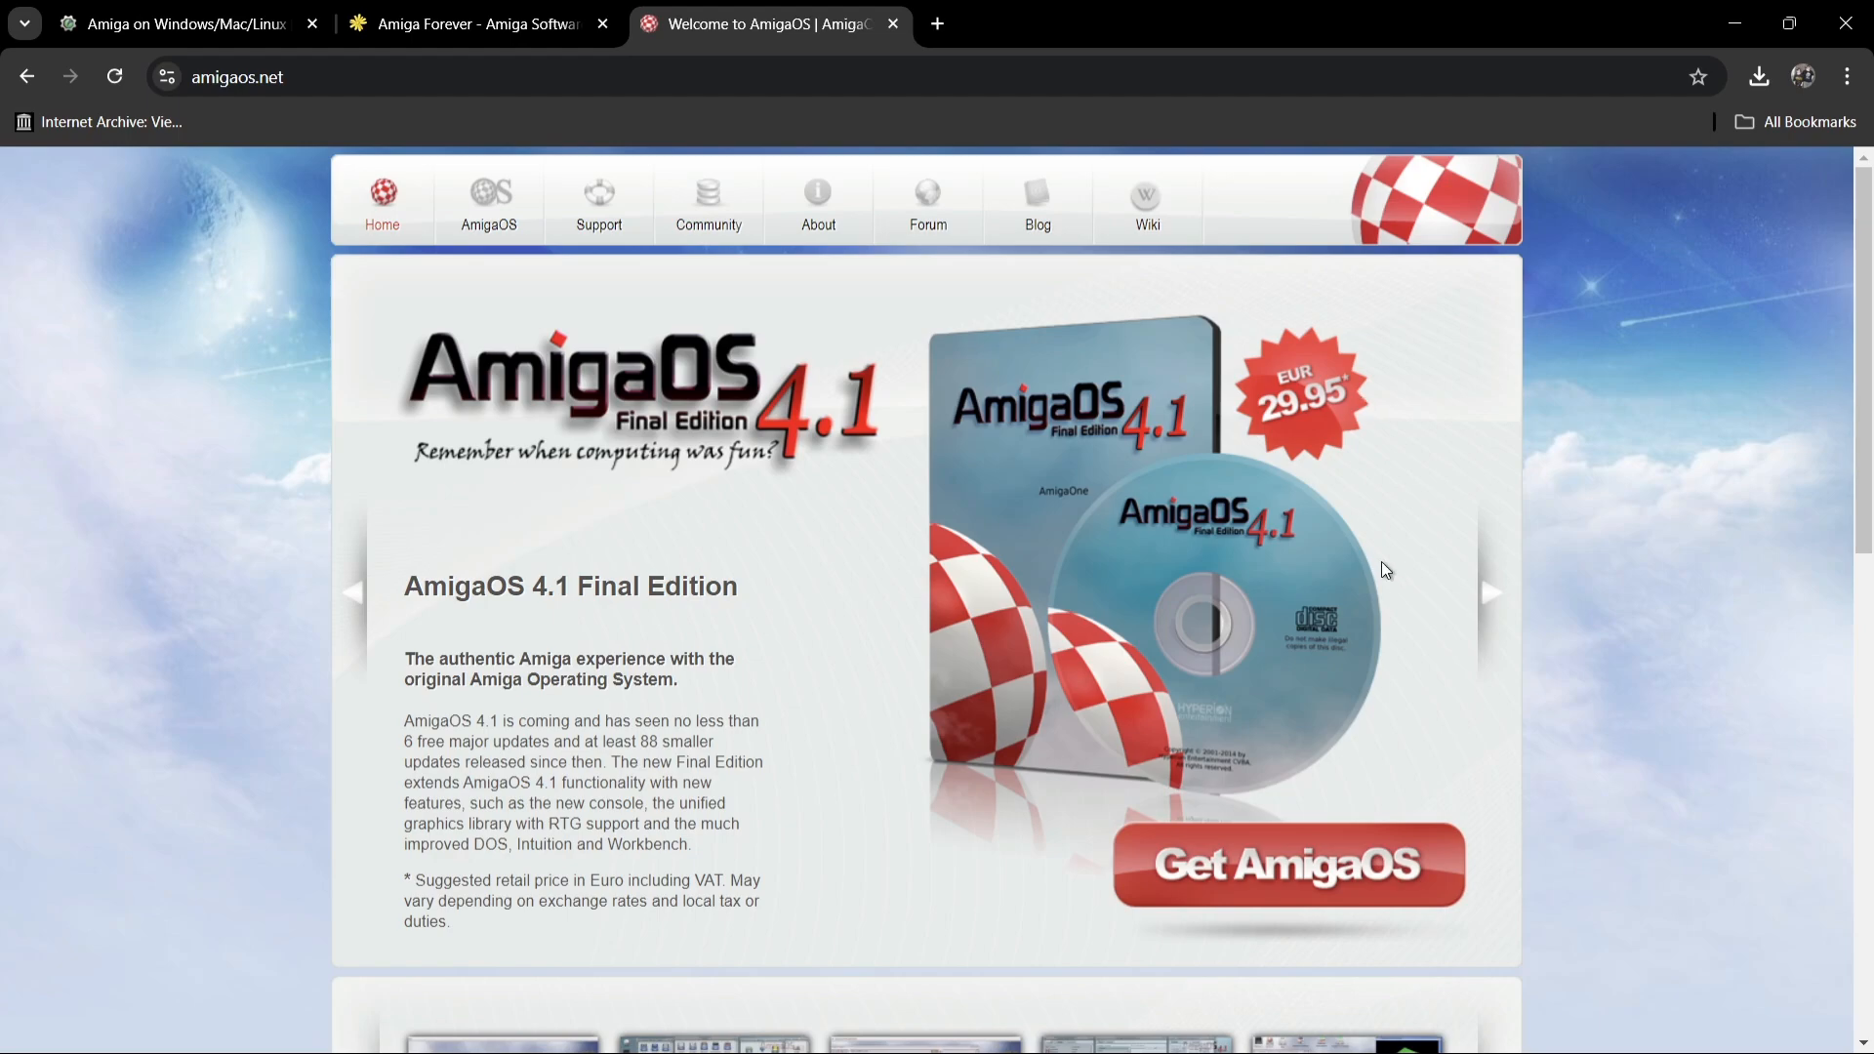
click(1299, 874)
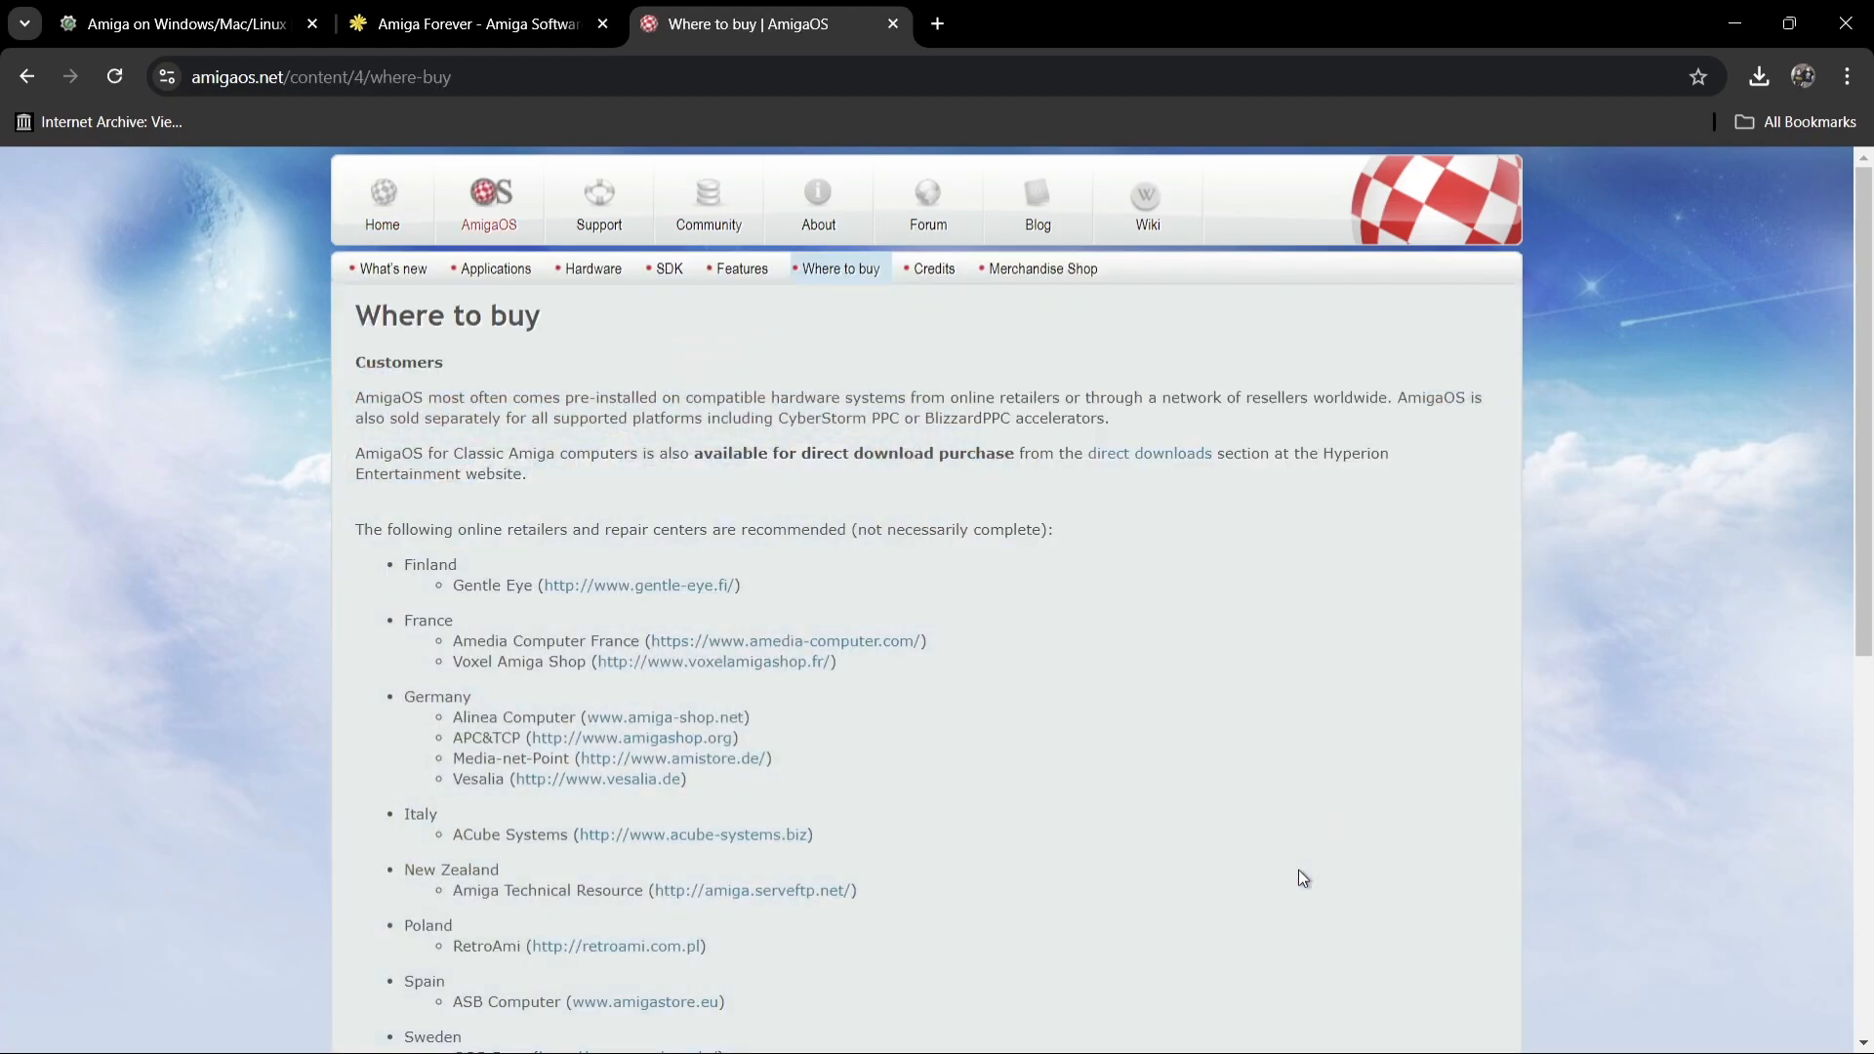
scroll(1868, 355, down, 3)
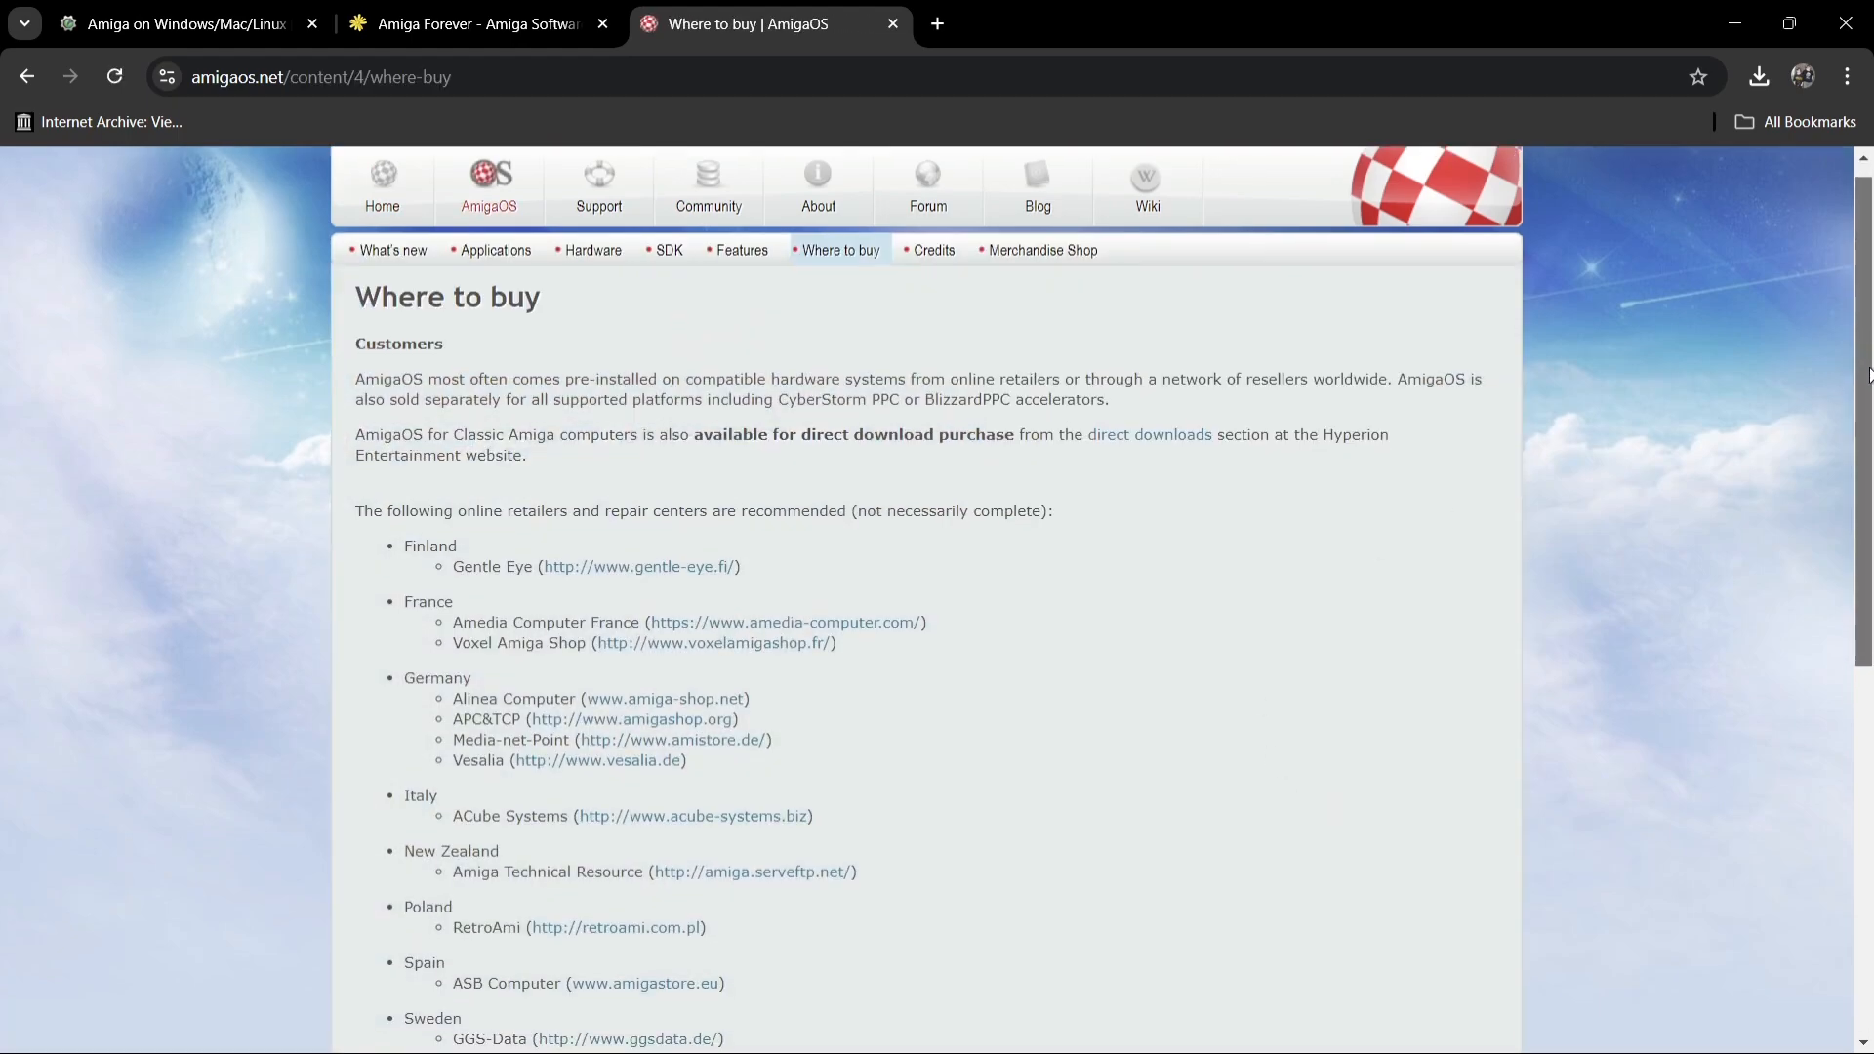
scroll(1869, 424, up, 3)
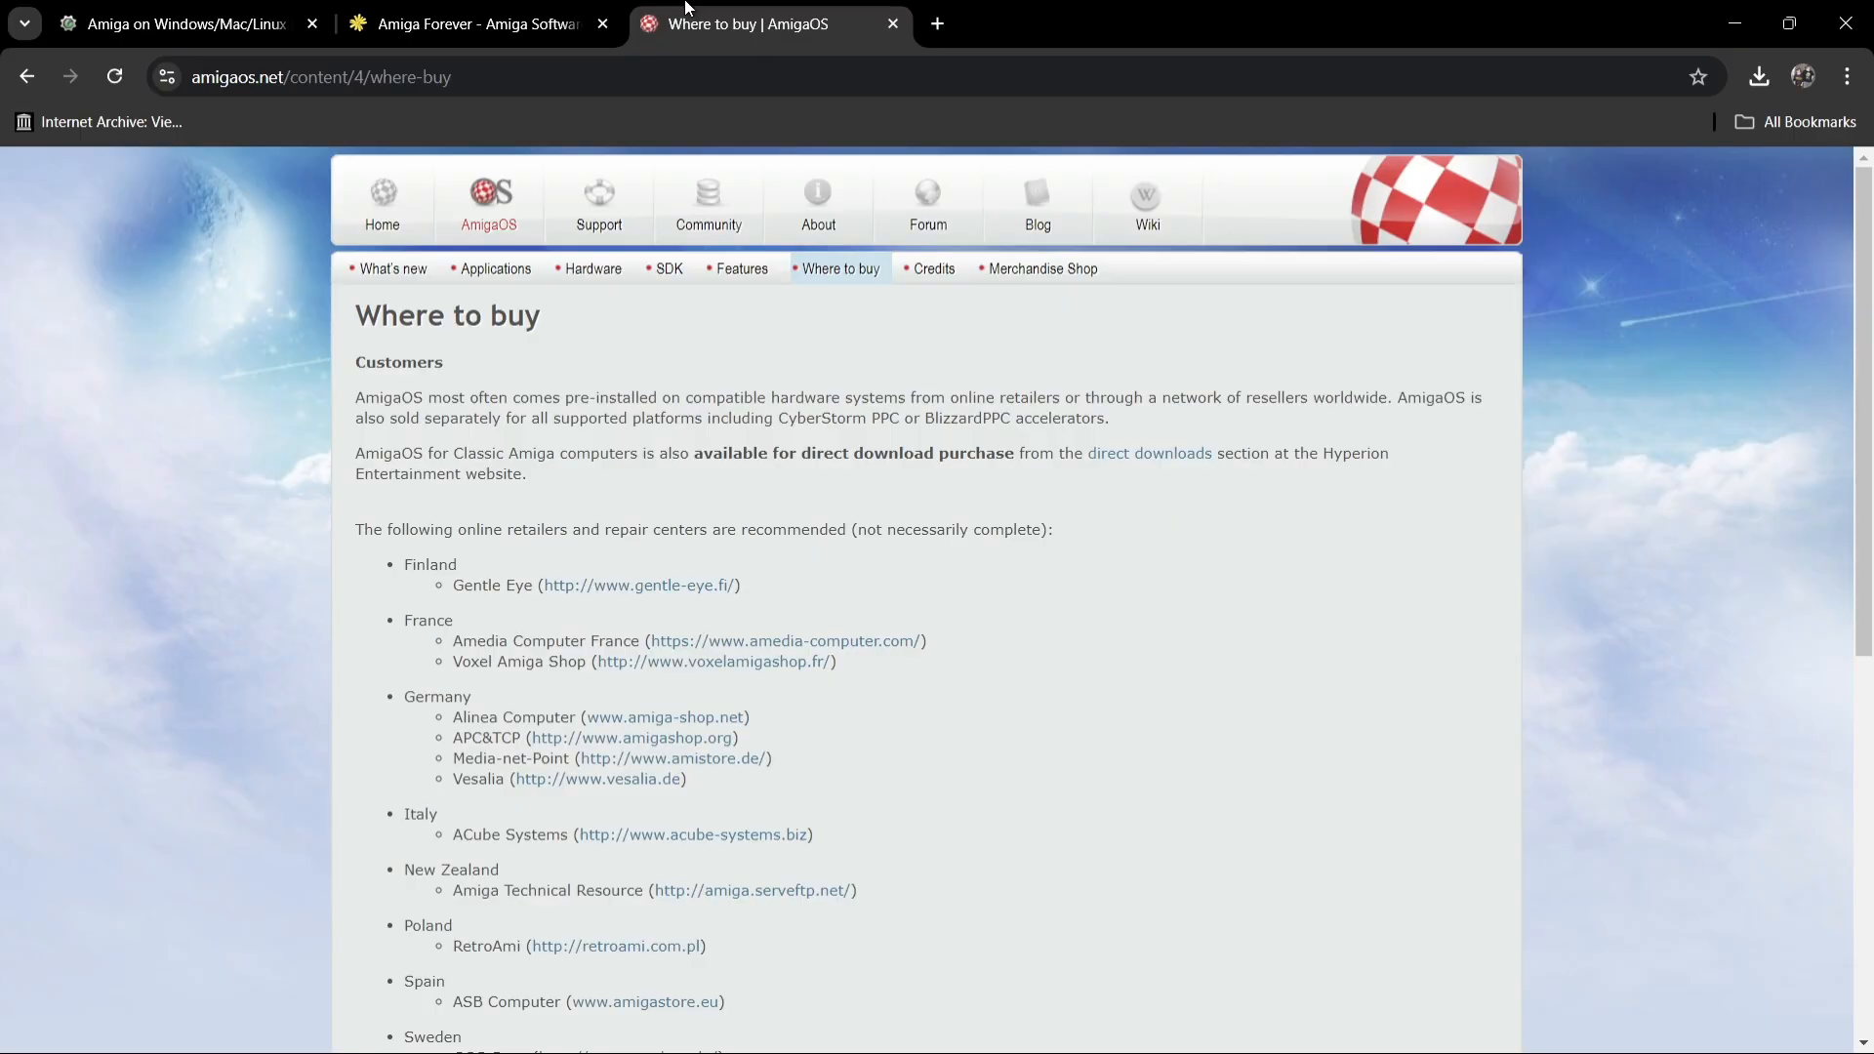
- Review the open AmiKit store, Amiga Forever and AmigaOS retailer pages once more, and minimise the browser
click(167, 7)
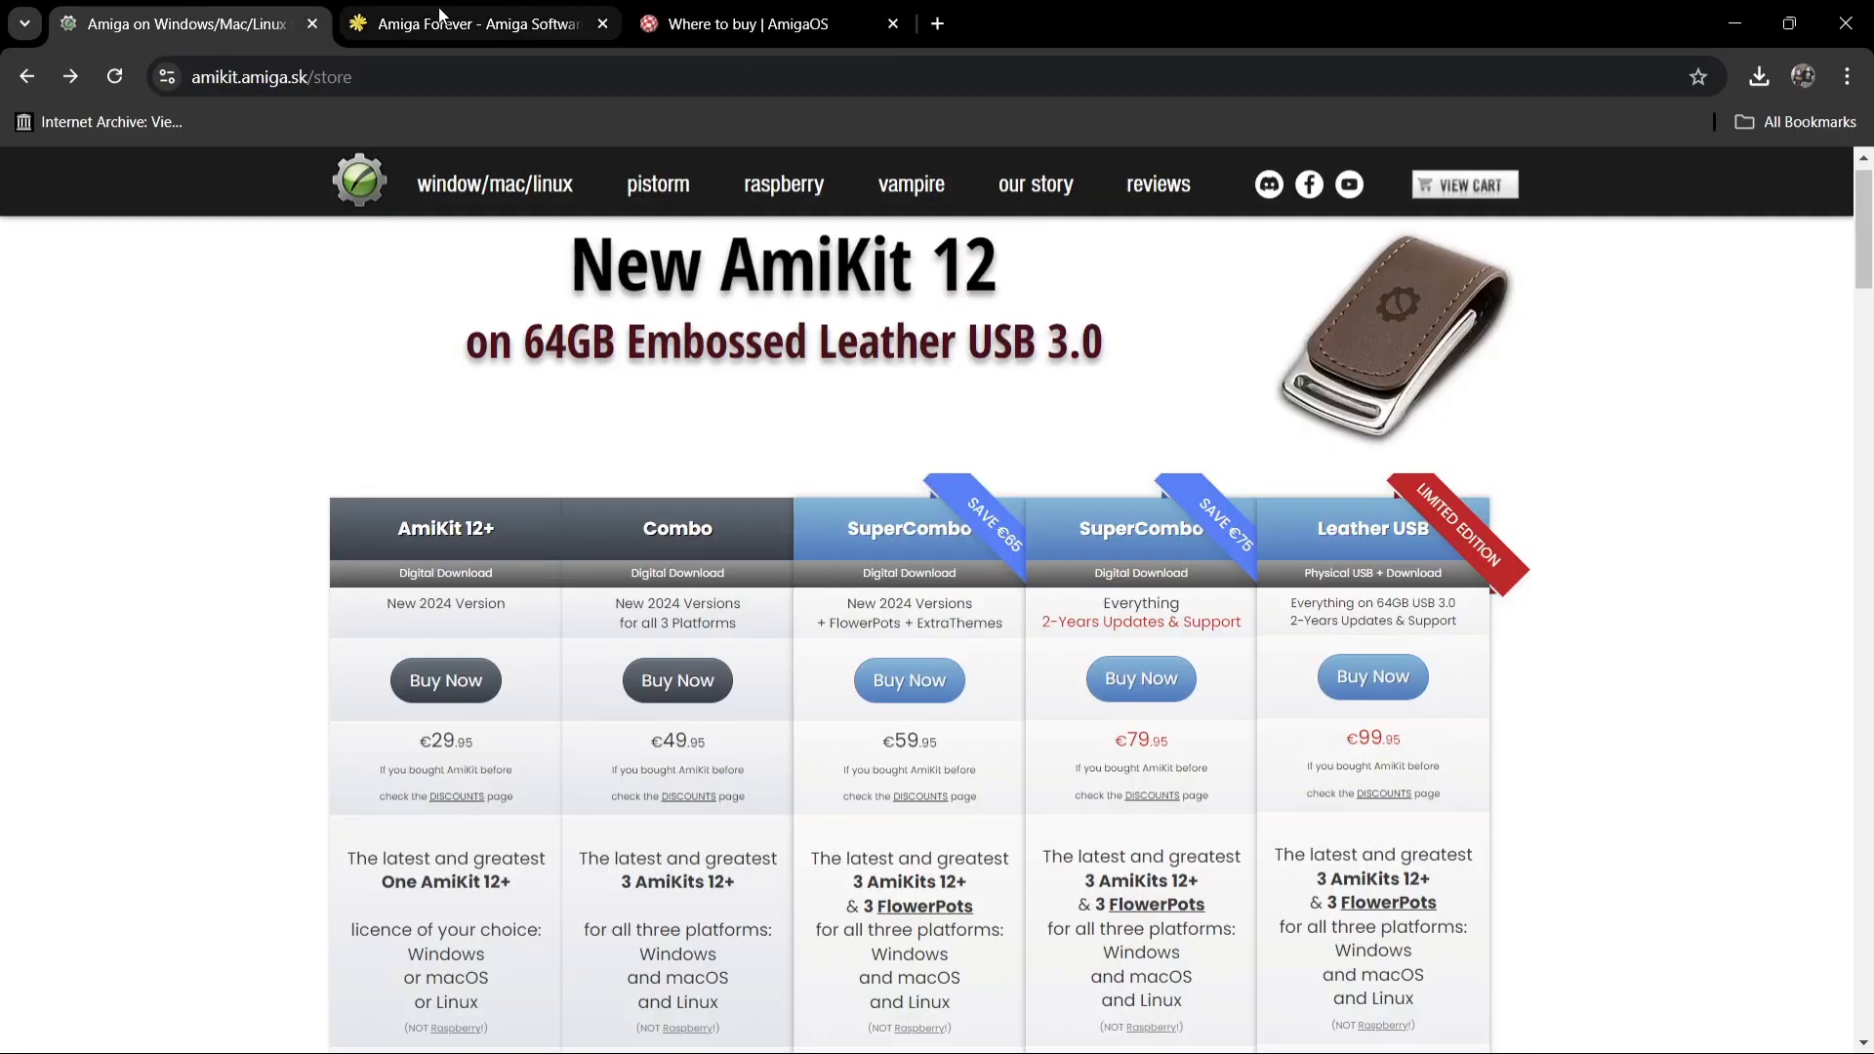
mouse_move(440, 14)
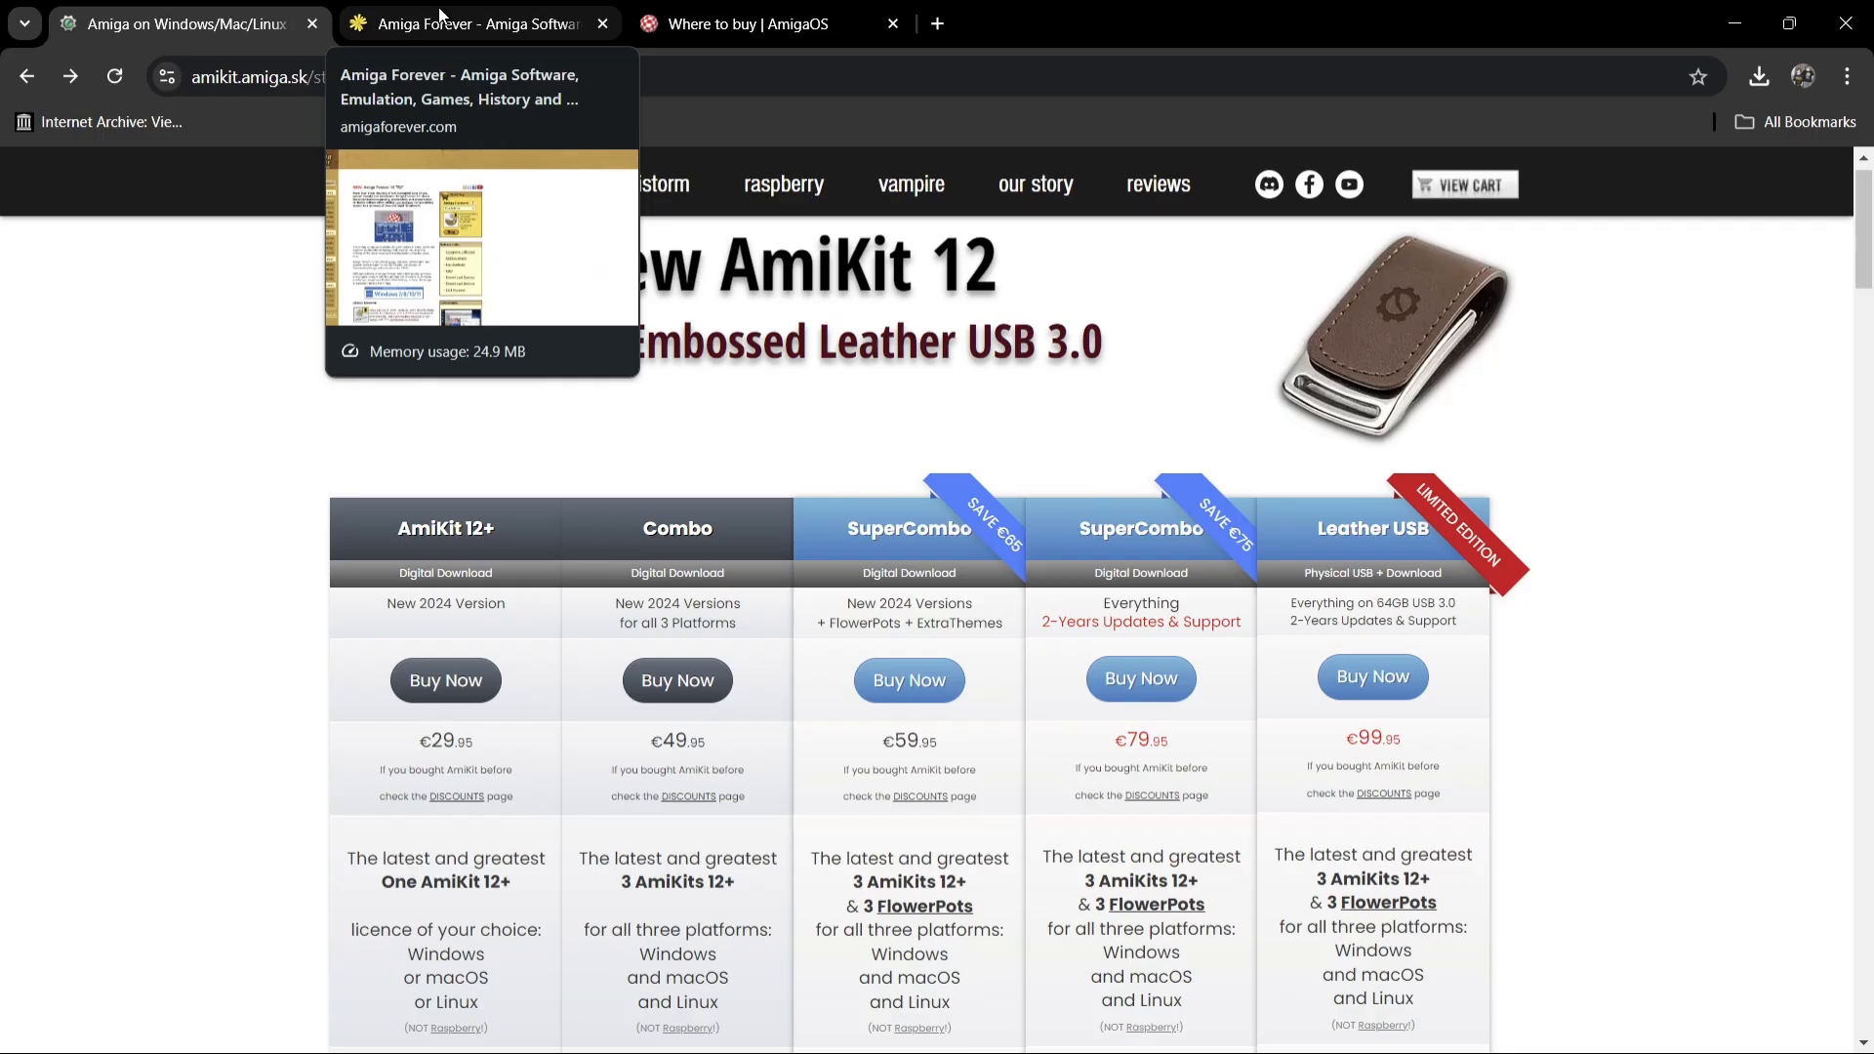
click(439, 14)
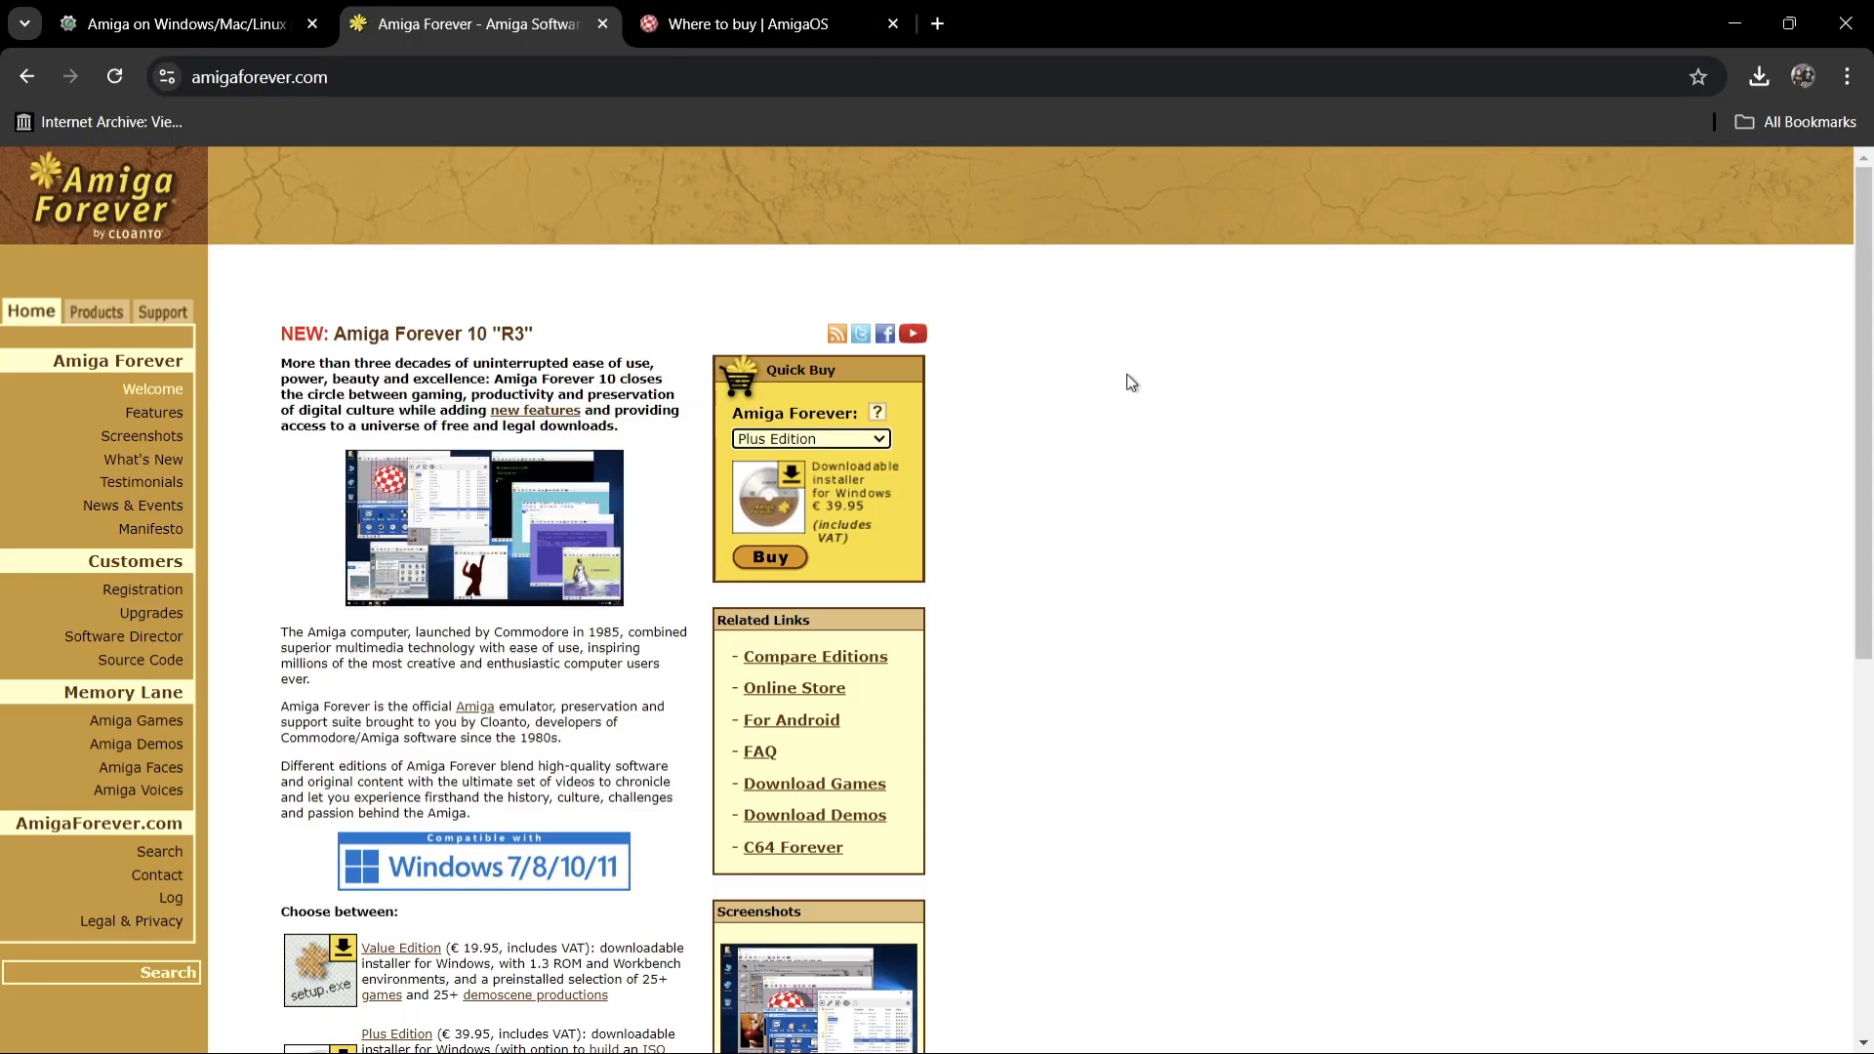
click(256, 17)
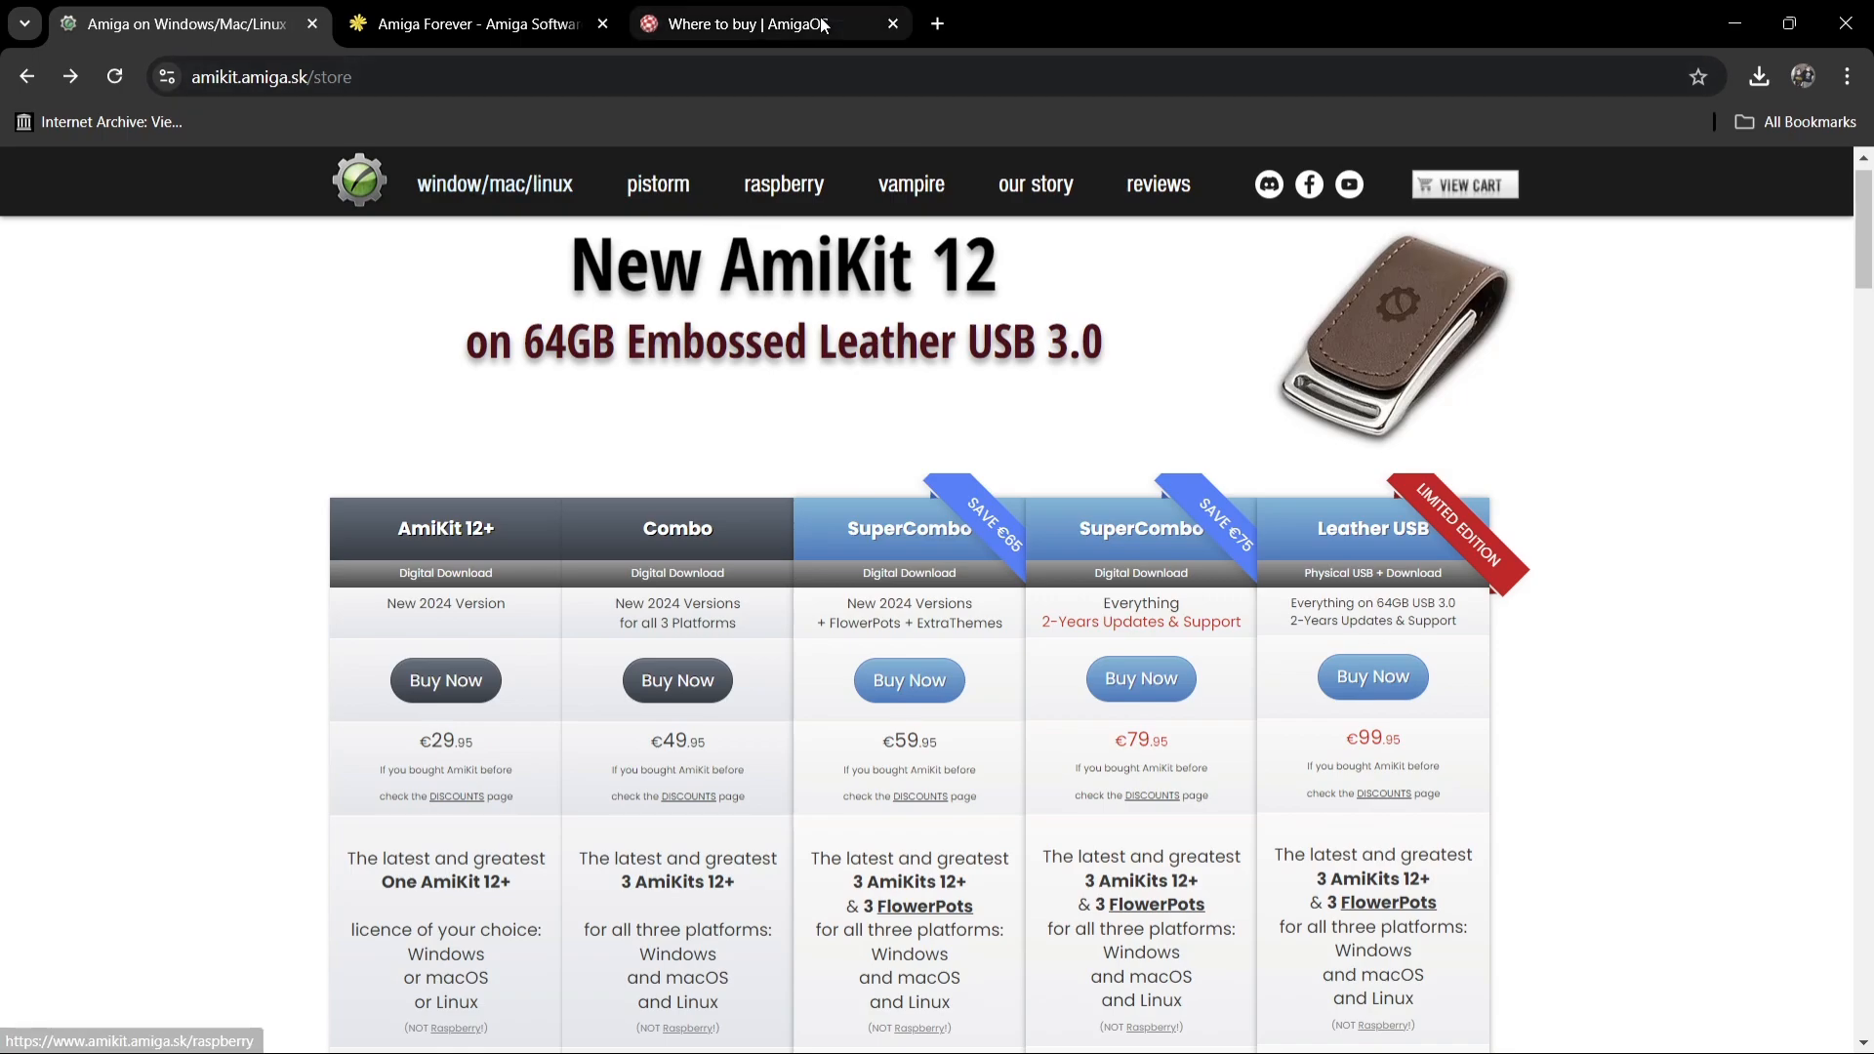
click(766, 24)
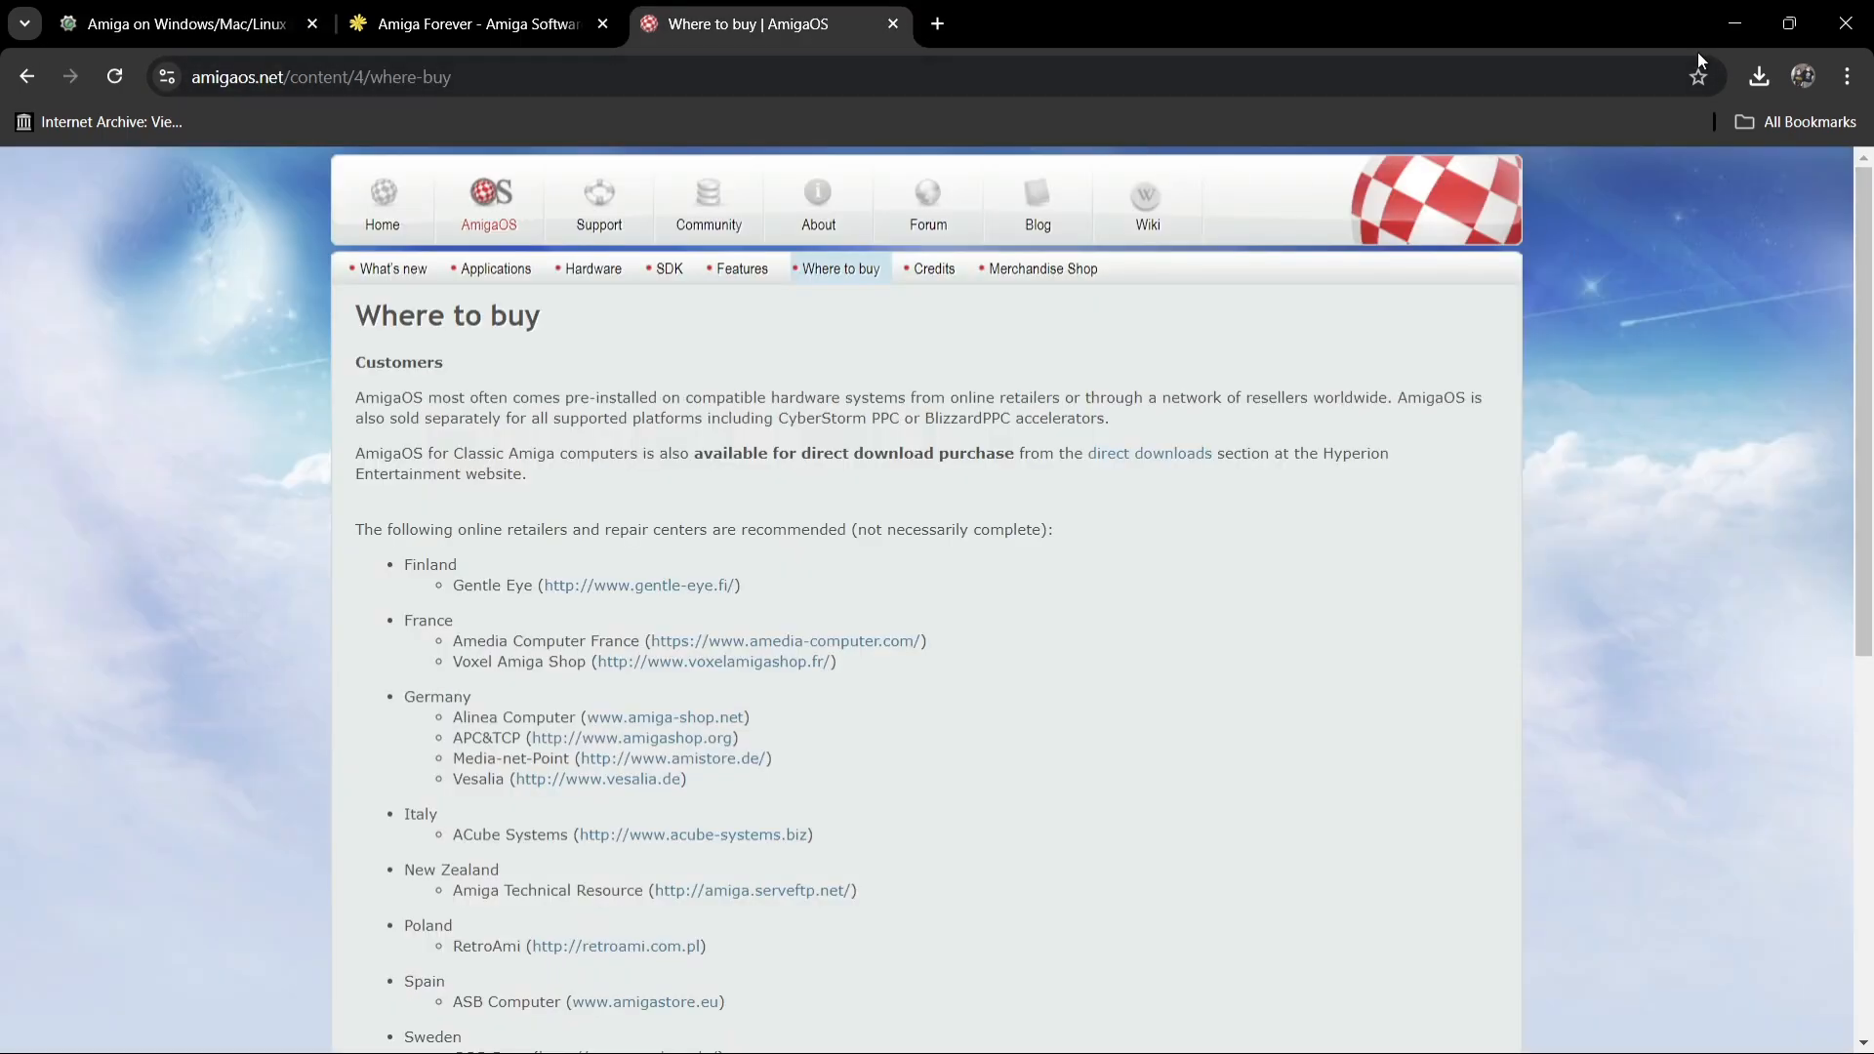
click(1735, 24)
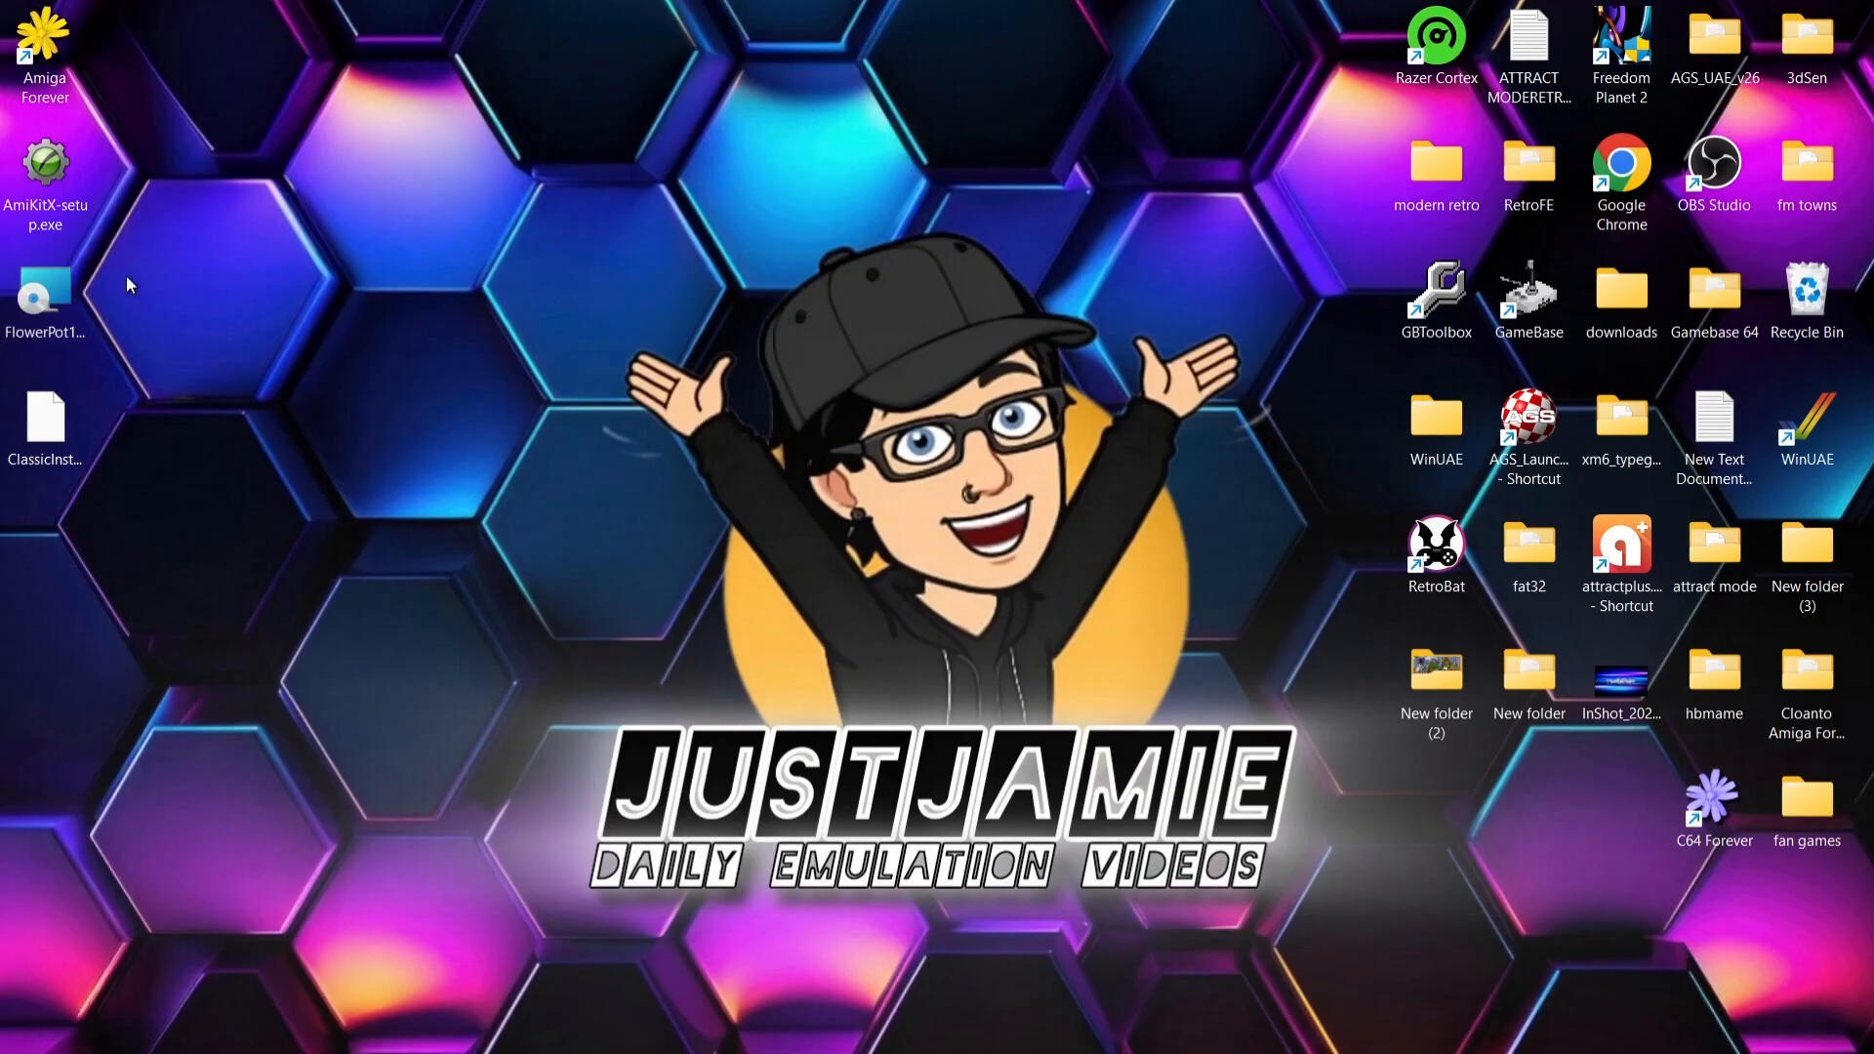
- Launch the AmiKitX setup file from the desktop and proceed to the installation folder selection
click(68, 434)
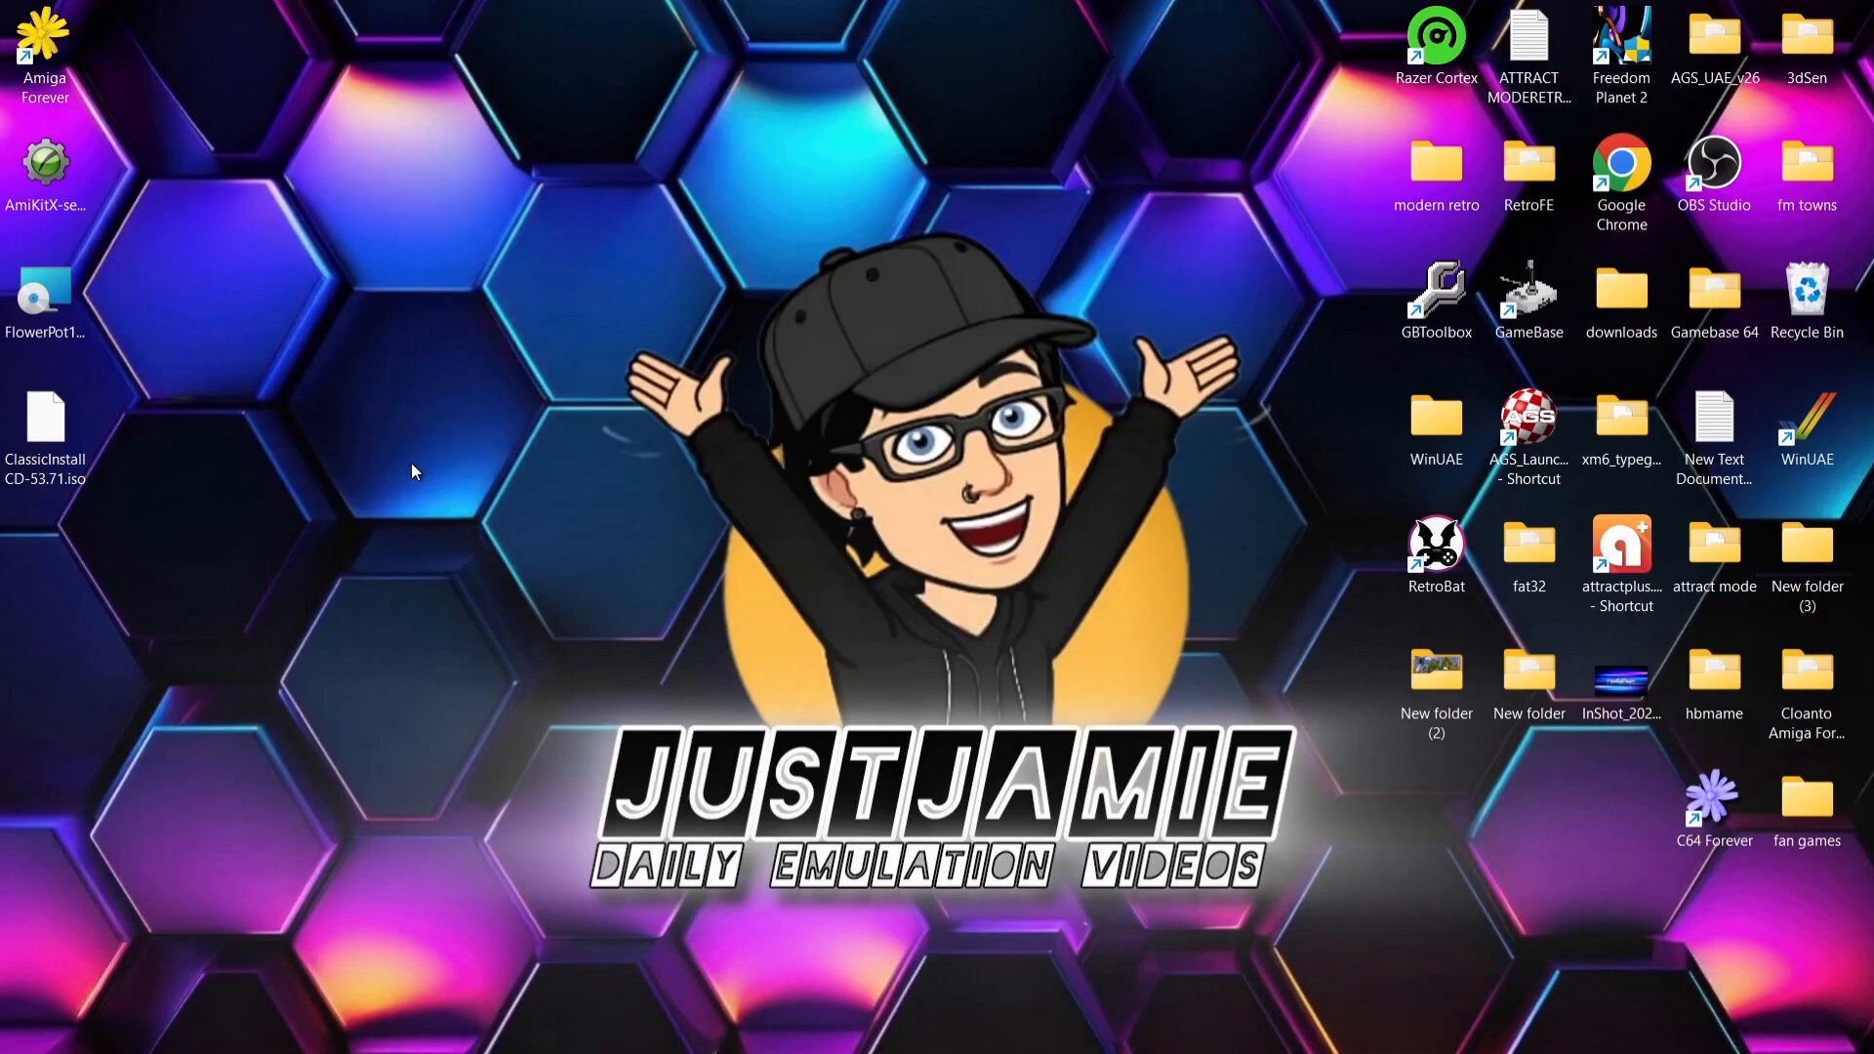
double_click(44, 190)
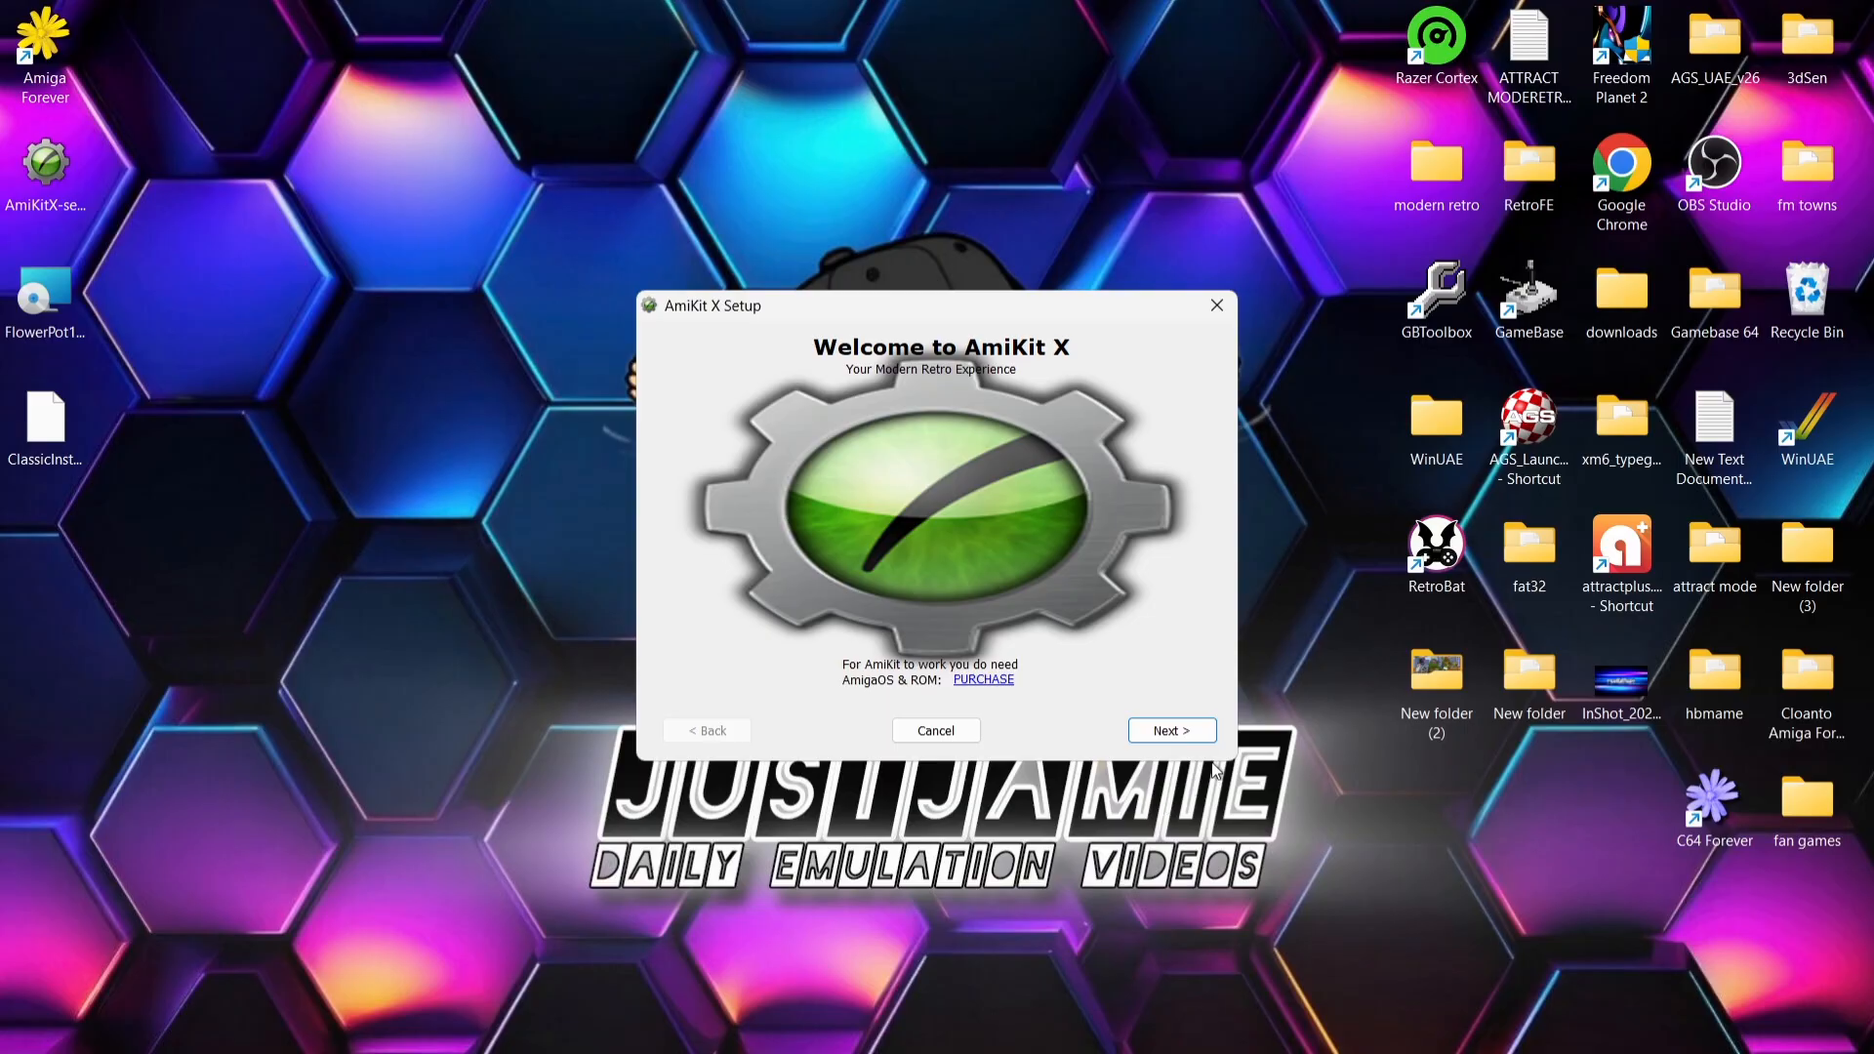
click(1176, 732)
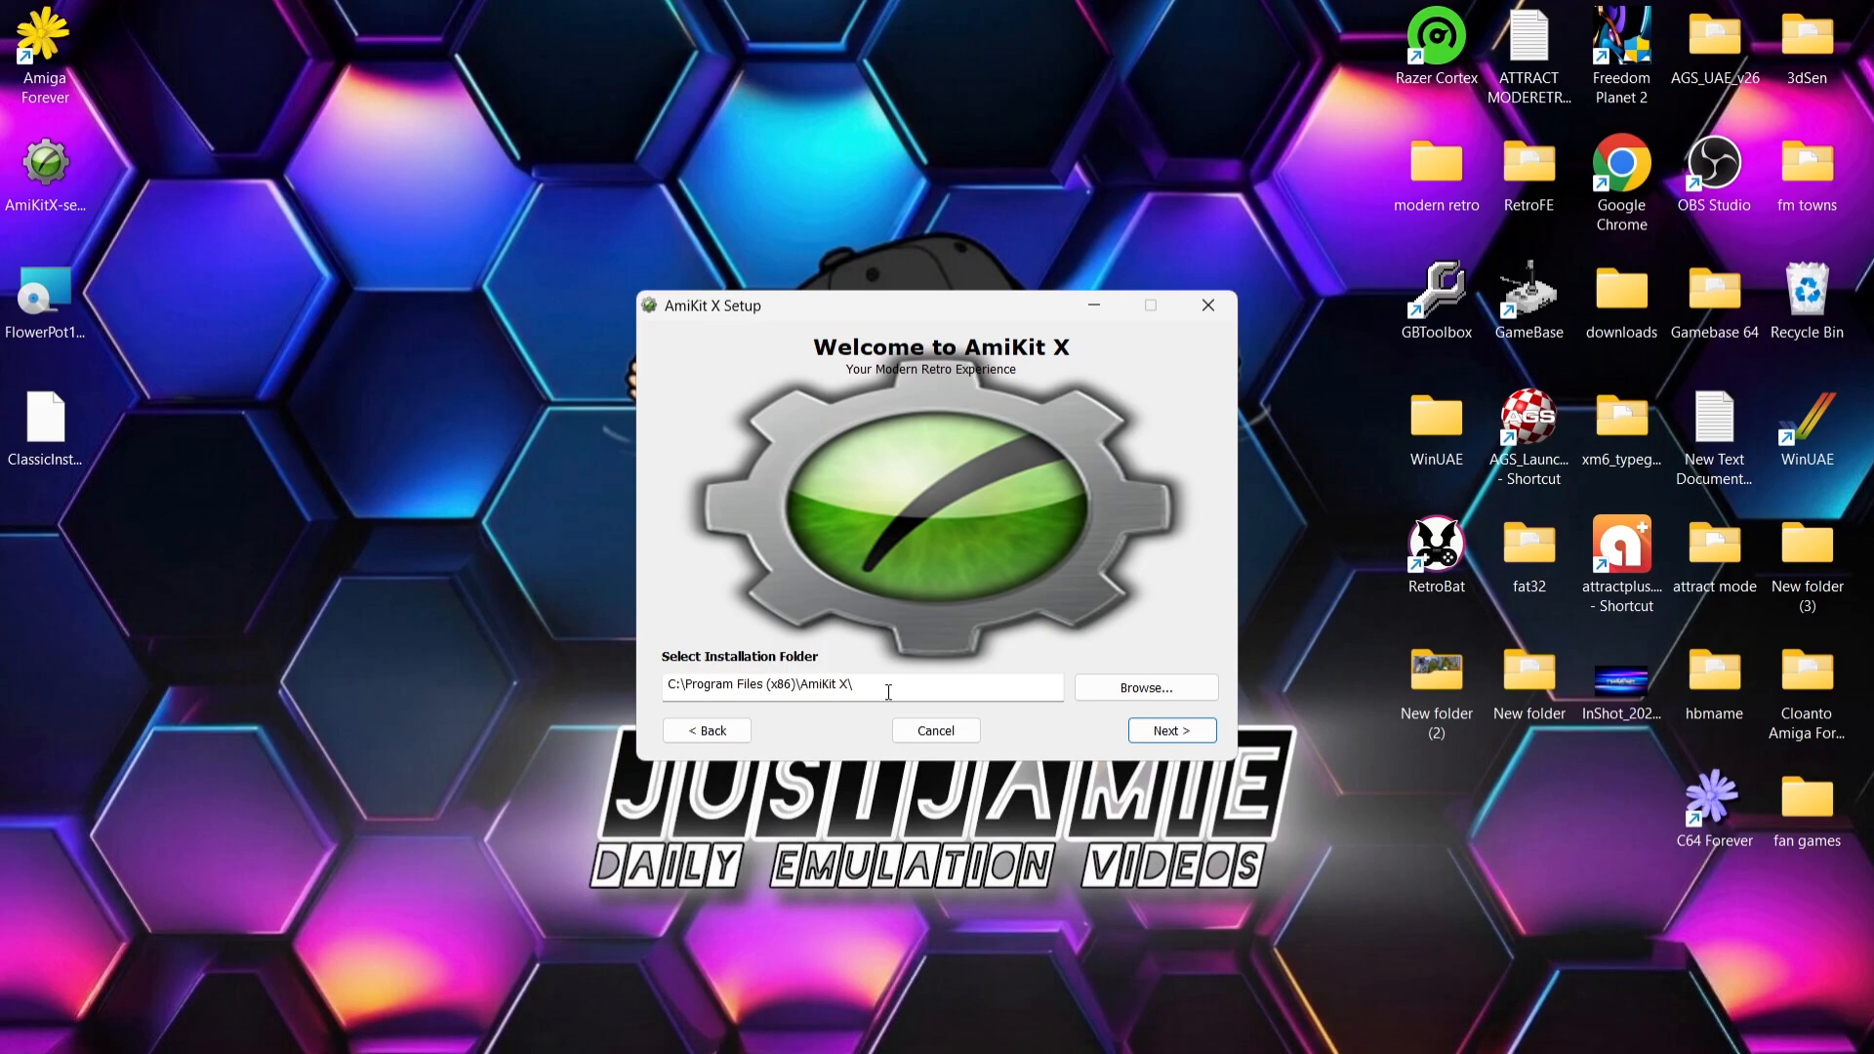
- Create a new folder named Amiga on the desktop
right_click(407, 520)
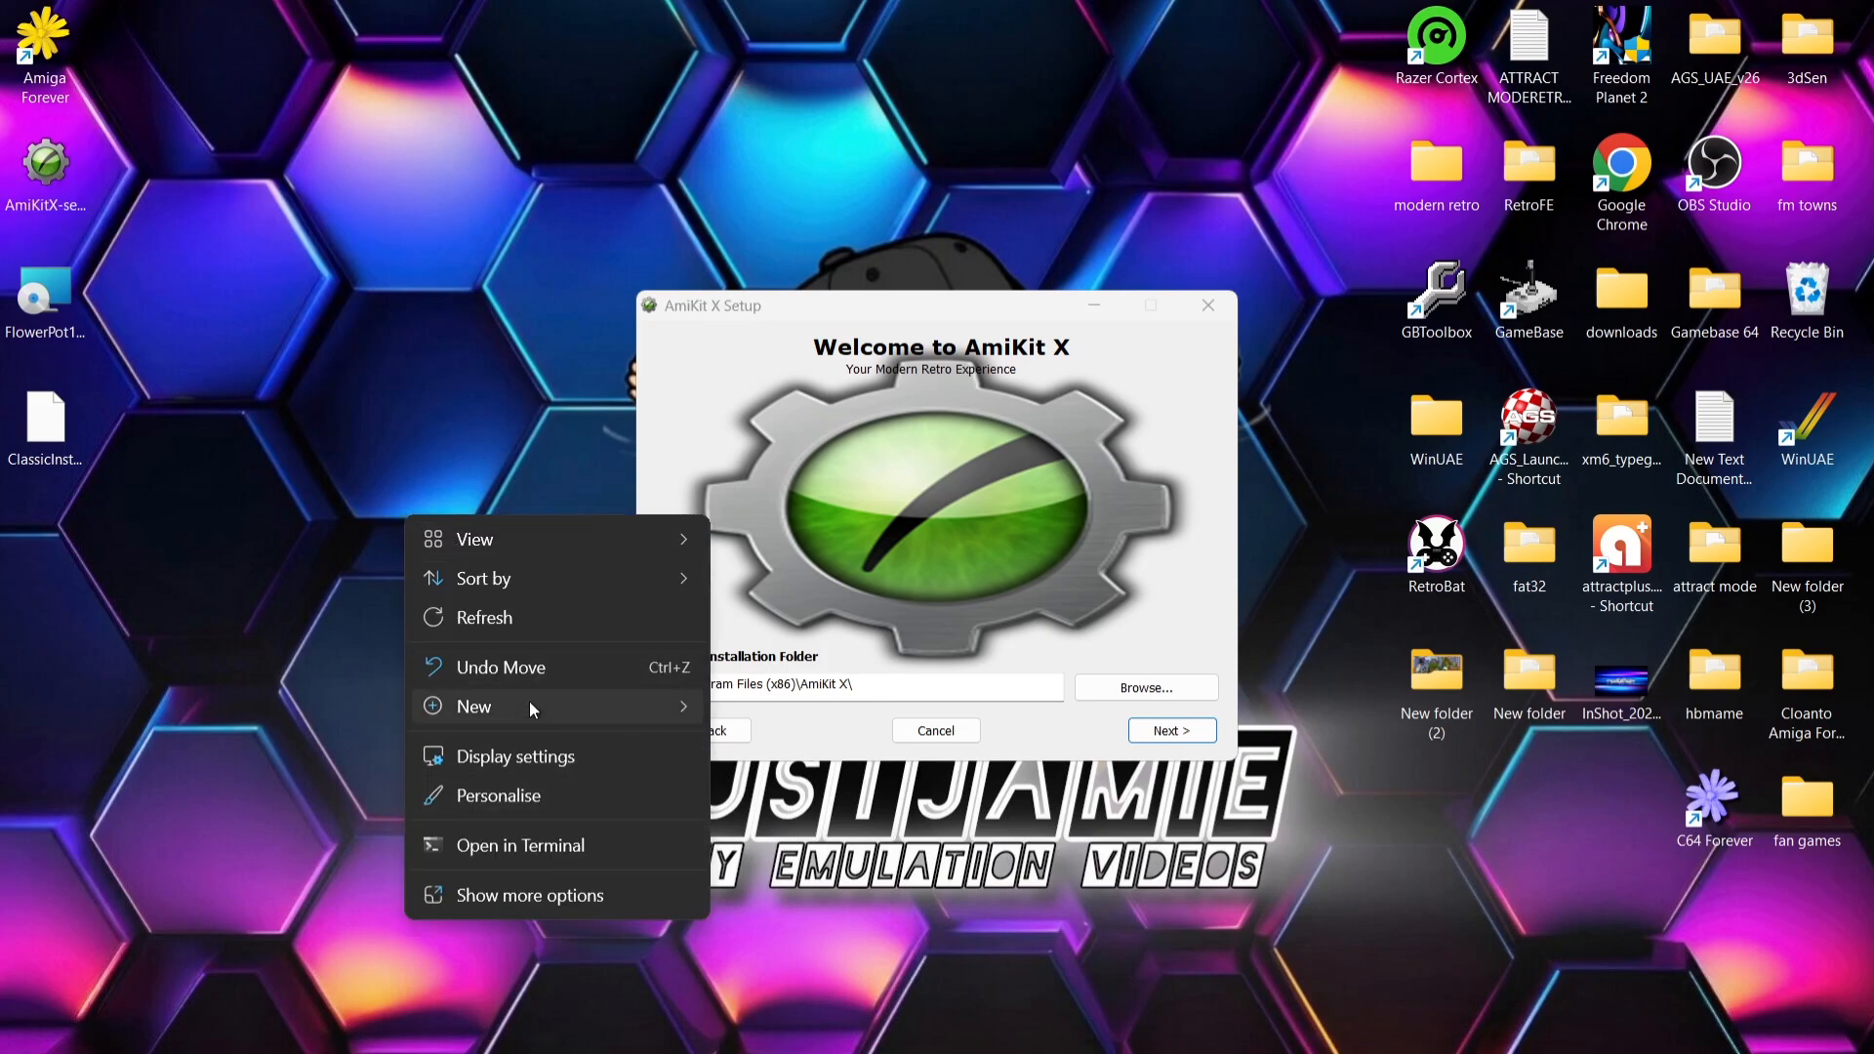
mouse_move(530, 711)
click(796, 700)
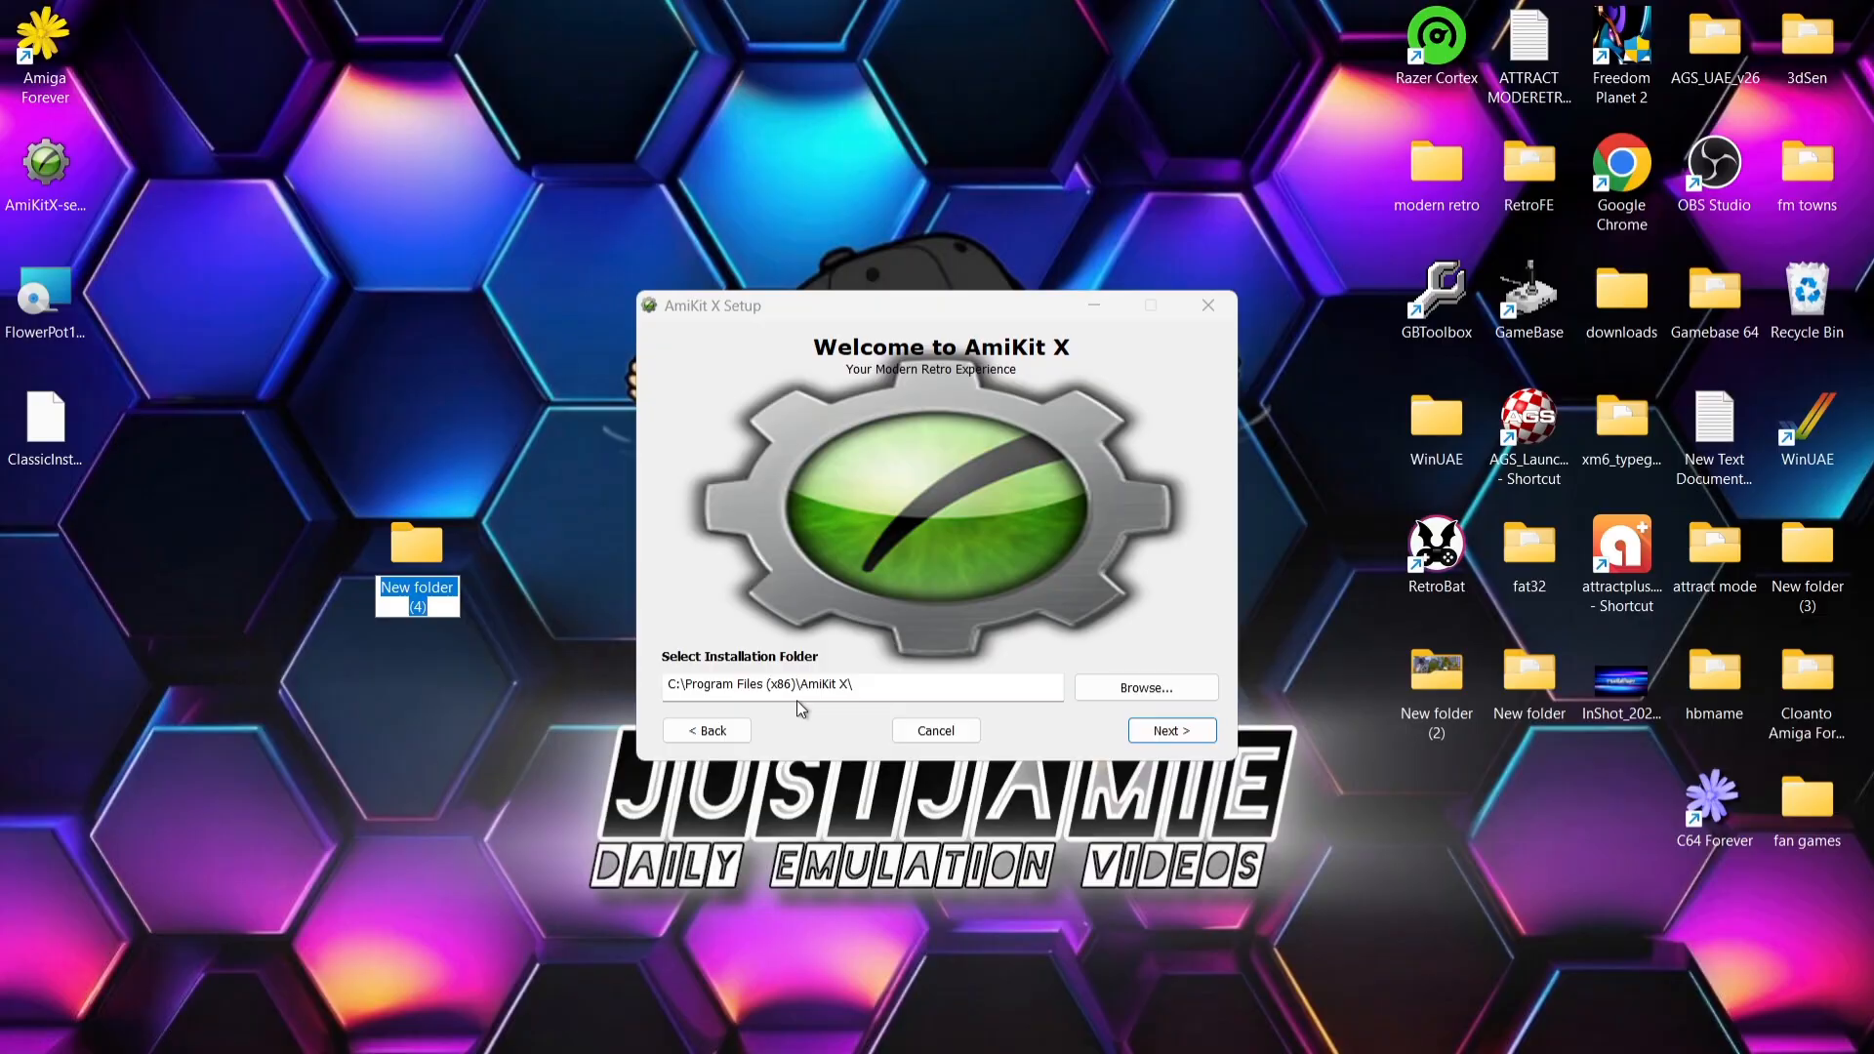
text(Amiga)
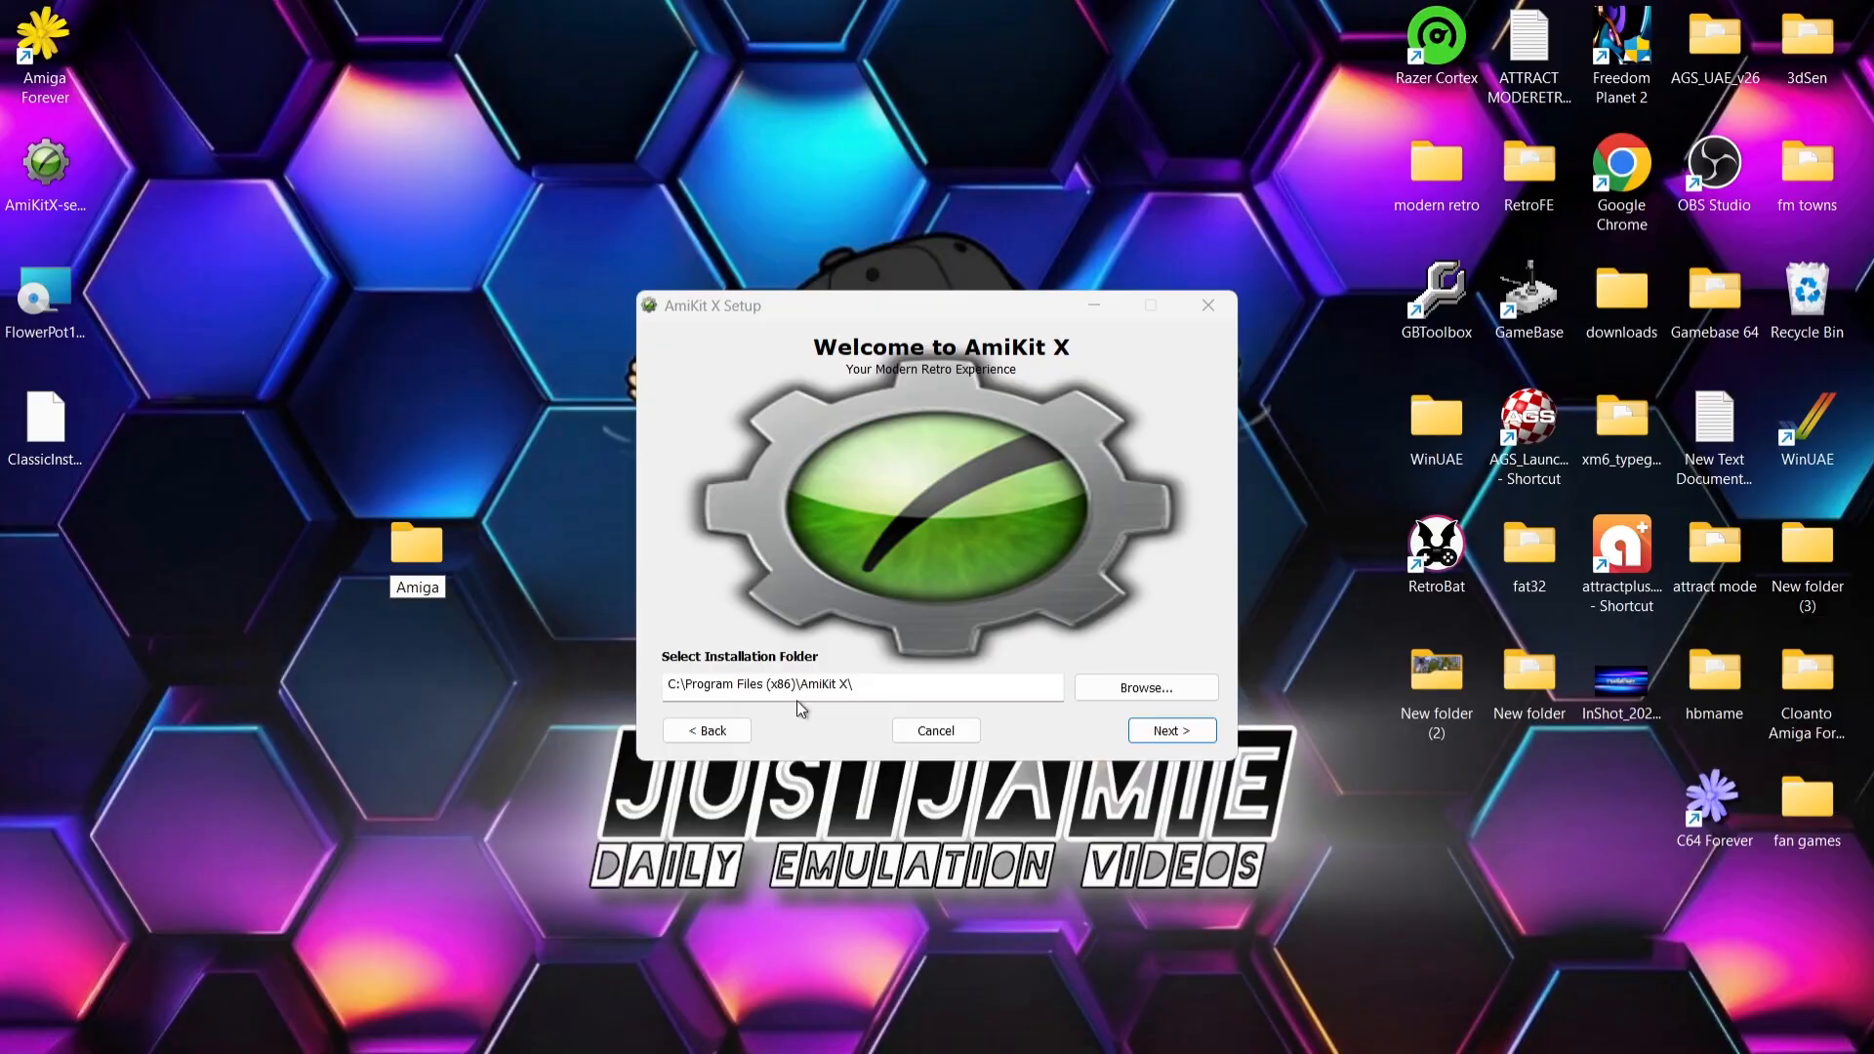
key(Return)
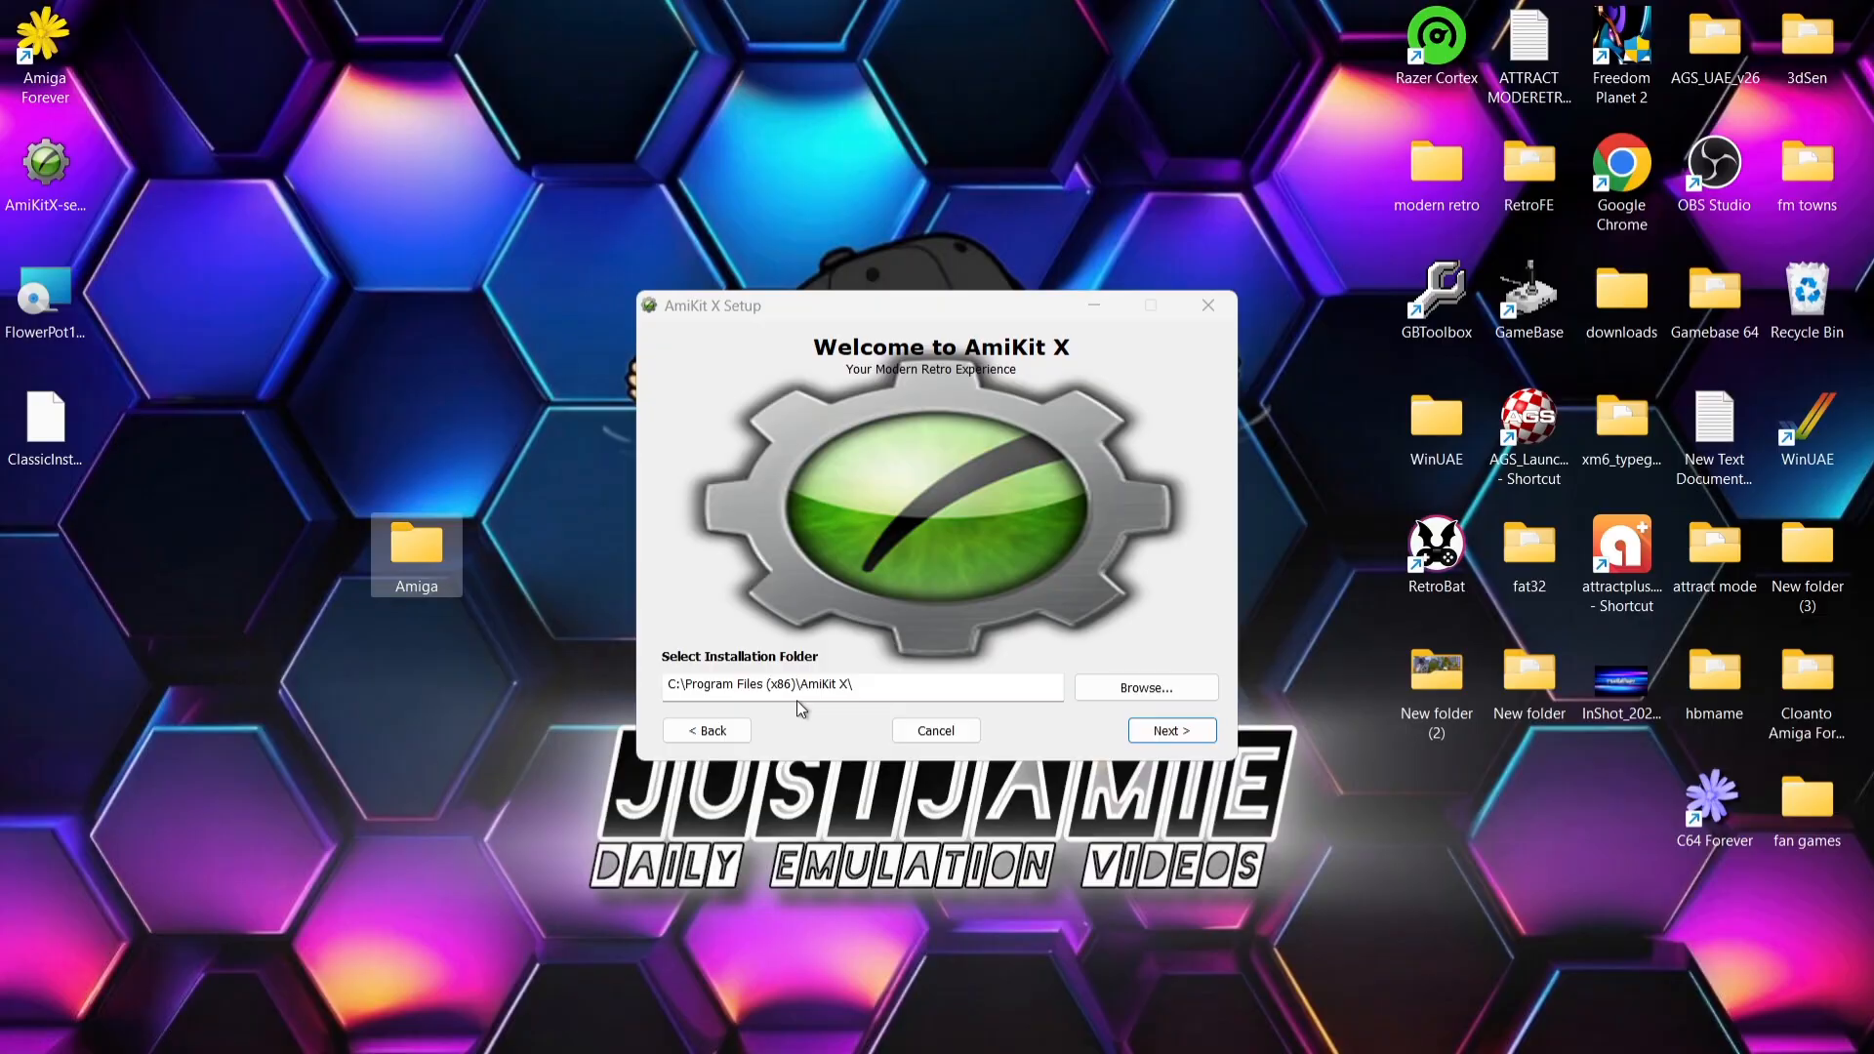
- Select the Amiga folder on the desktop as the installation folder and install AmiKit X
click(1117, 689)
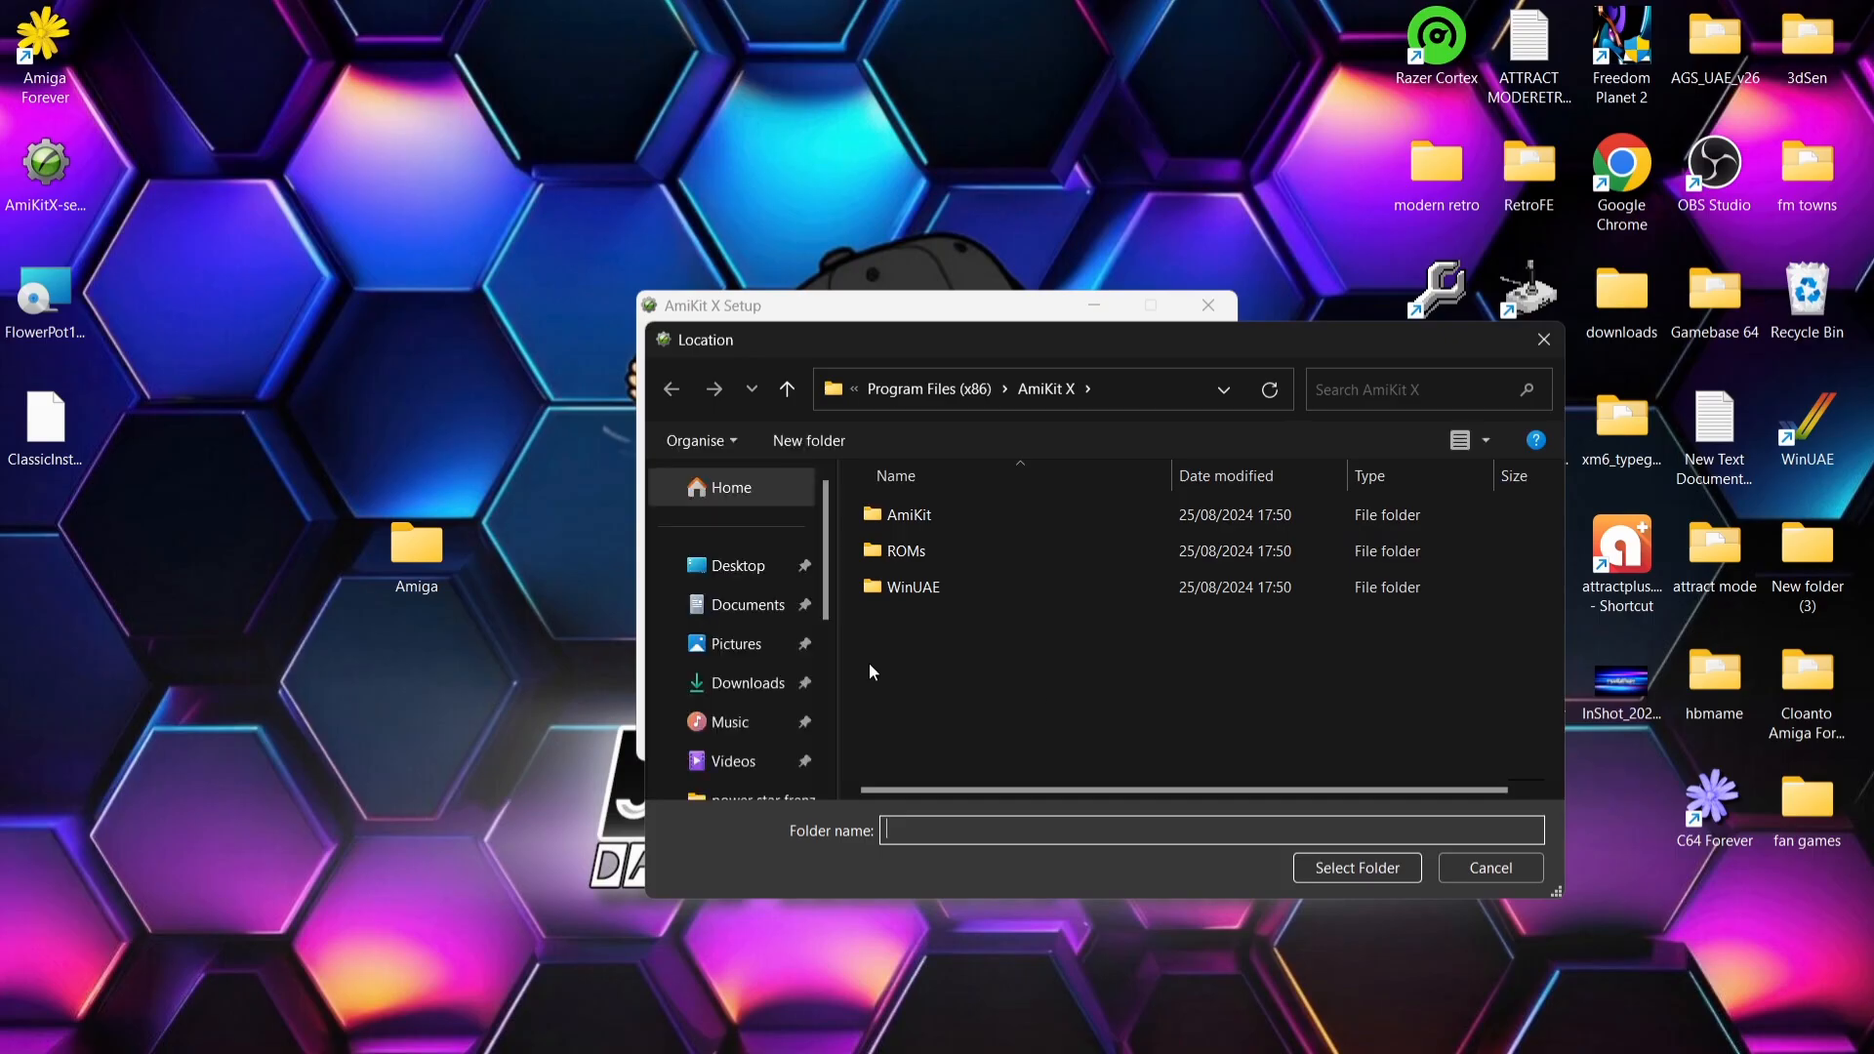
click(759, 574)
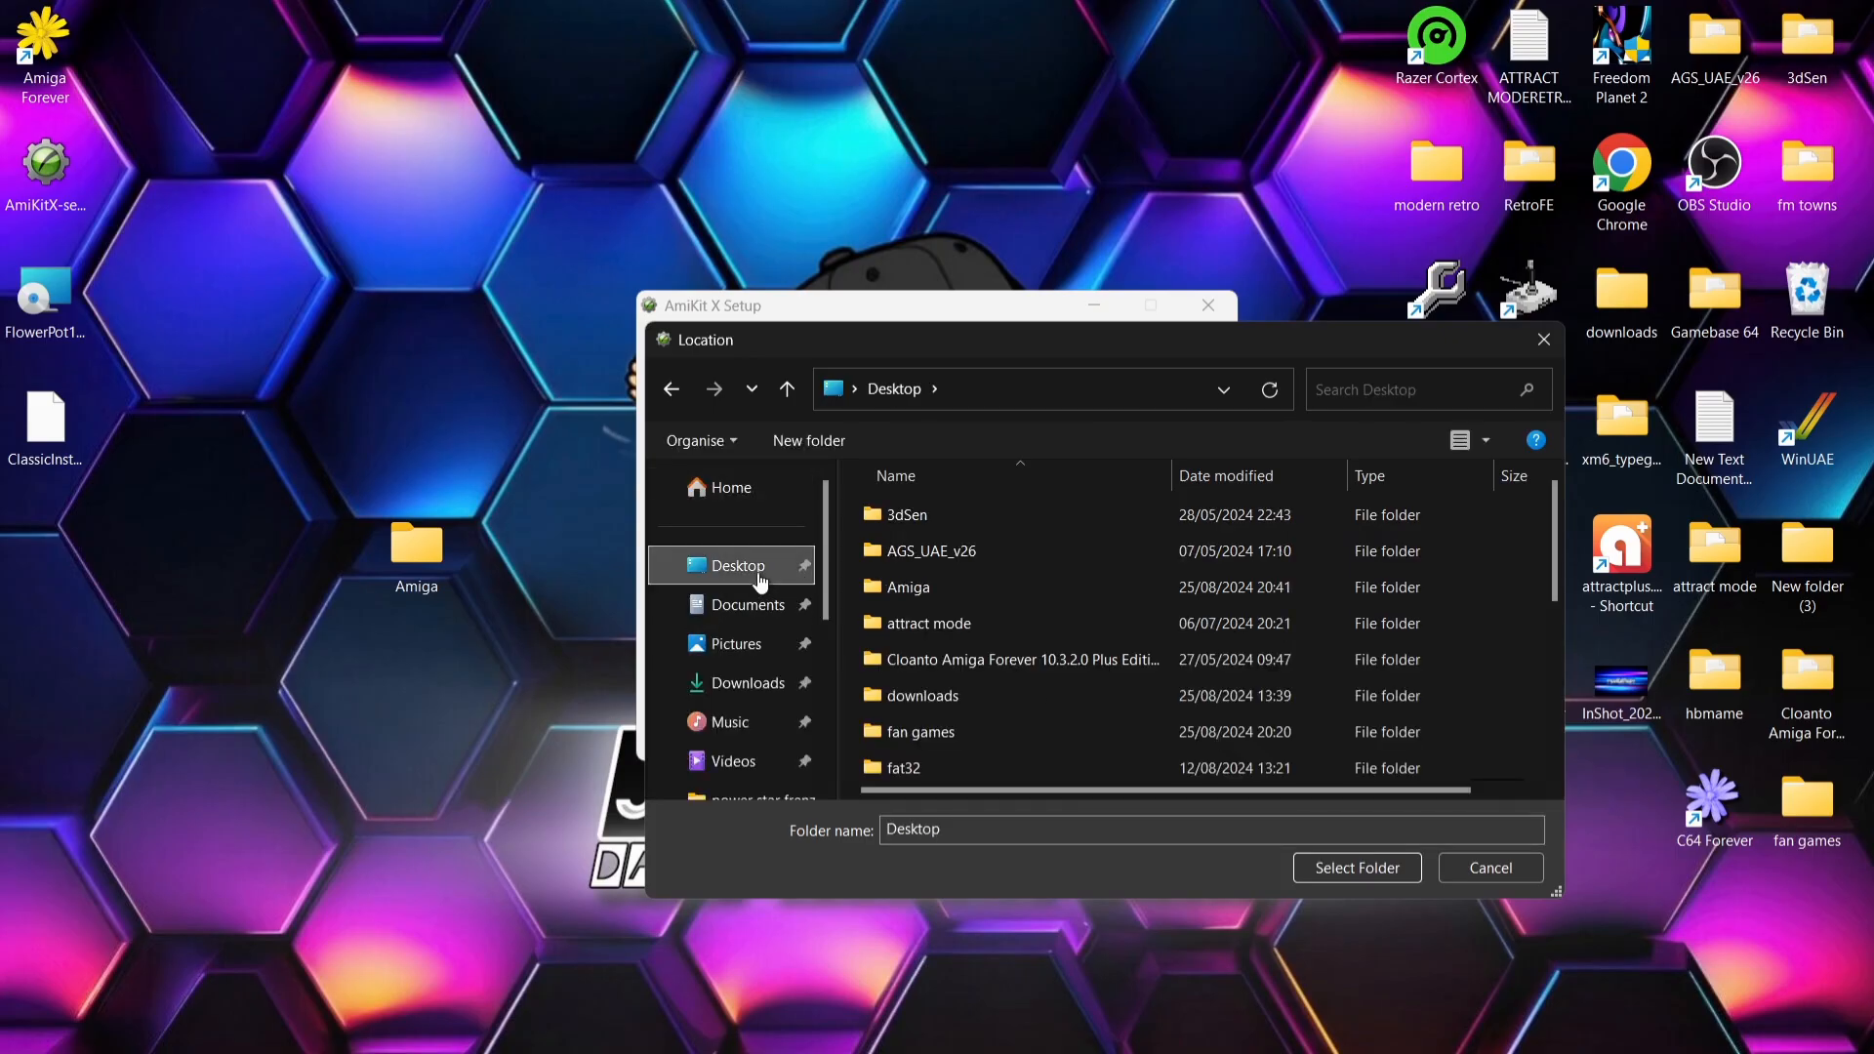
click(1021, 583)
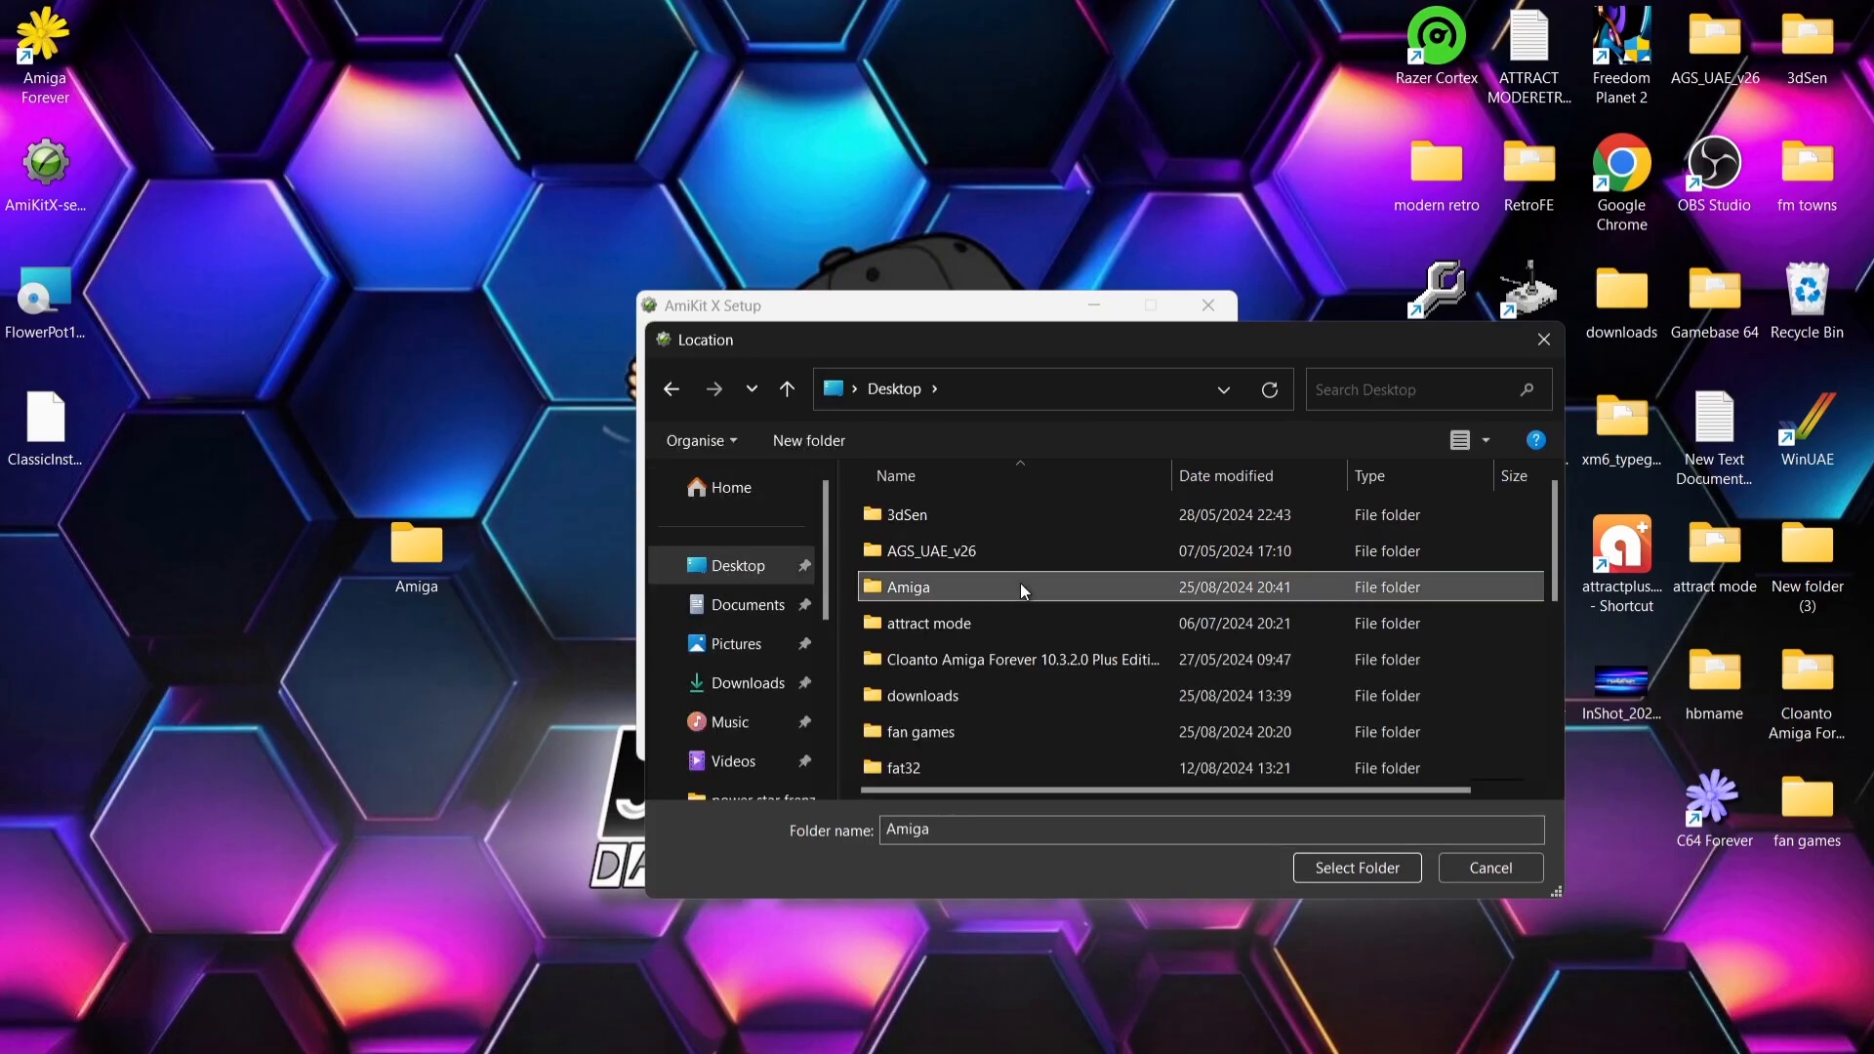
click(1341, 873)
click(1172, 732)
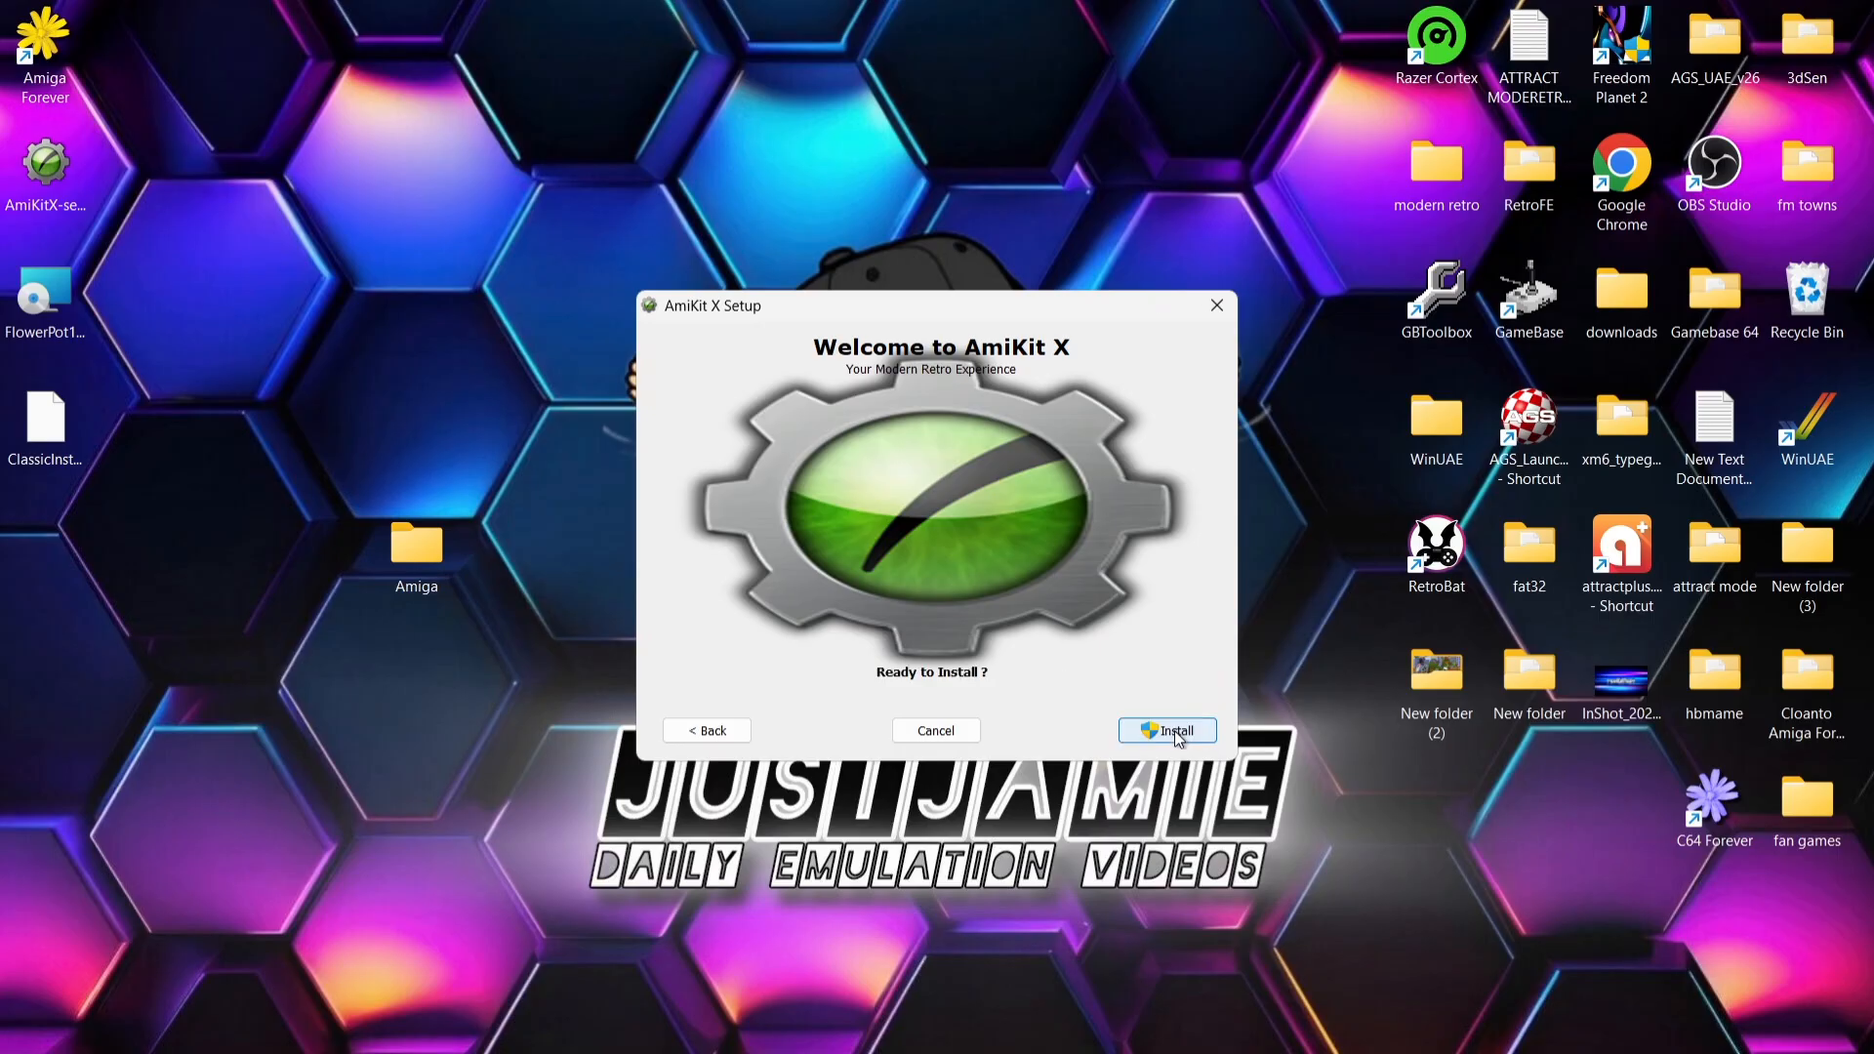
click(1177, 734)
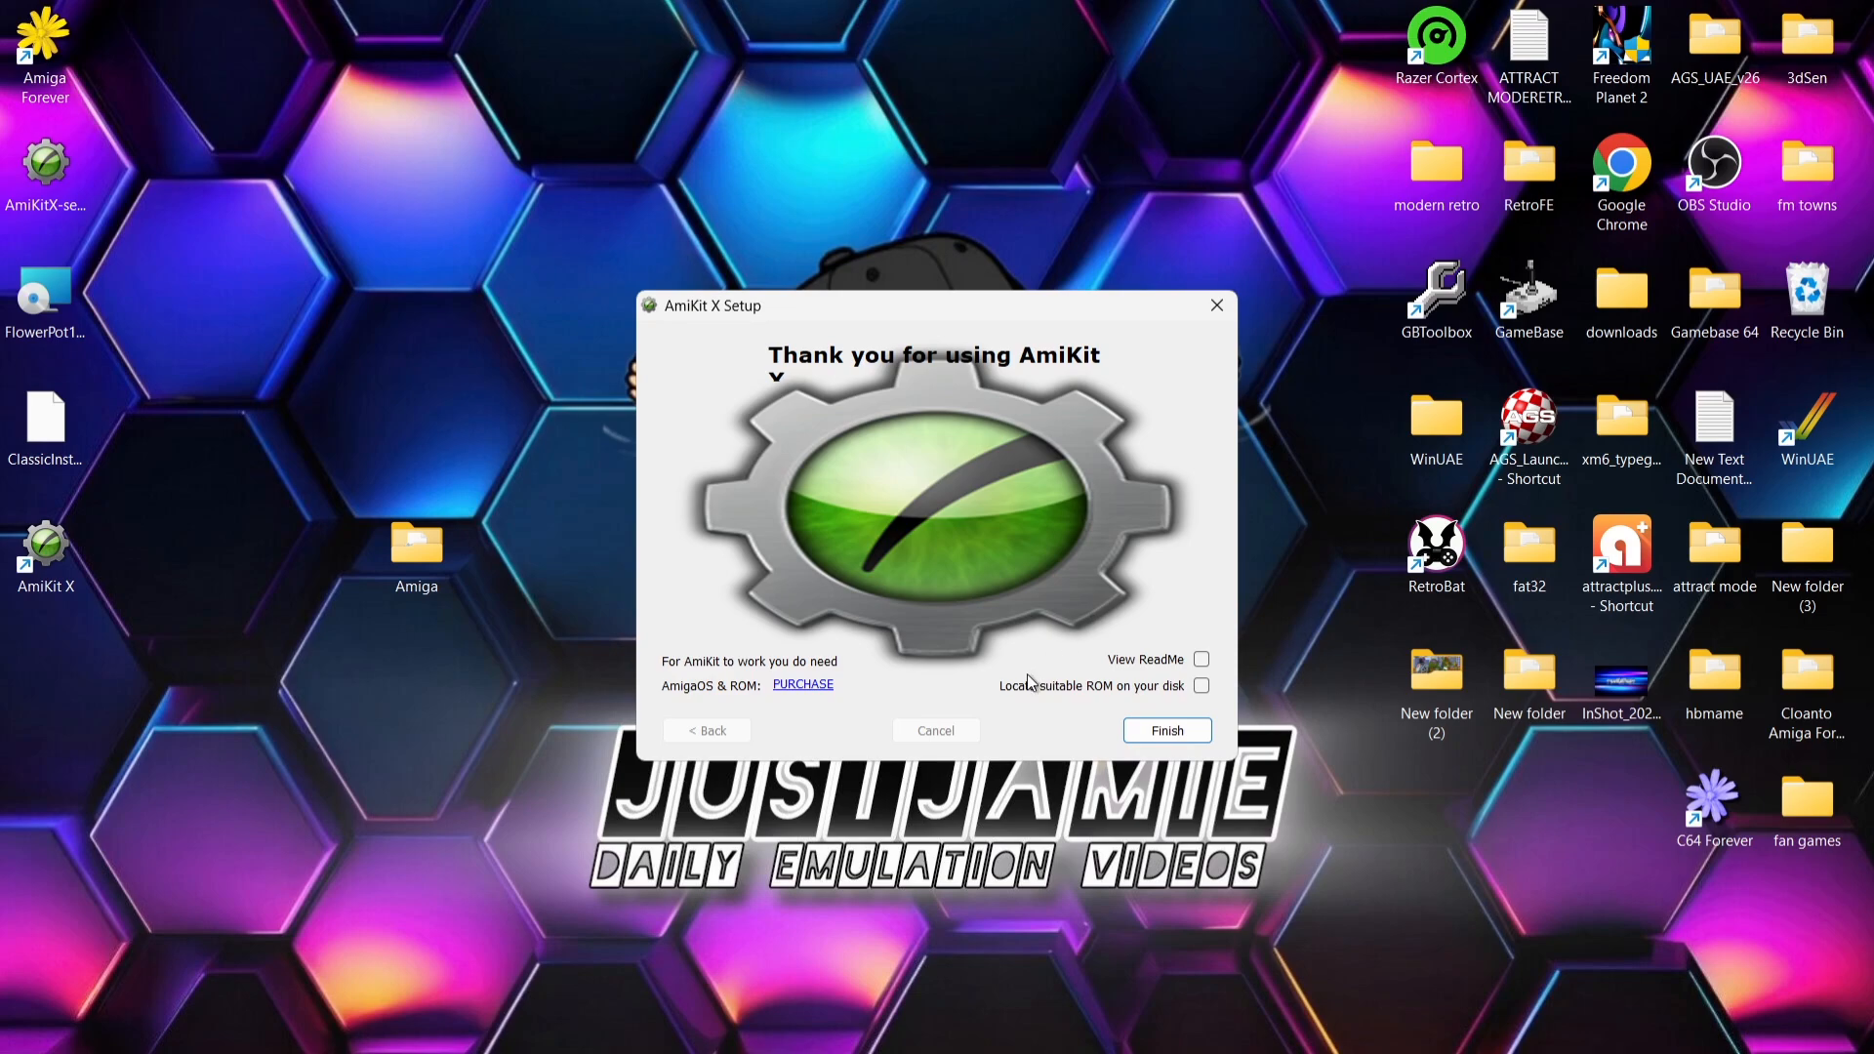
- Finish the AmiKit X setup with the option to locate a suitable ROM on the disk enabled
click(1202, 687)
click(1181, 732)
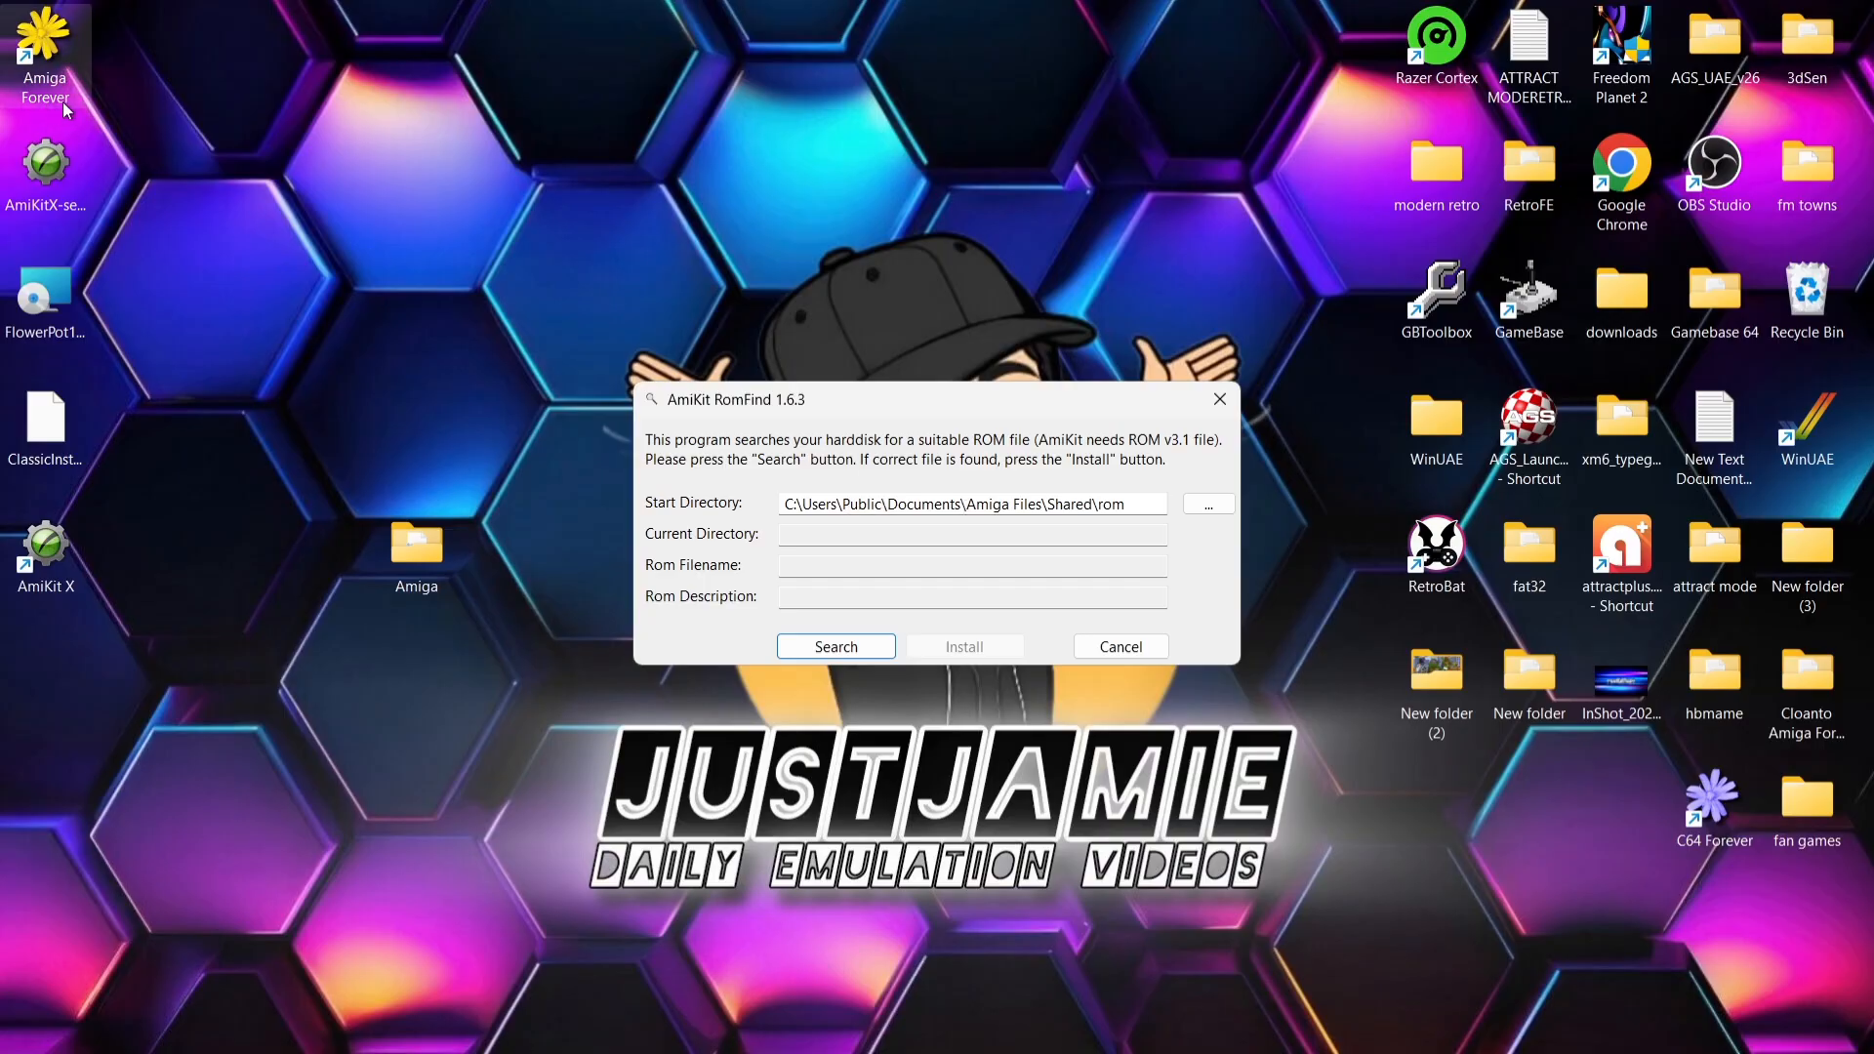
- From Amiga Forever's file location, examine the ROM files in Amiga Files\Shared\rom, including ralphschmidt-cyberstorm-ppc-4471.rom, and put the folder windows away
right_click(39, 56)
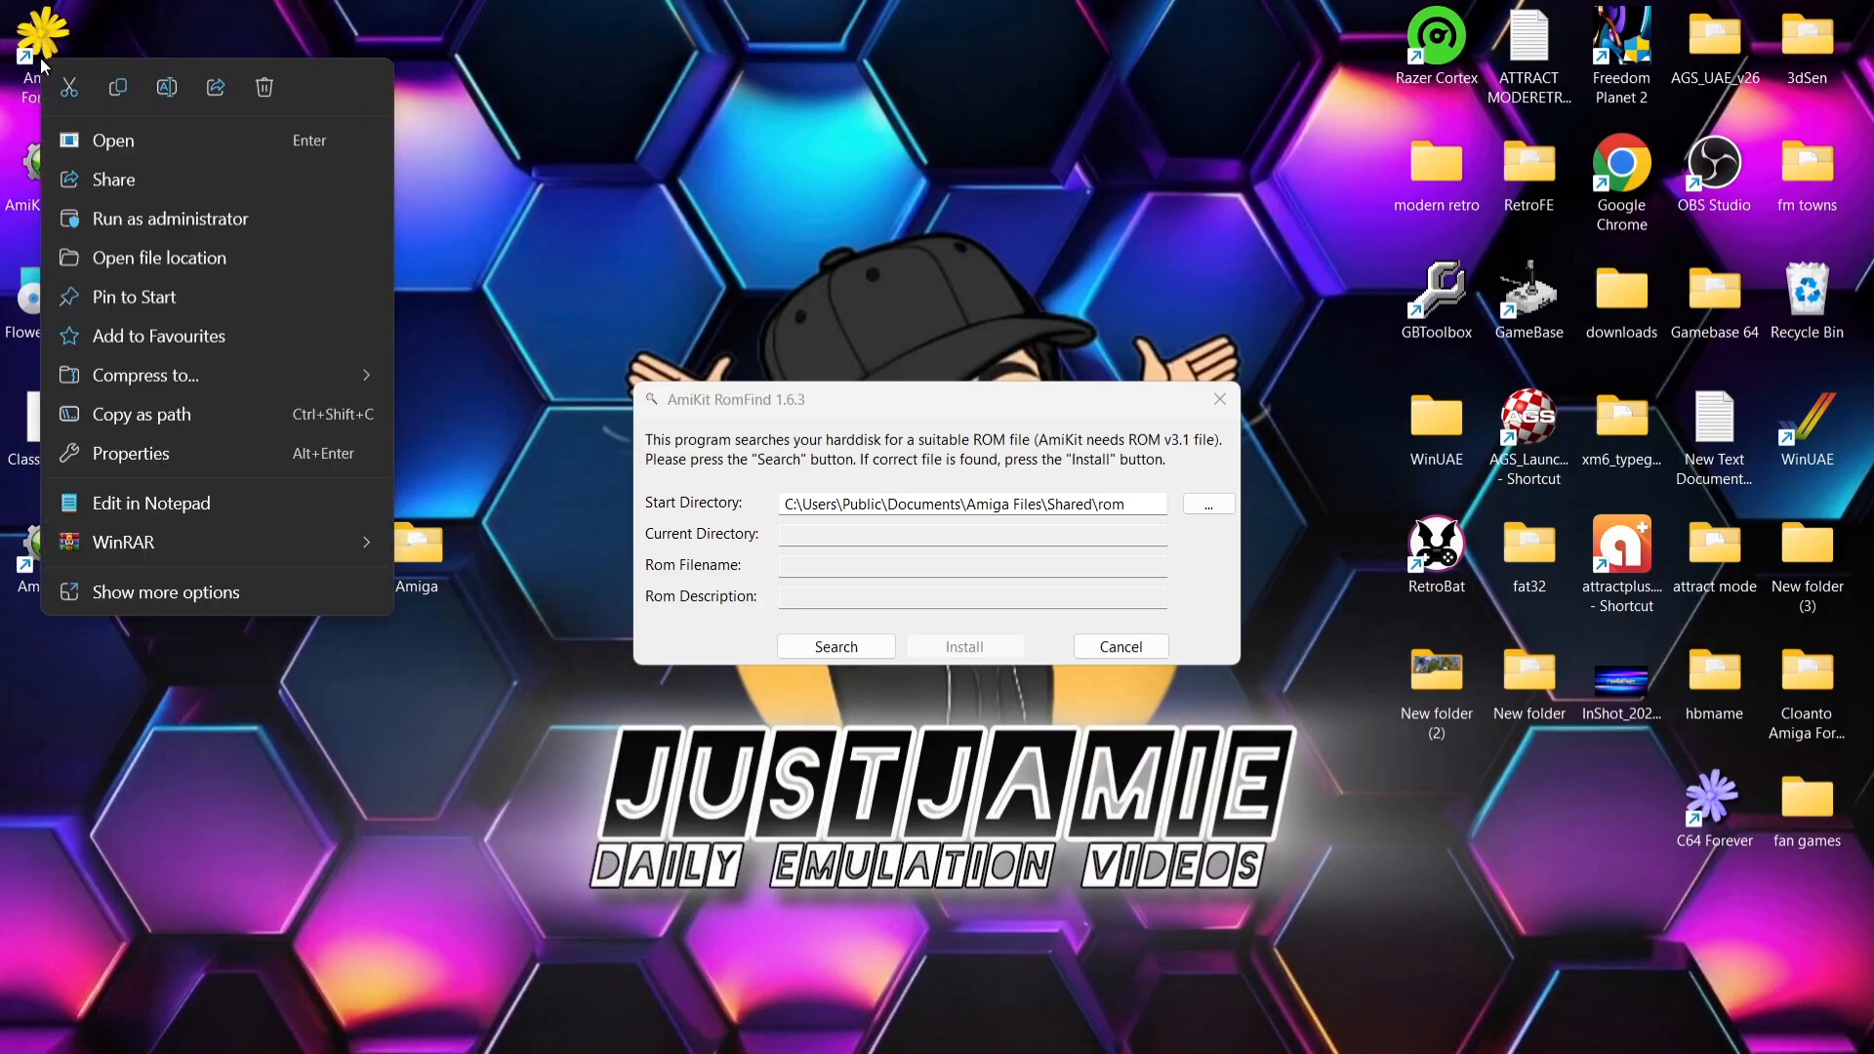
click(130, 256)
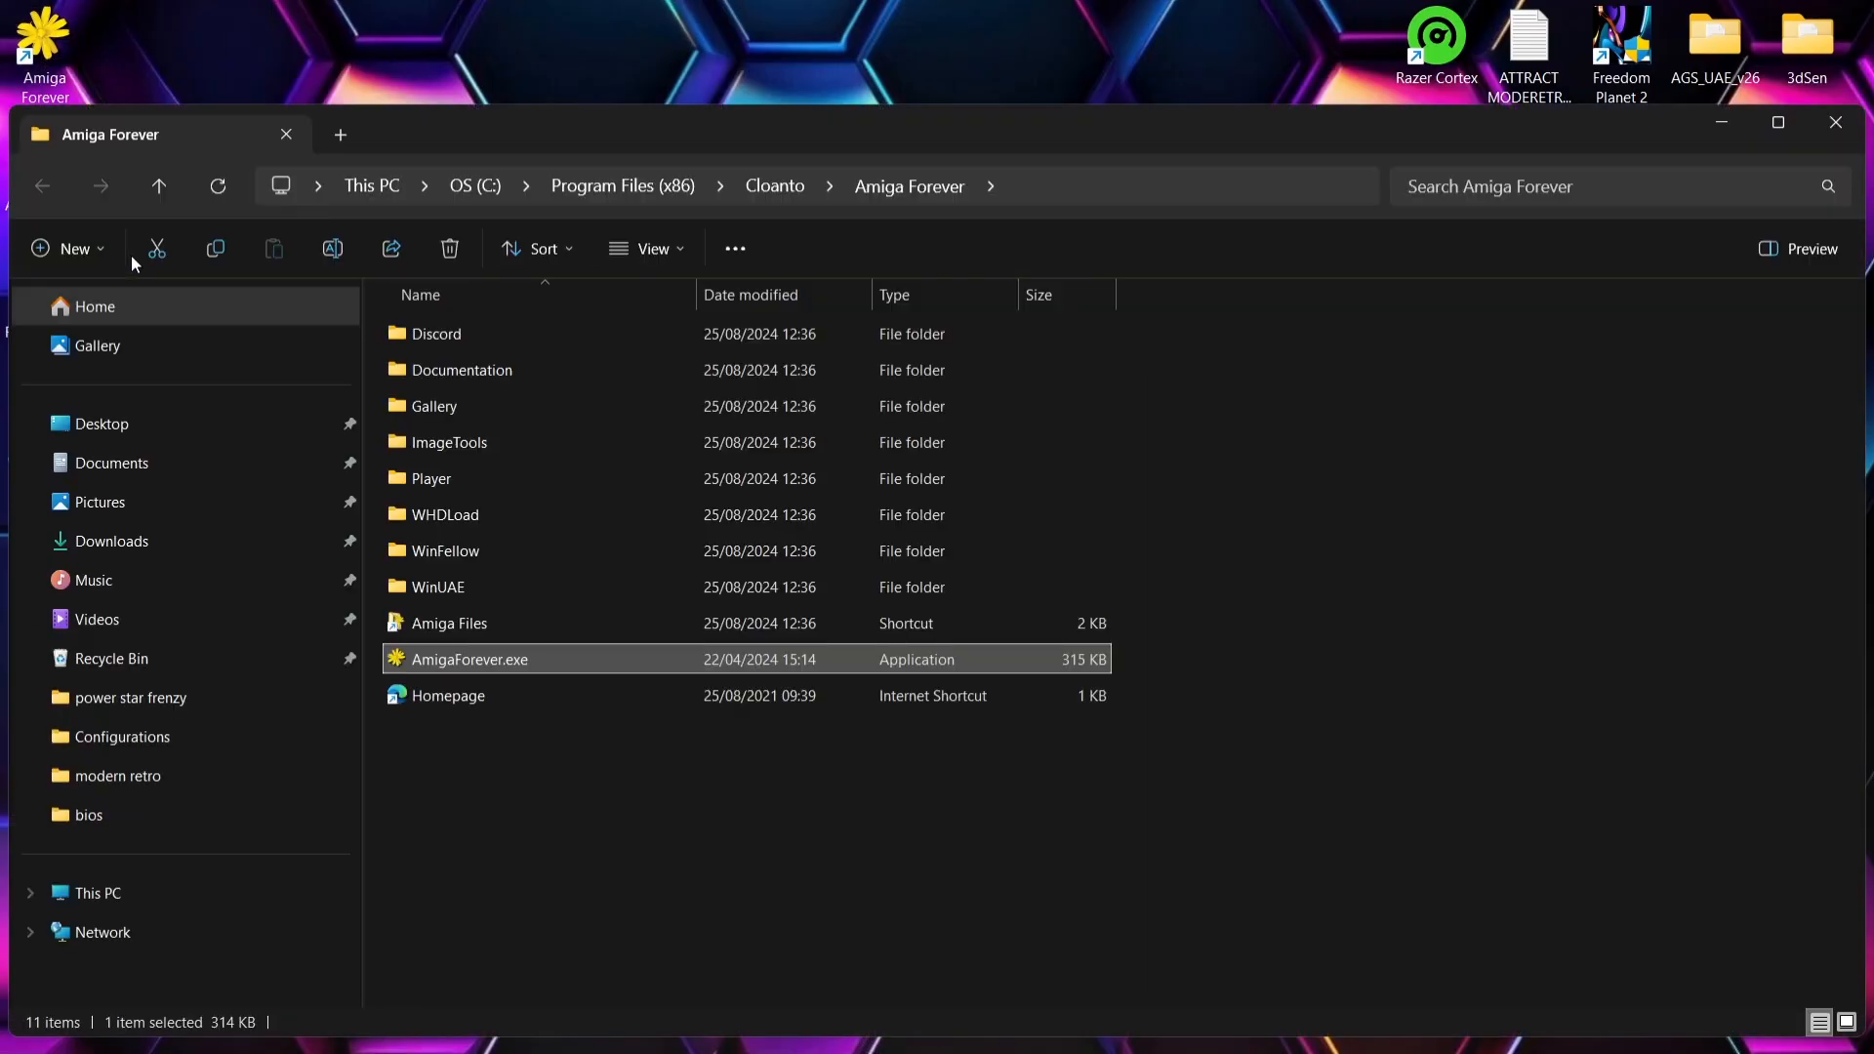
click(499, 625)
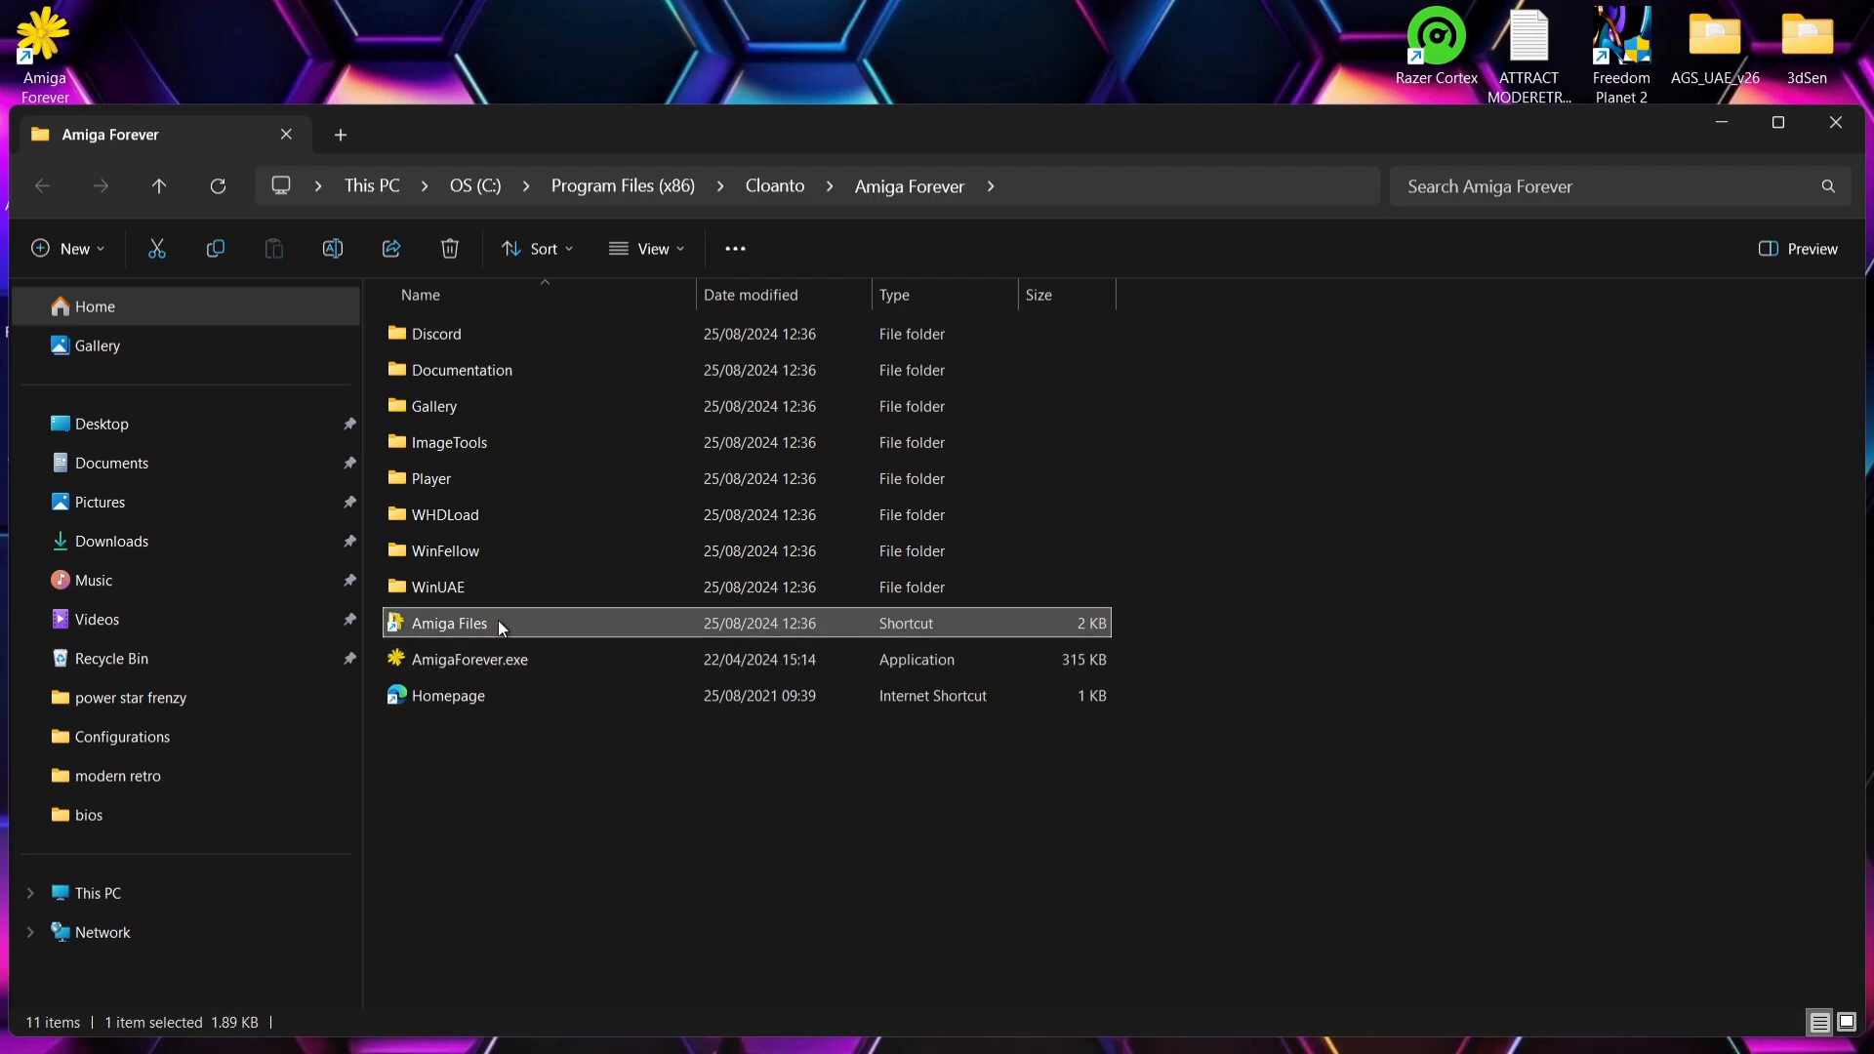
double_click(498, 625)
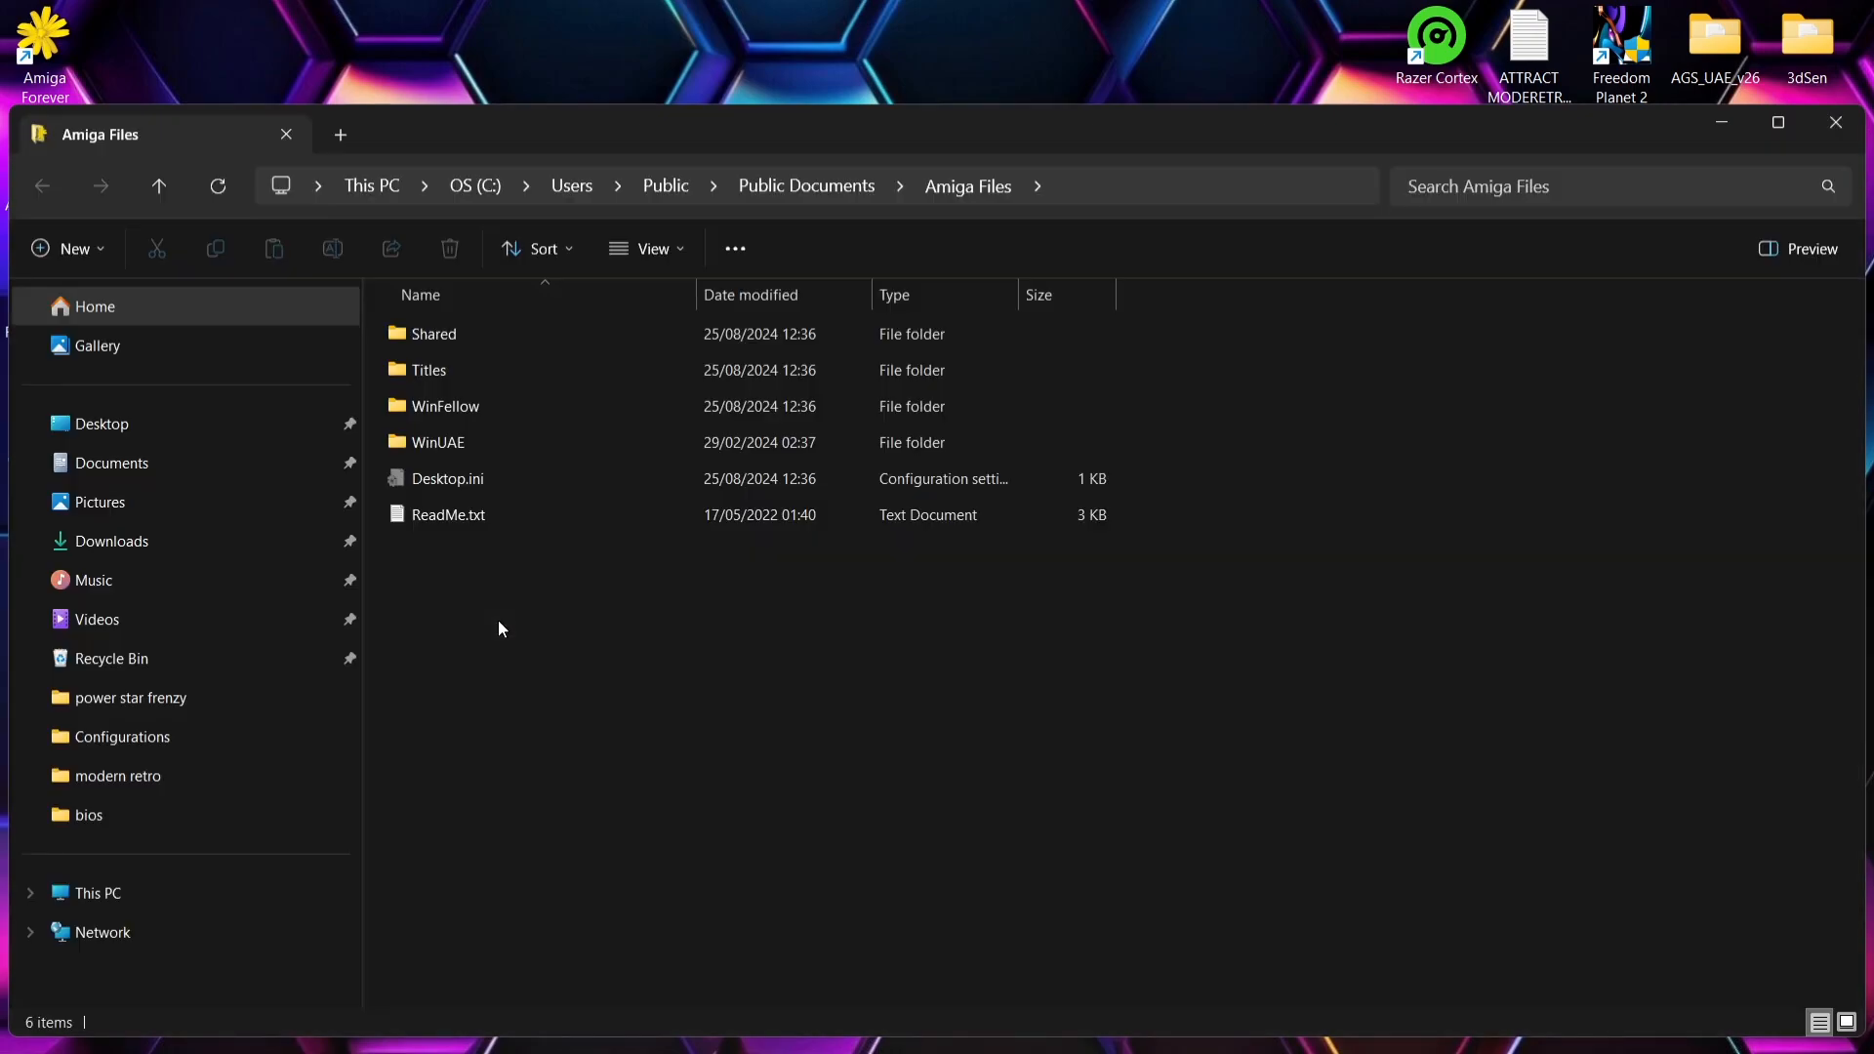
double_click(440, 333)
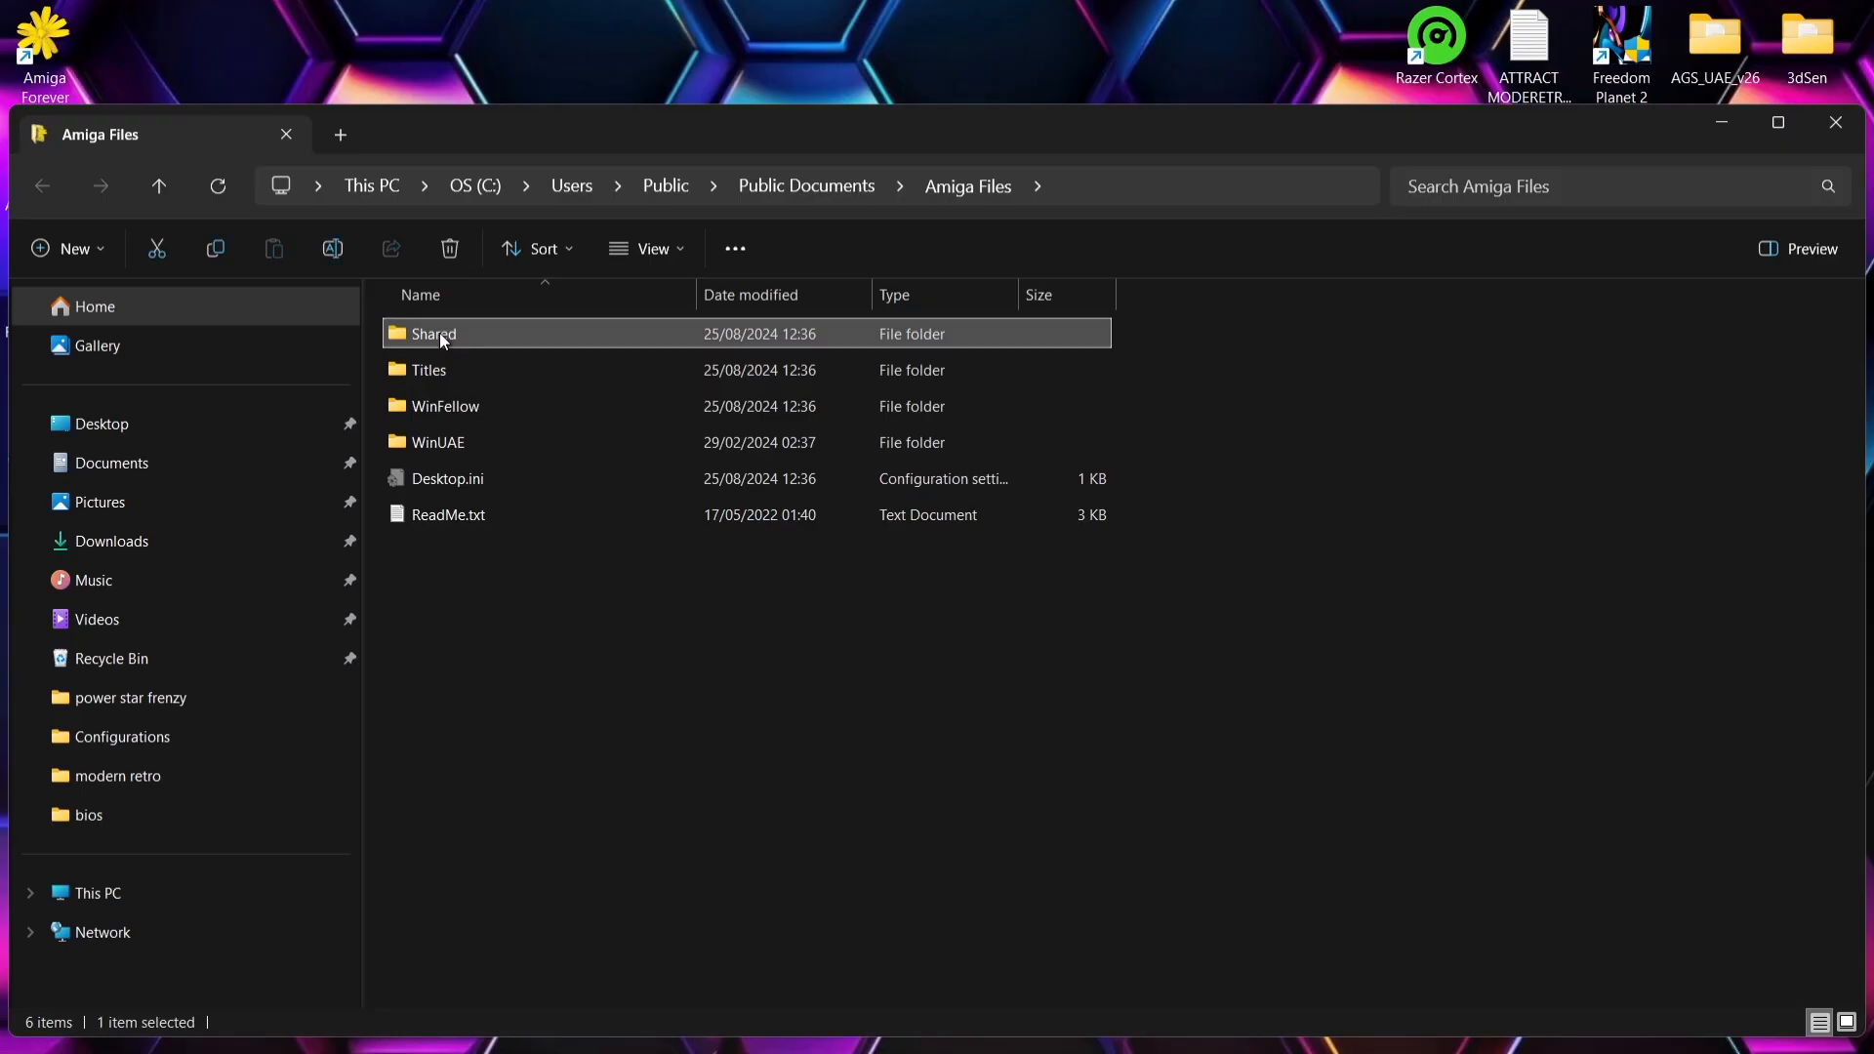
double_click(460, 468)
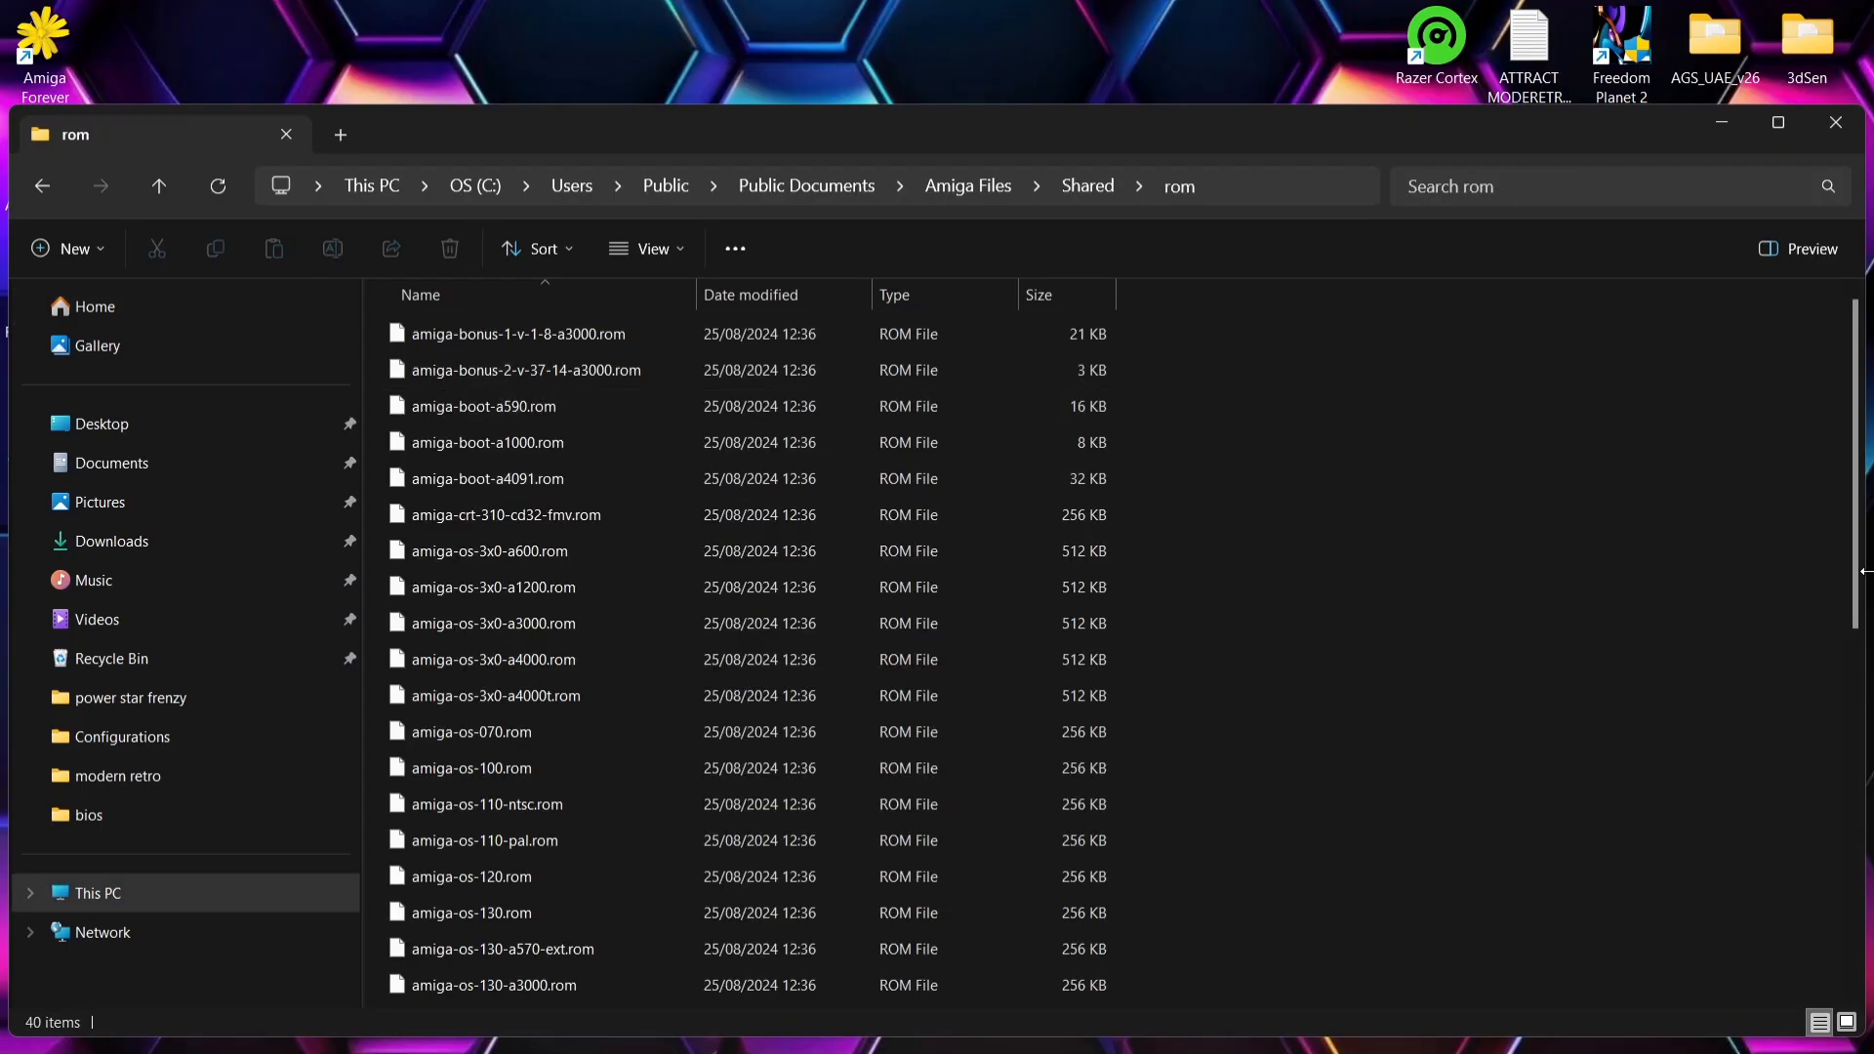
drag(1861, 539, 1864, 951)
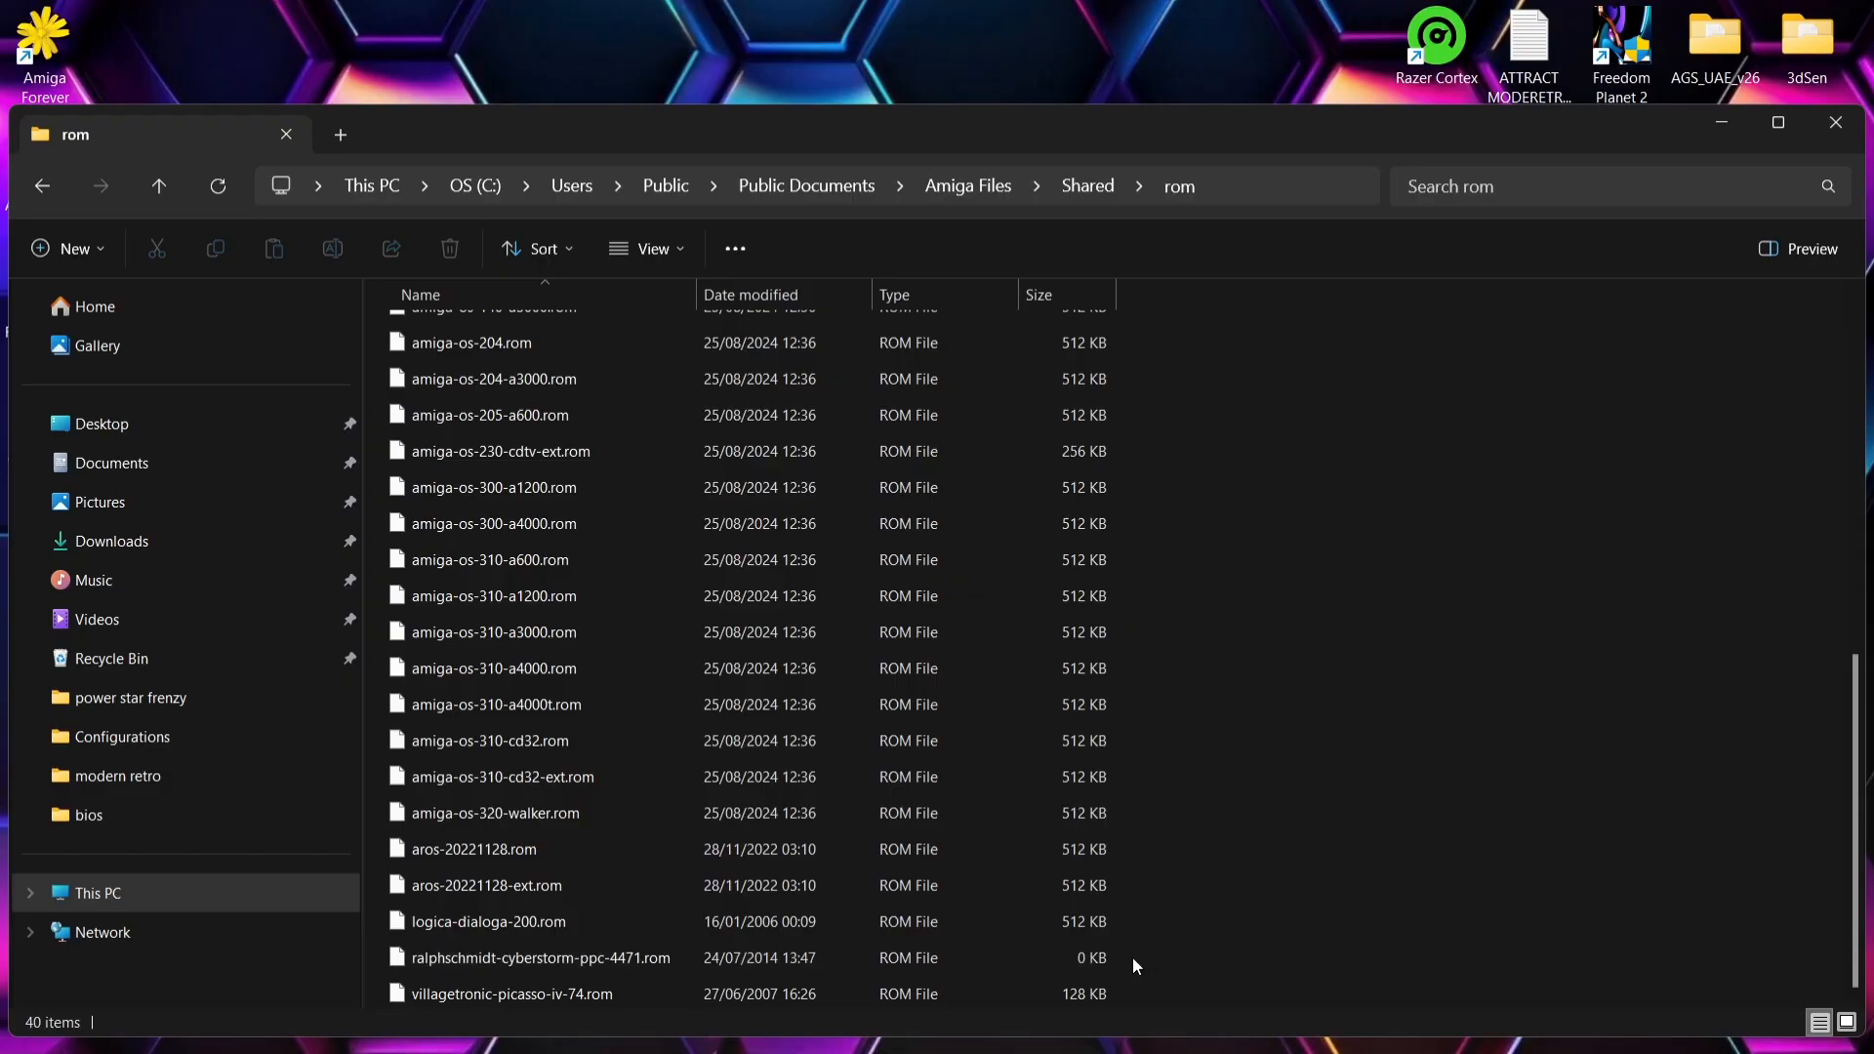
click(1718, 131)
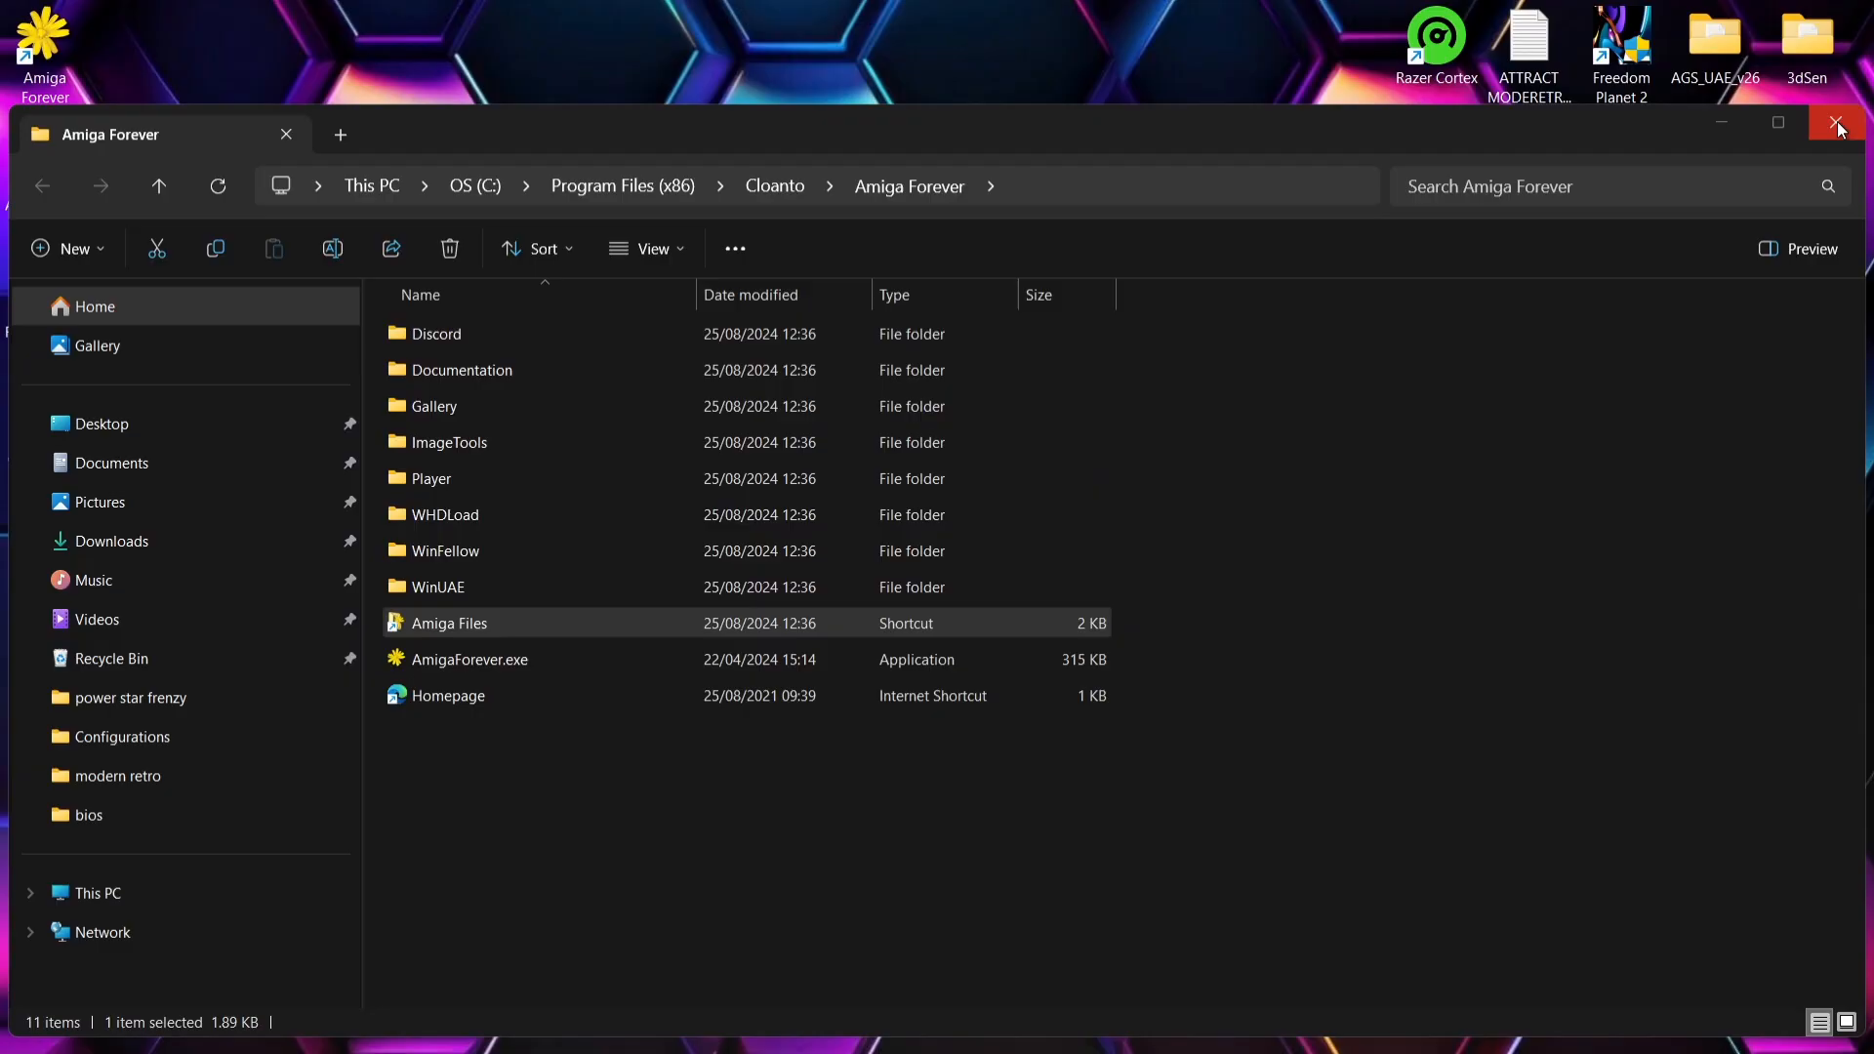
click(1720, 125)
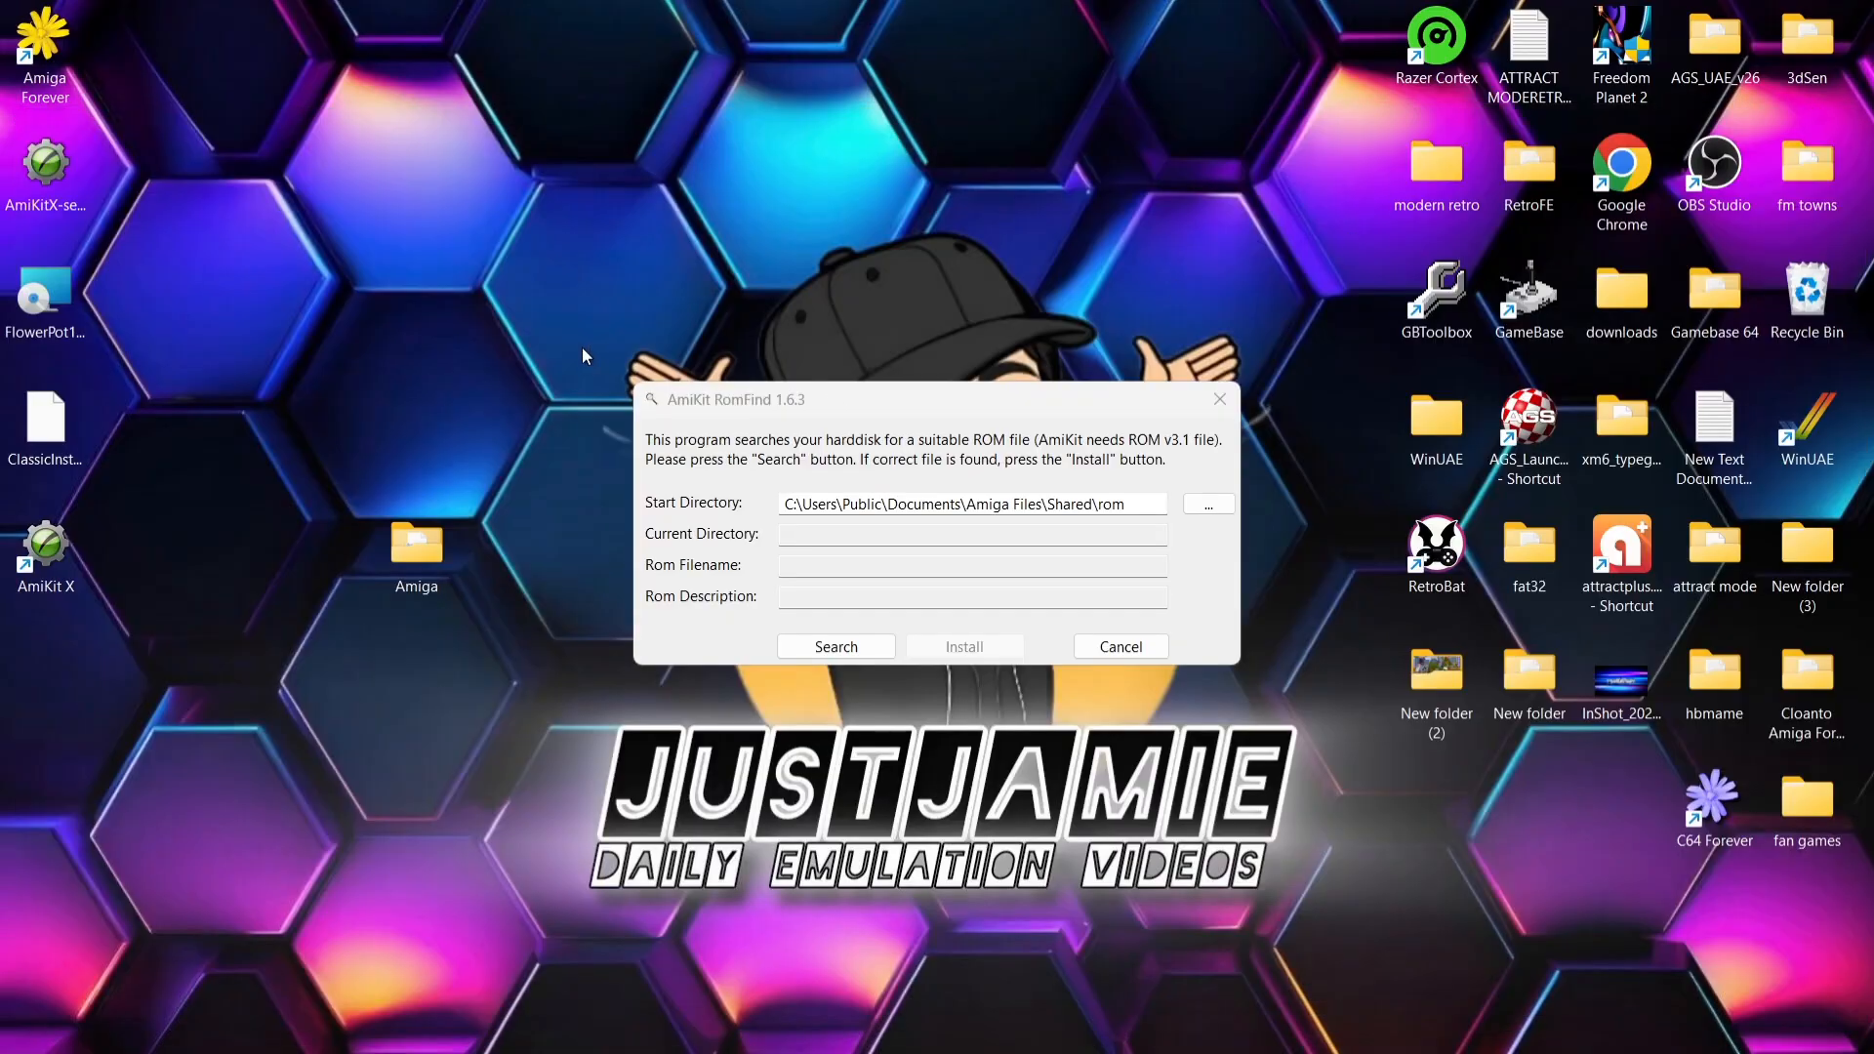
- Launch Amiga Forever, run the Amiga 4000 PPC system once without boot media, and close the emulation and the program
double_click(46, 58)
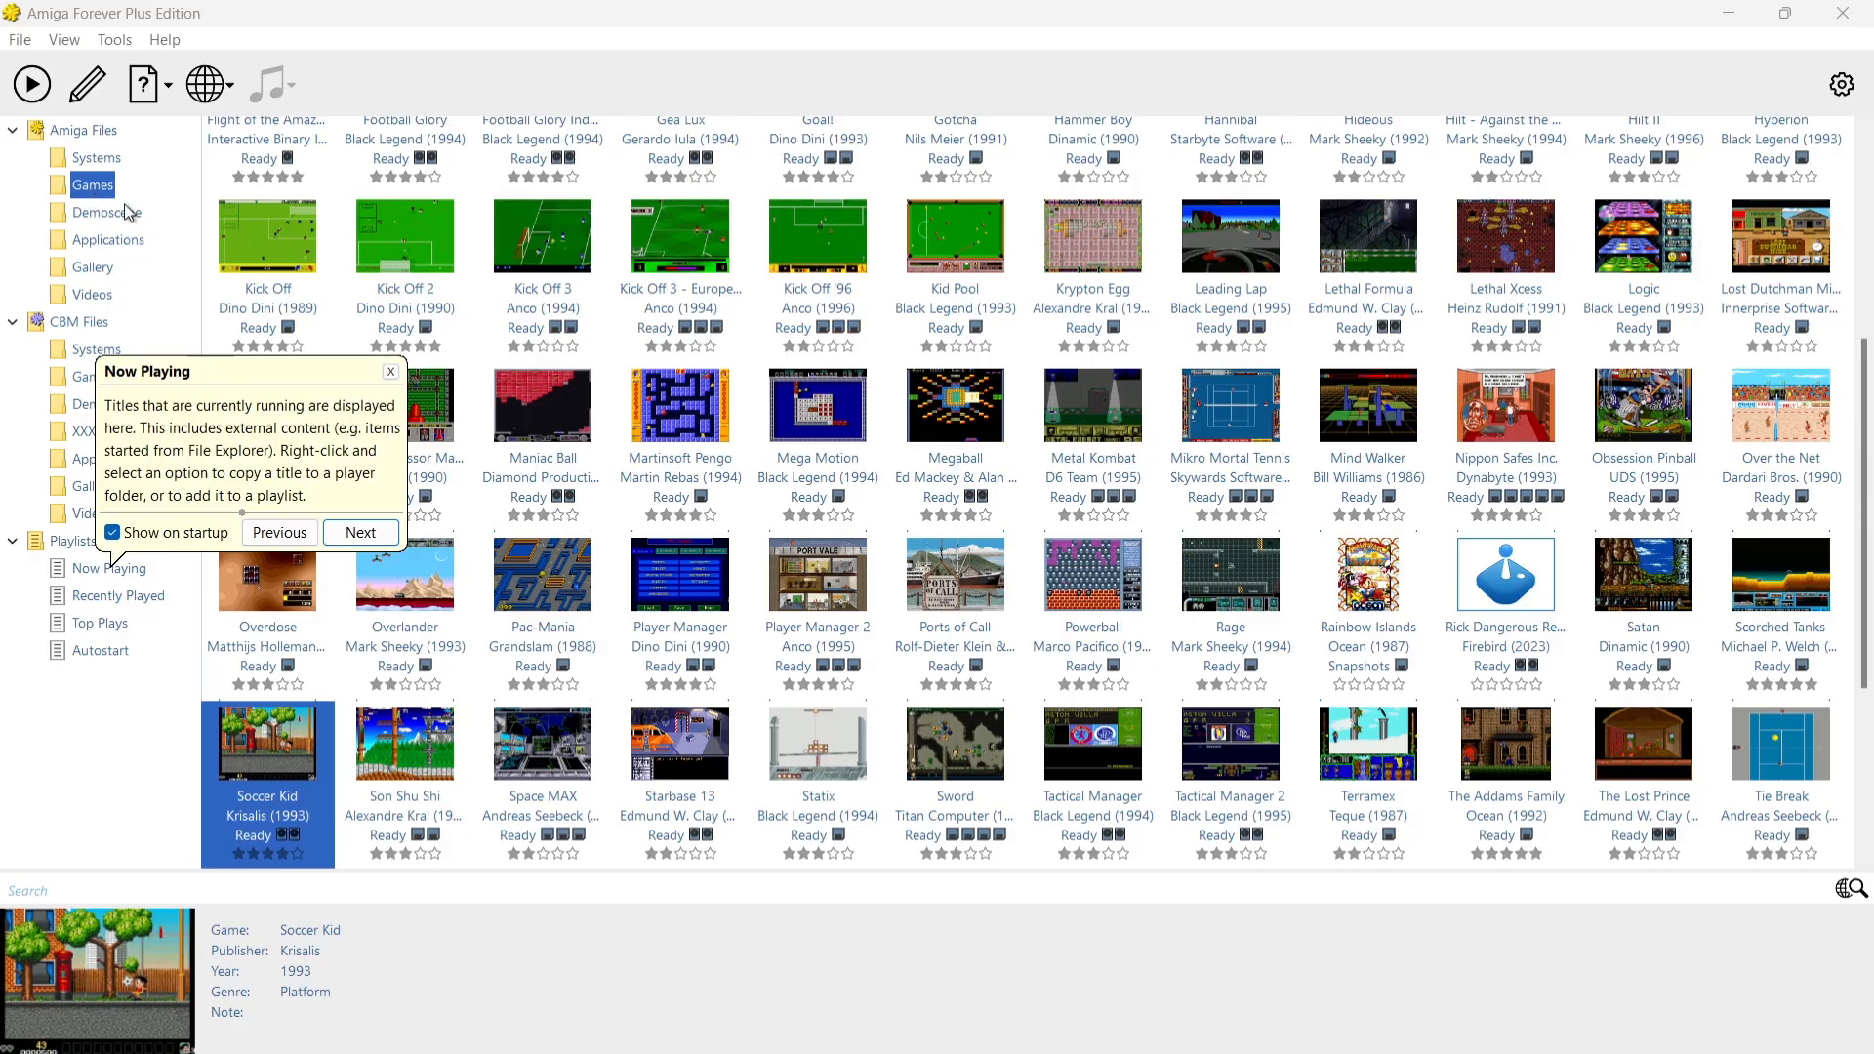
click(96, 158)
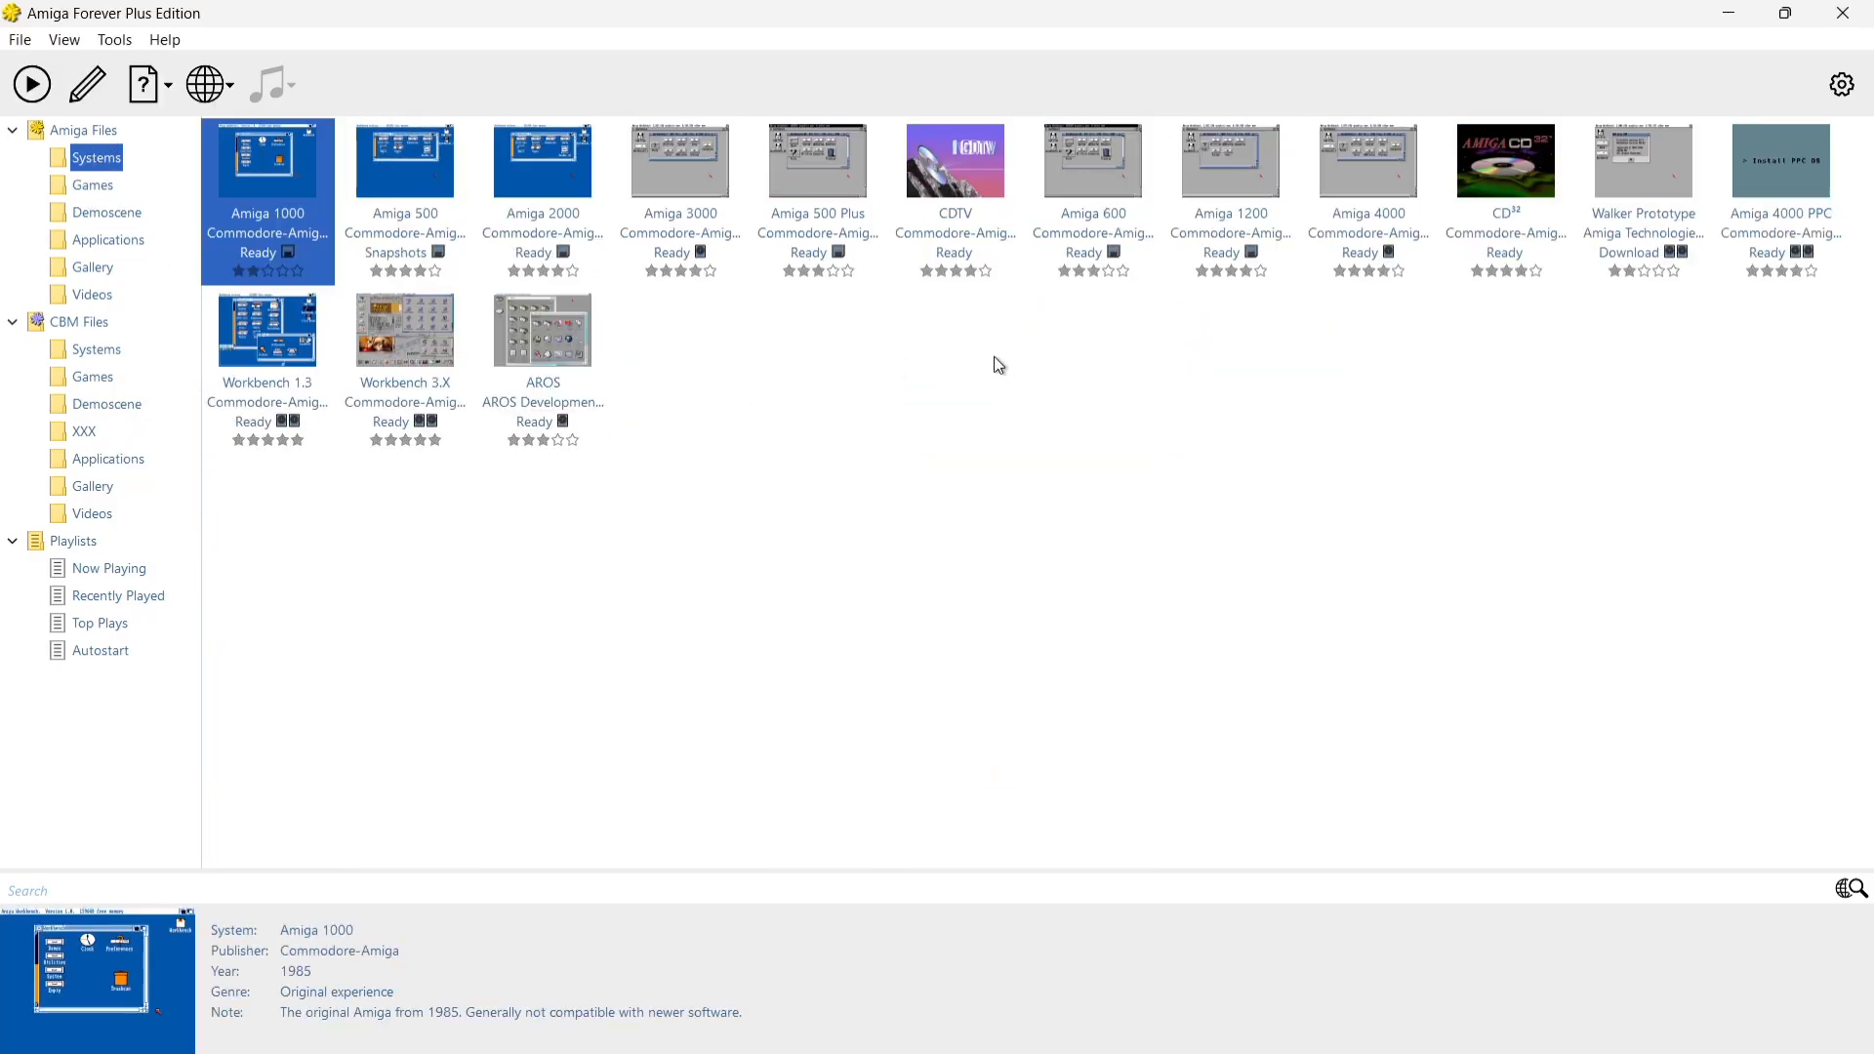
click(1778, 178)
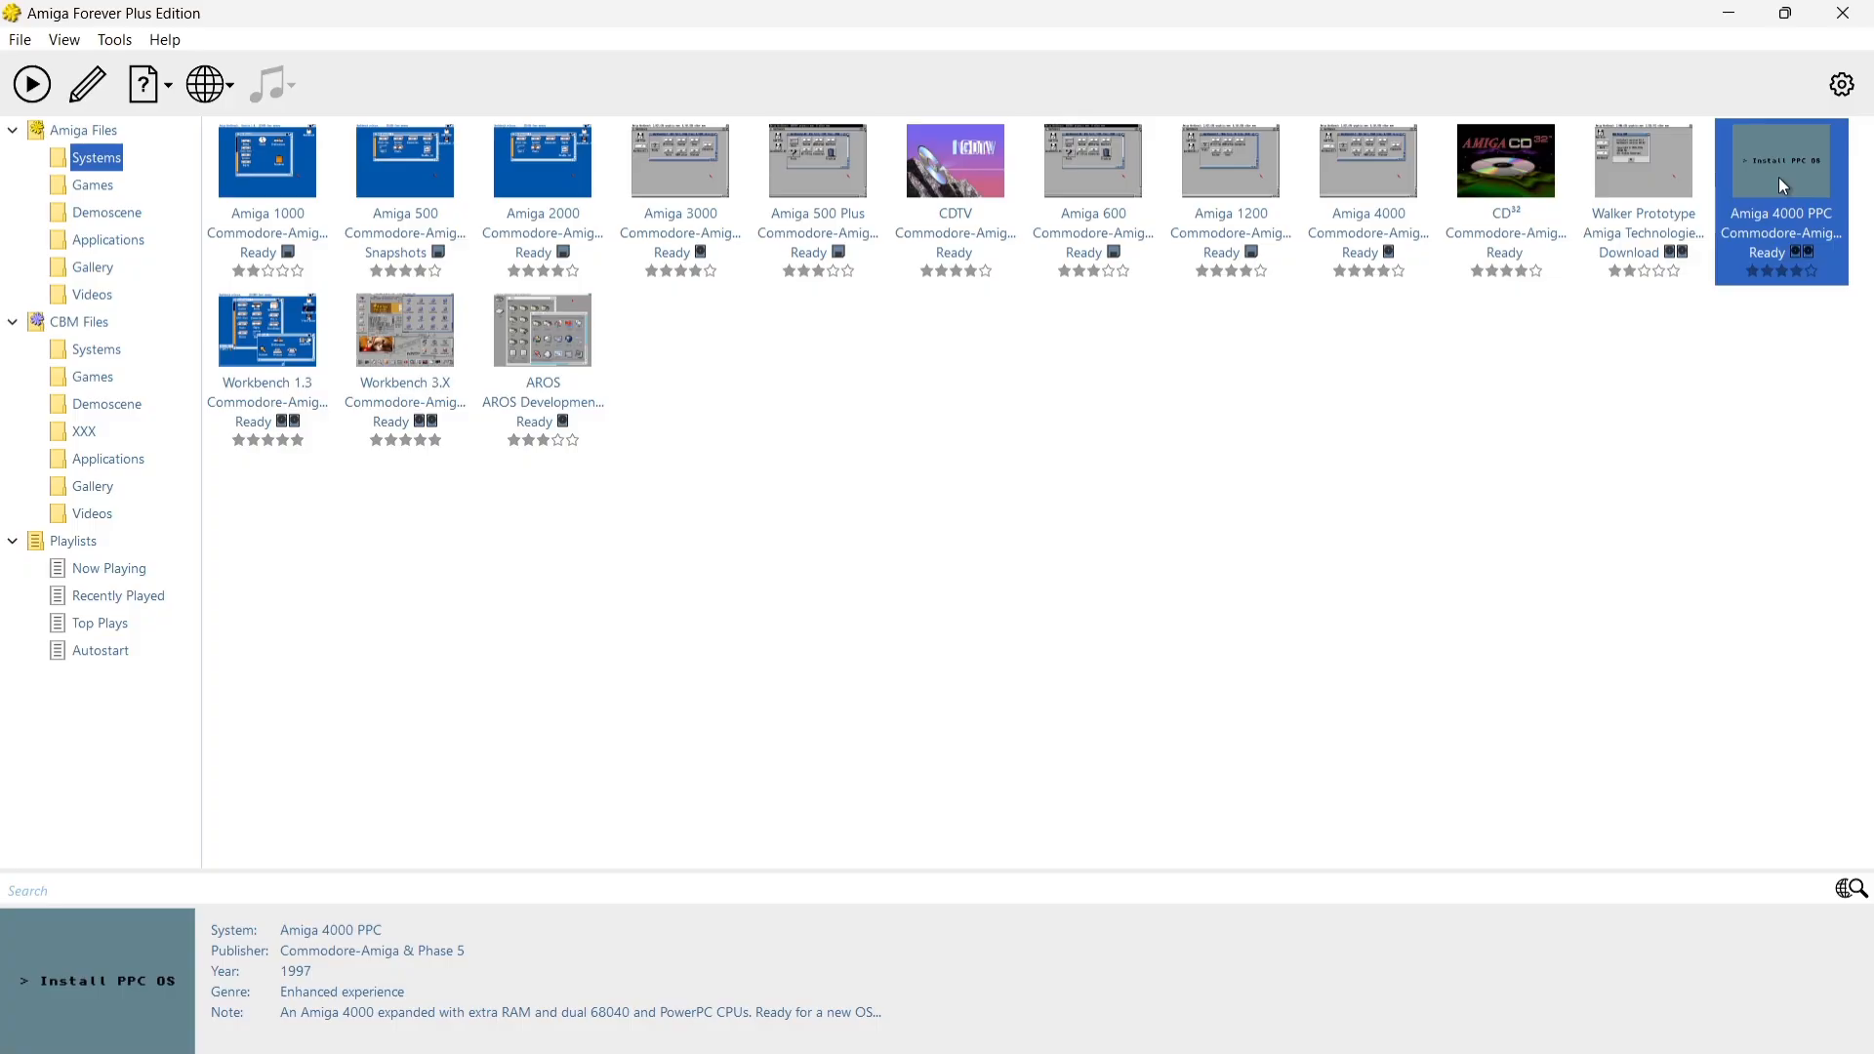
double_click(1779, 178)
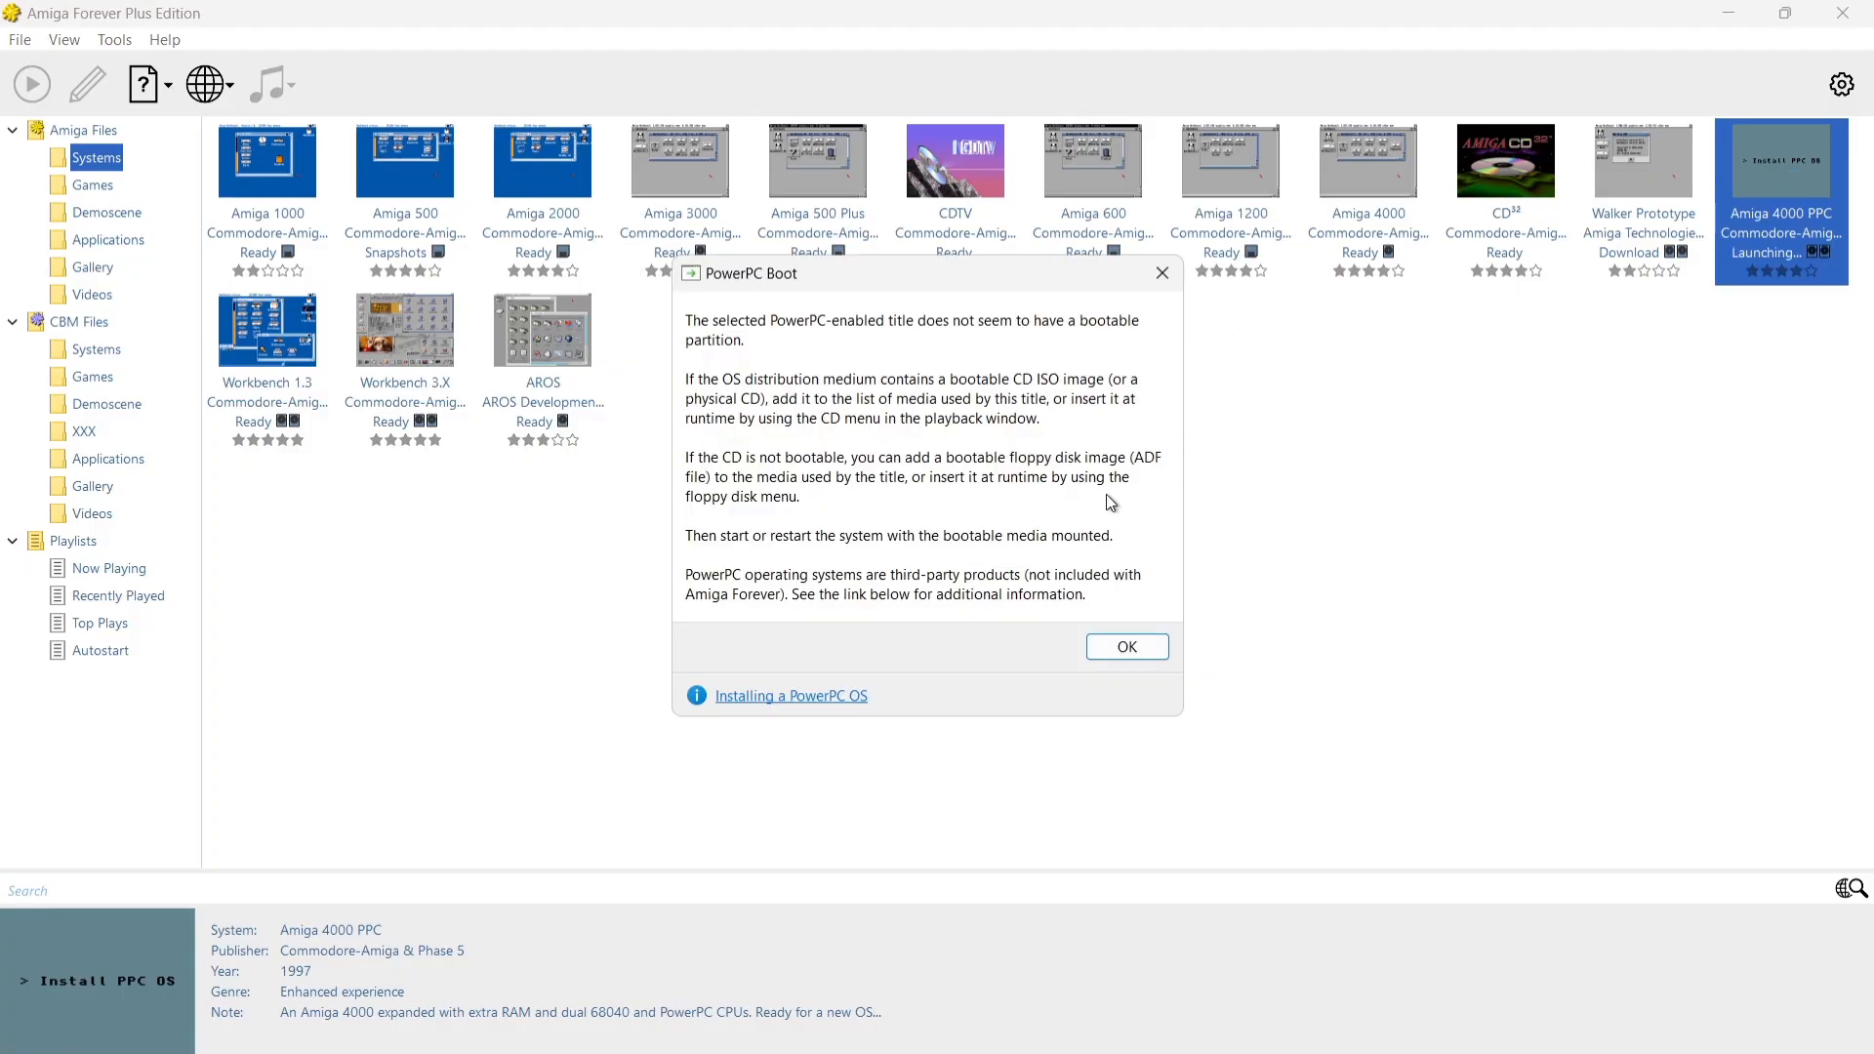
click(1138, 646)
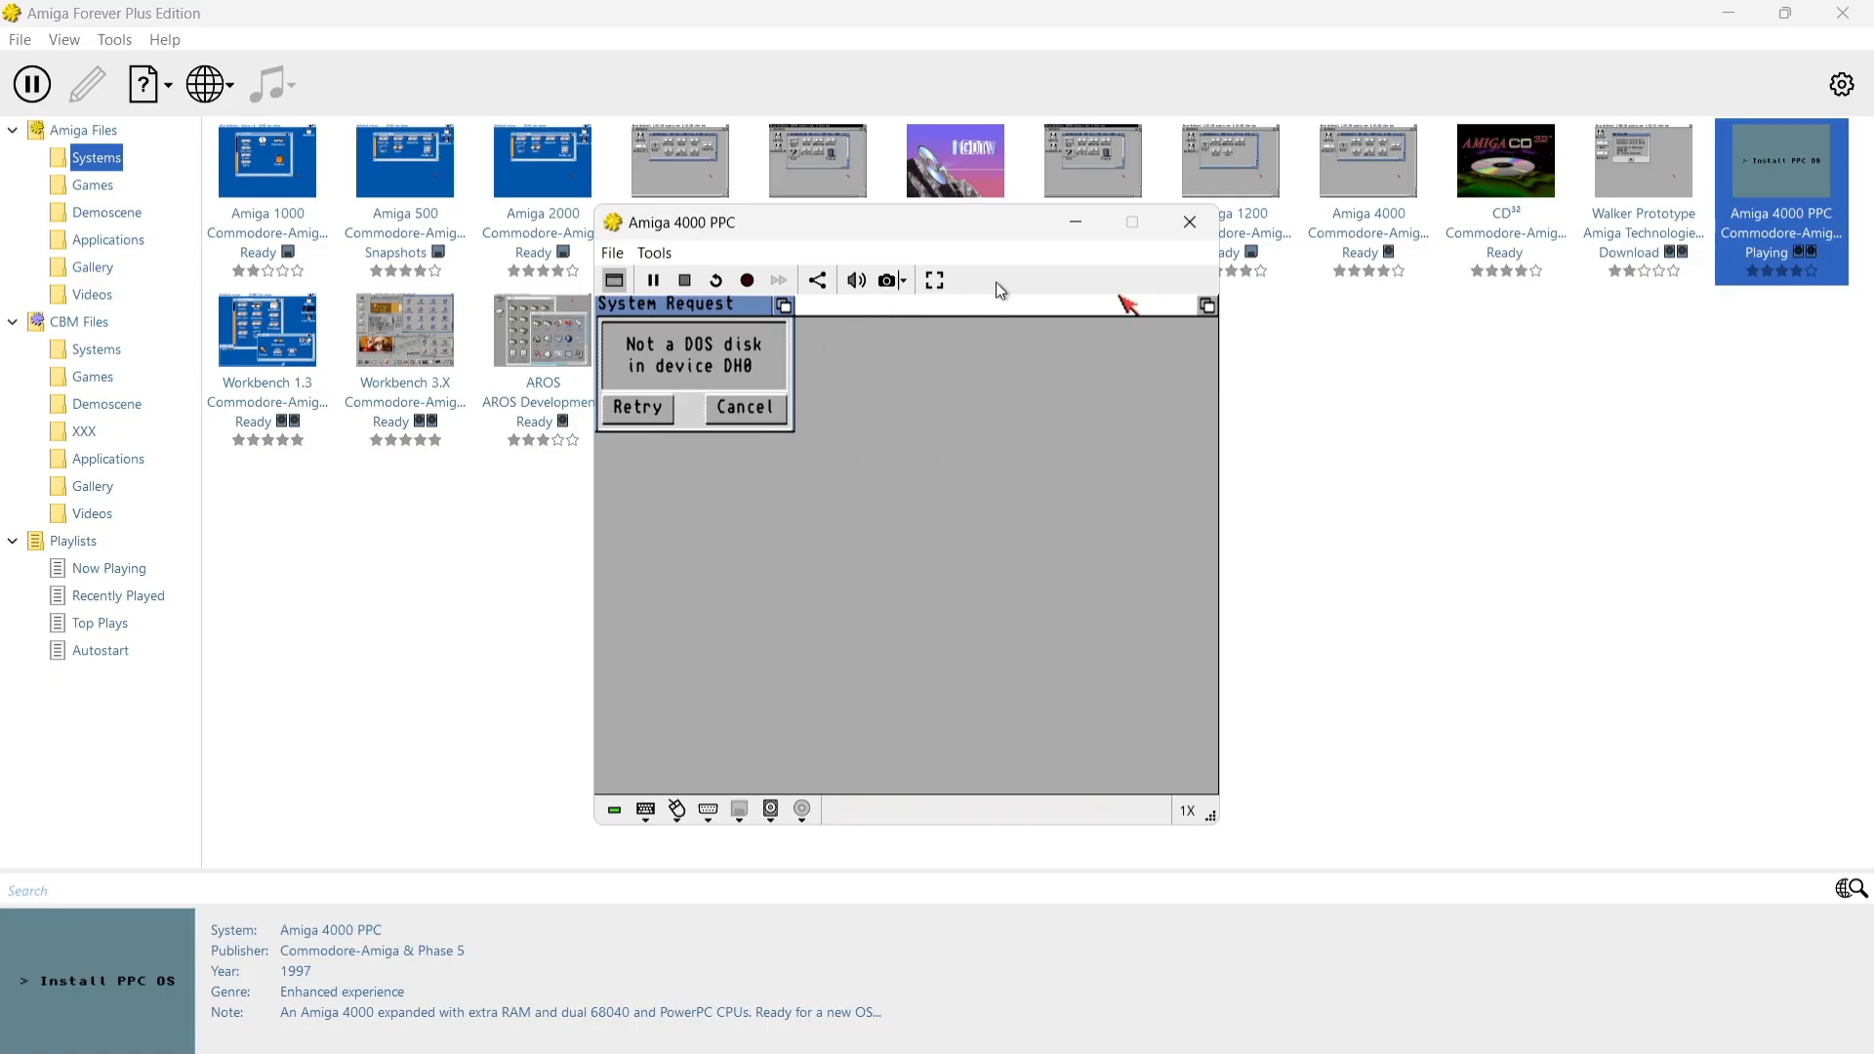
click(1190, 223)
click(1021, 737)
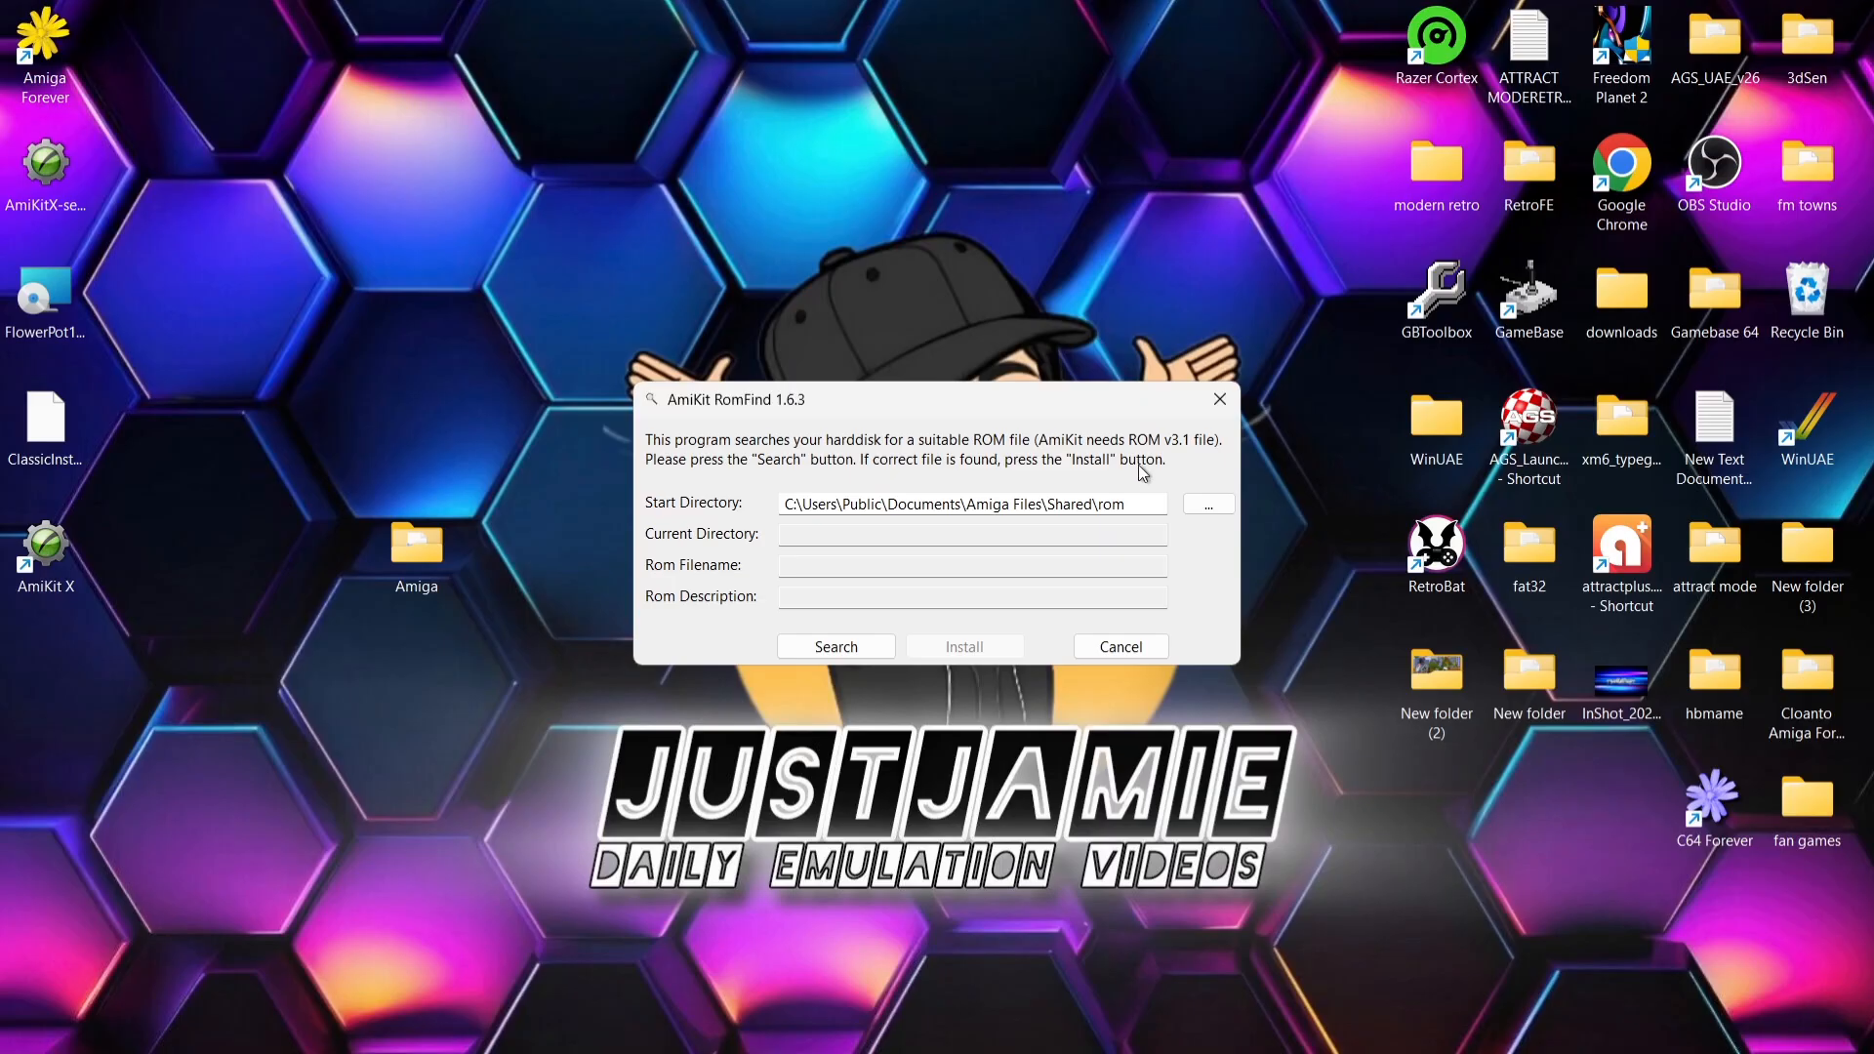
- Check the size of ralphschmidt-cyberstorm-ppc-4471.rom in Amiga Forever's Shared\rom folder, and close the folder windows
click(39, 78)
right_click(39, 78)
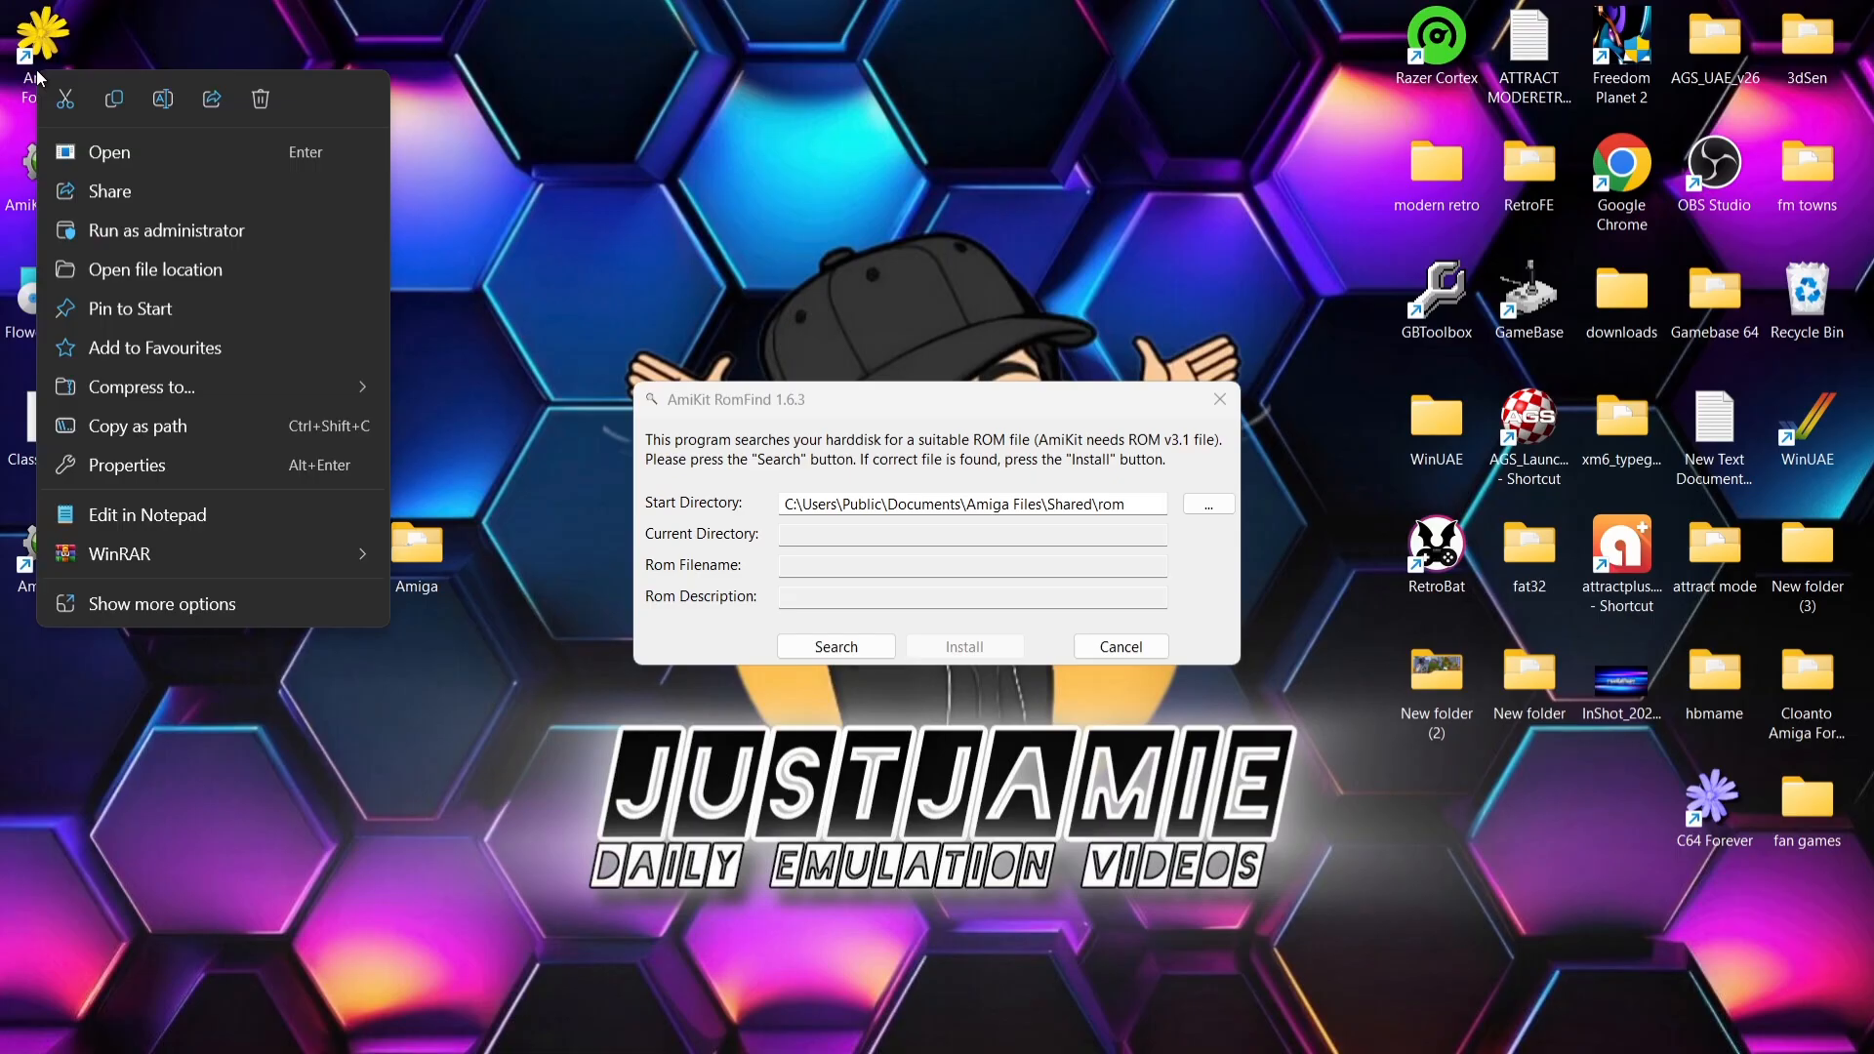
click(121, 276)
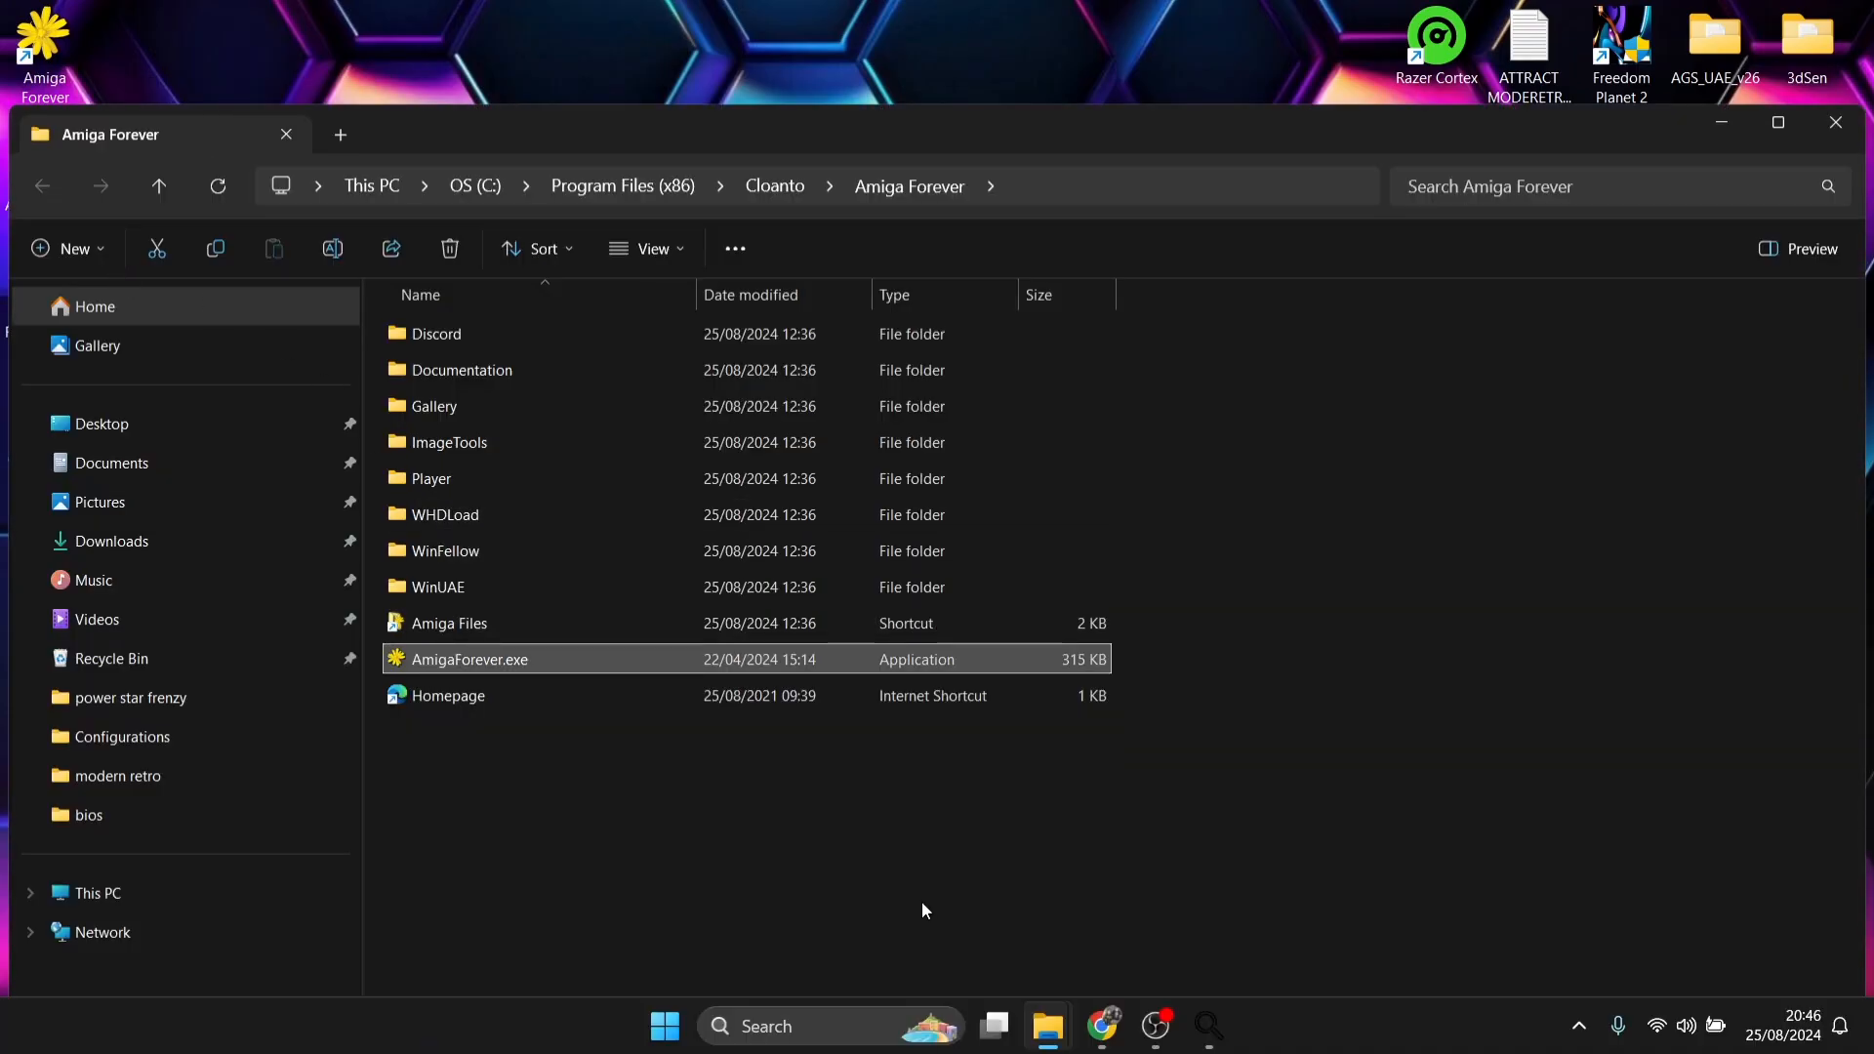
double_click(461, 629)
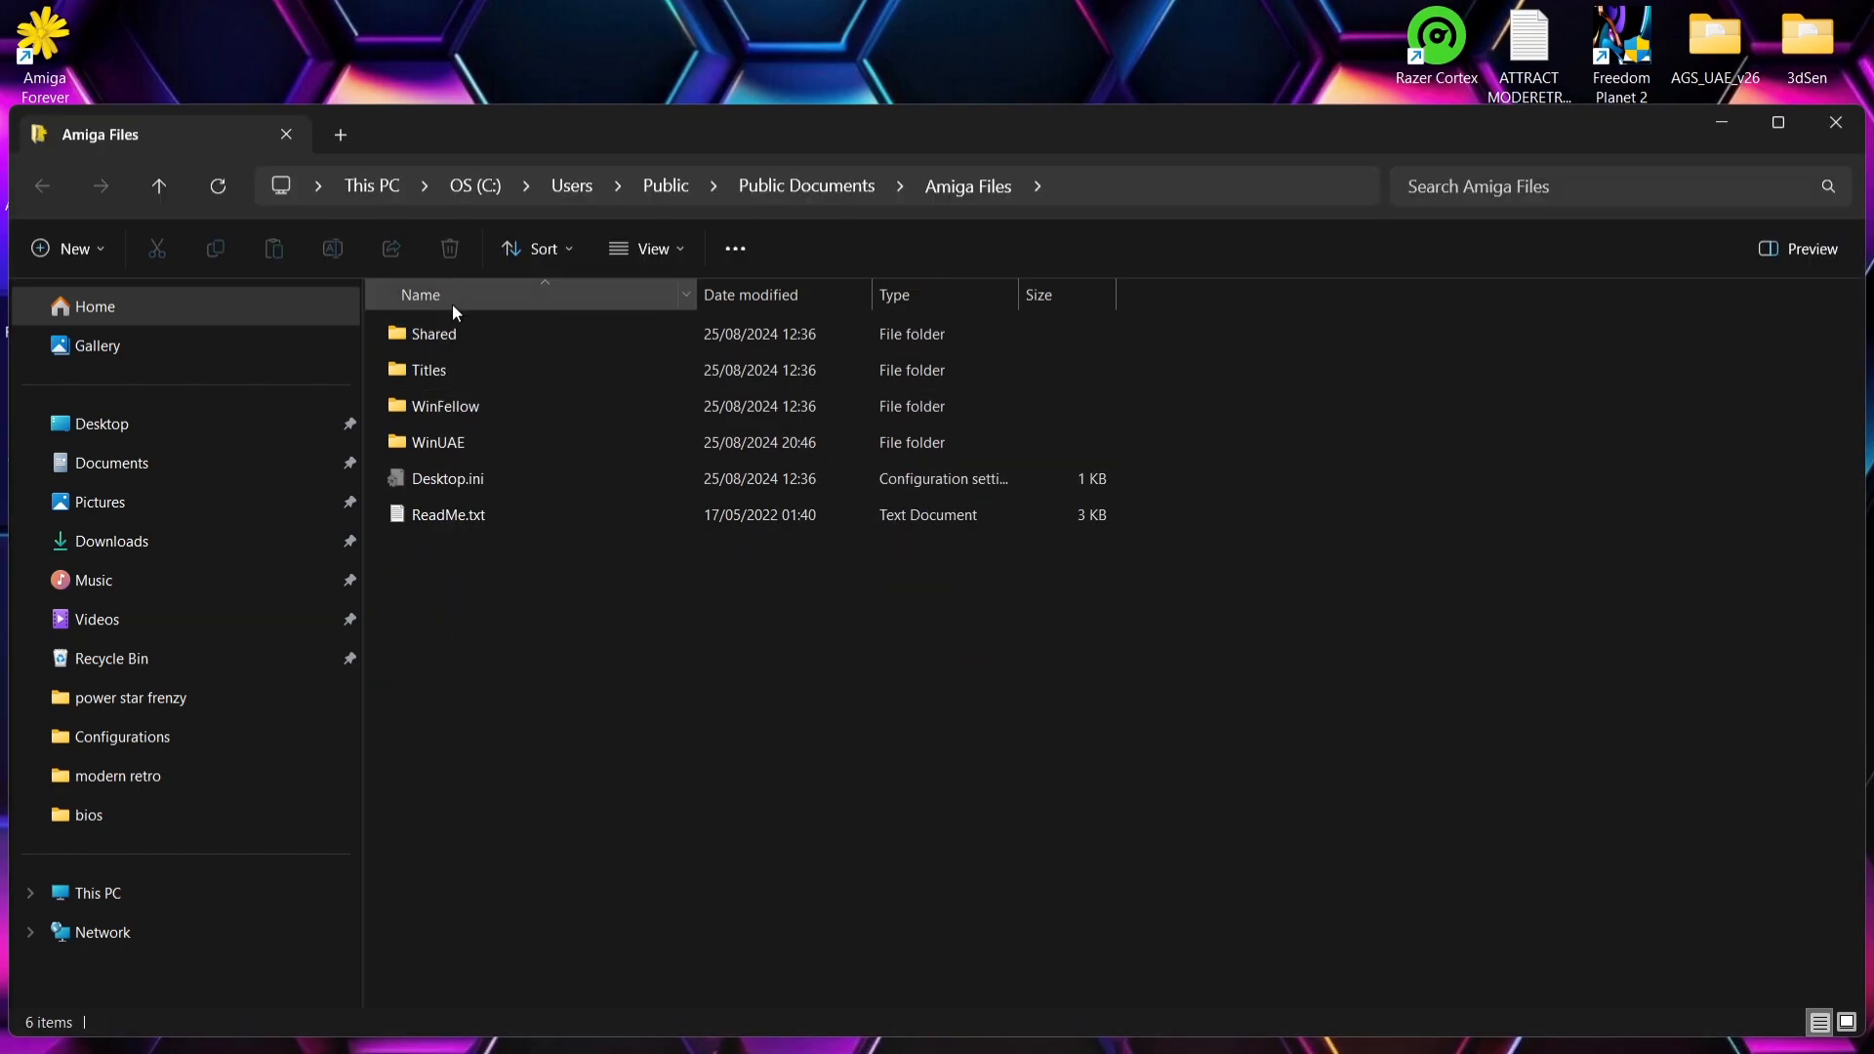
double_click(453, 332)
double_click(455, 486)
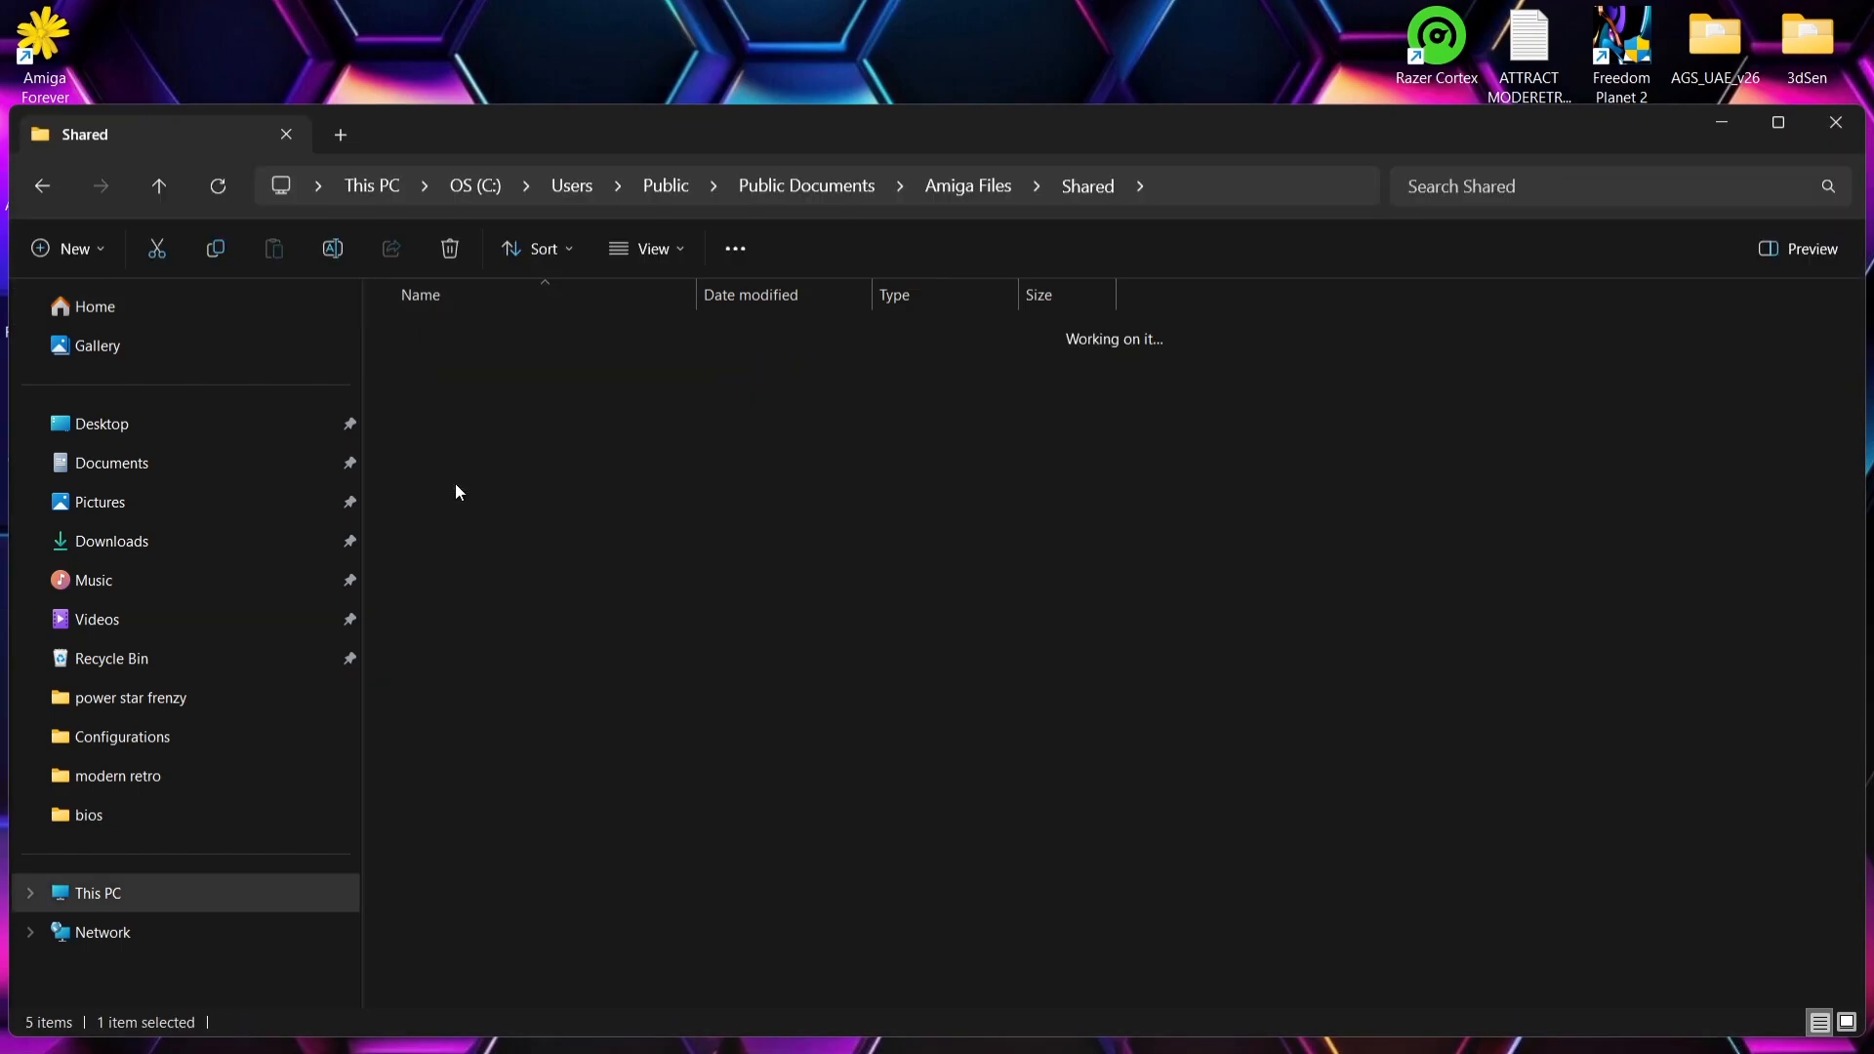
drag(1858, 491, 1833, 877)
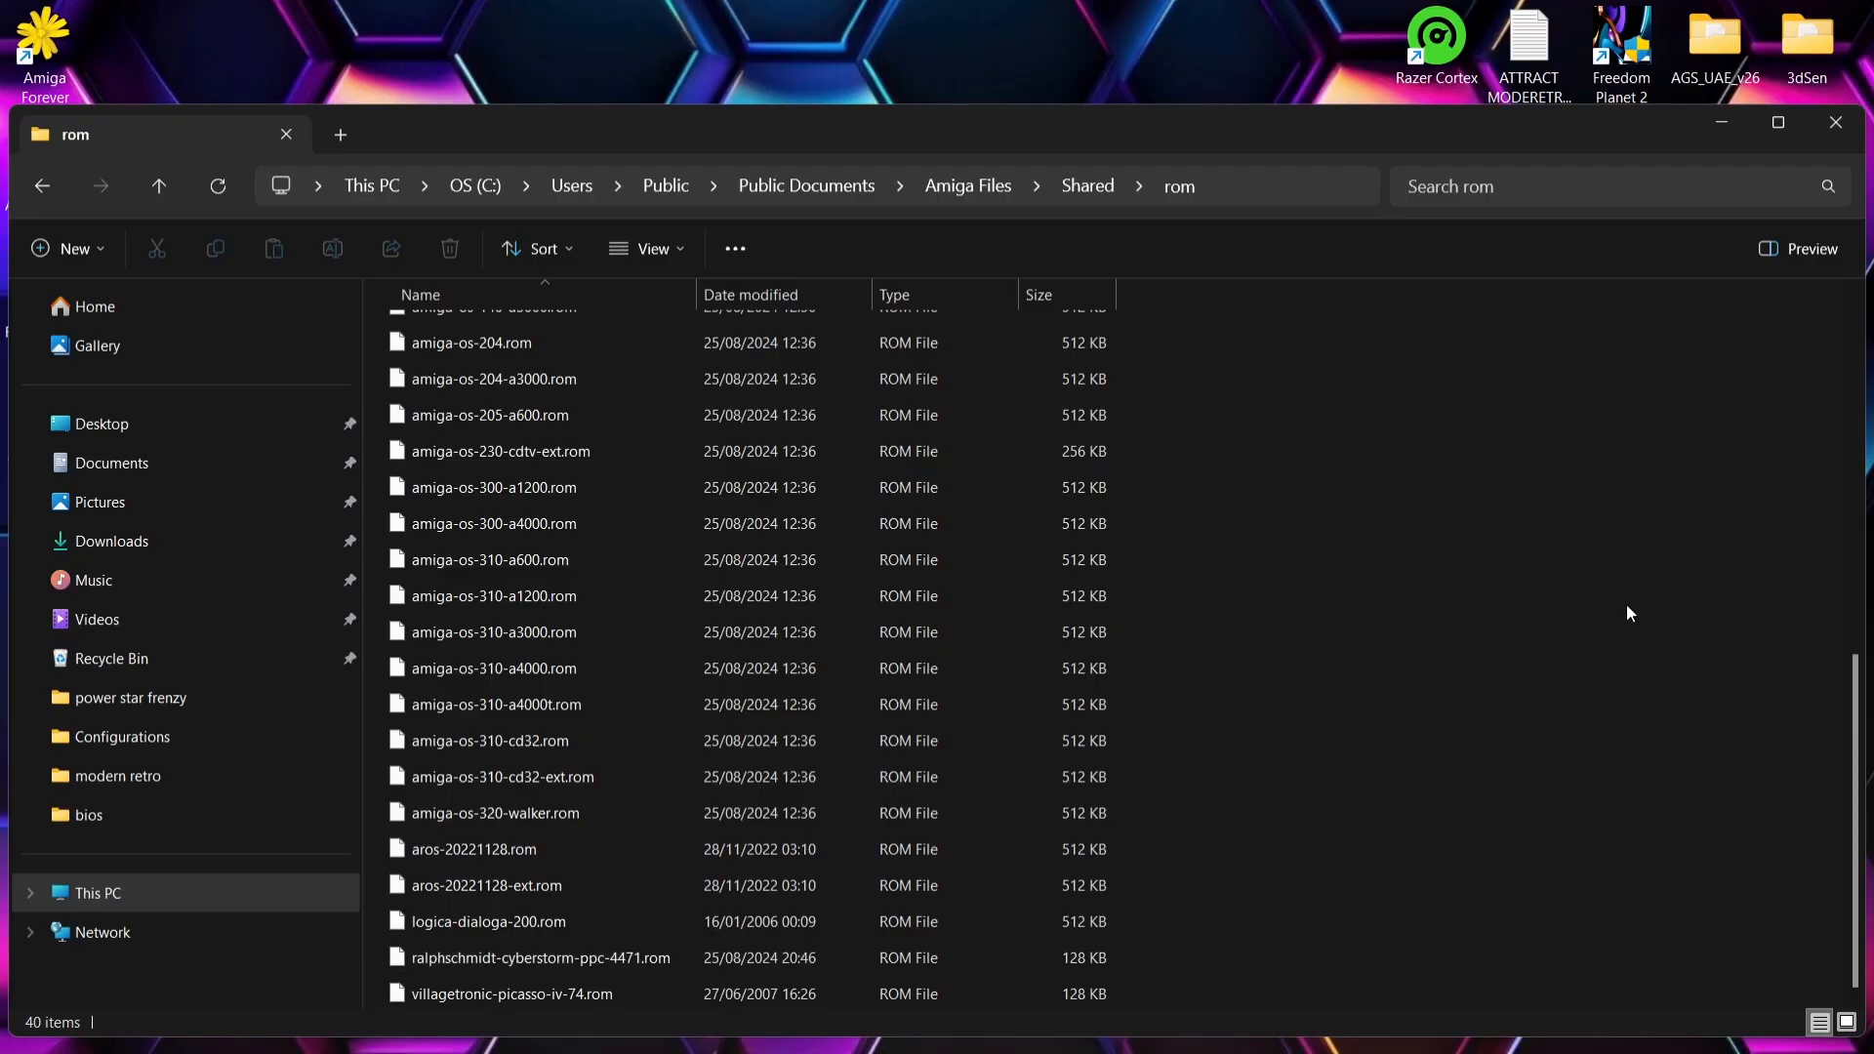
click(1855, 113)
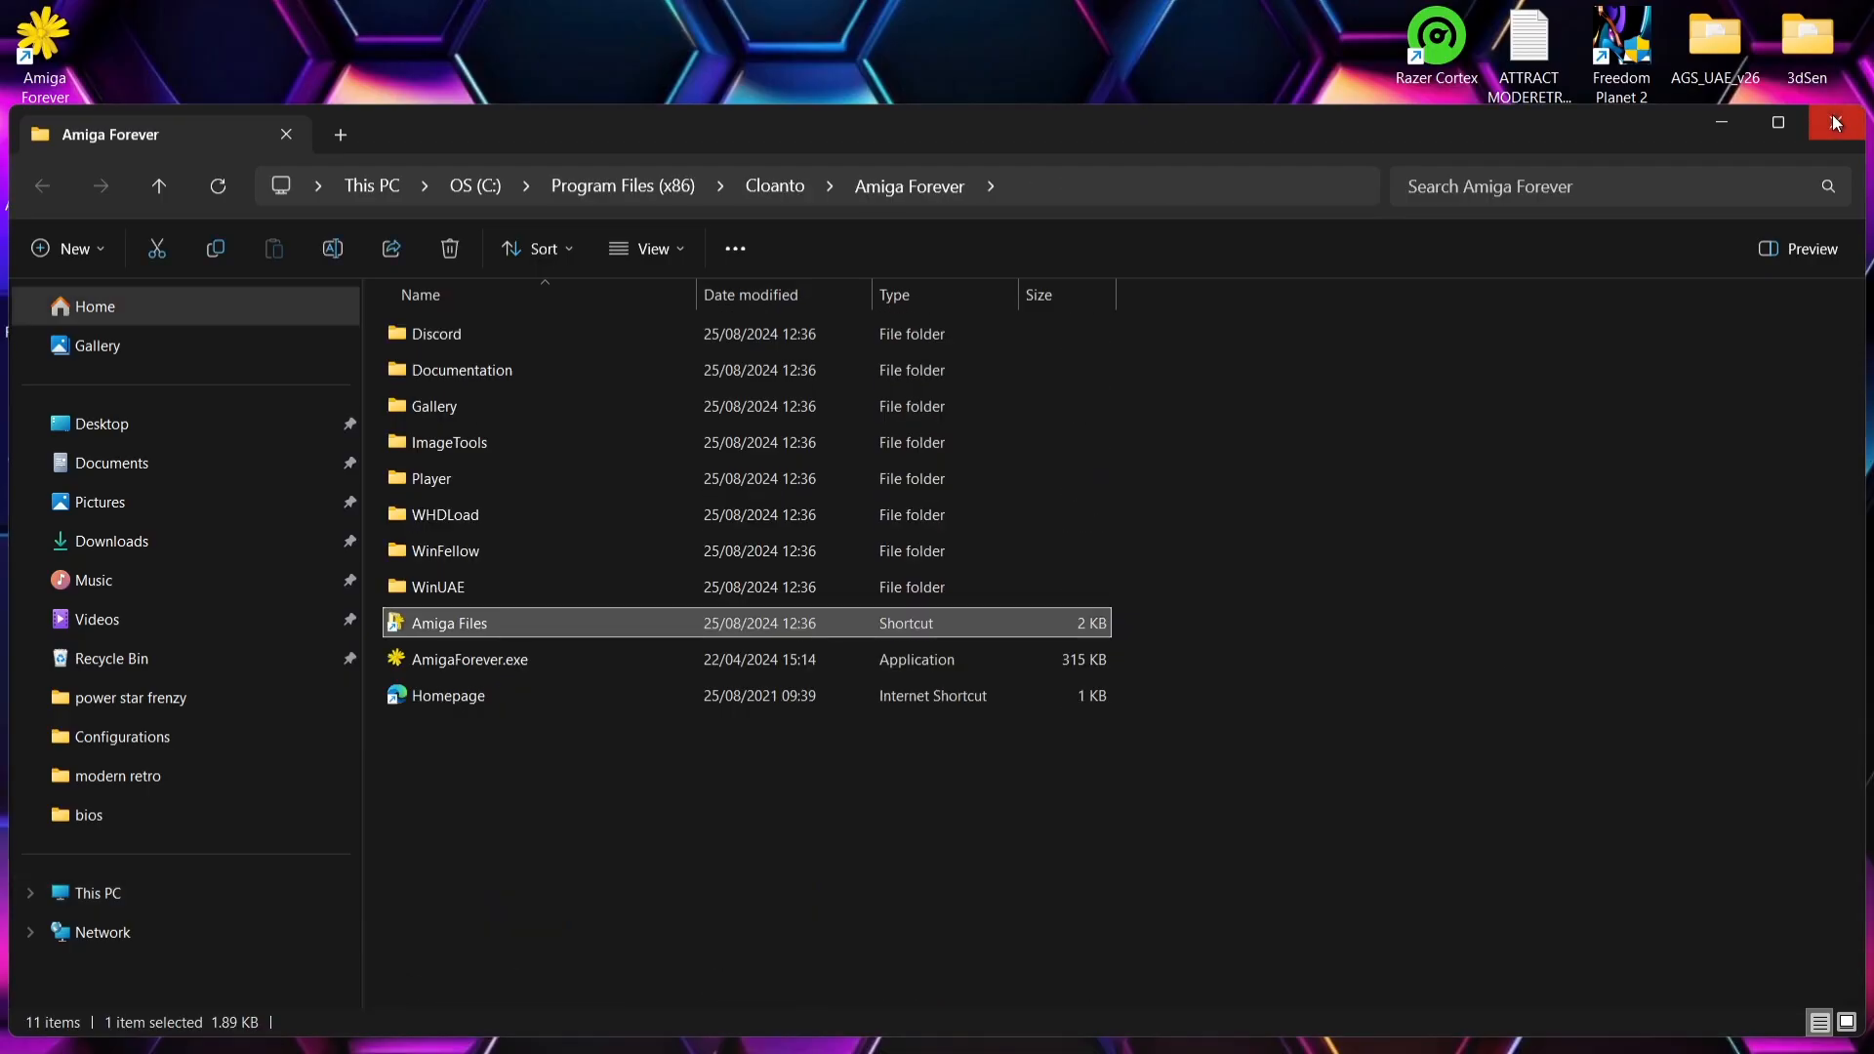
click(1838, 130)
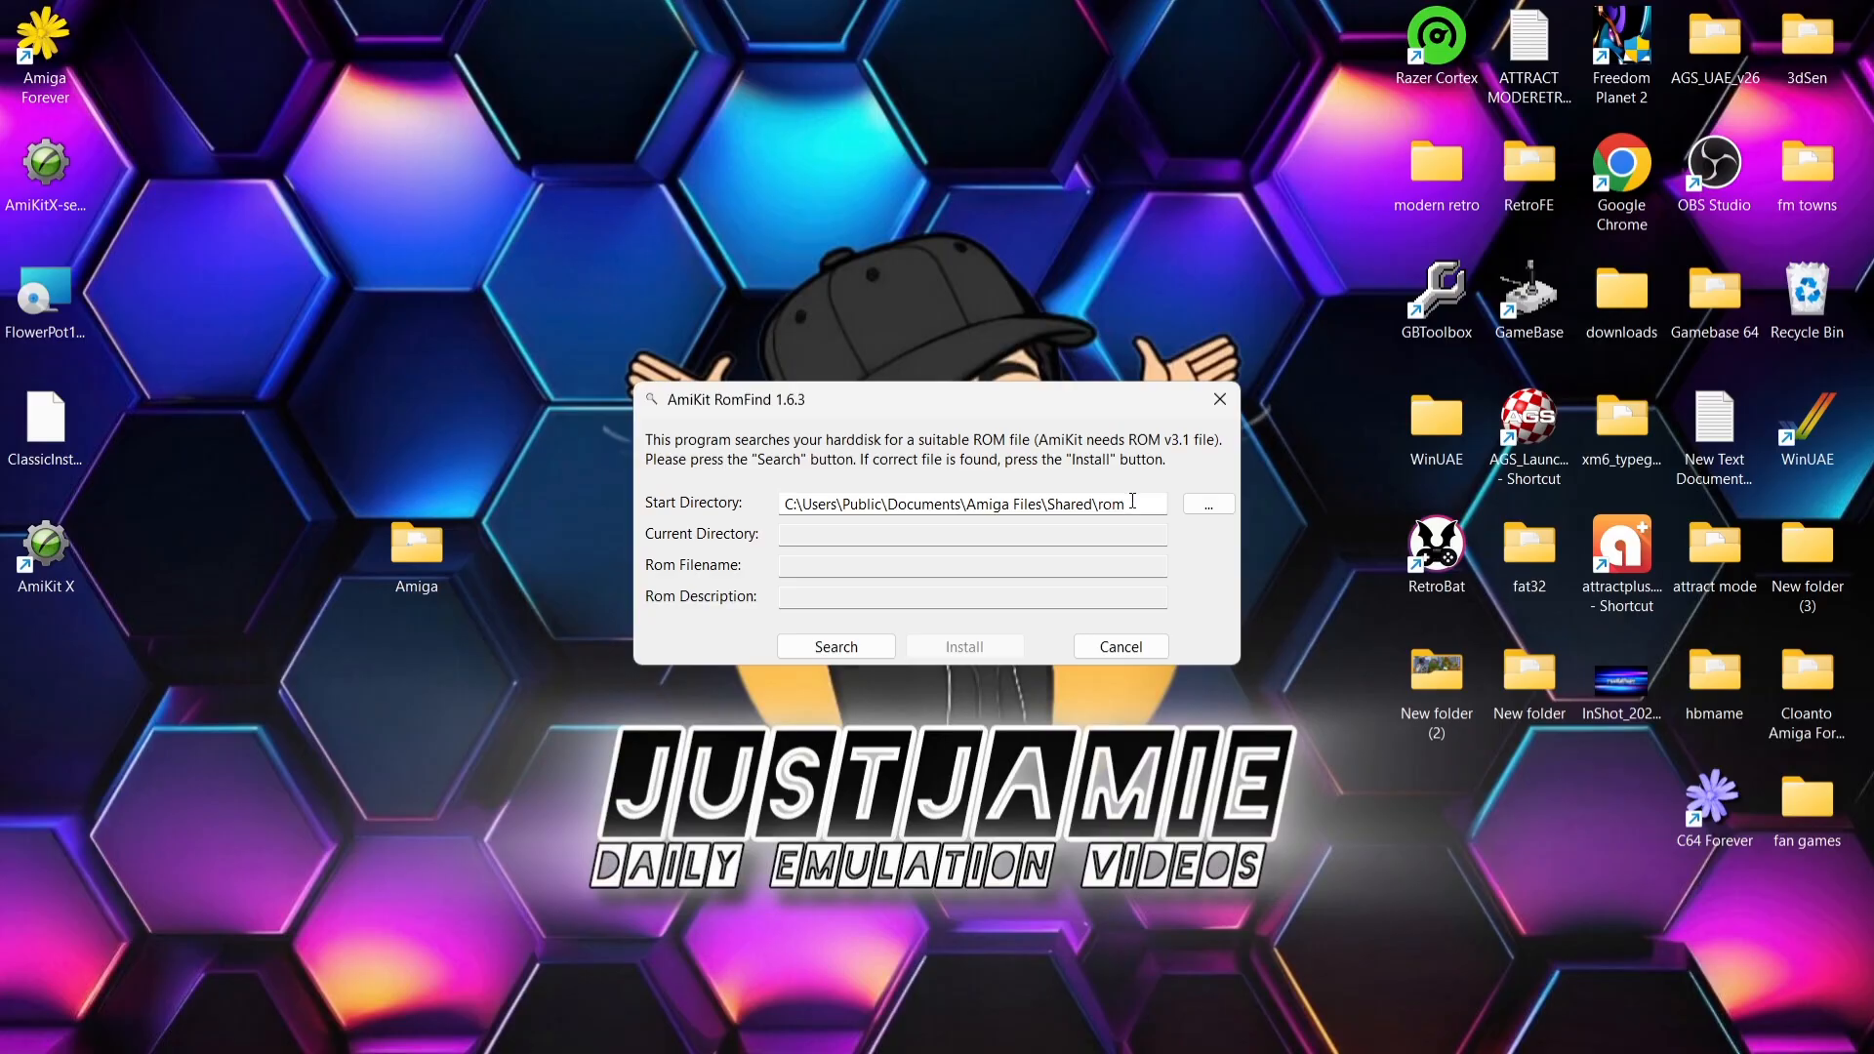
- Clear the start directory in AmiKit RomFind and open the Shared\rom folder through Amiga Forever's file location
drag(1132, 501, 738, 531)
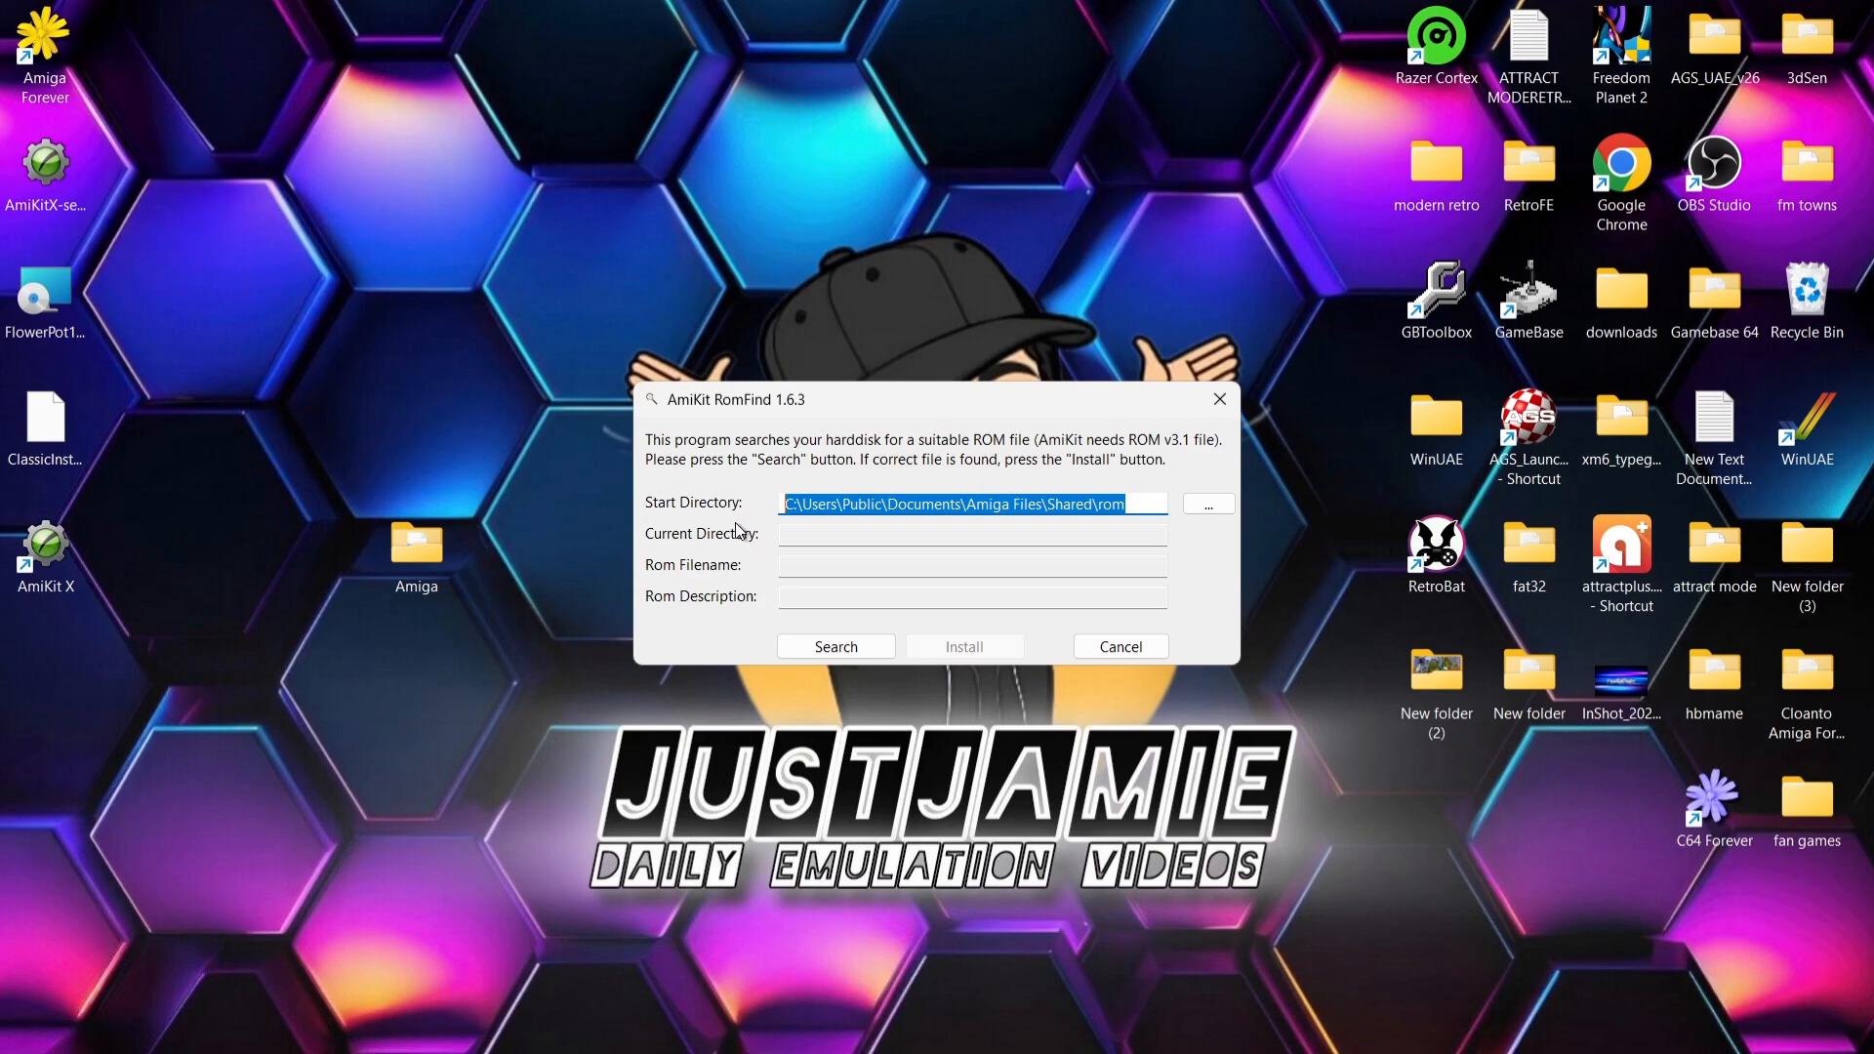
key(BackSpace)
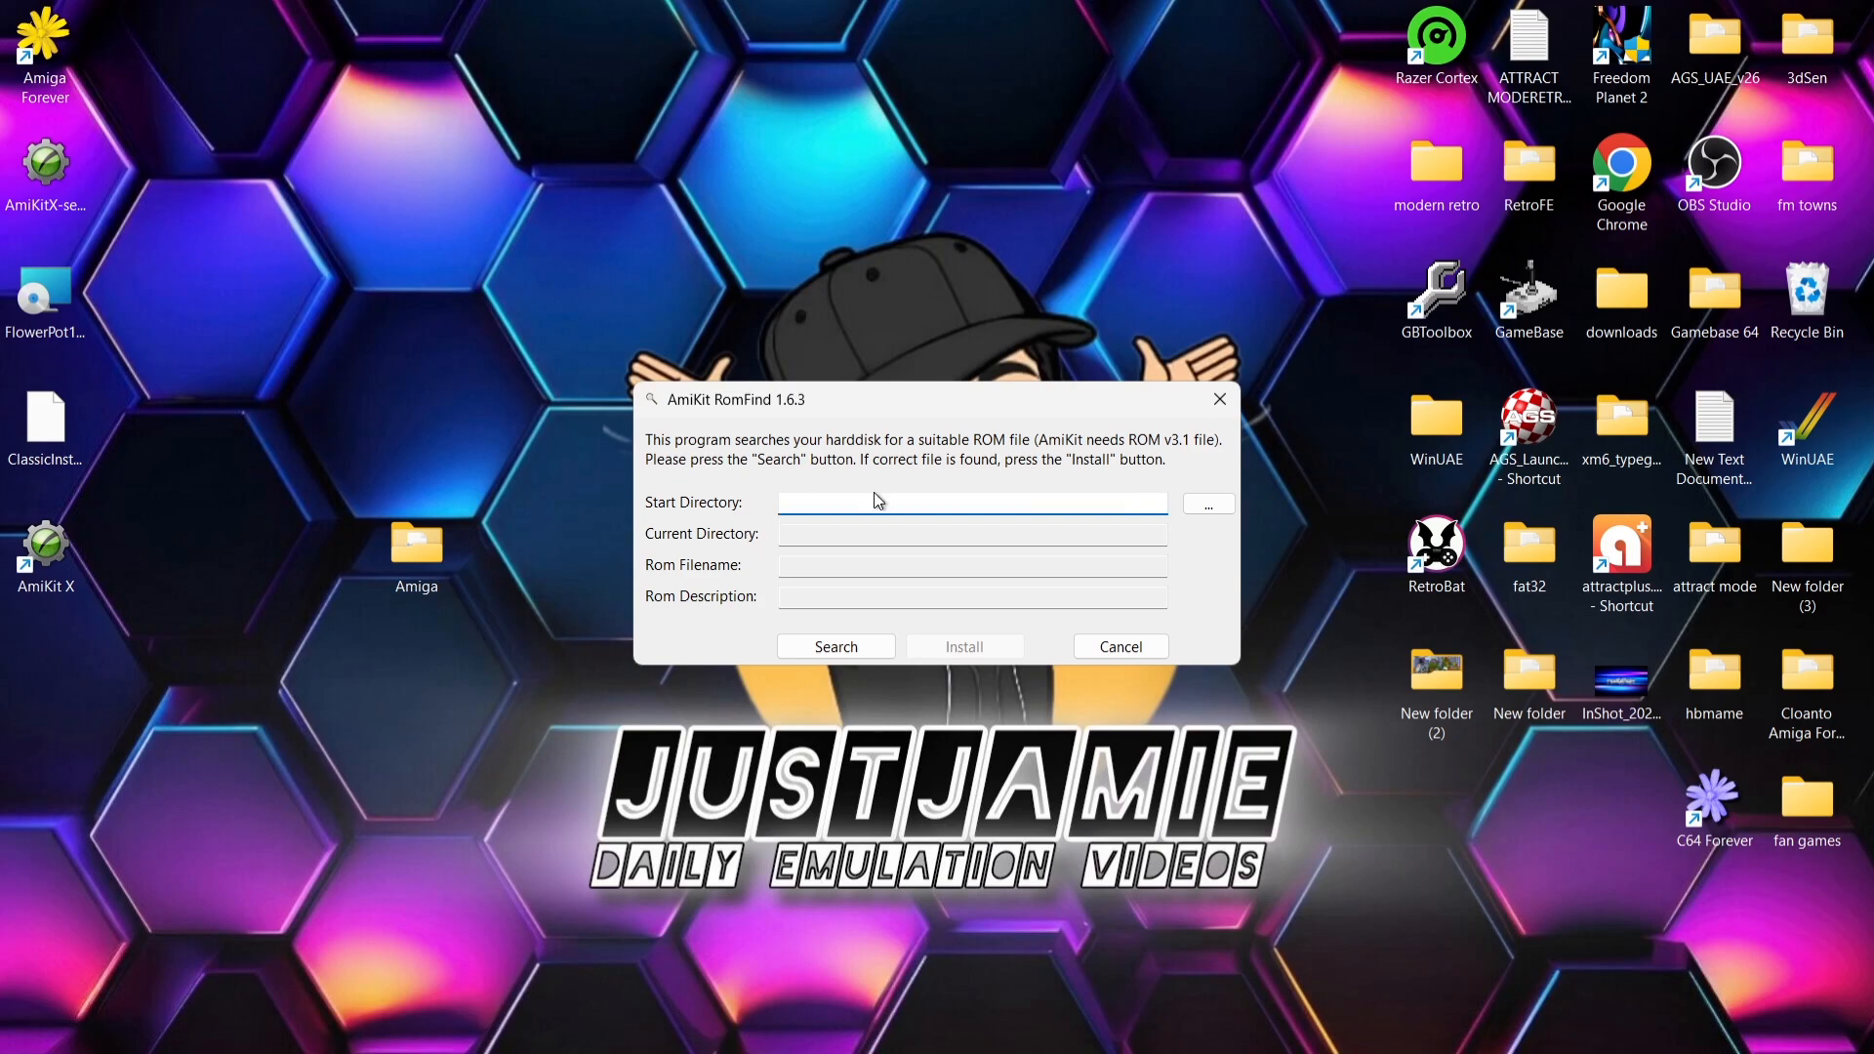
right_click(50, 66)
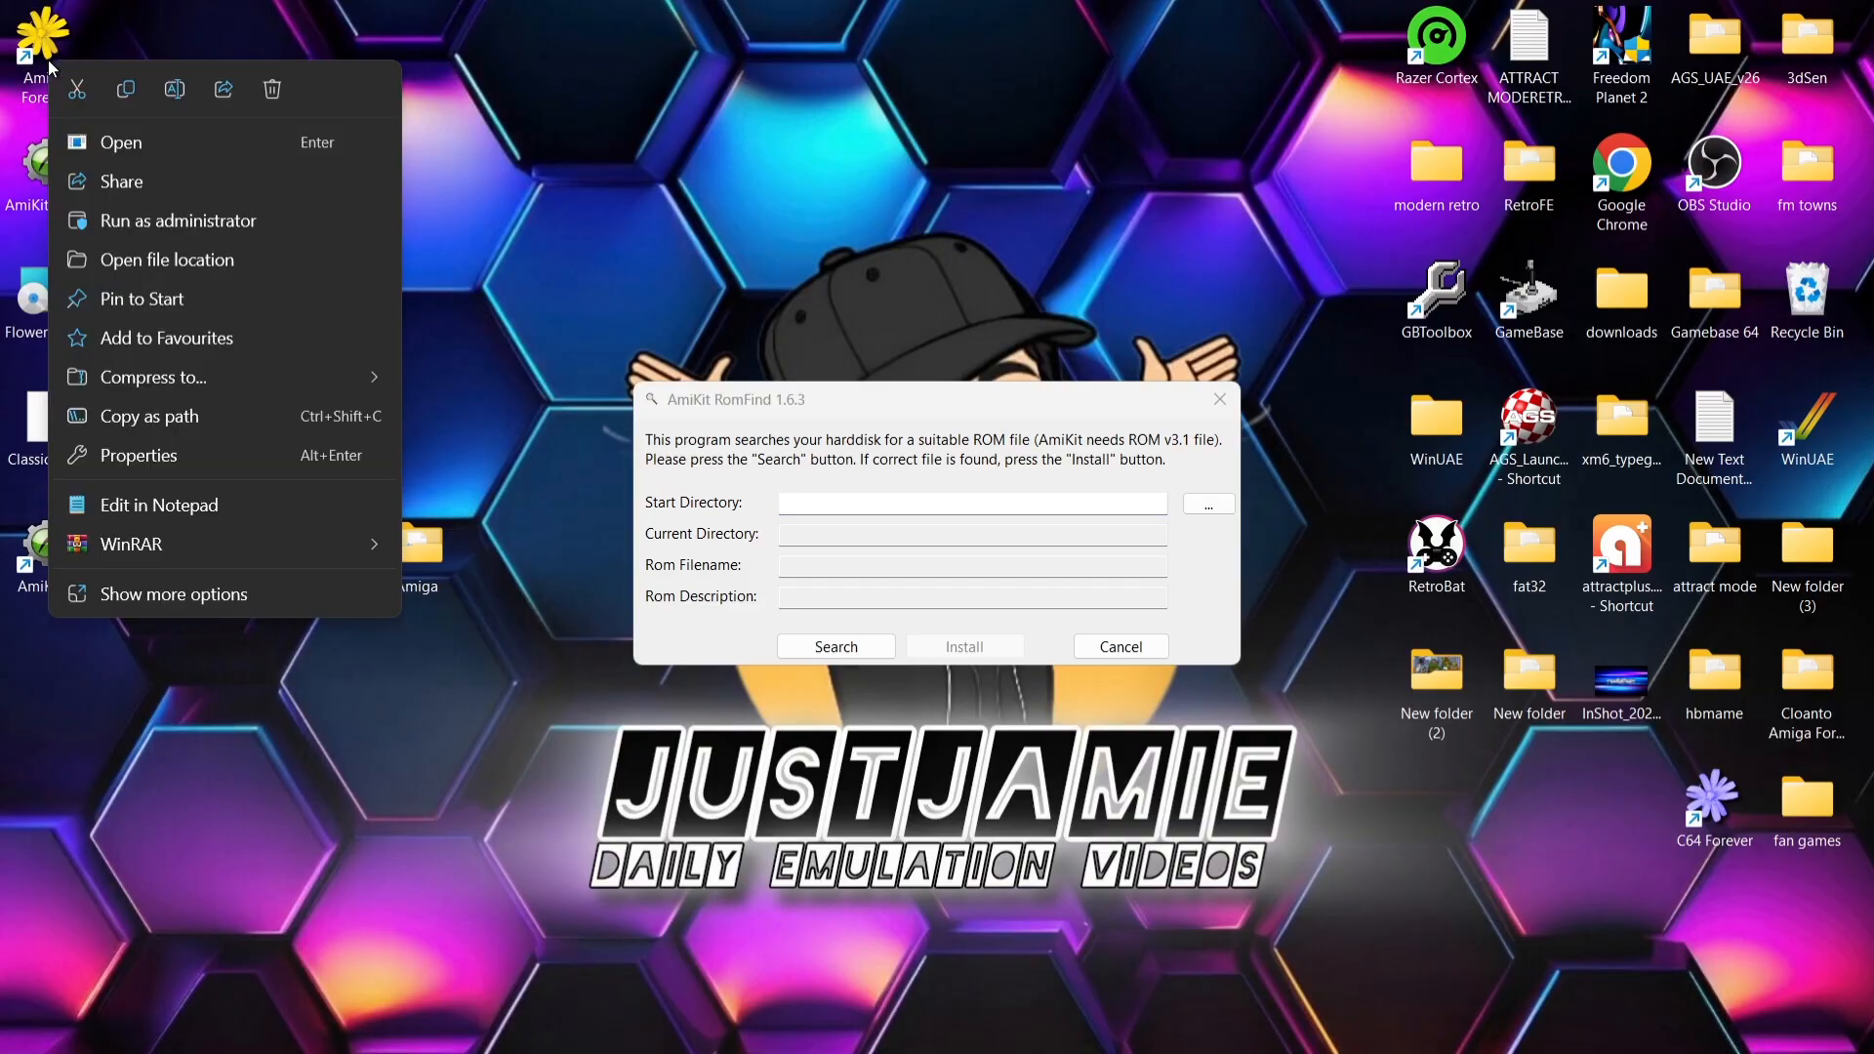
click(114, 259)
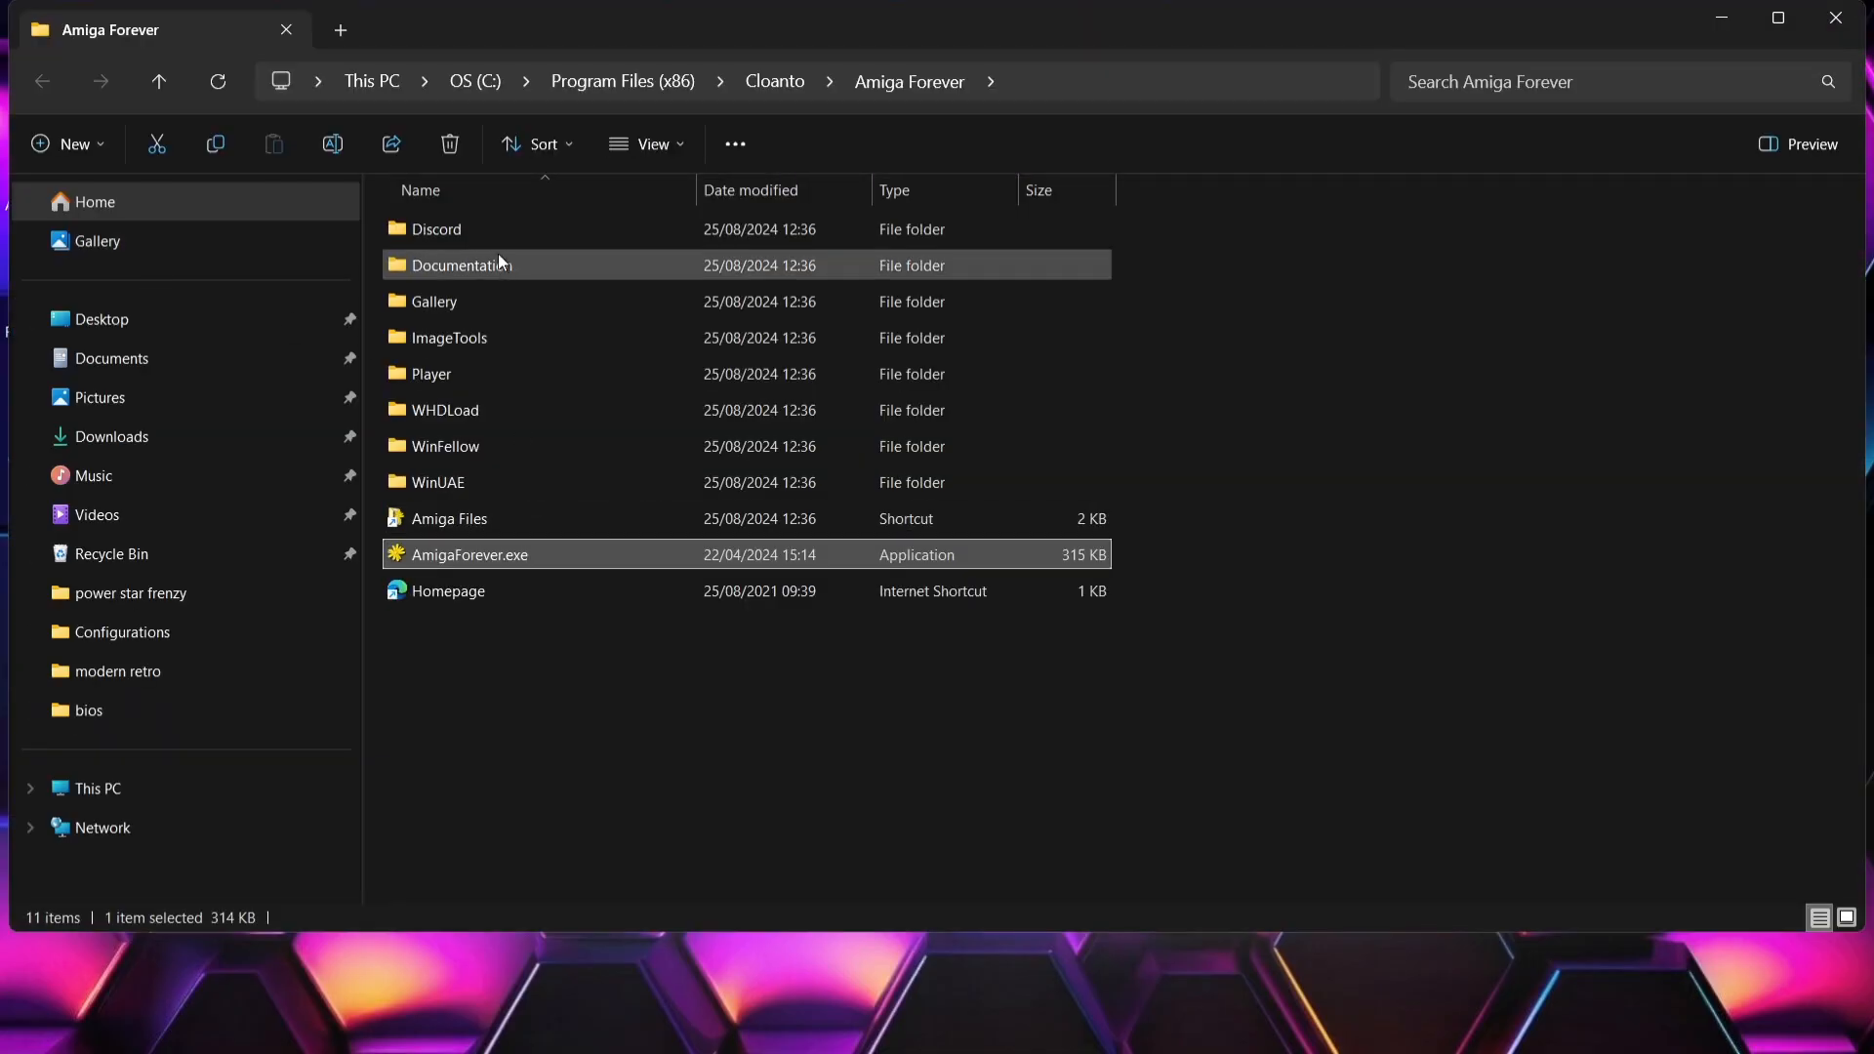
double_click(492, 519)
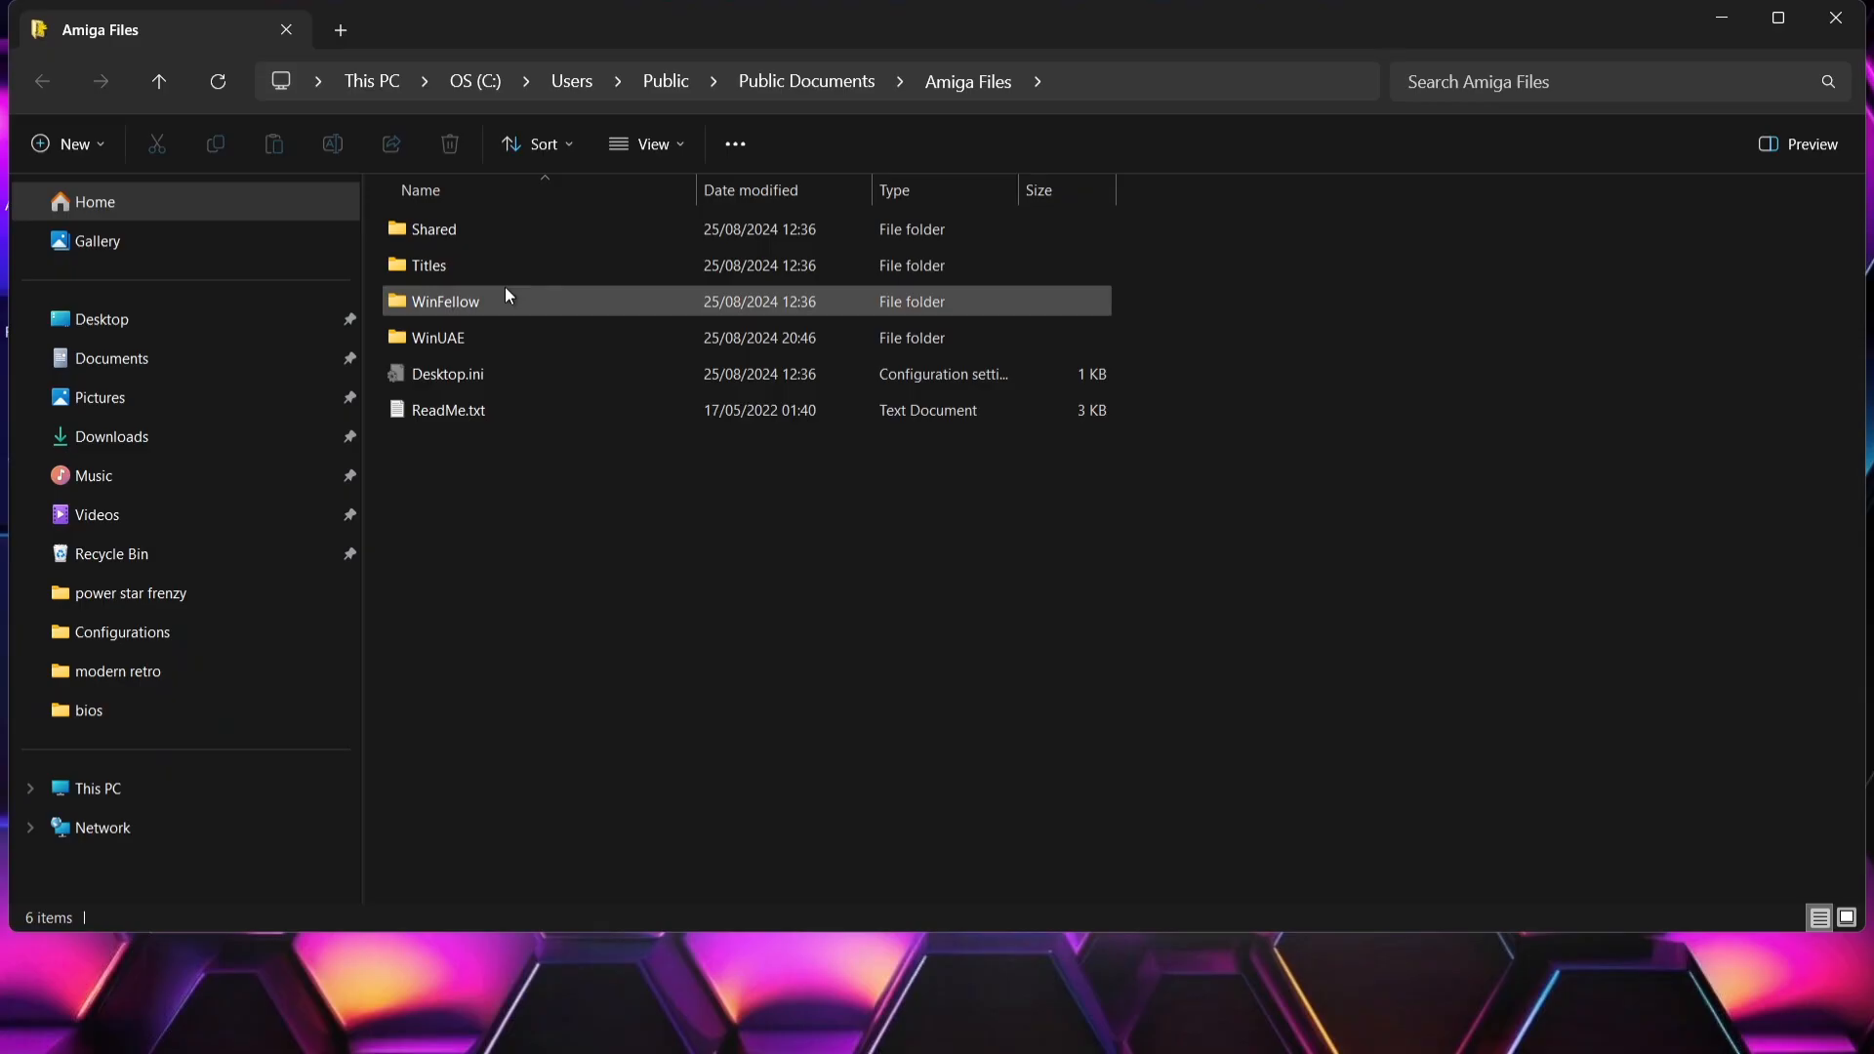
double_click(472, 230)
click(479, 378)
double_click(478, 377)
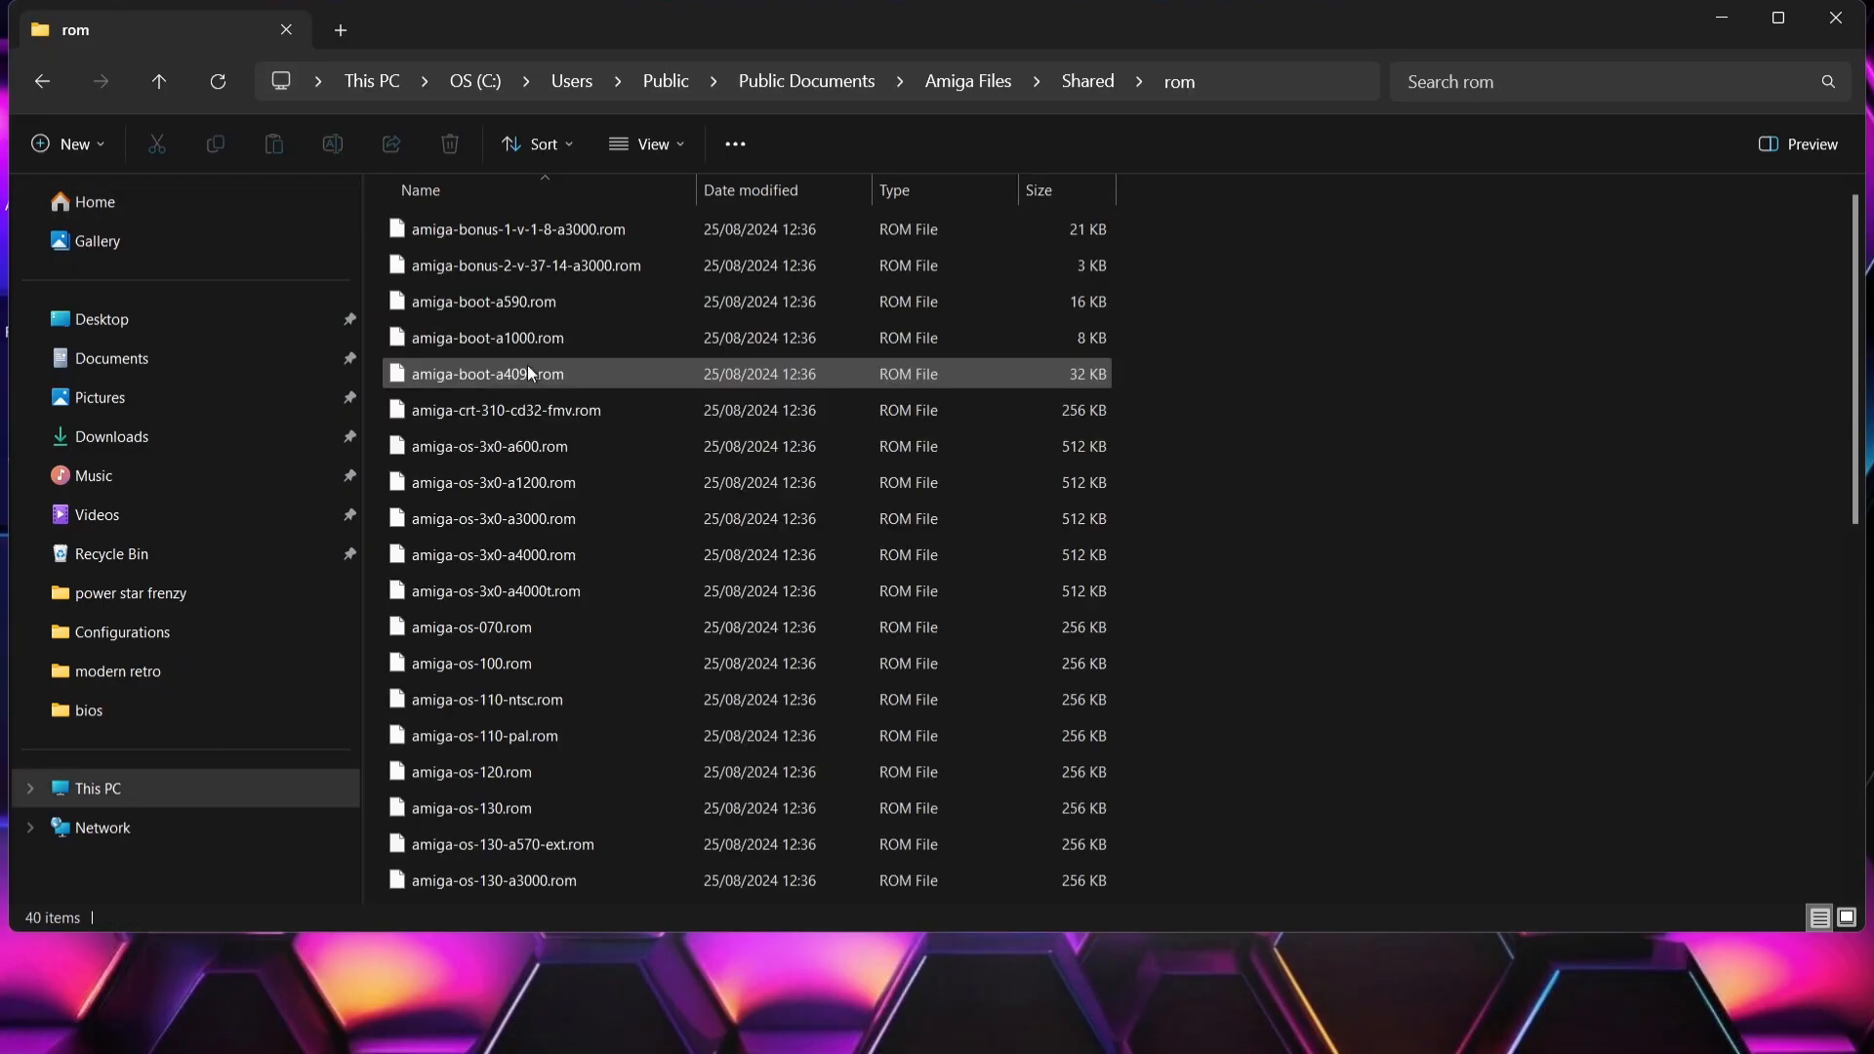
- Copy the rom folder's path, C:\Users\Public\Documents\Amiga Files\Shared\rom, into RomFind as the start directory
click(1251, 79)
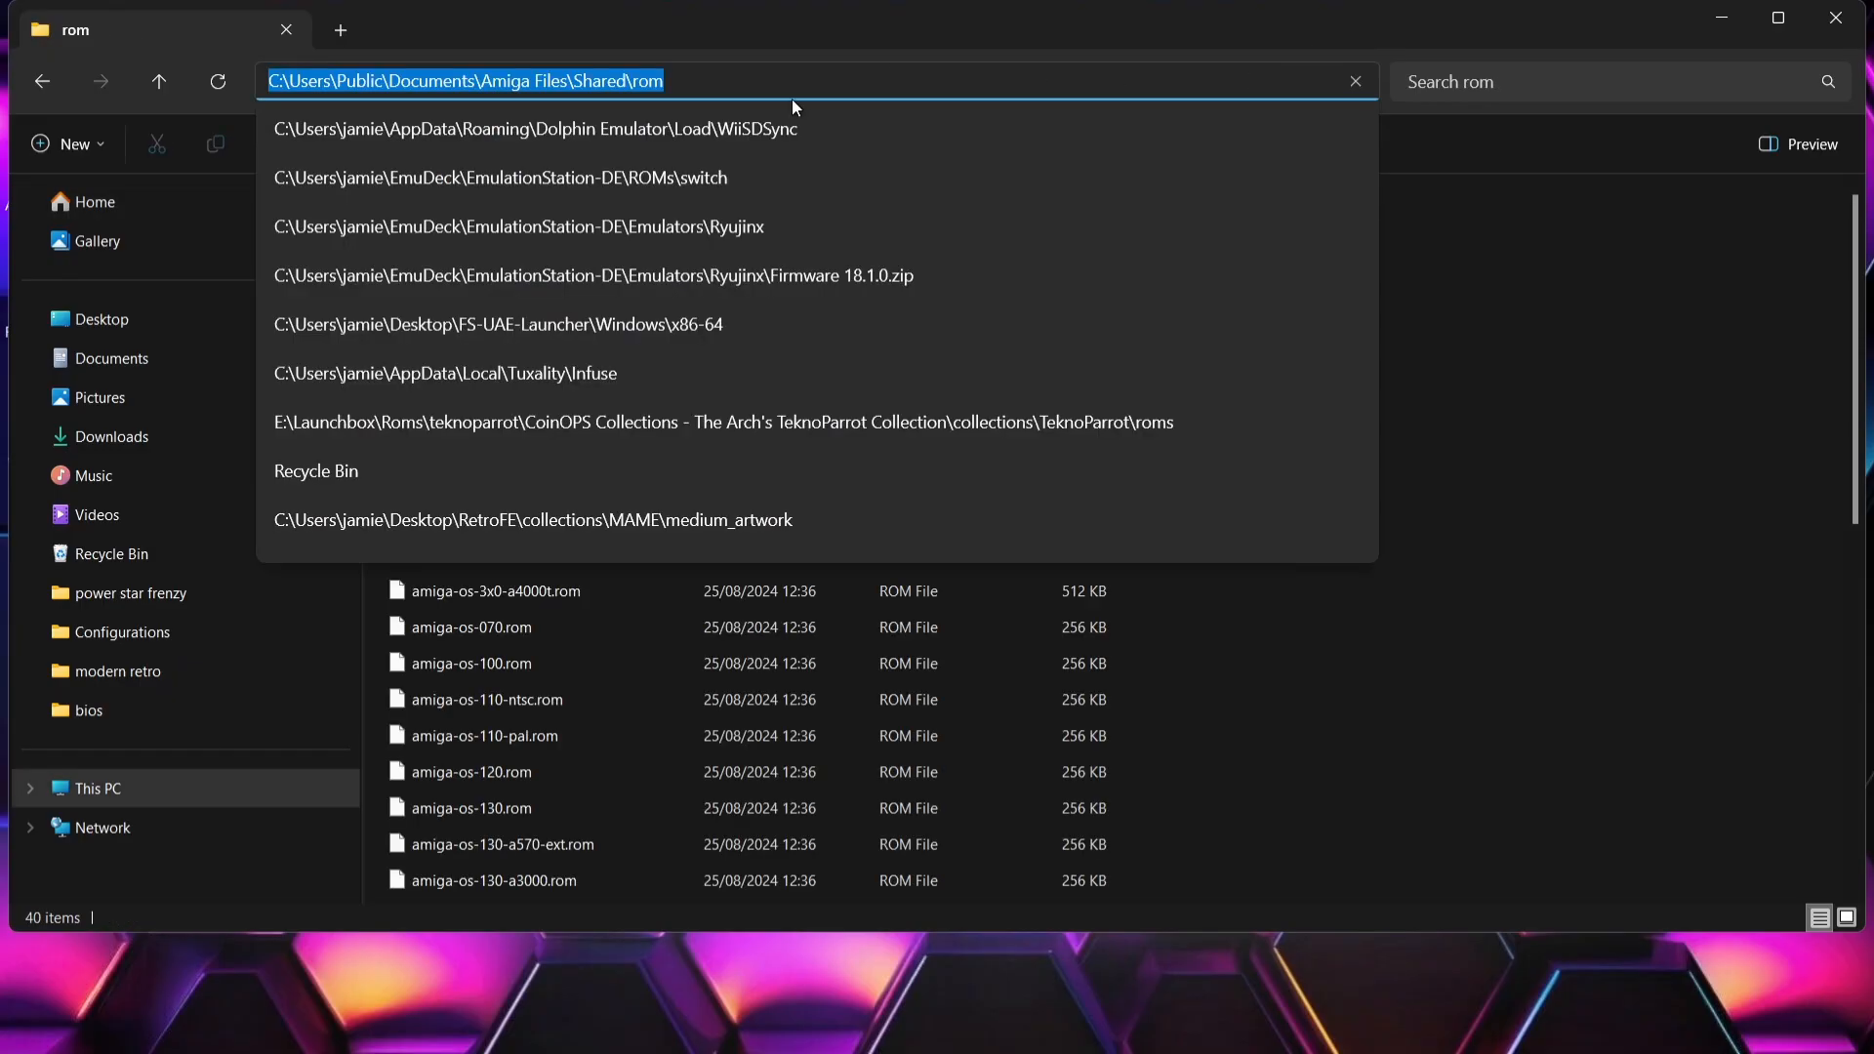
right_click(611, 80)
click(746, 143)
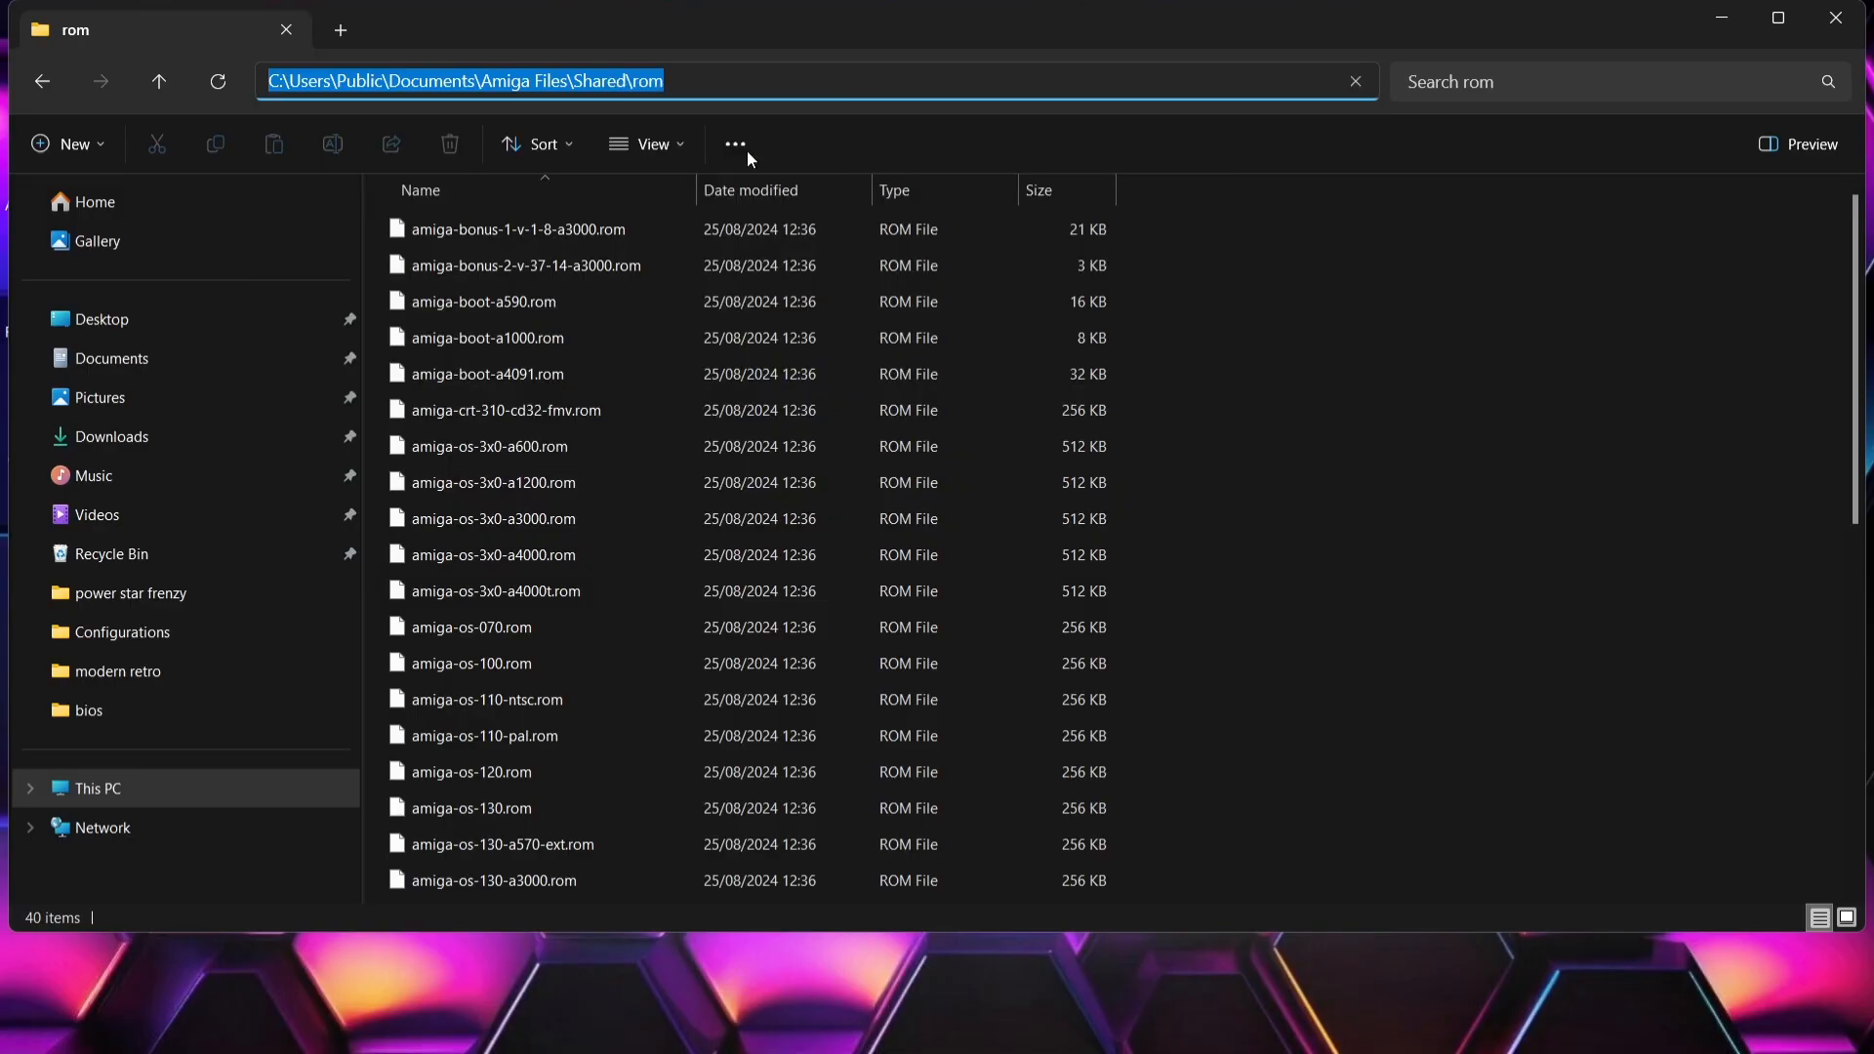
click(1851, 17)
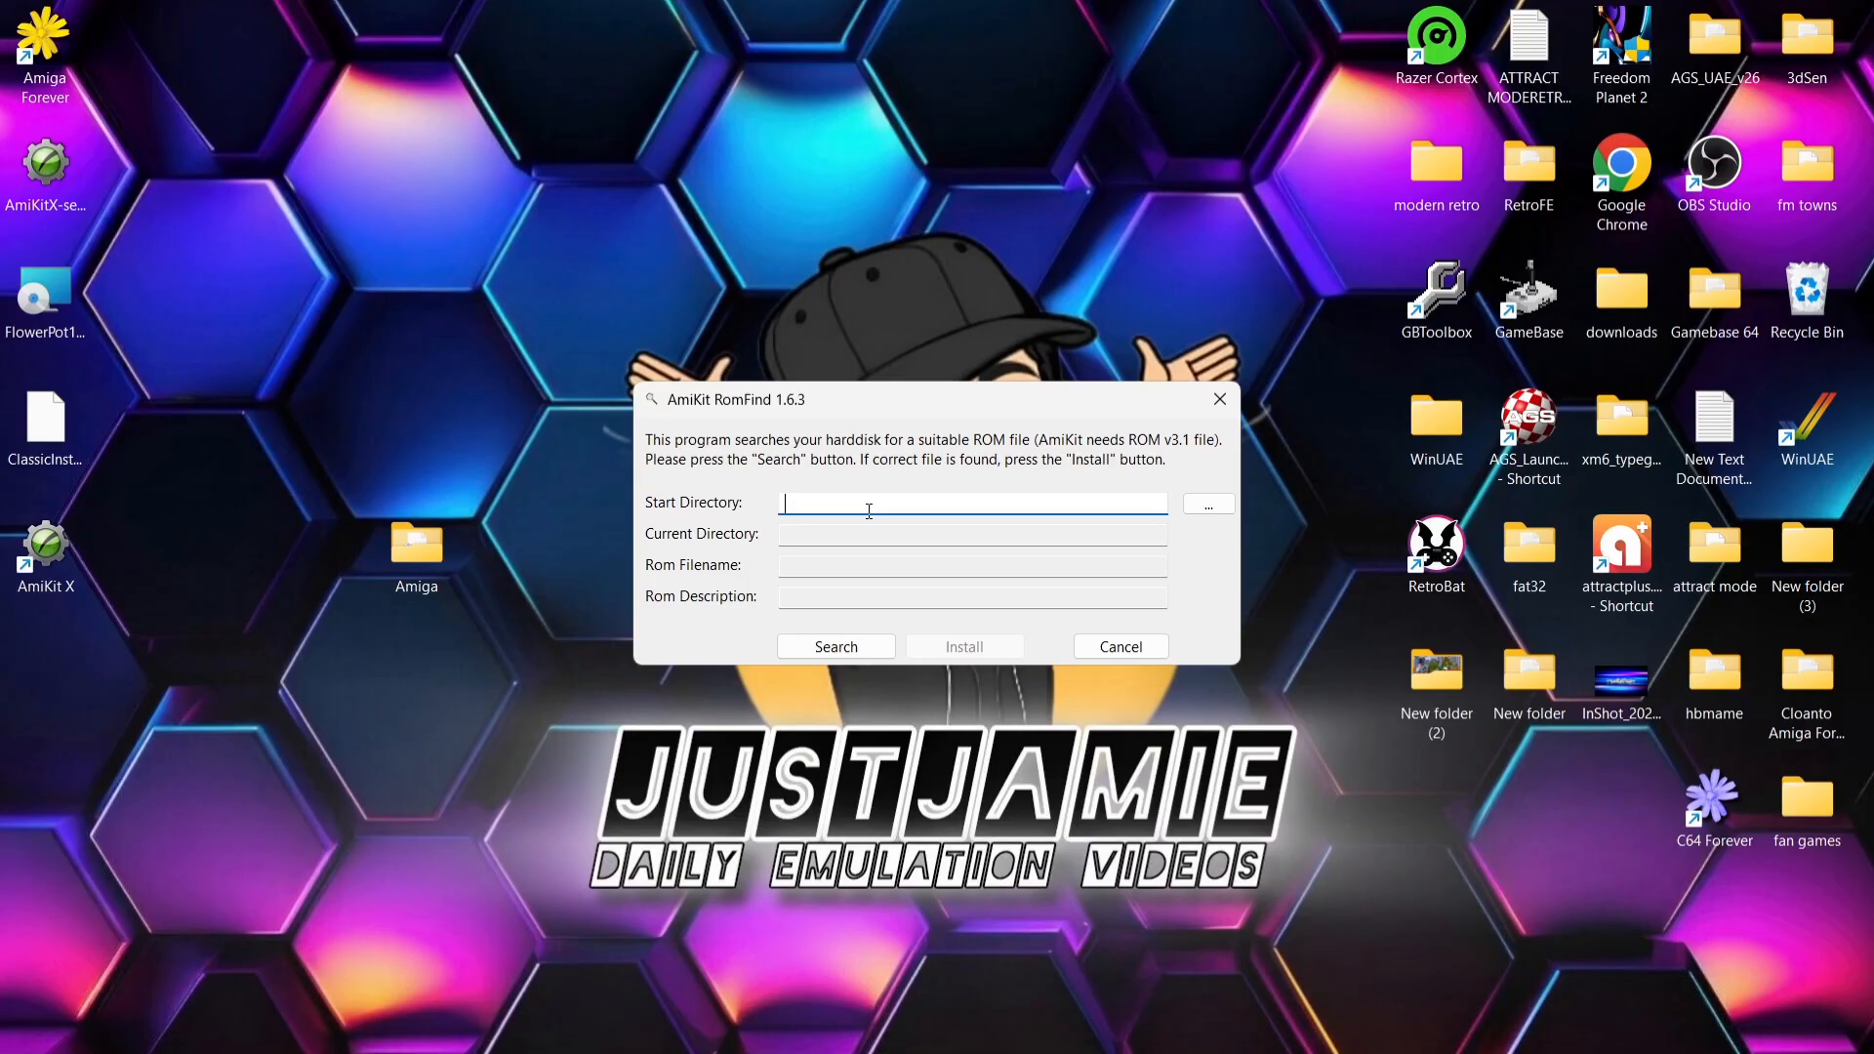
key(ctrl+v)
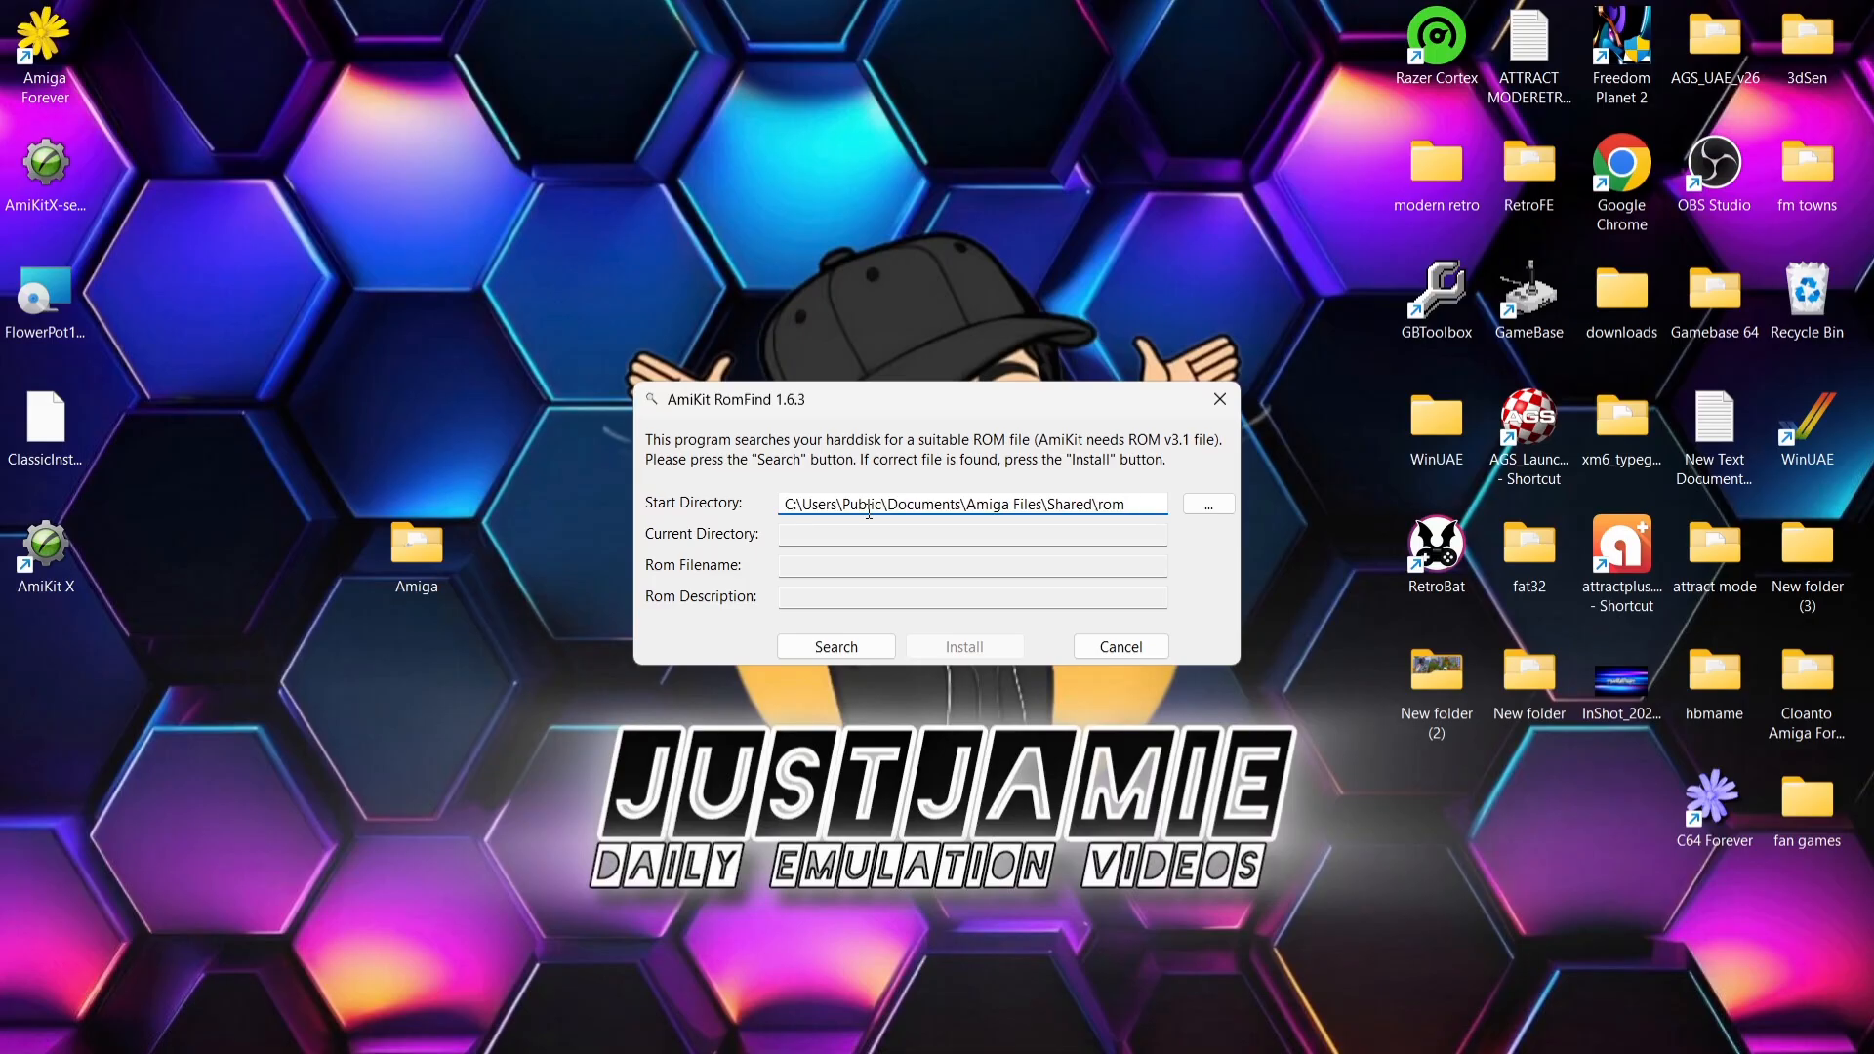
- Search the start directory for a suitable ROM and install KS ROM v3.1 (A1200) for AmiKit
click(845, 654)
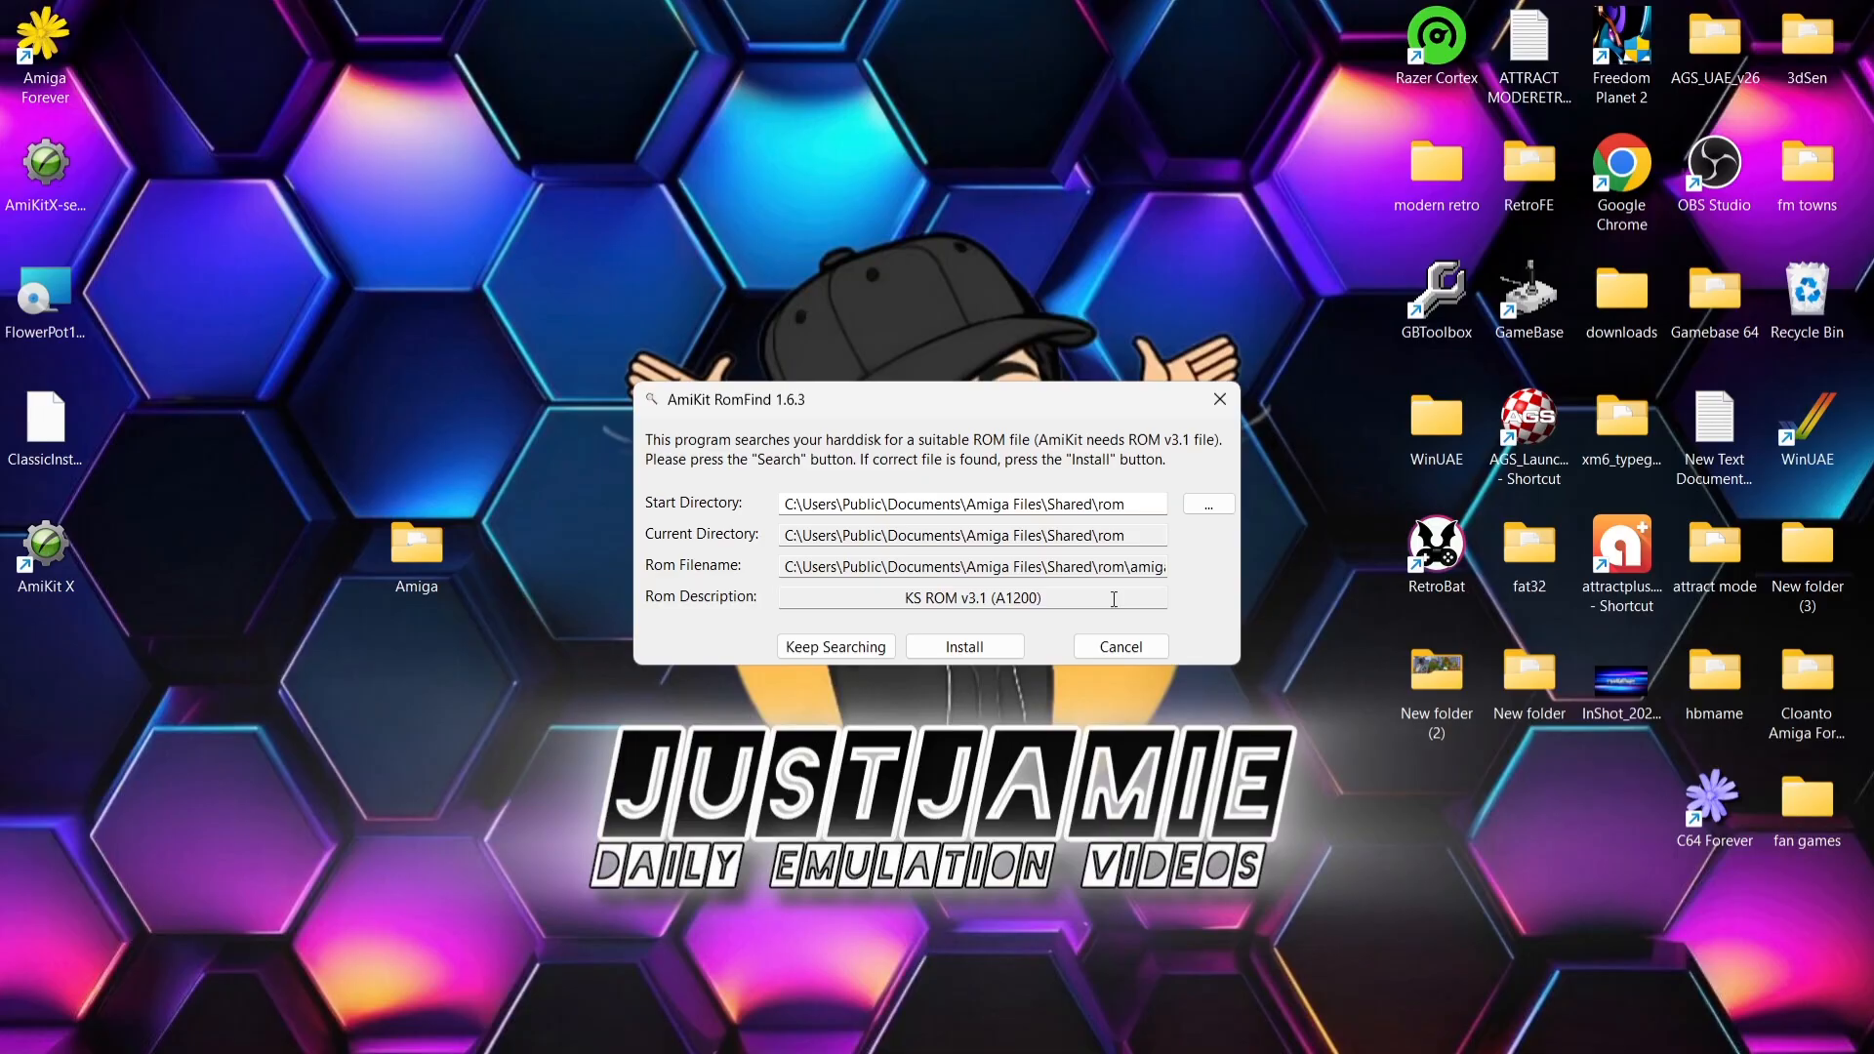
click(957, 652)
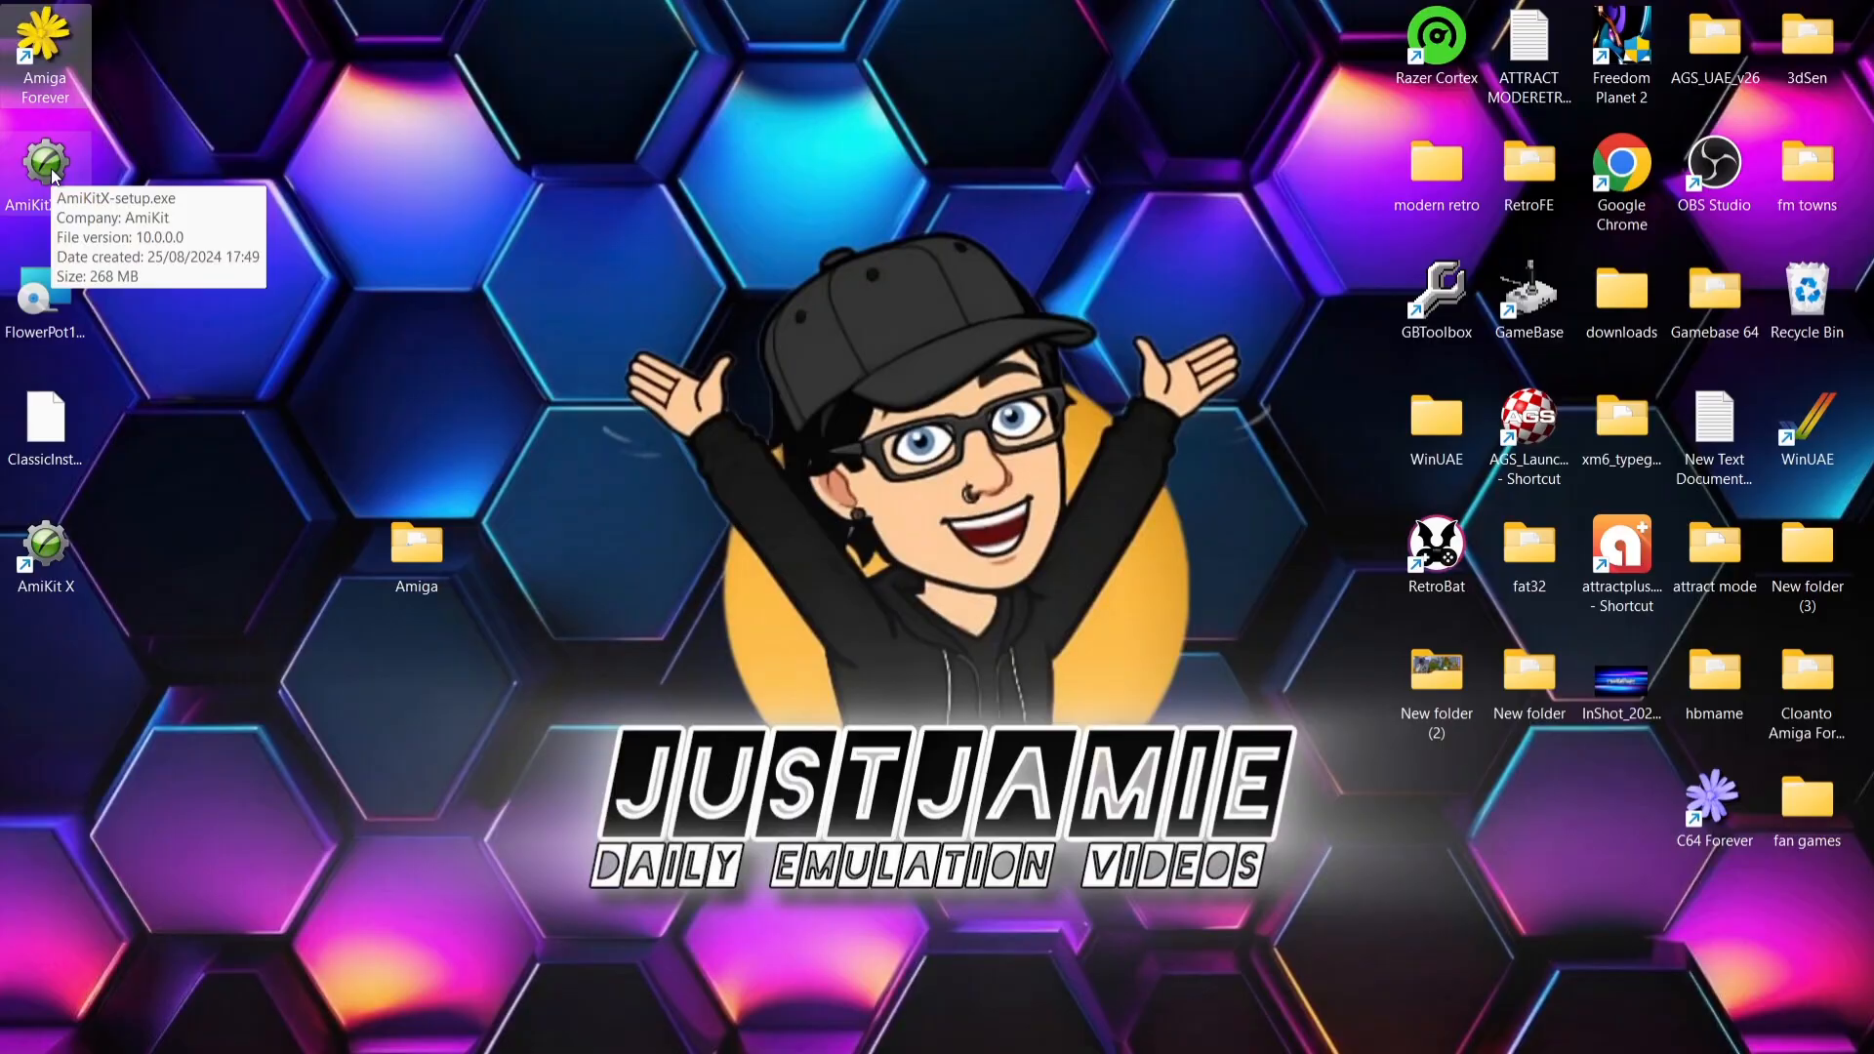
- Delete the AmiKitX-setup.exe installer from the desktop
click(125, 169)
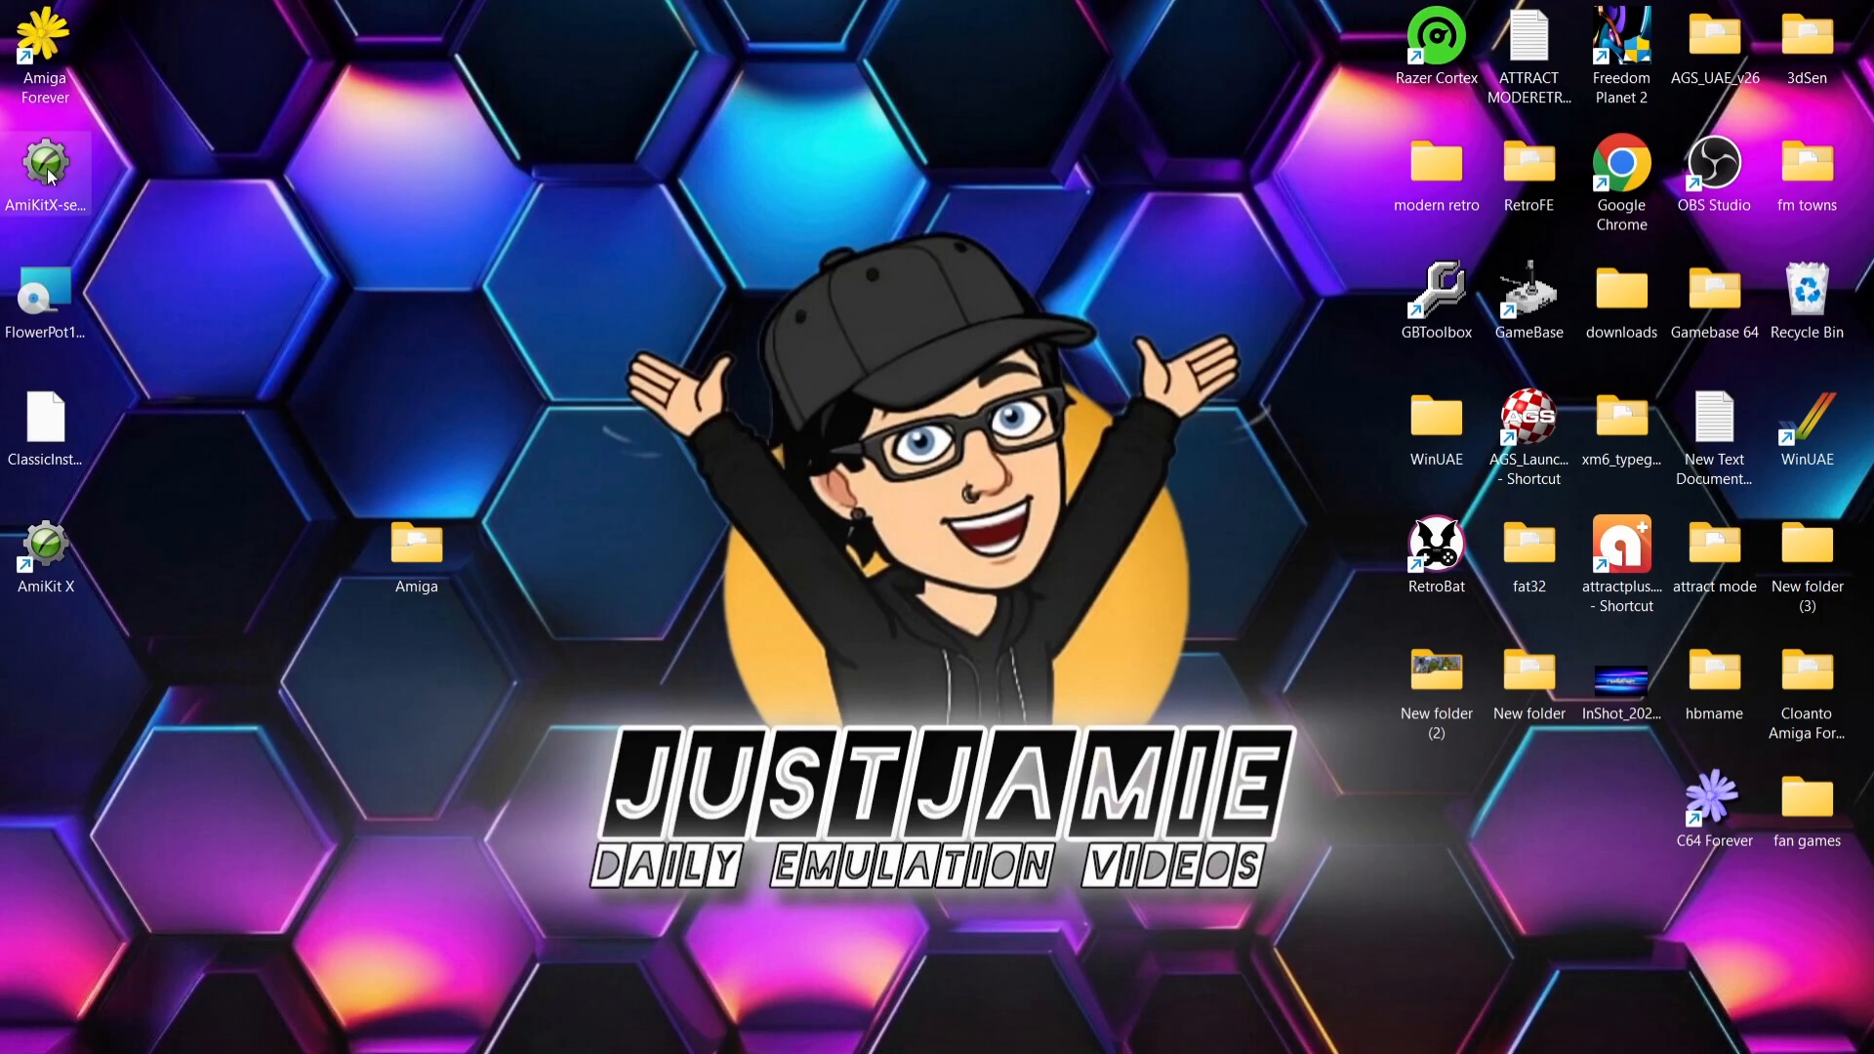
right_click(49, 175)
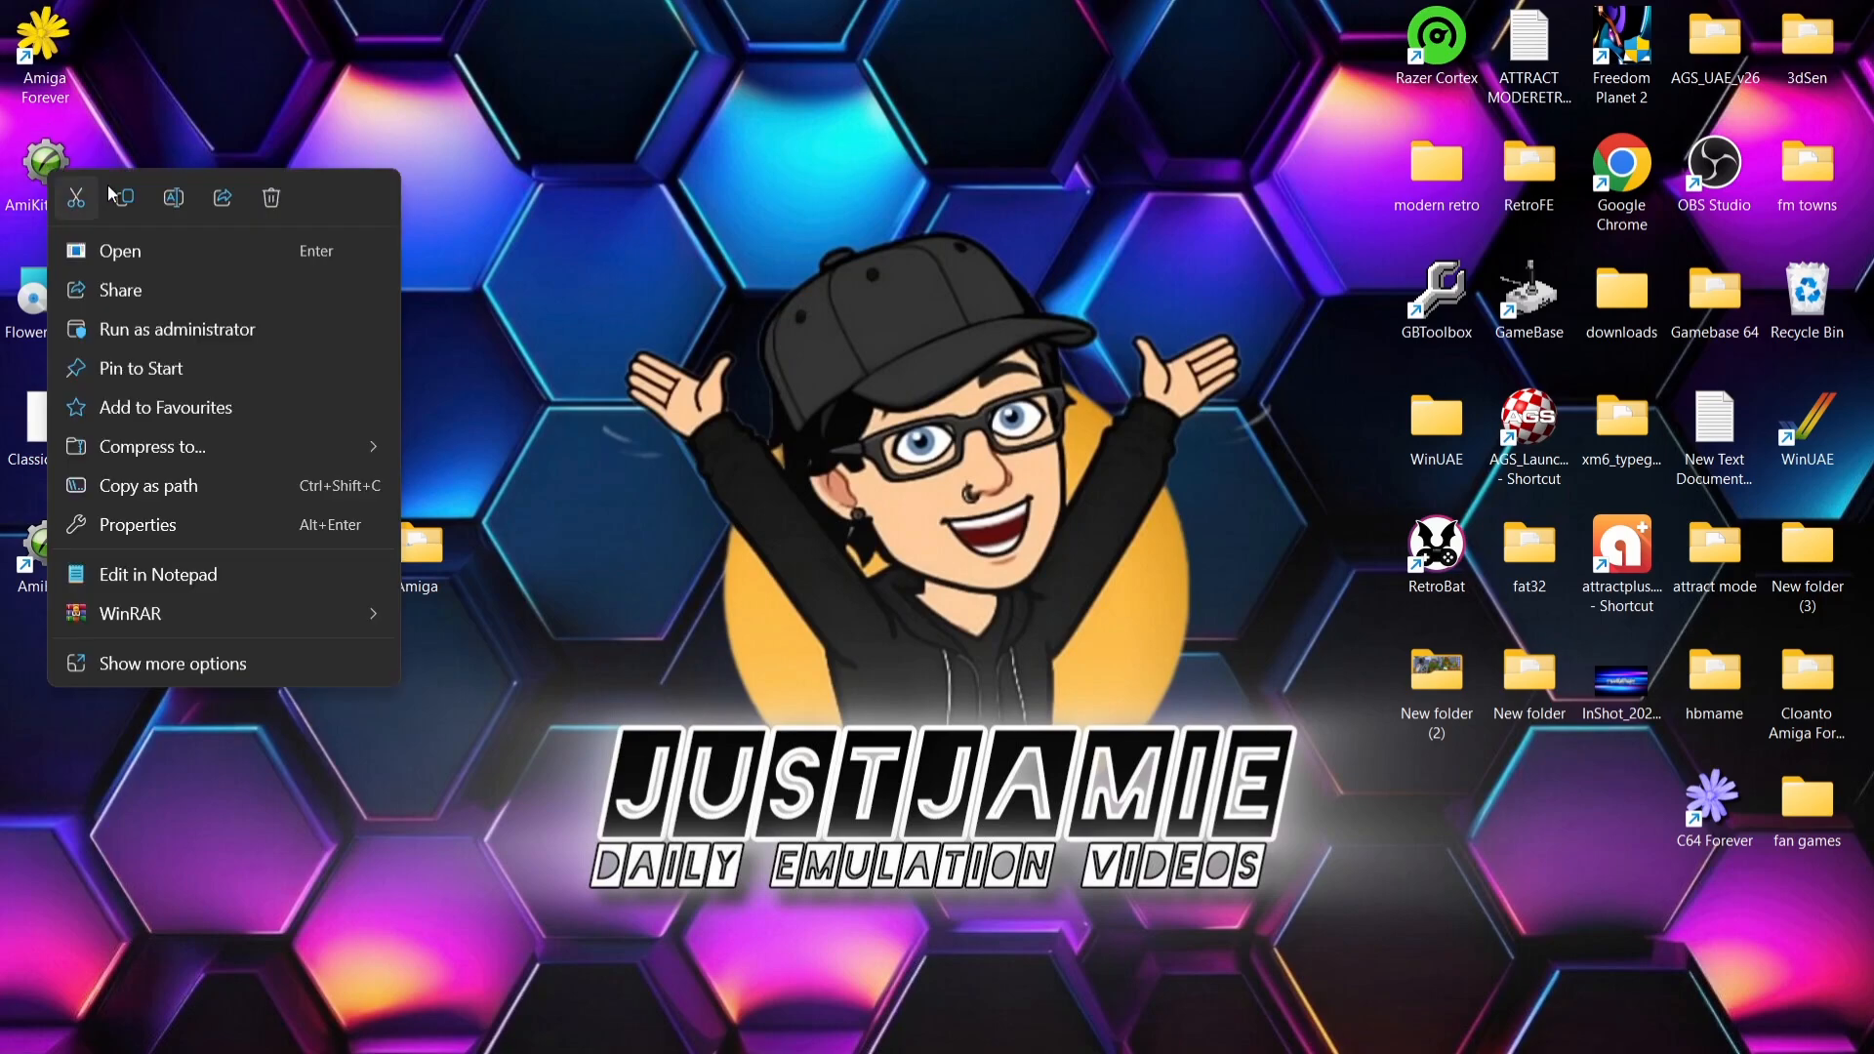
click(259, 209)
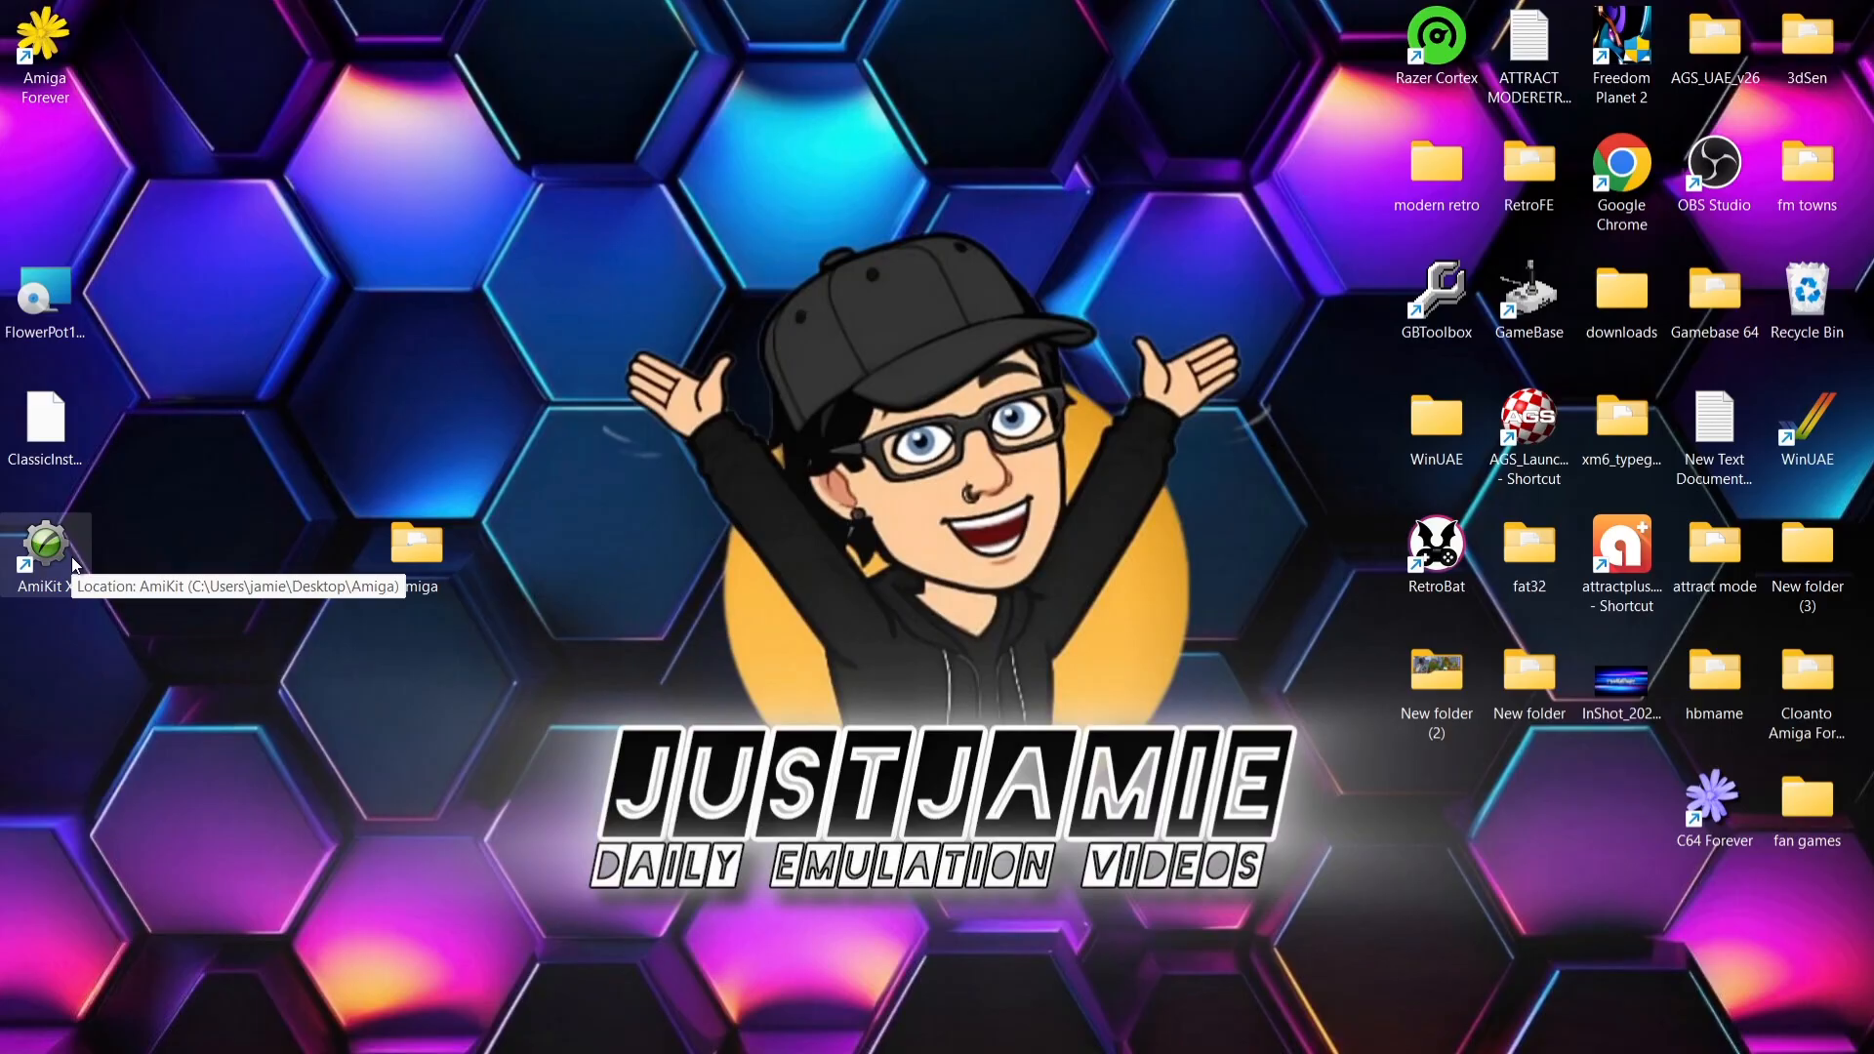
- Launch AmiKit X and set both the Native and RTG display modes to Fullscreen in the WinUAE settings
double_click(47, 552)
click(960, 488)
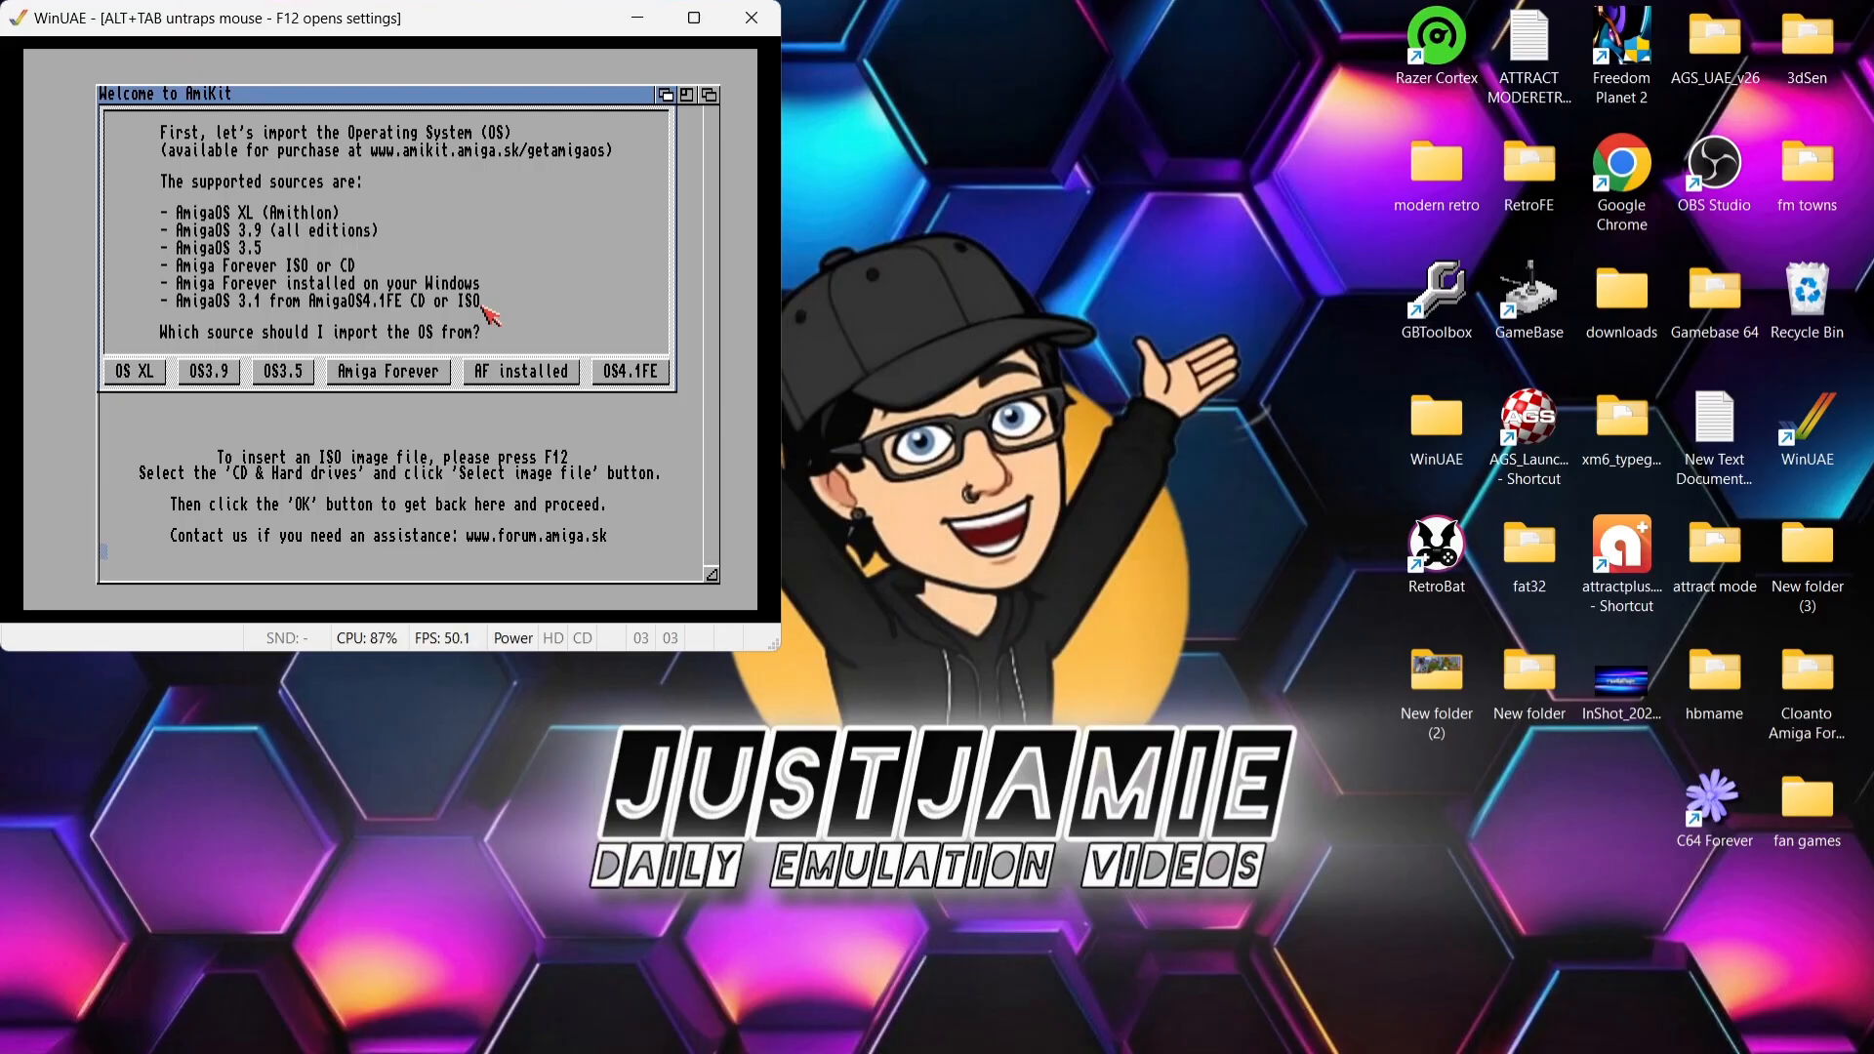
key(F12)
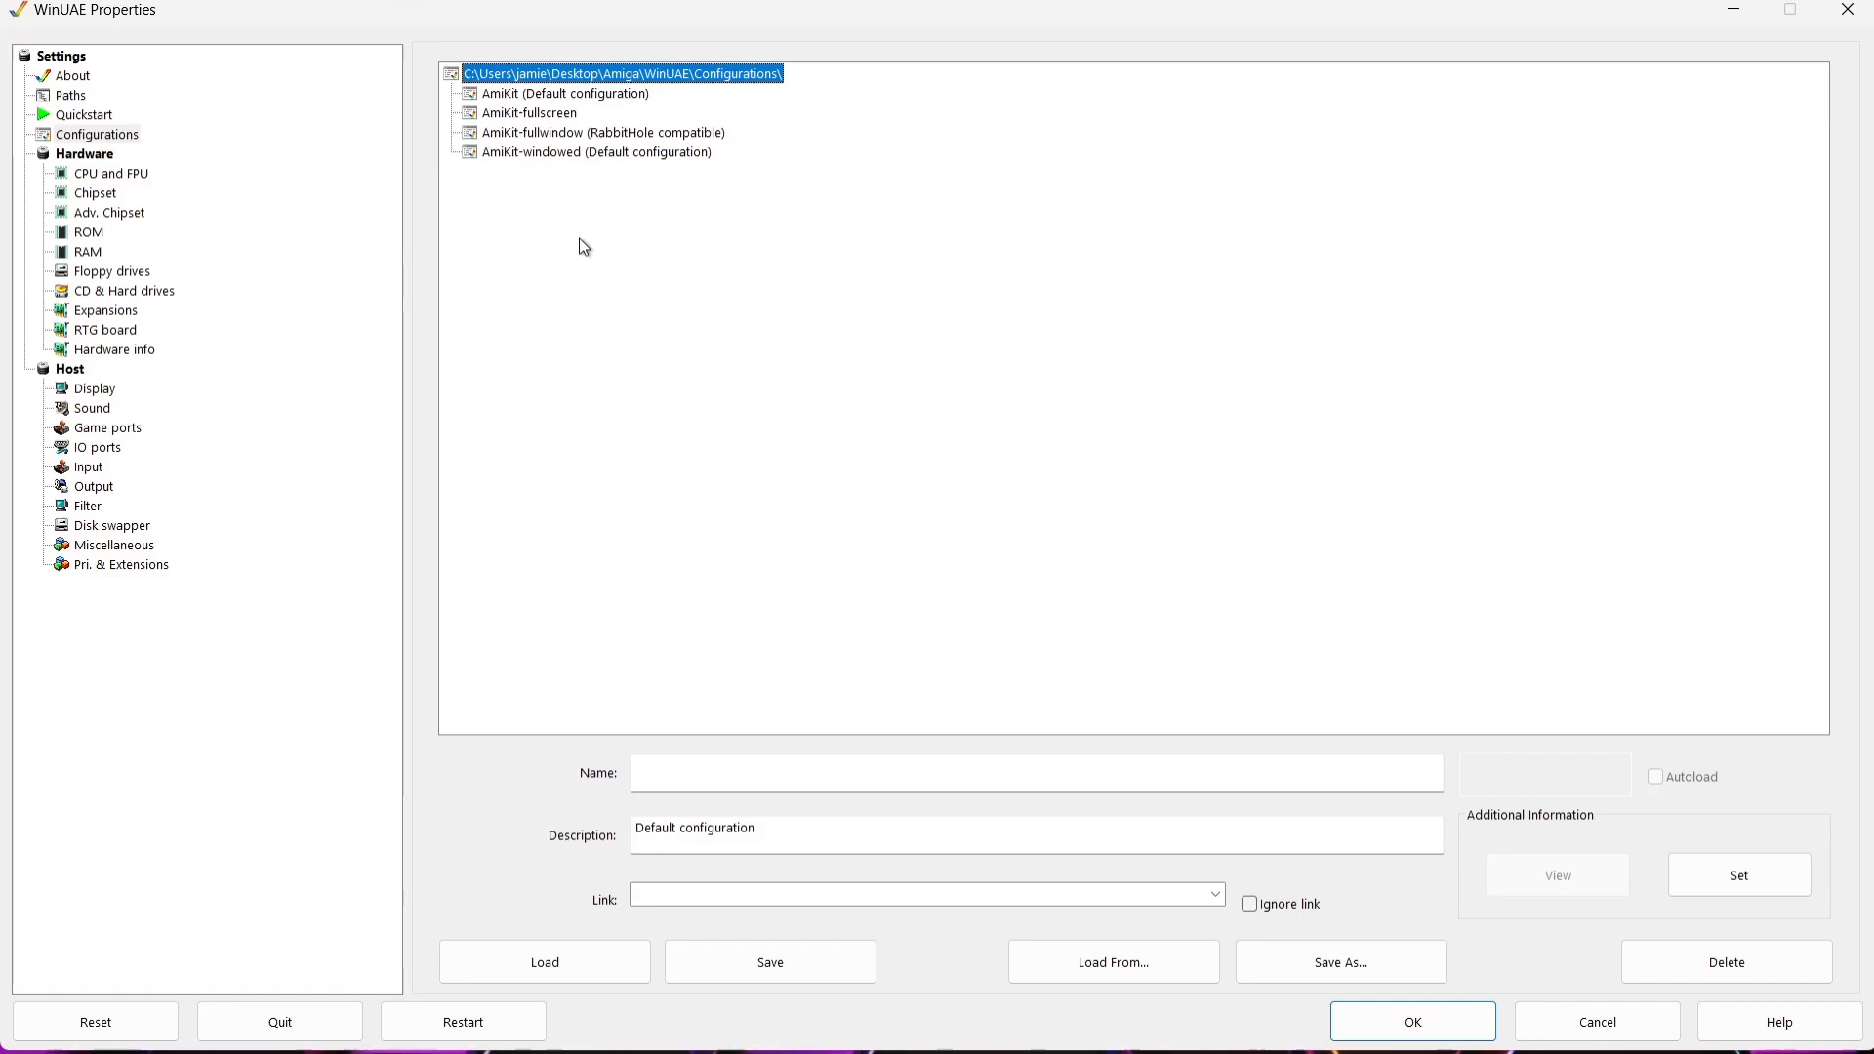
click(98, 390)
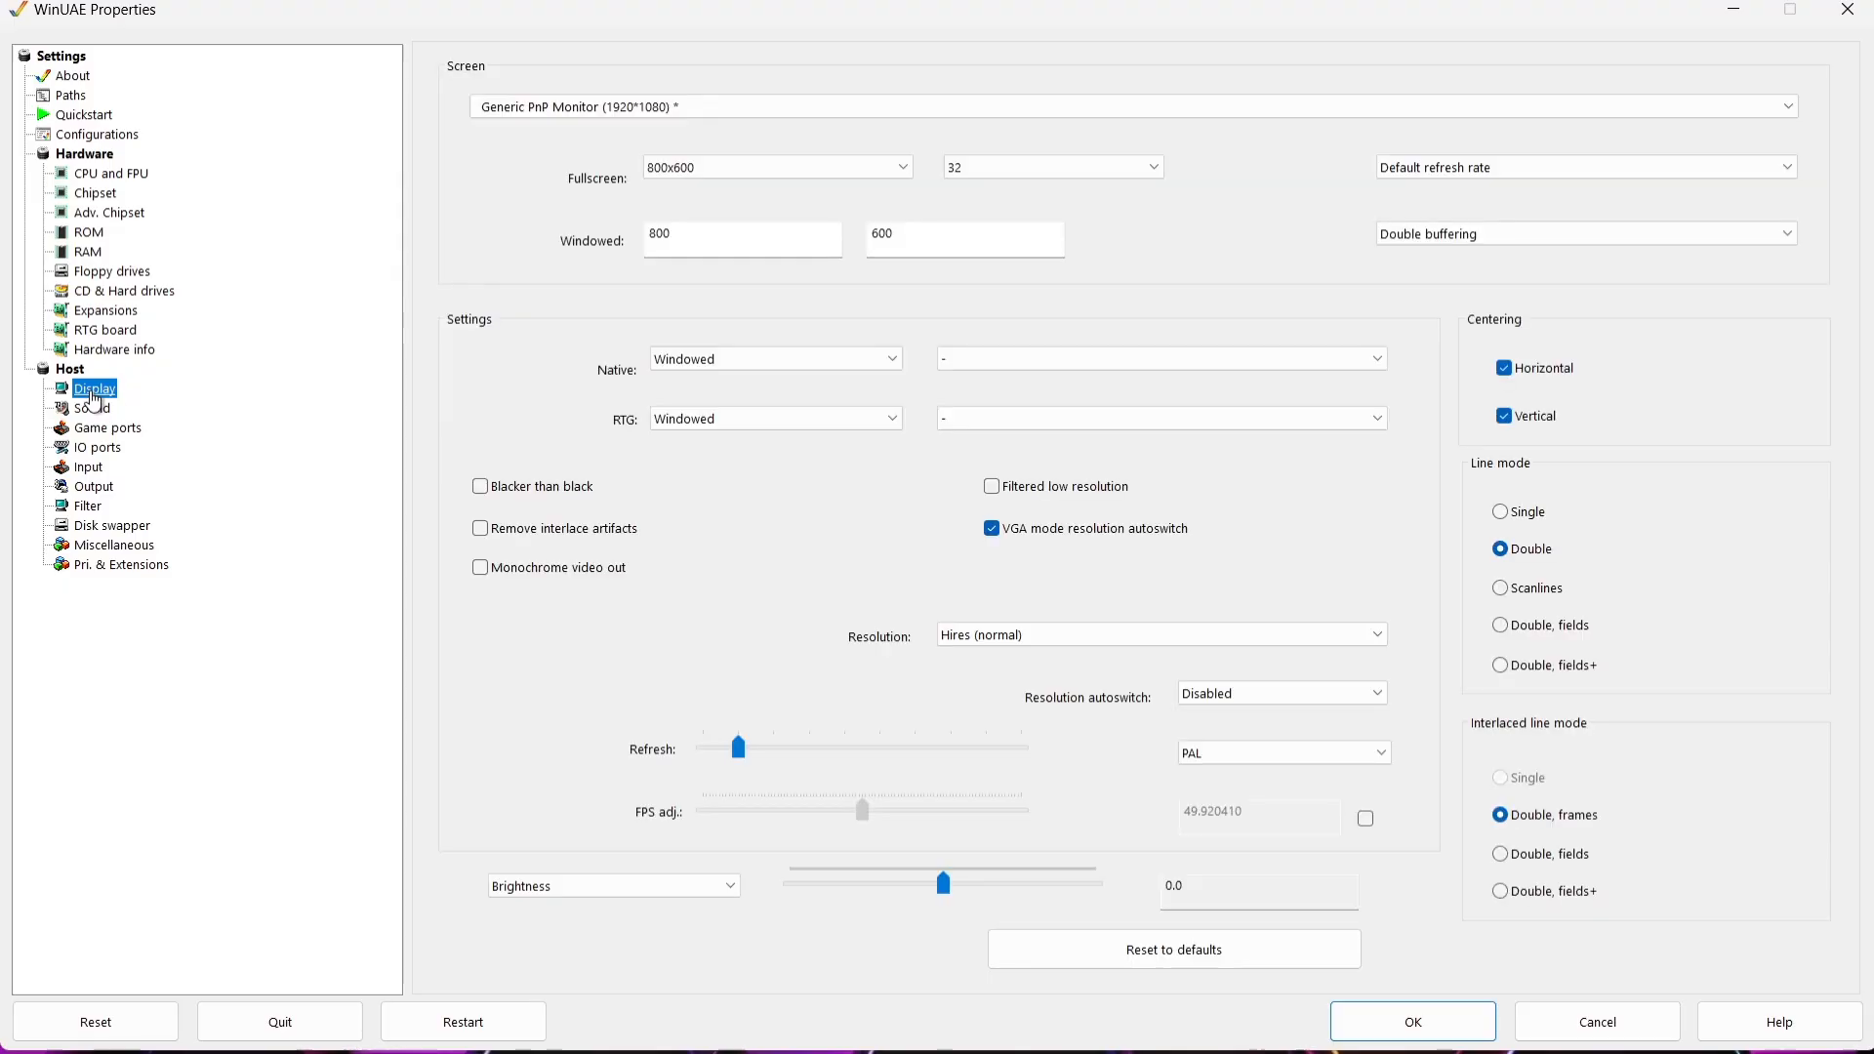
click(752, 367)
click(745, 413)
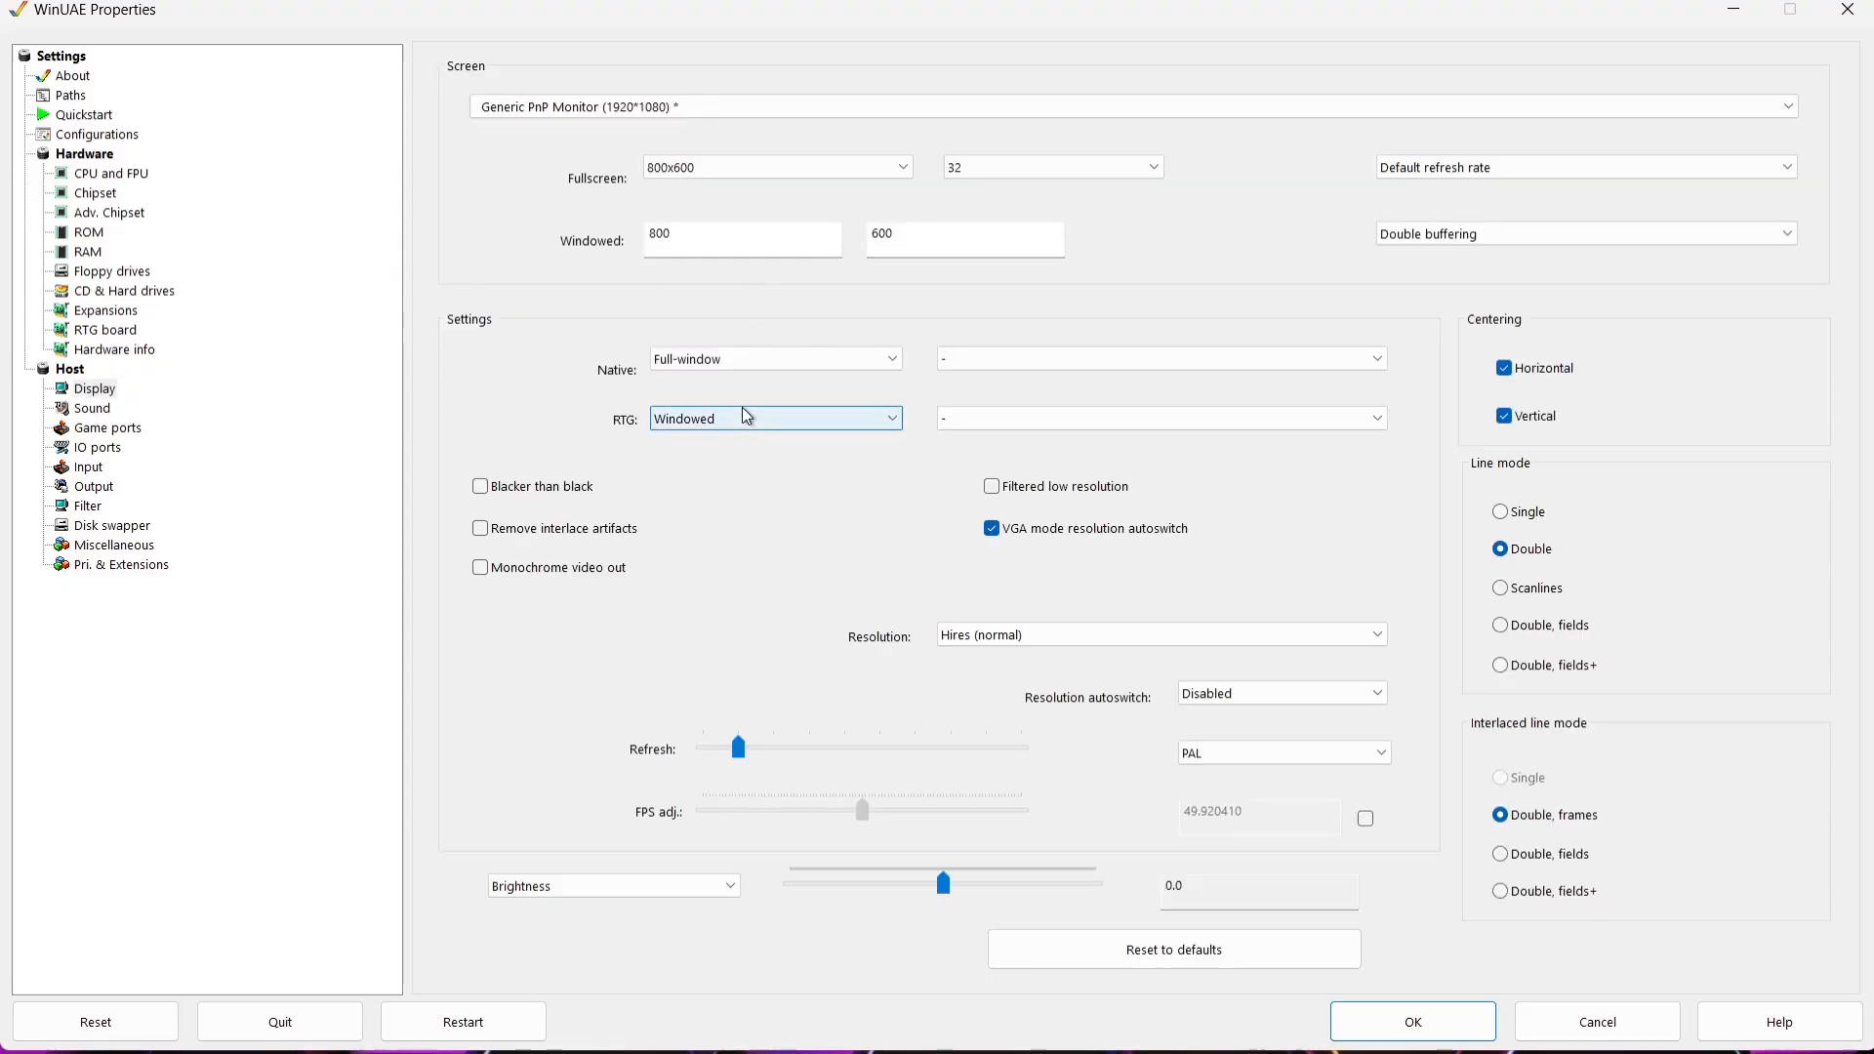
click(733, 363)
click(727, 398)
click(745, 420)
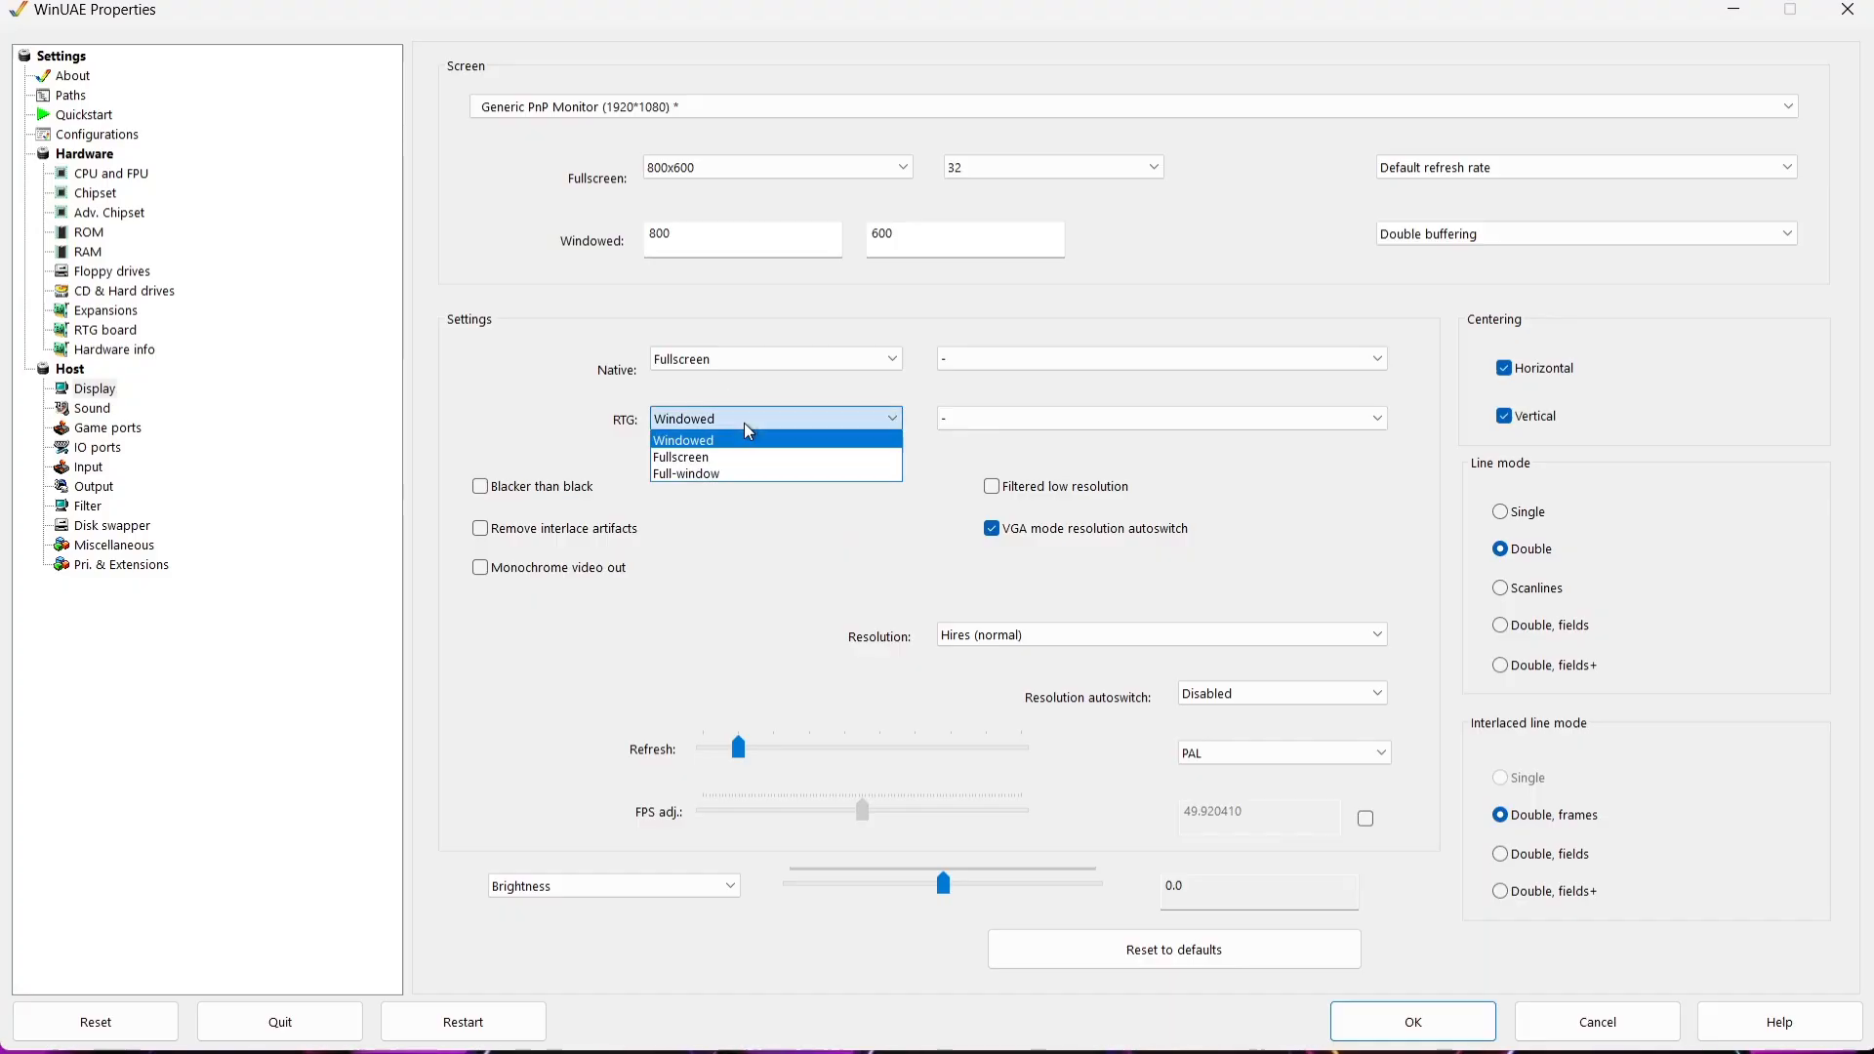
click(743, 458)
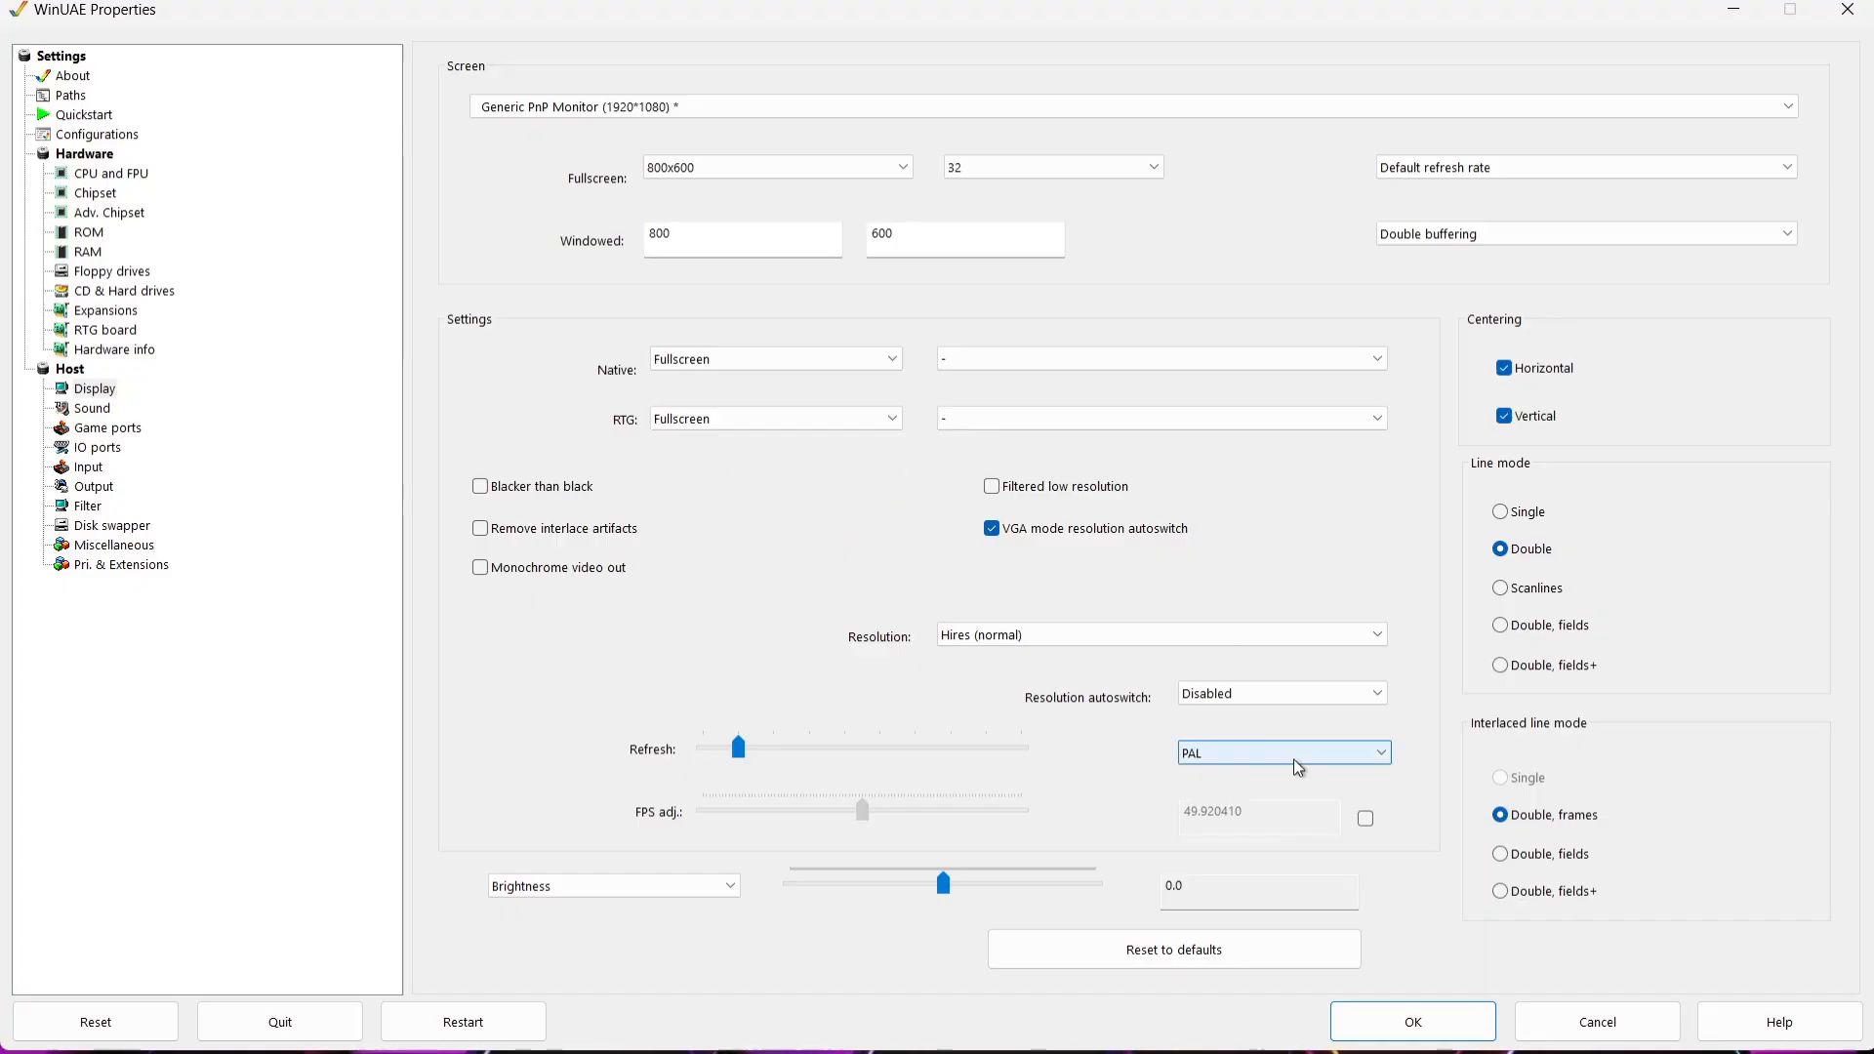
click(1402, 1020)
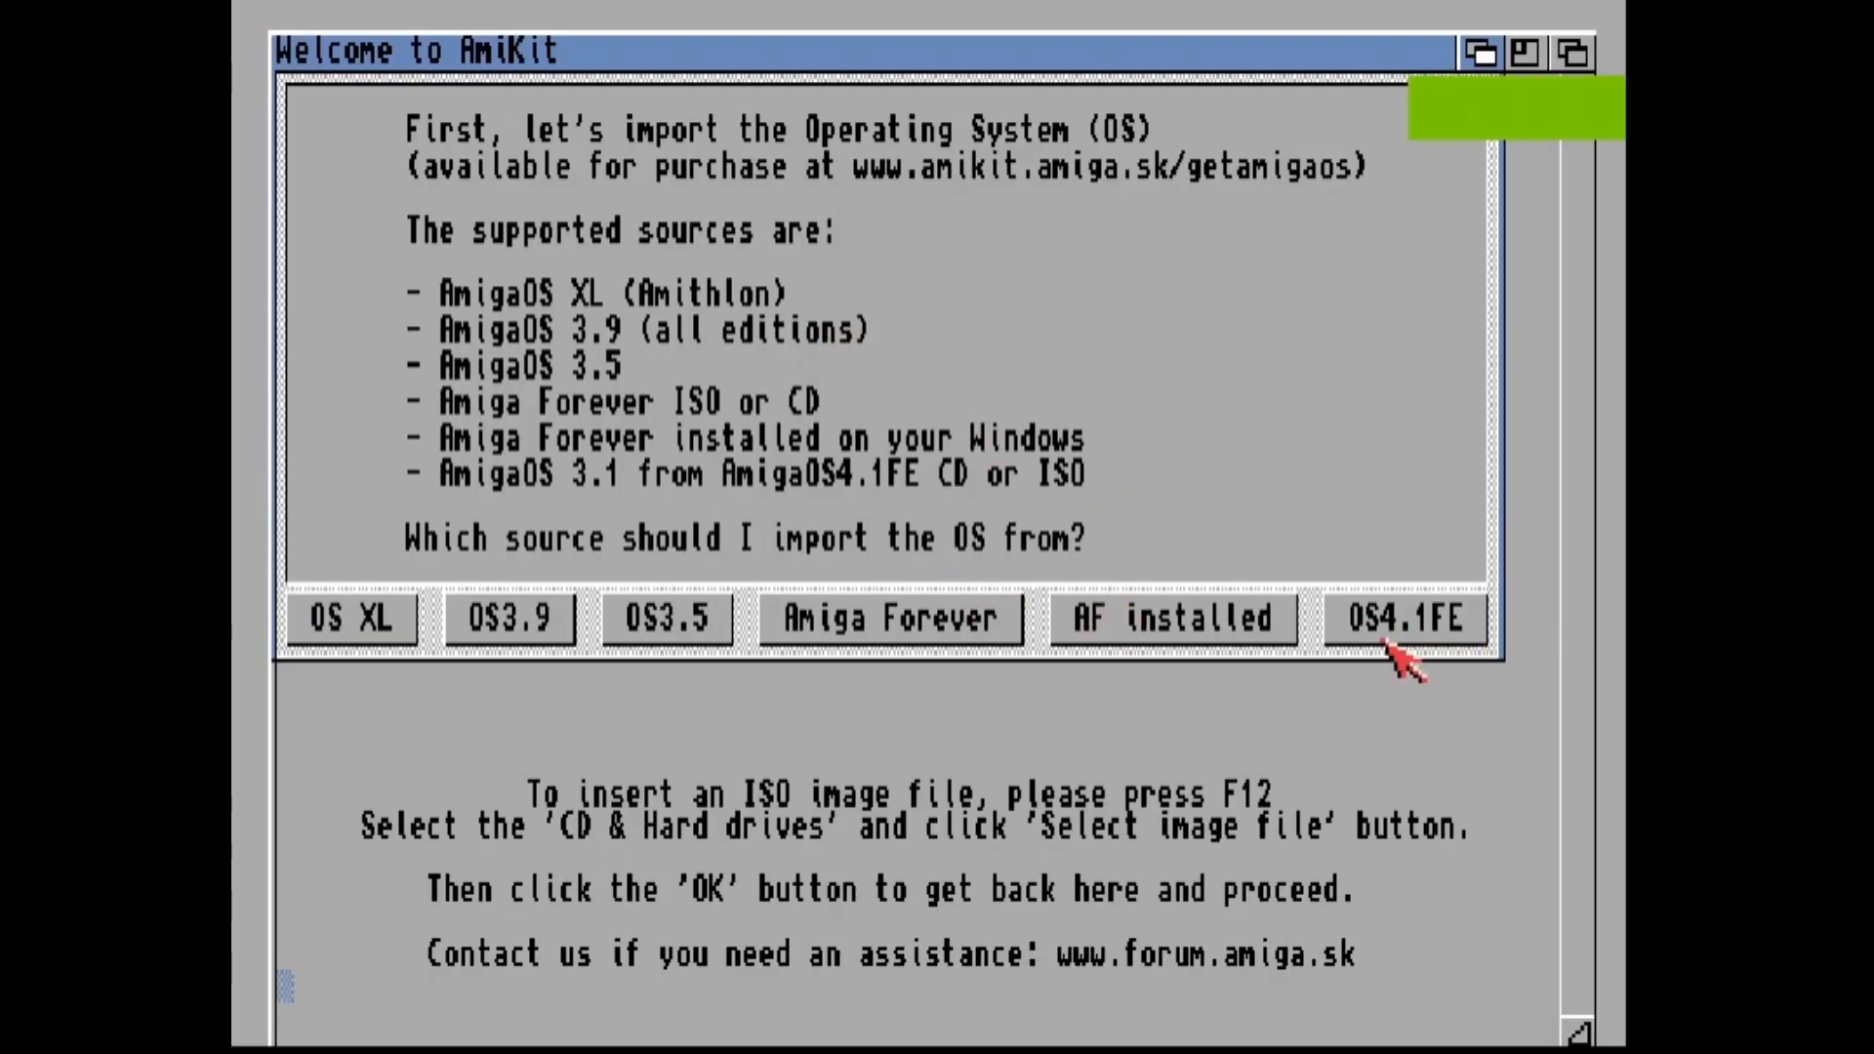
- Import the operating system from the OS4.1FE source, using ClassicInstallCD-53.71.iso from the desktop as the CD image
click(1449, 629)
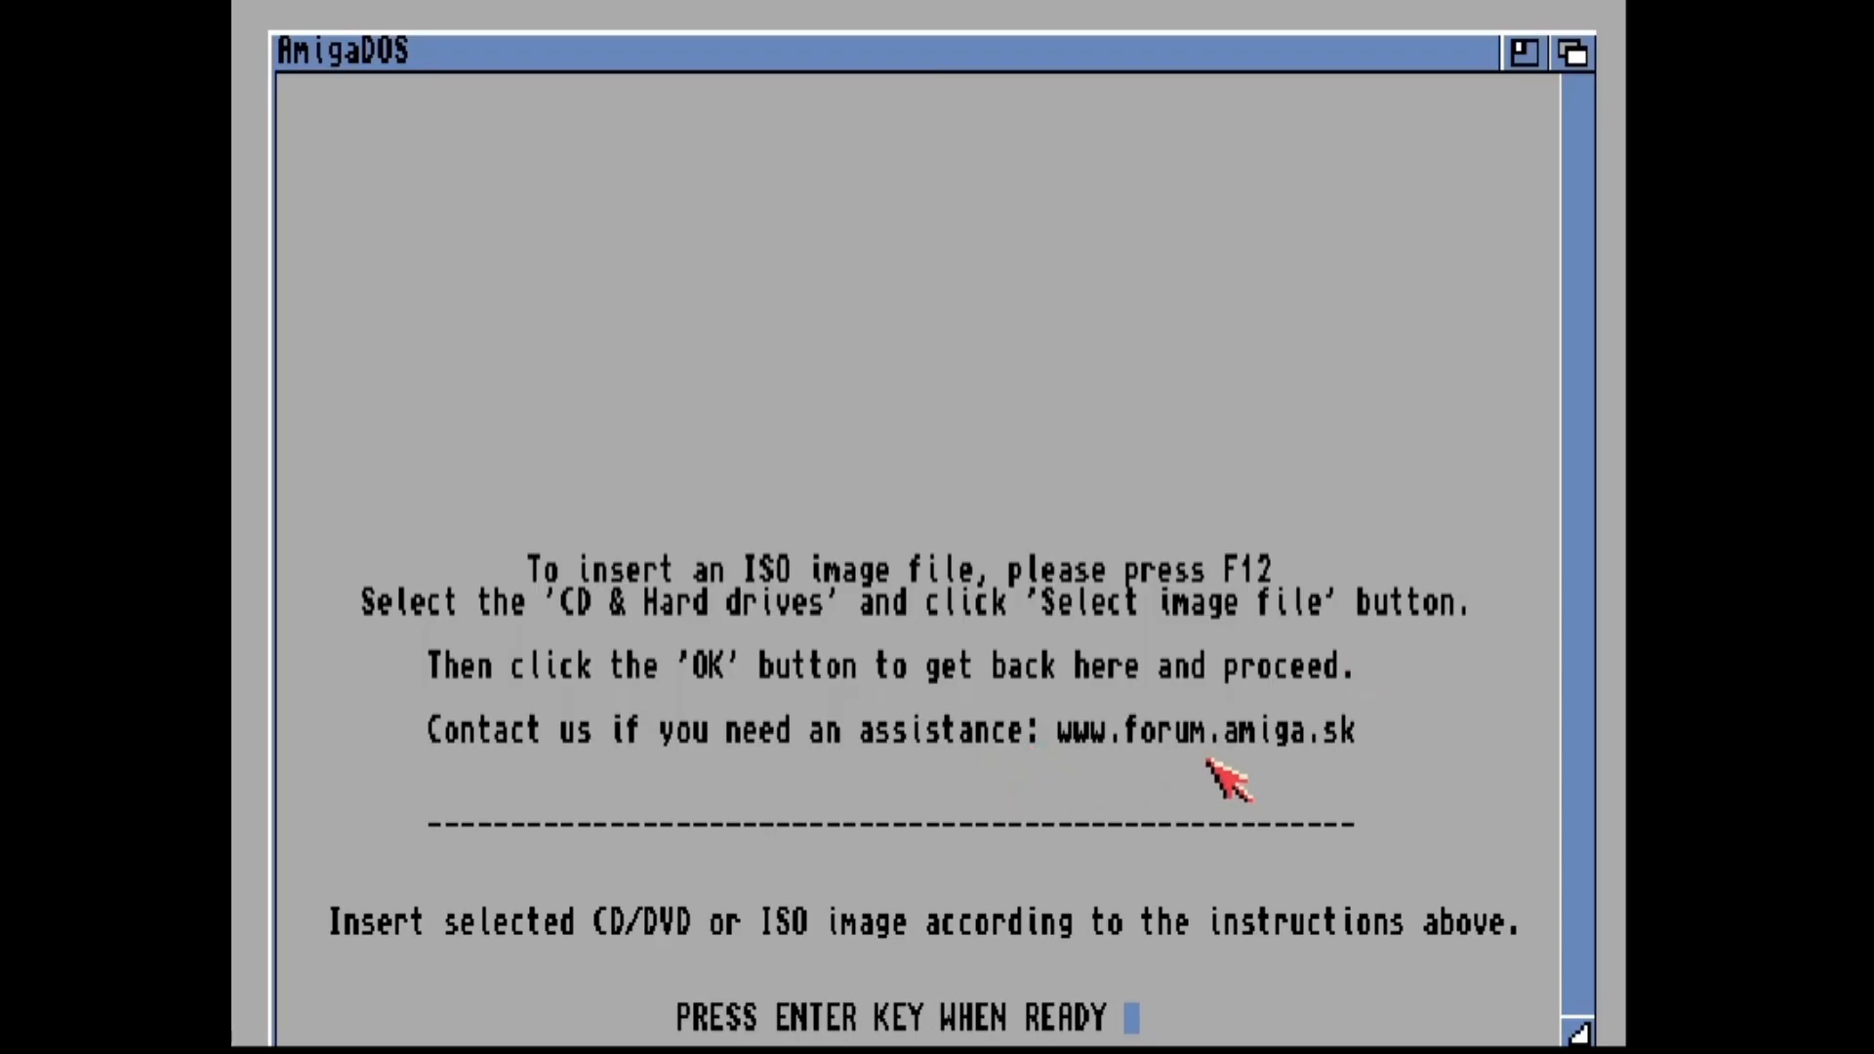
key(F12)
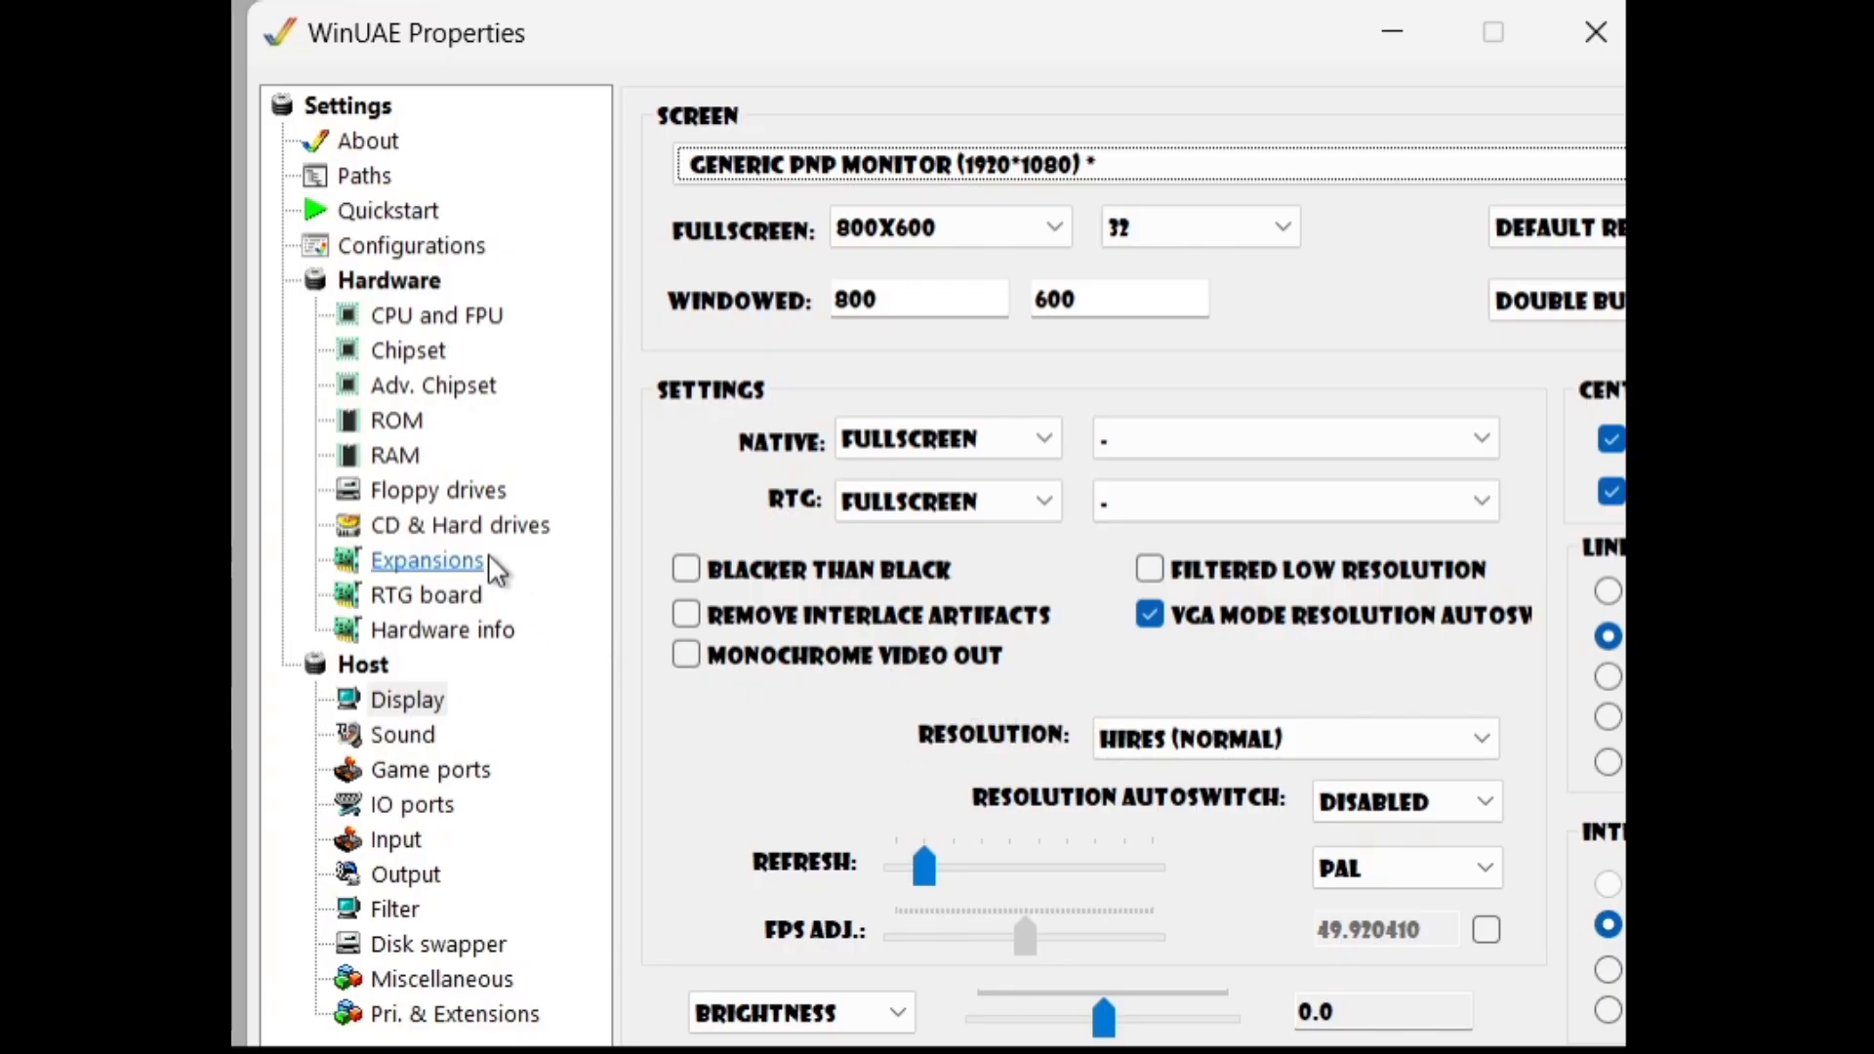
click(461, 527)
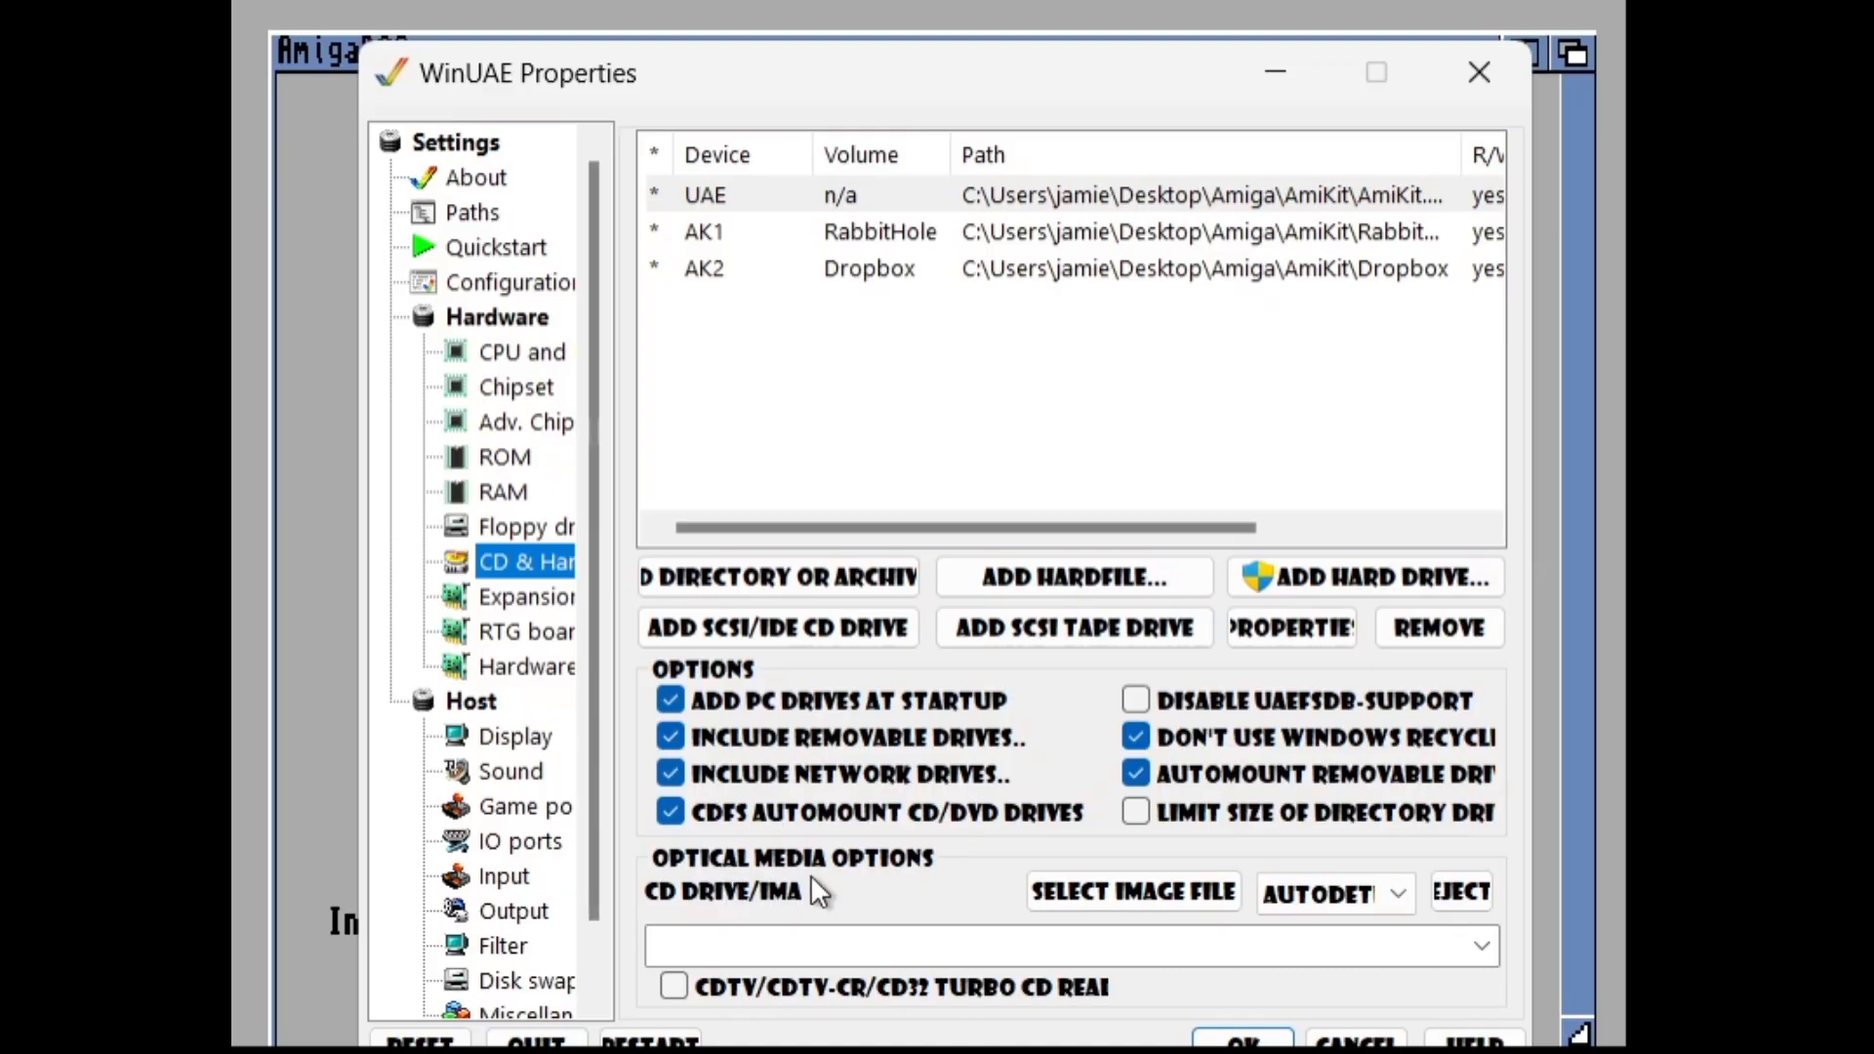
click(1181, 893)
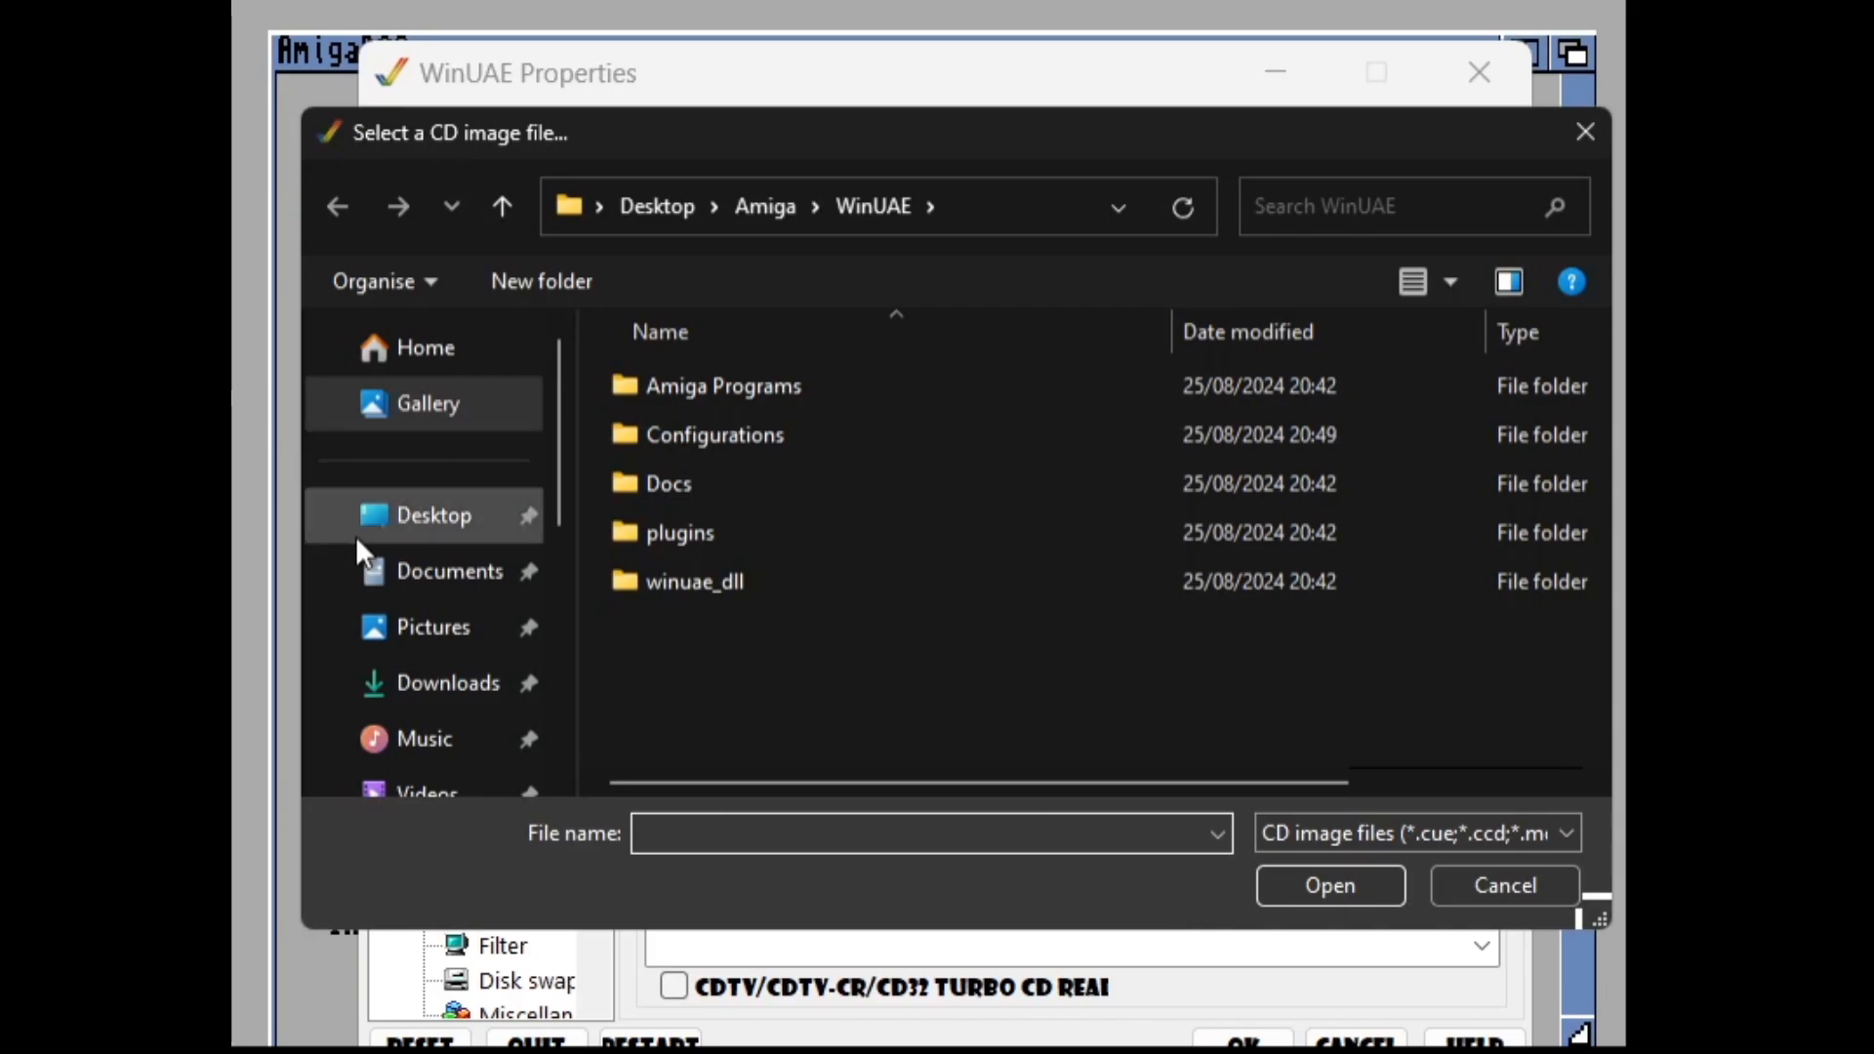
click(392, 540)
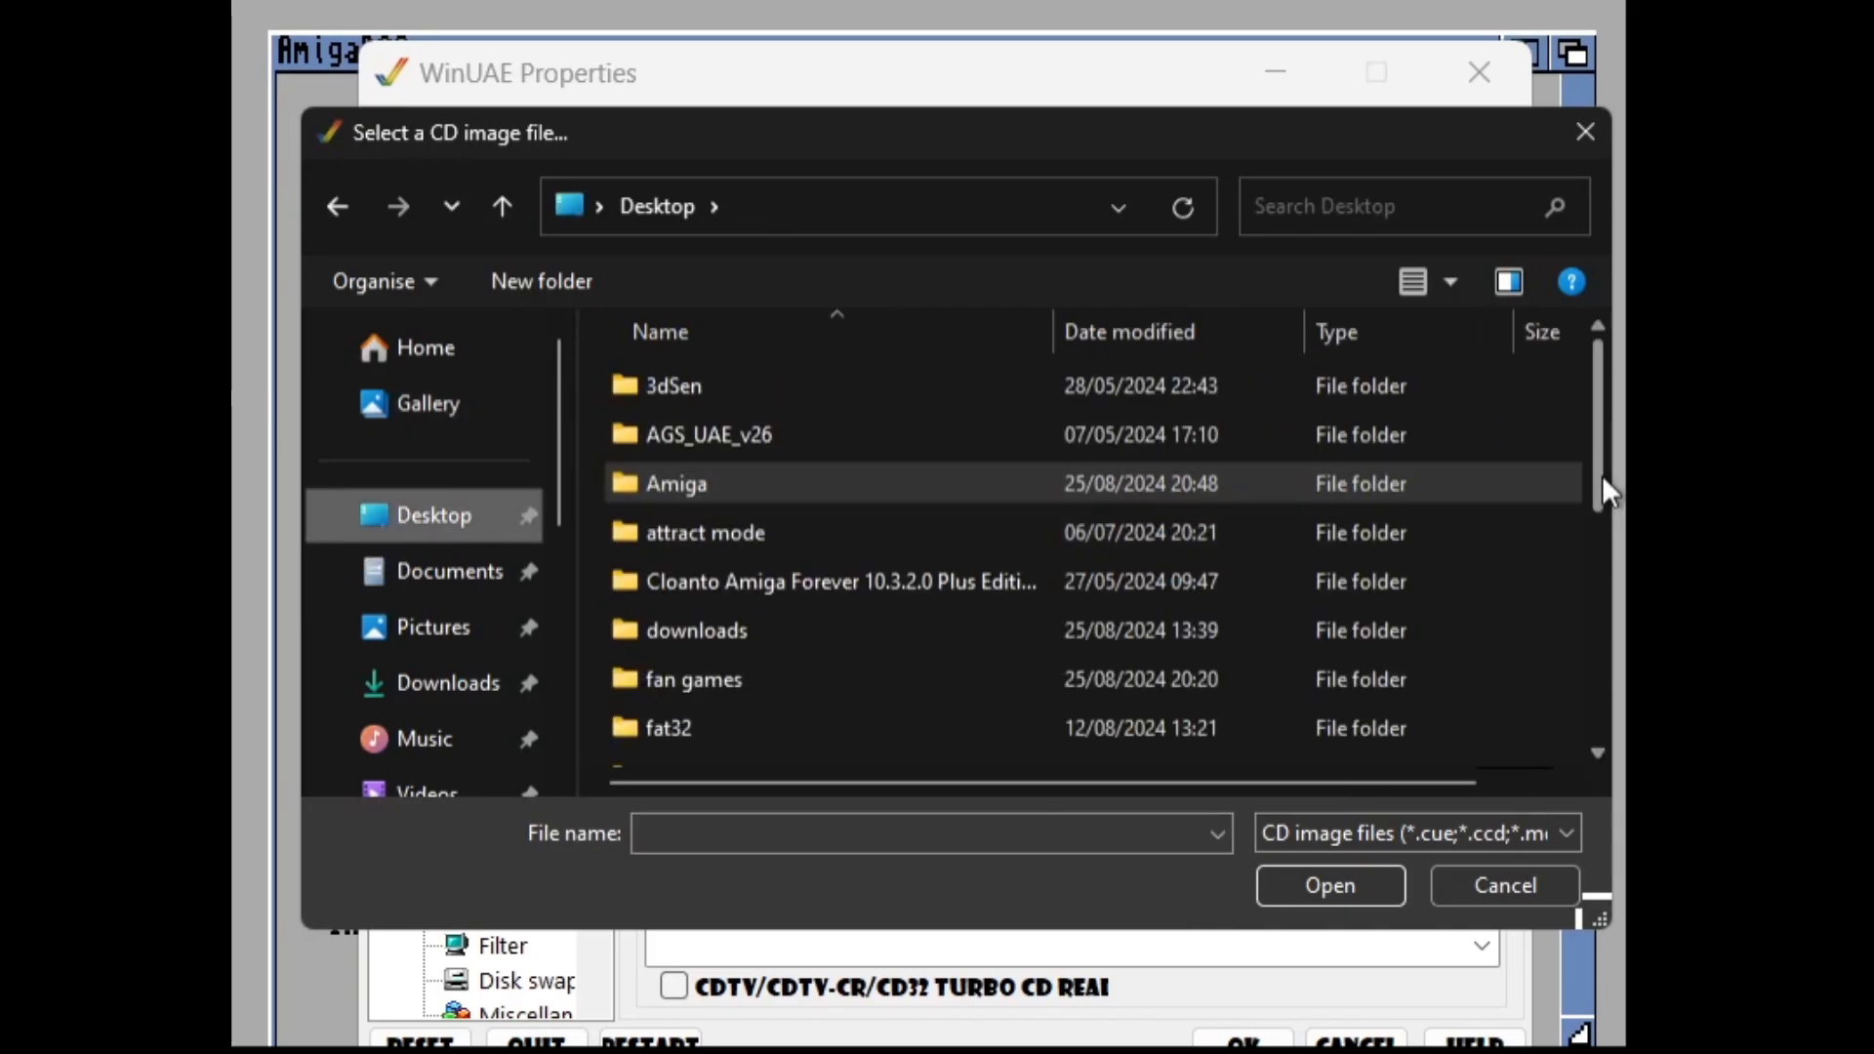
drag(1602, 474, 1610, 792)
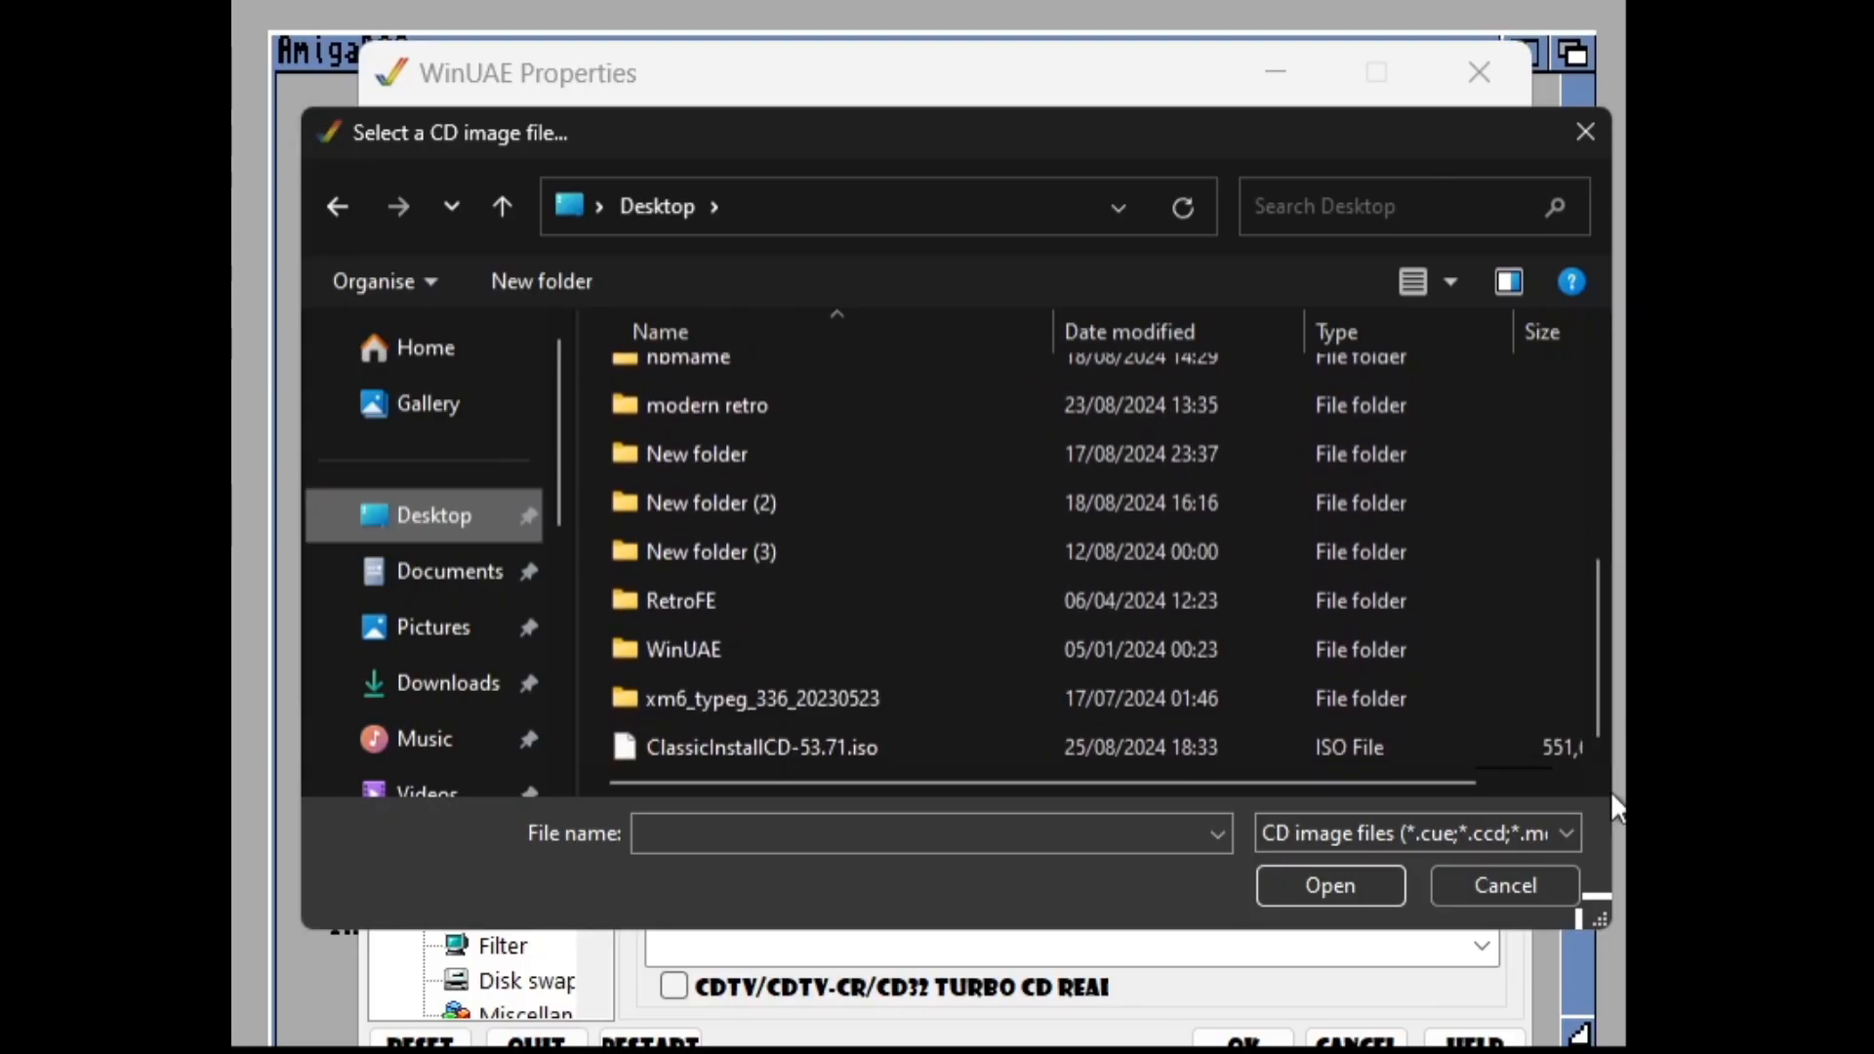
double_click(890, 746)
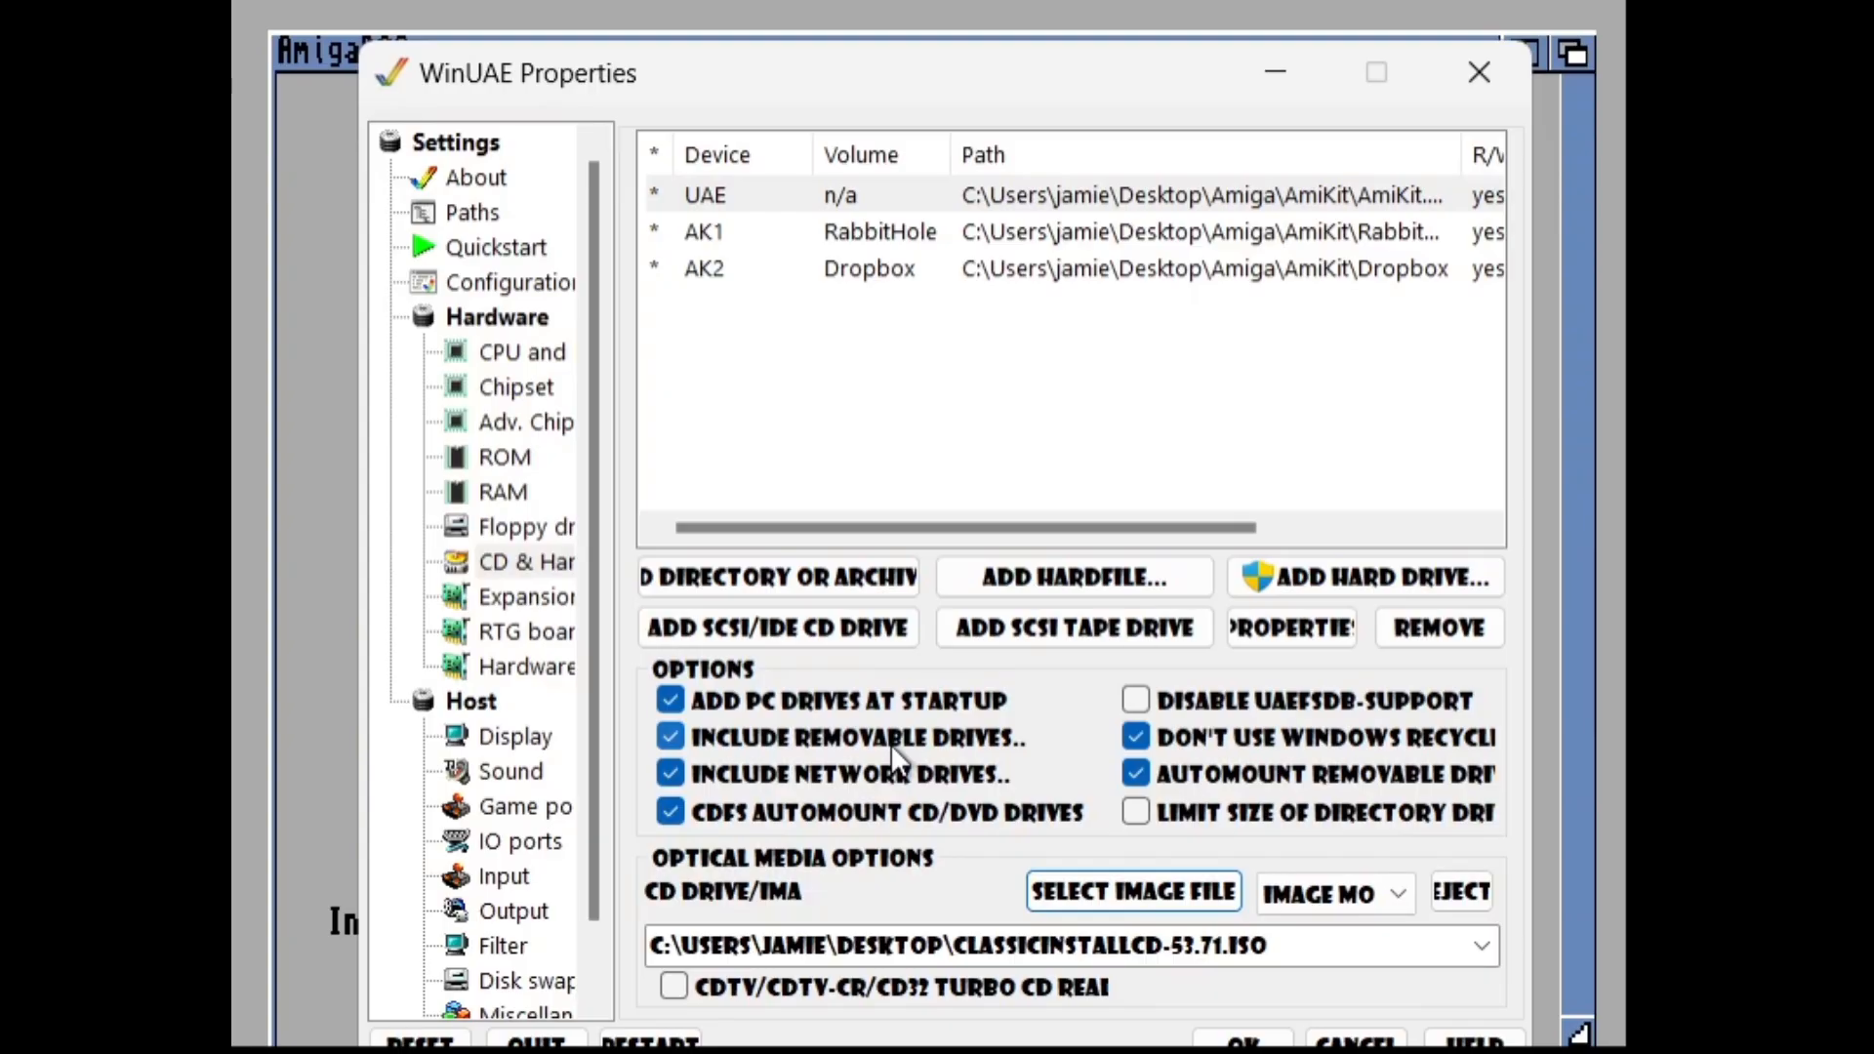
click(1242, 1039)
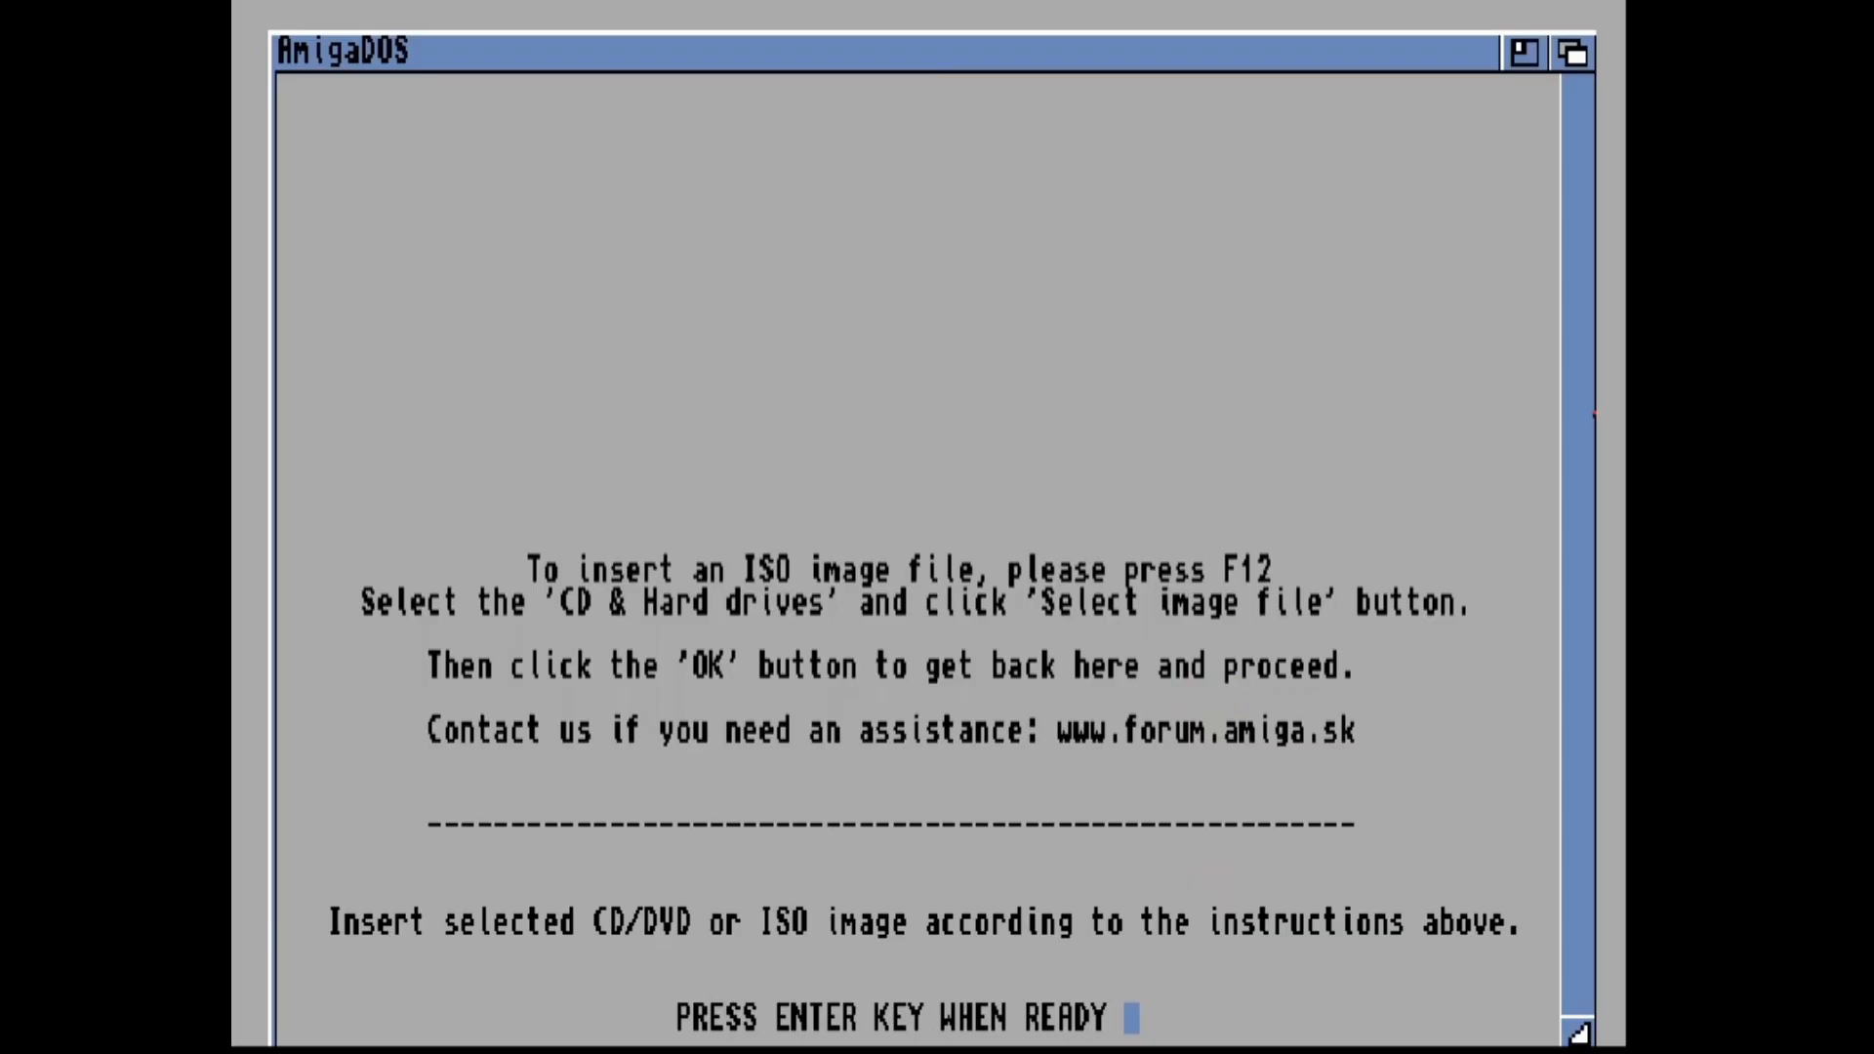
key(Return)
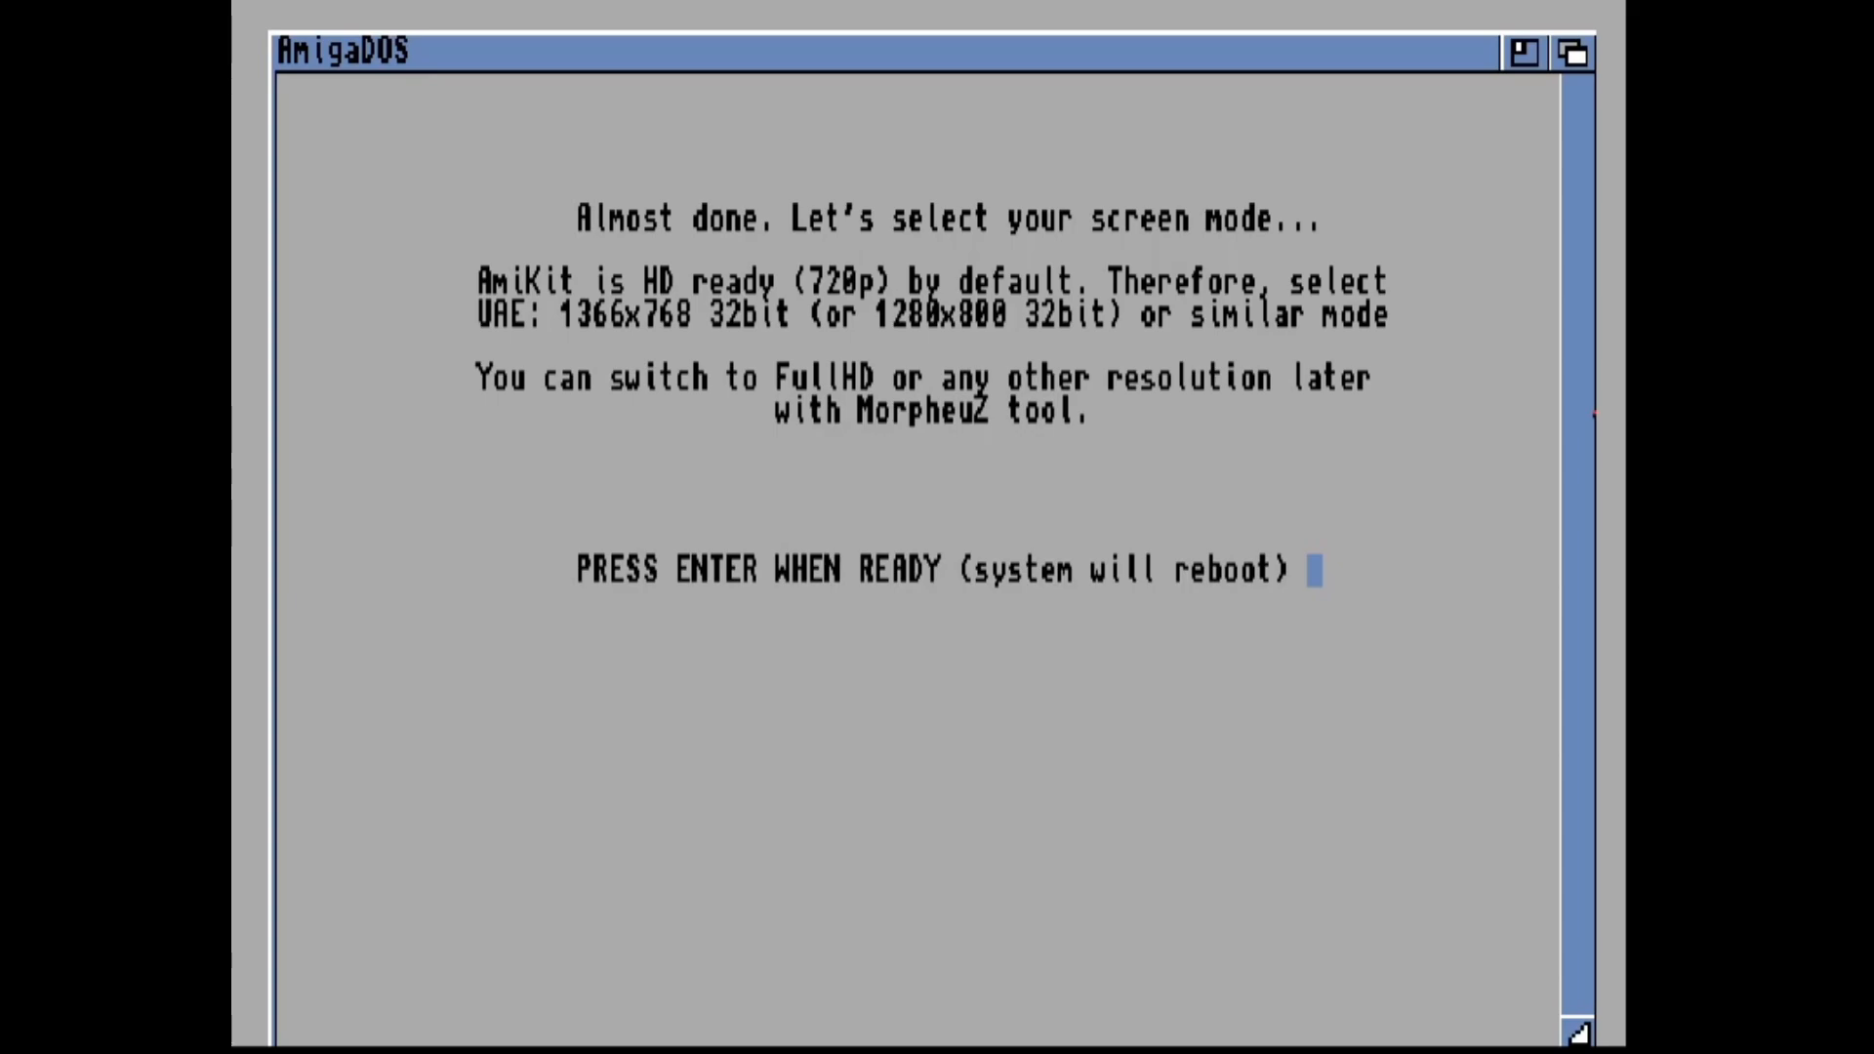
- Save UAE:1920x1080 32bit BGRA as the screen mode and complete the installation by booting into AmiKit
key(Return)
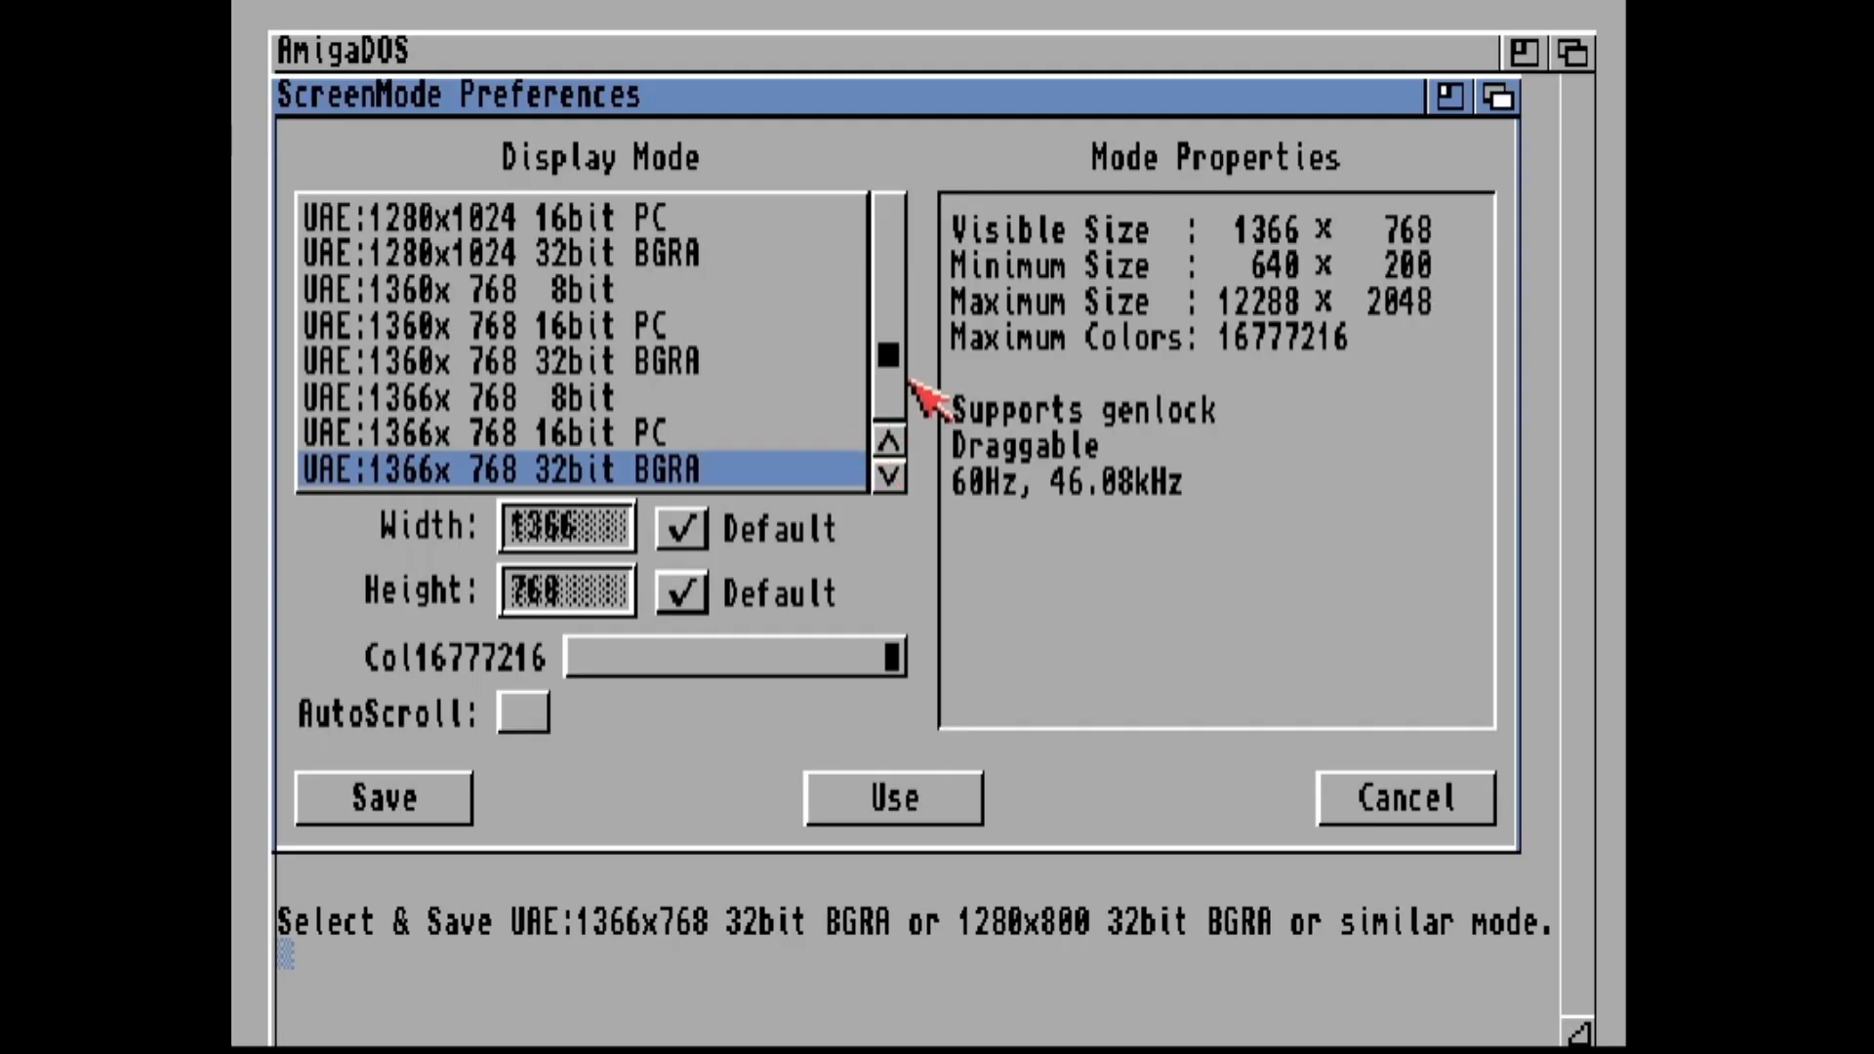
drag(892, 359, 892, 379)
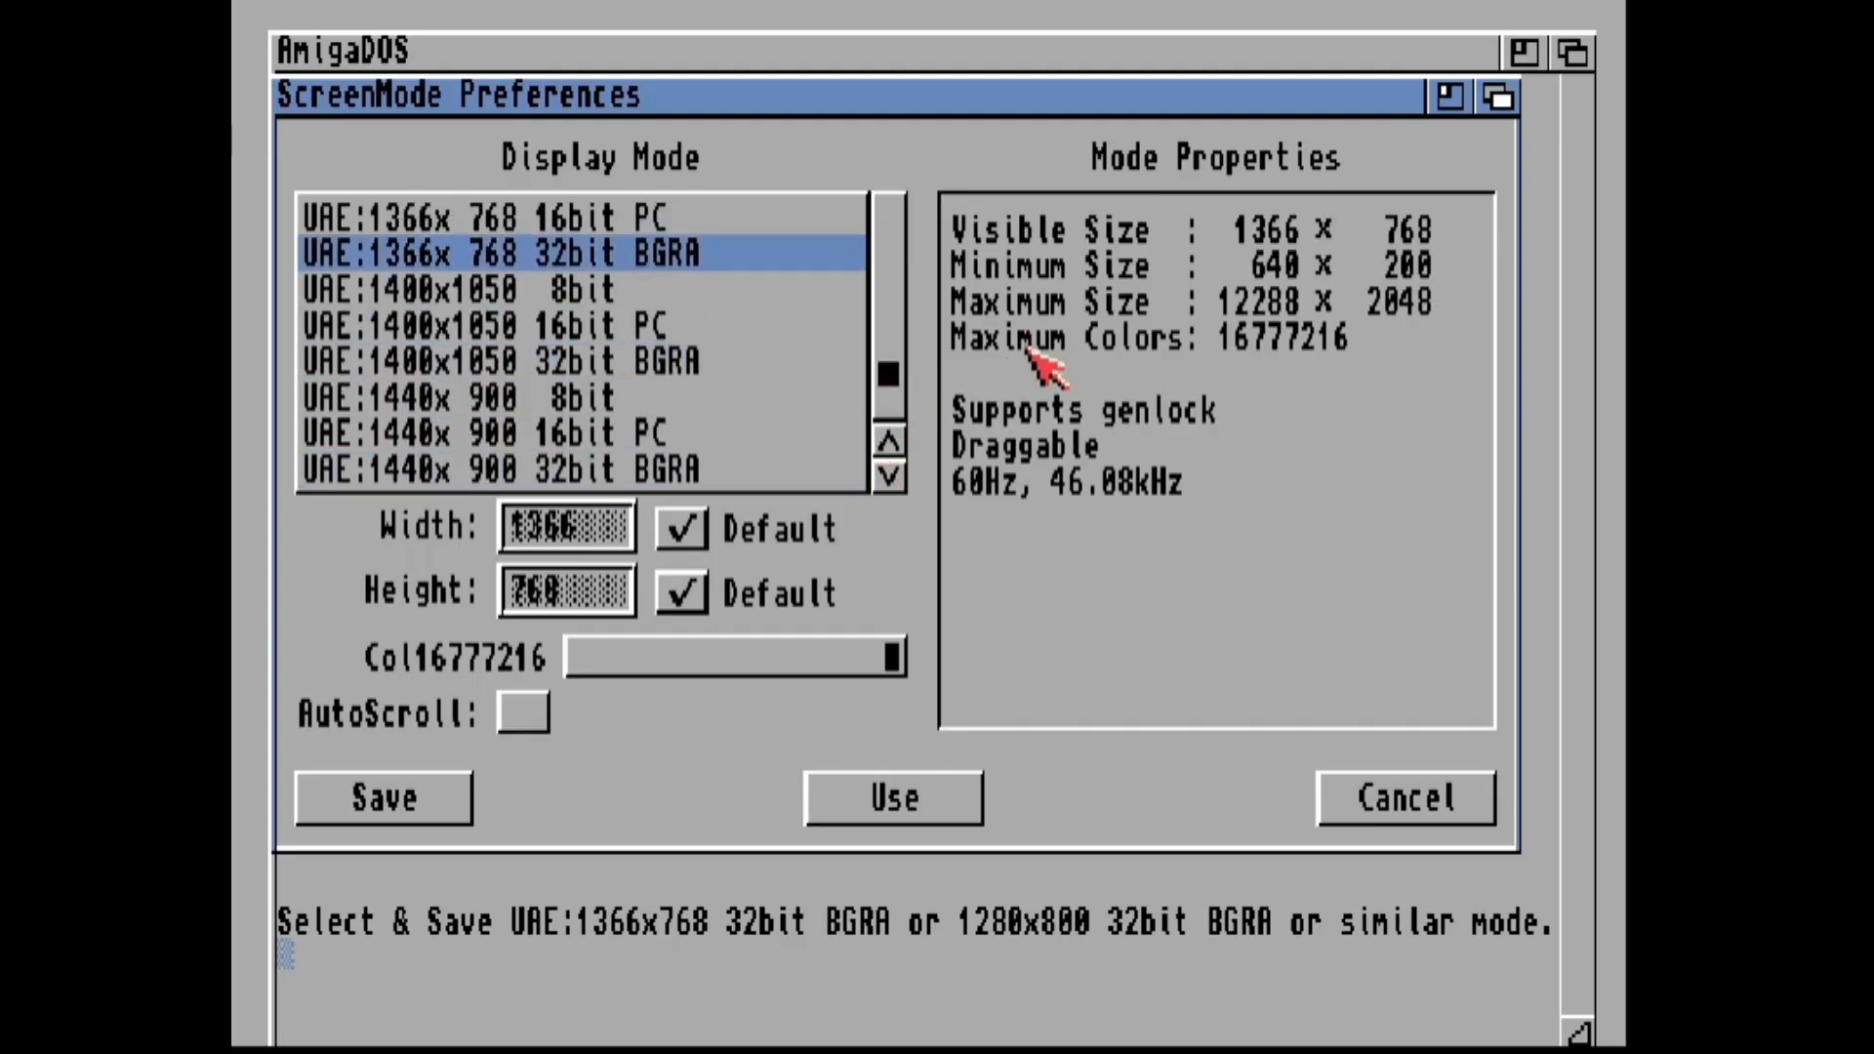
drag(877, 371, 877, 402)
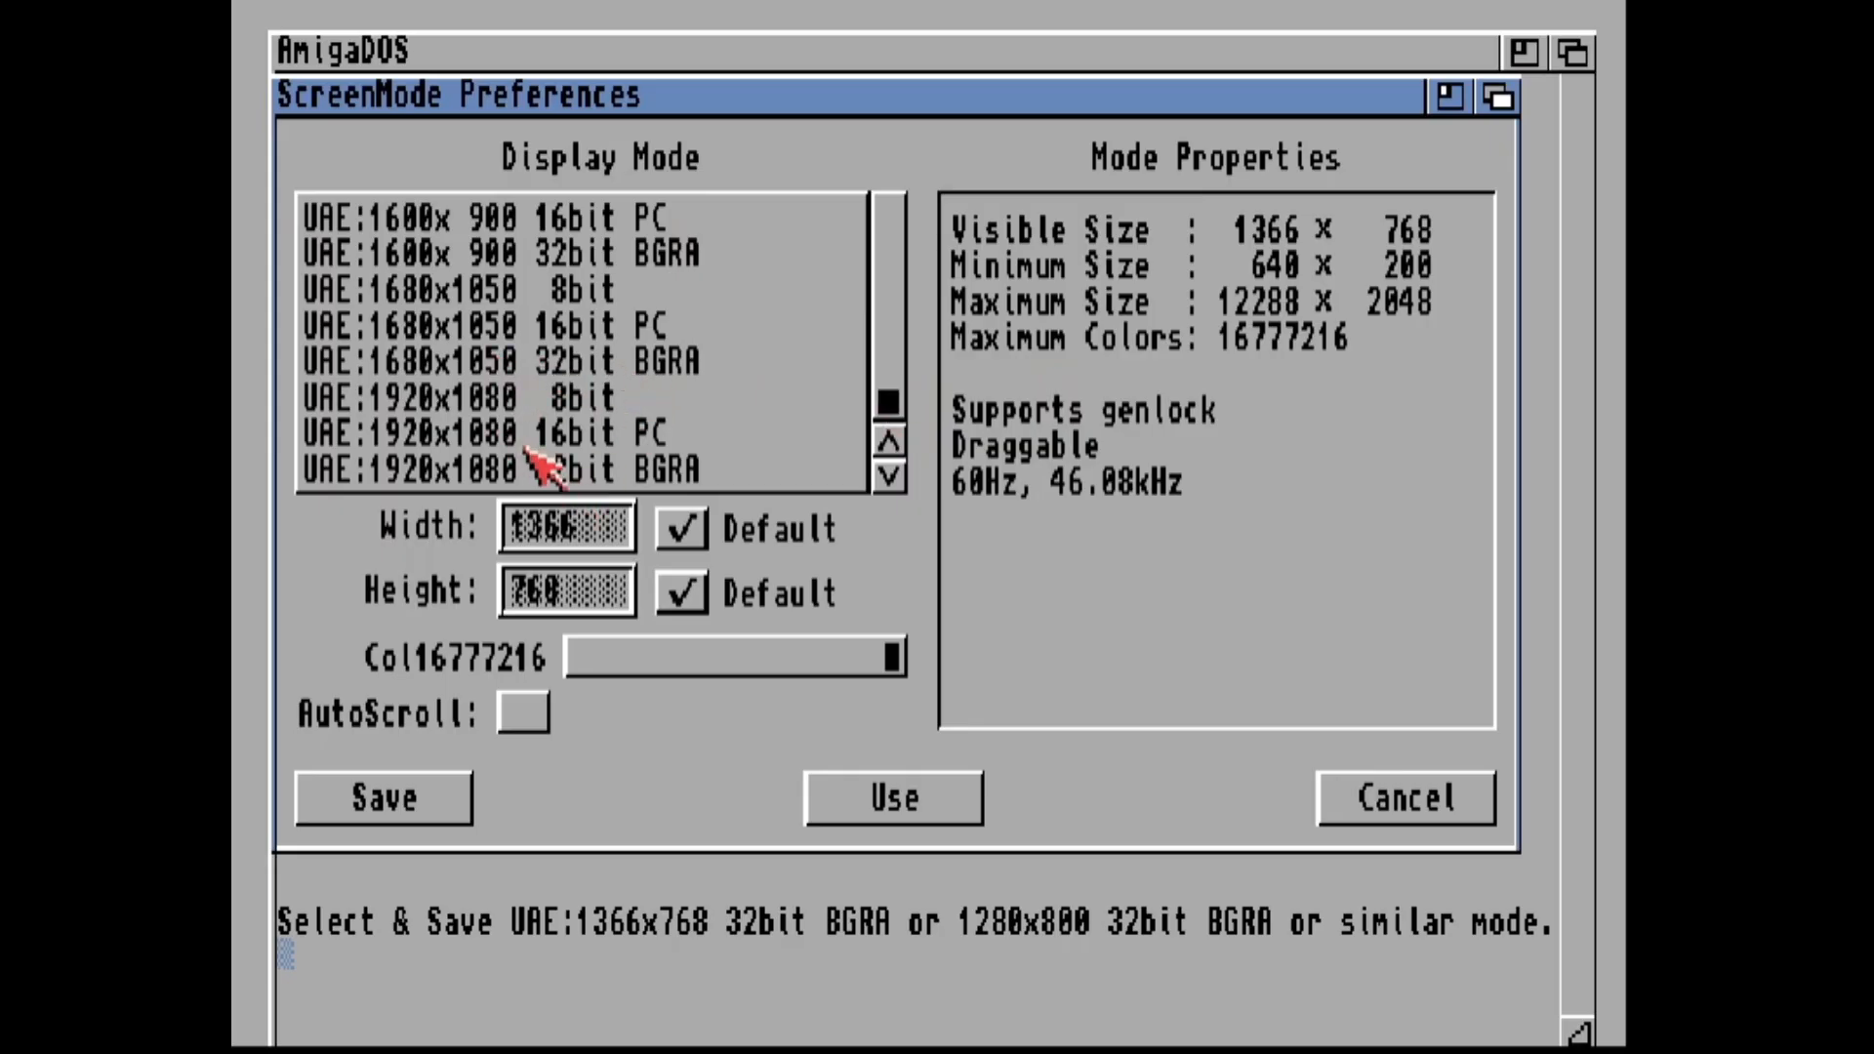
click(559, 473)
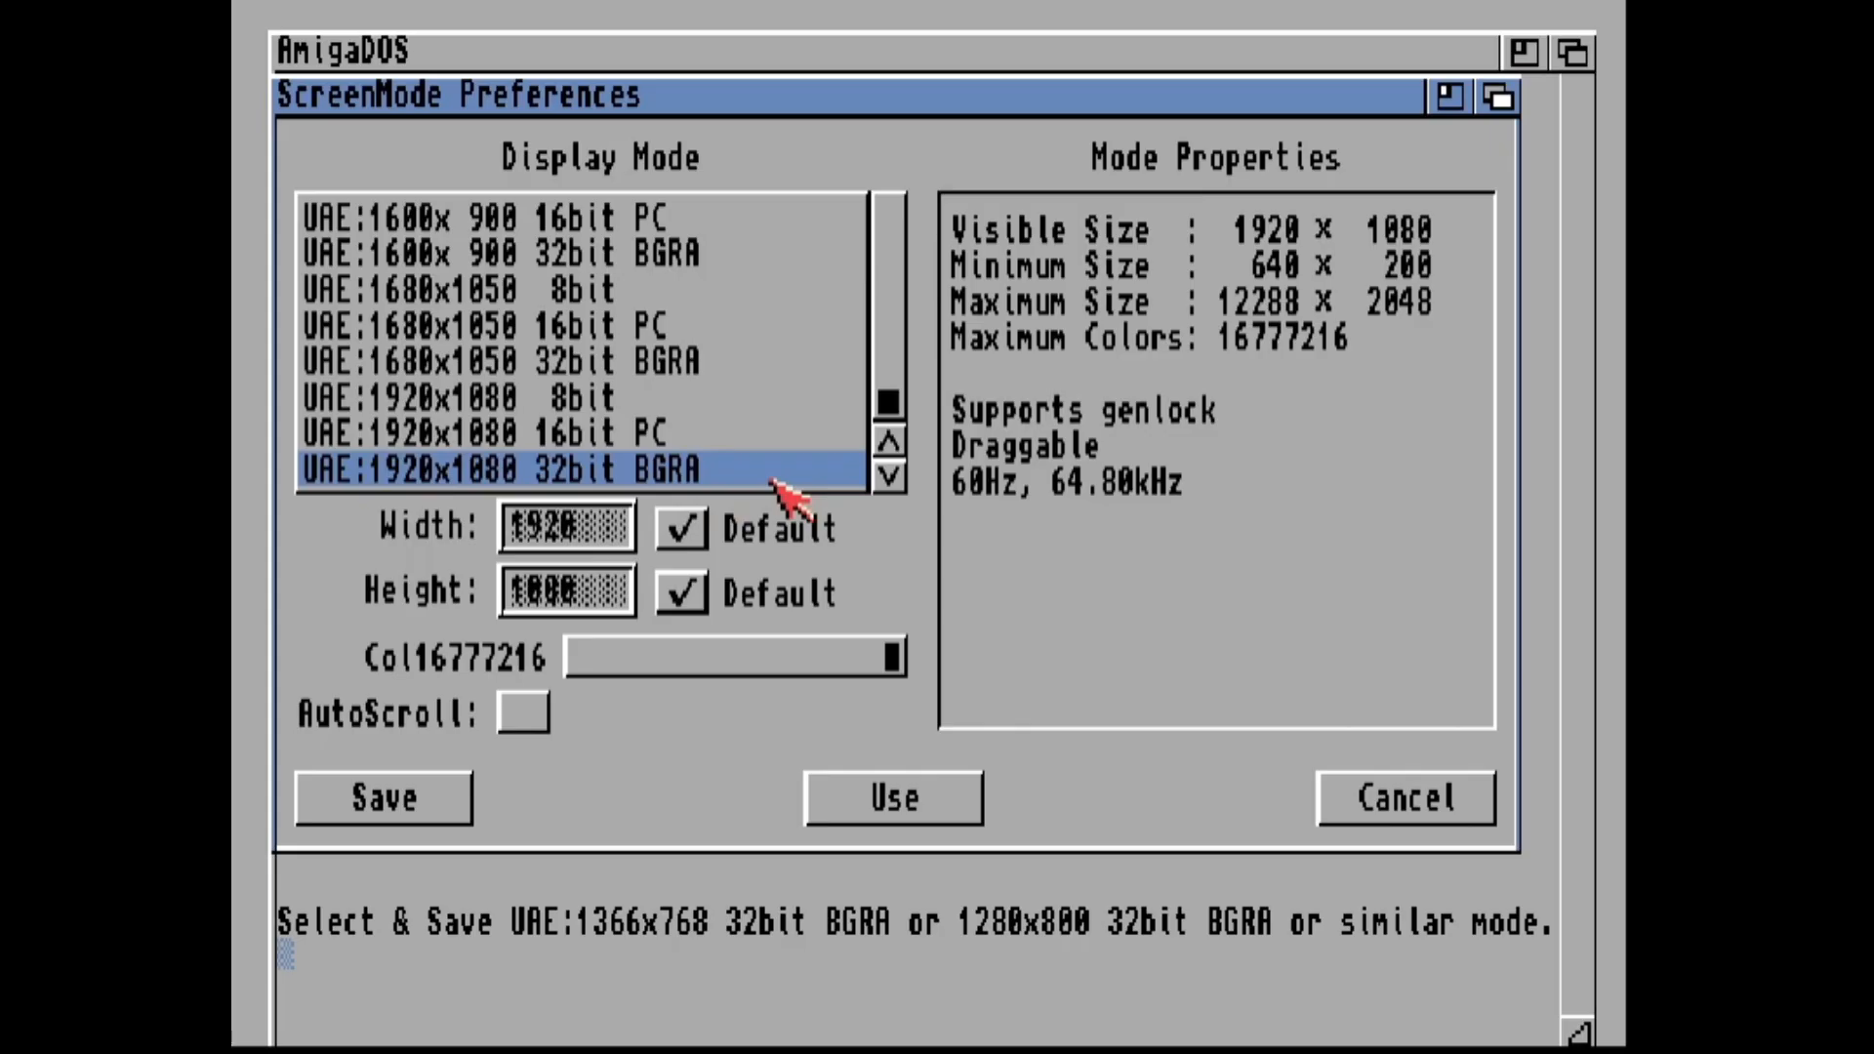
click(418, 805)
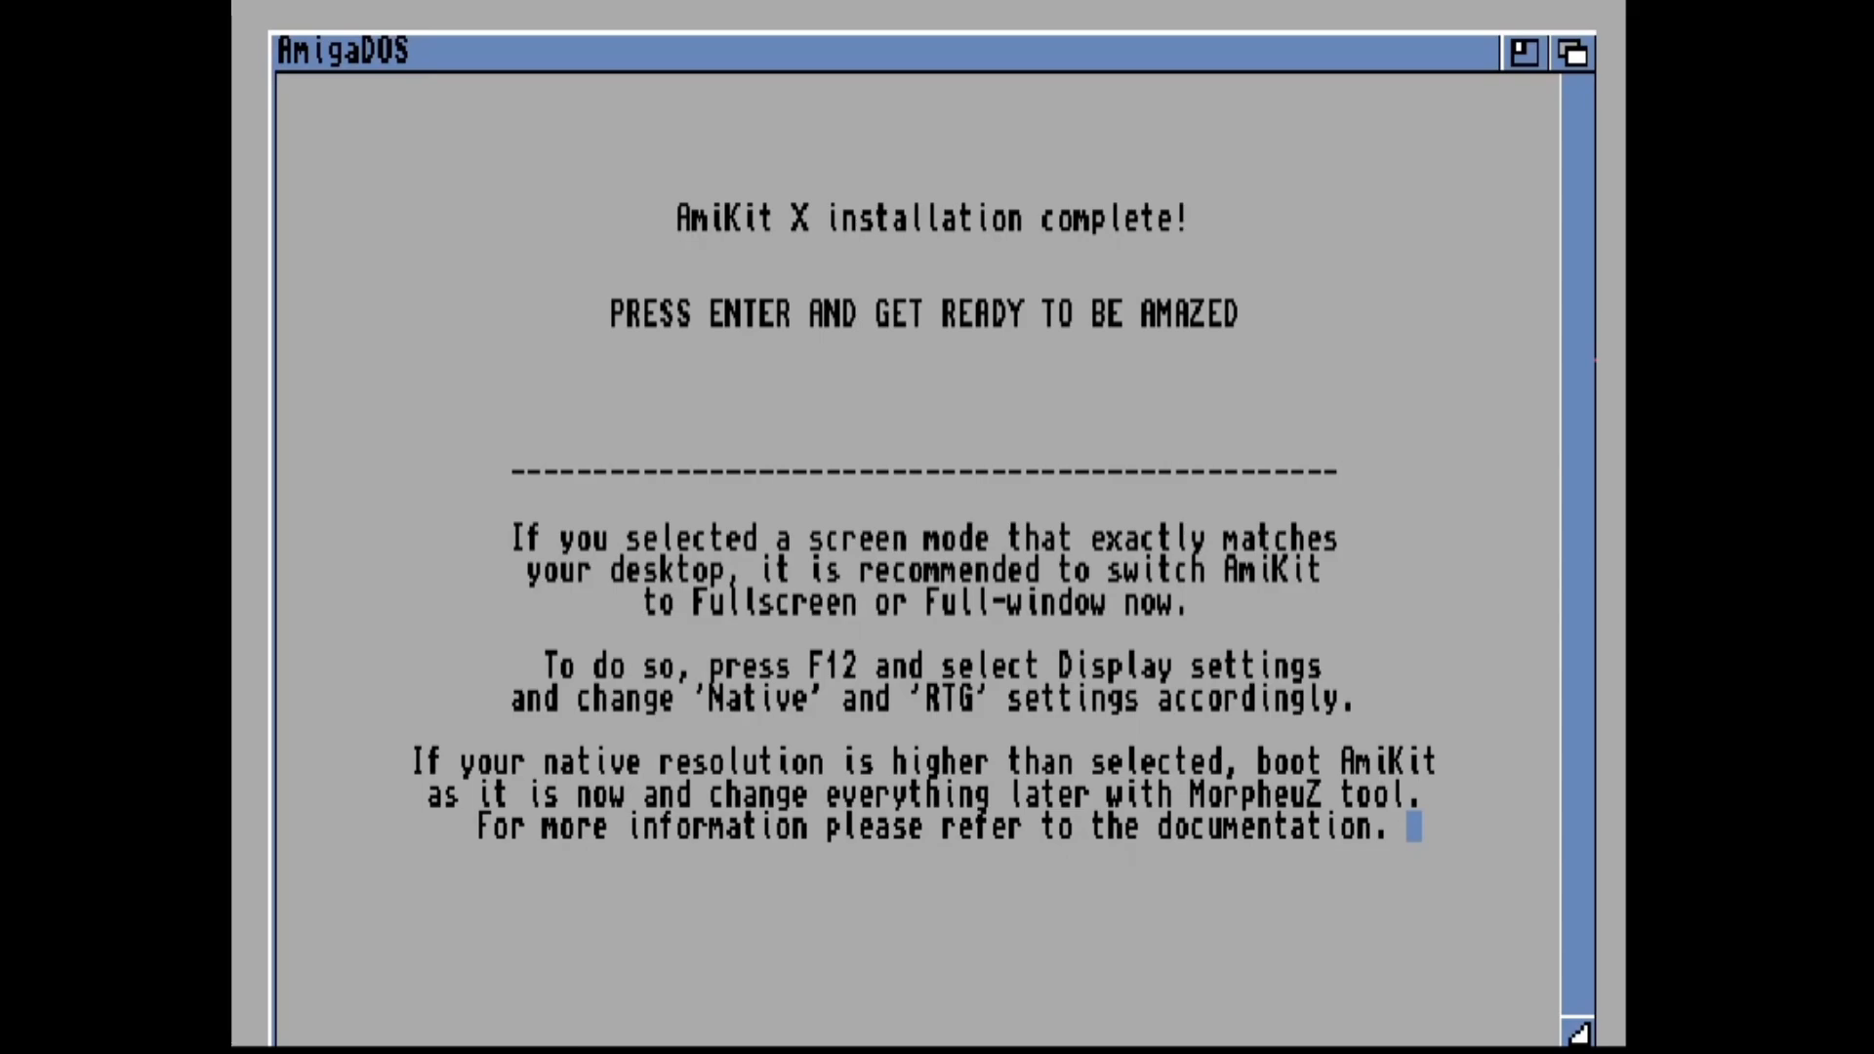
key(Return)
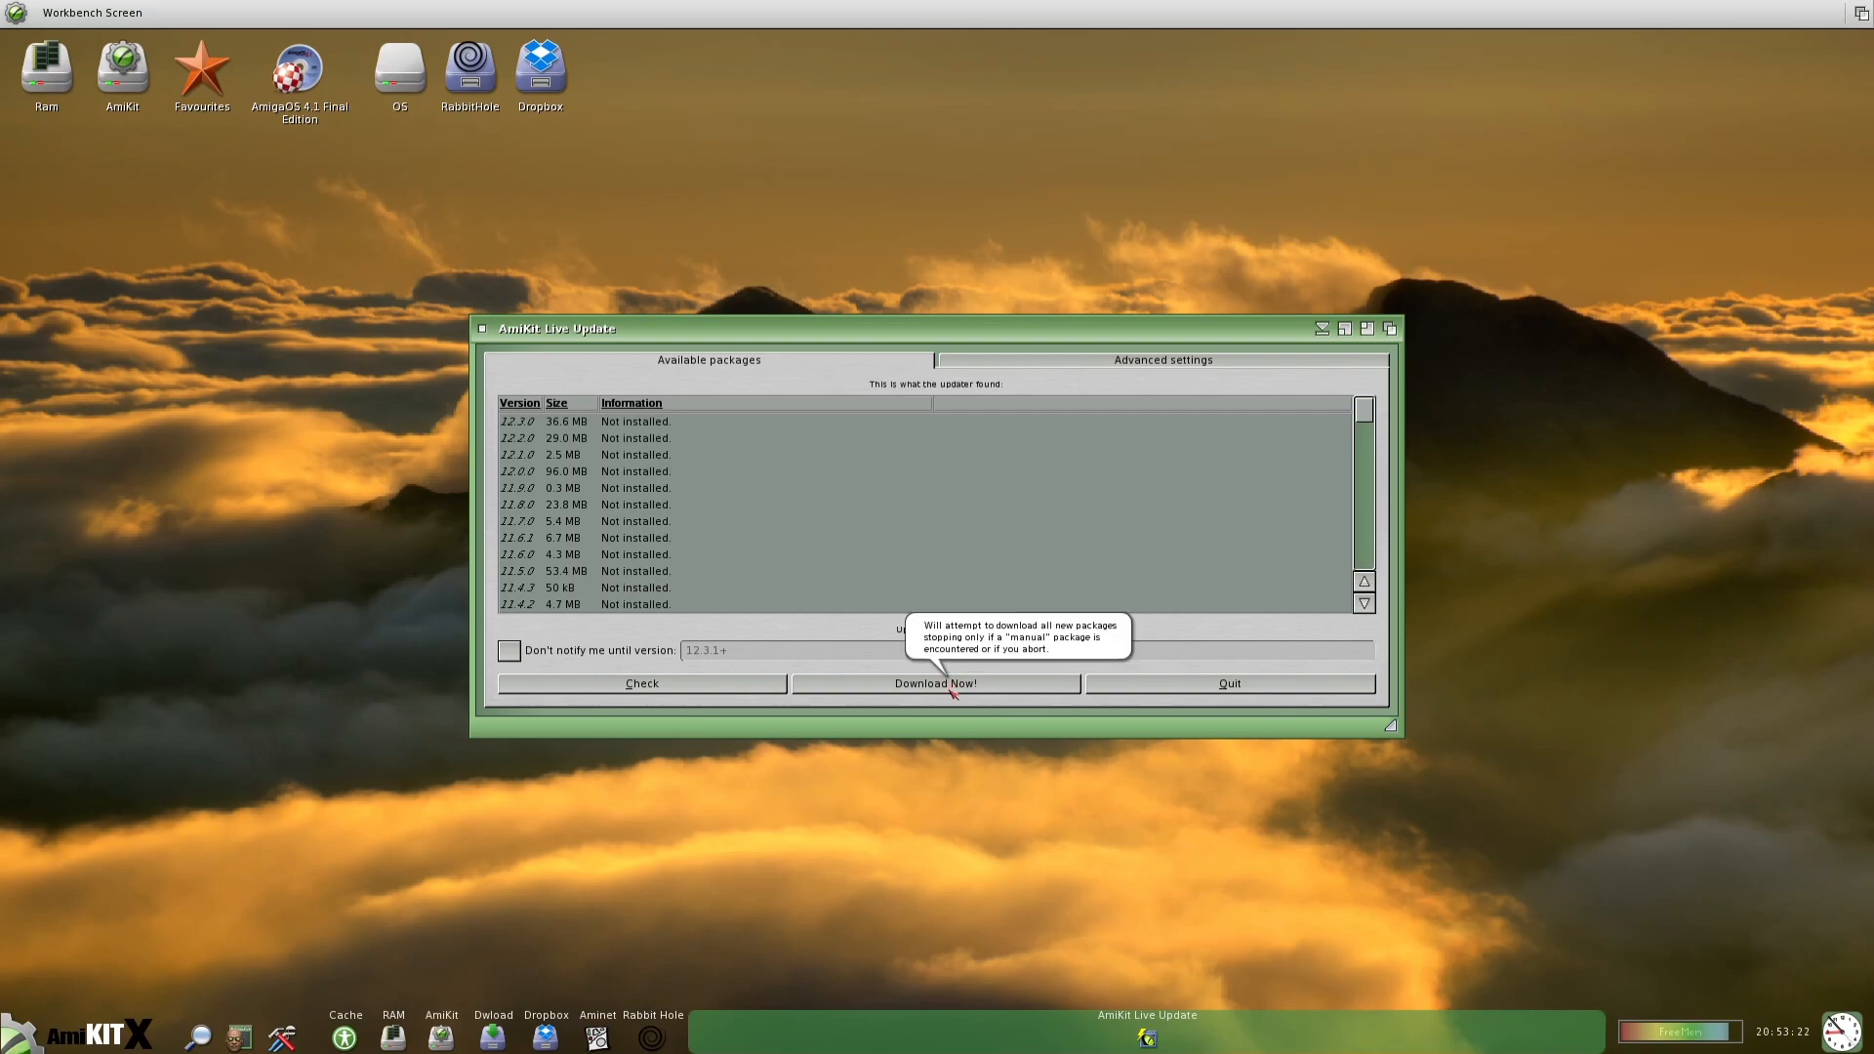
- Download the available AmiKit update packages with Live Update, acknowledge the manual-update notice and quit the updater
click(952, 688)
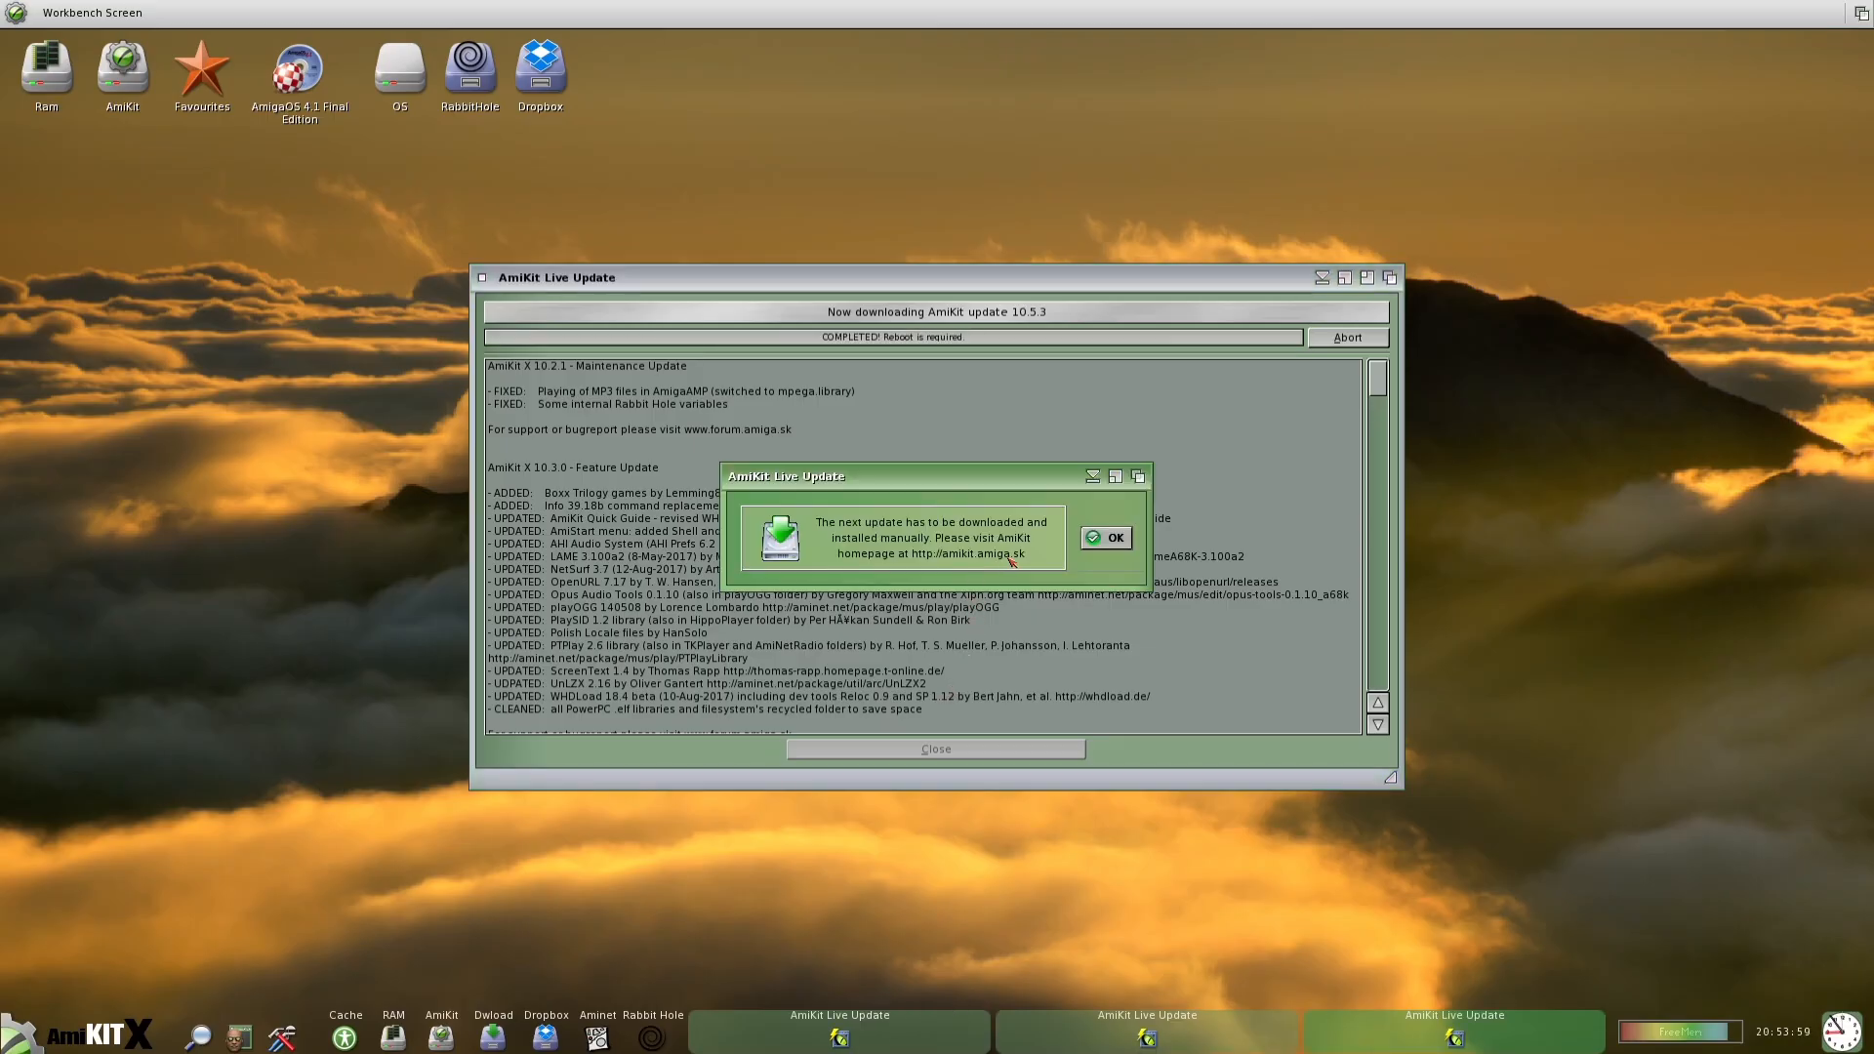
click(1104, 538)
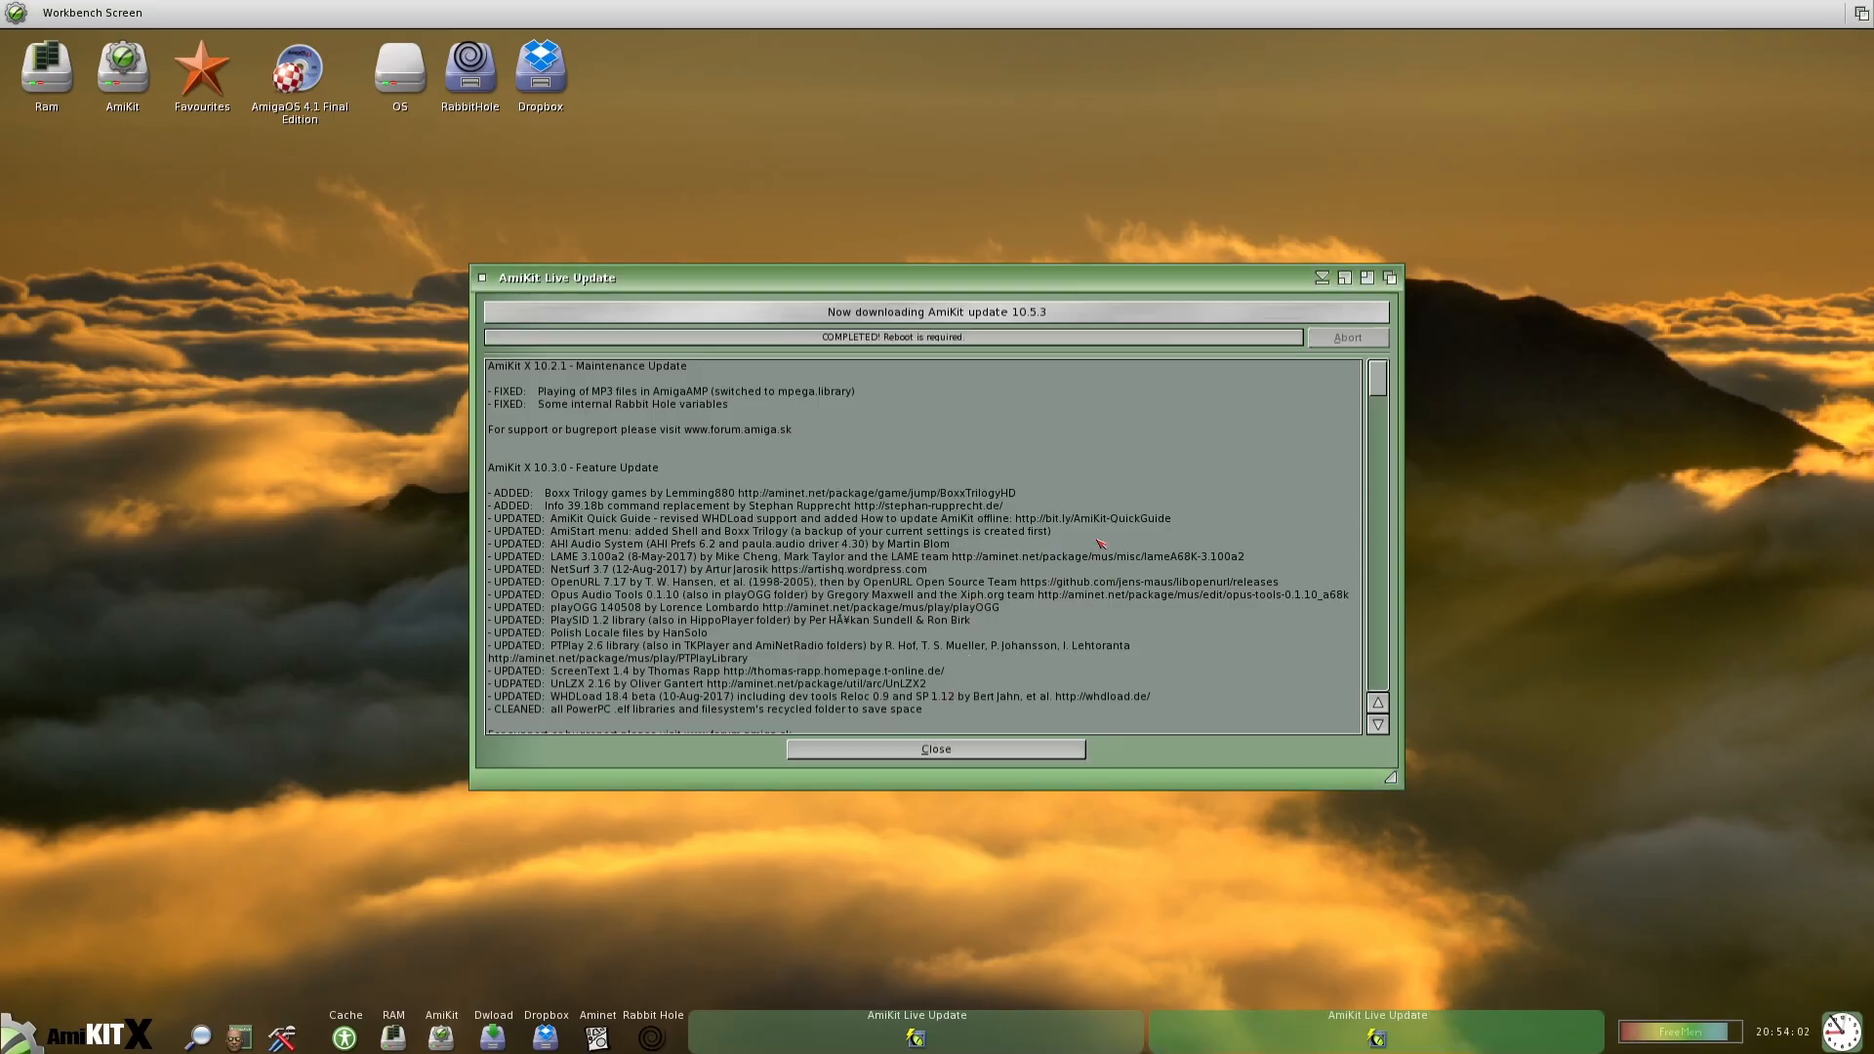
click(981, 755)
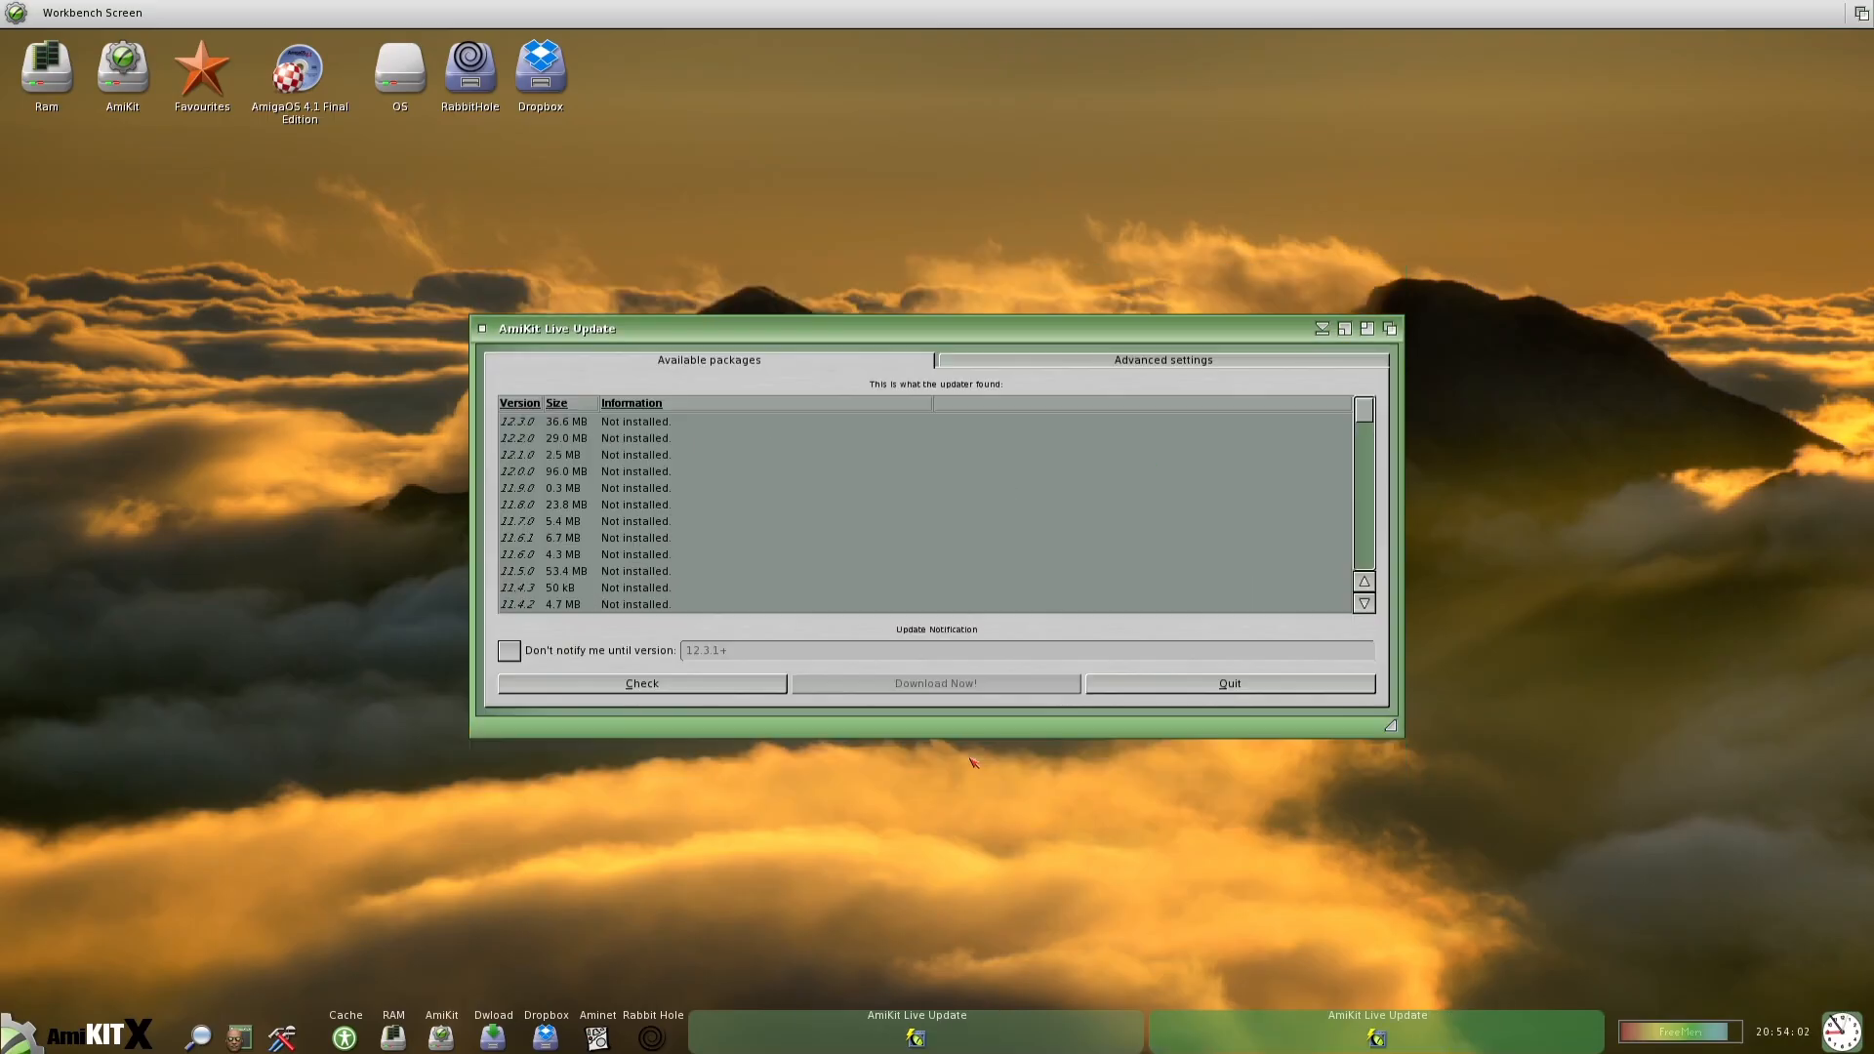
click(1159, 687)
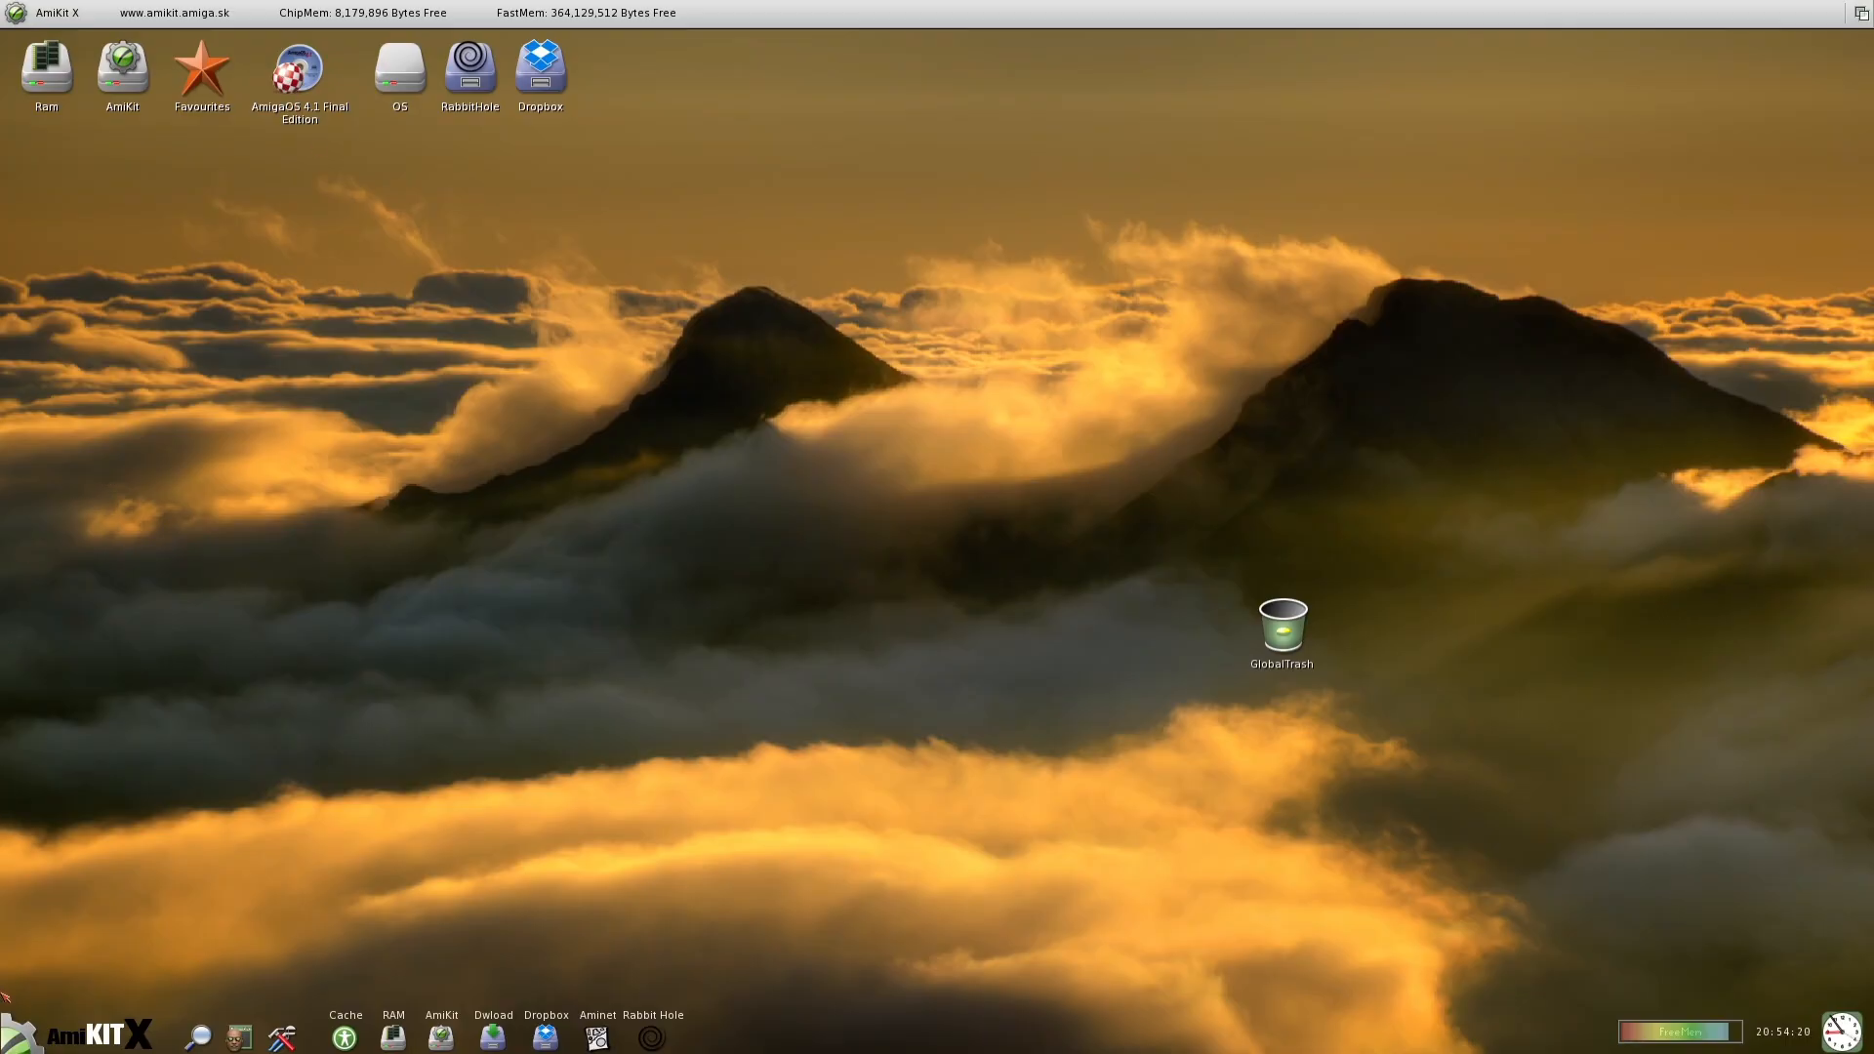
- Shut down AmiKit and return to the Windows desktop
click(78, 1032)
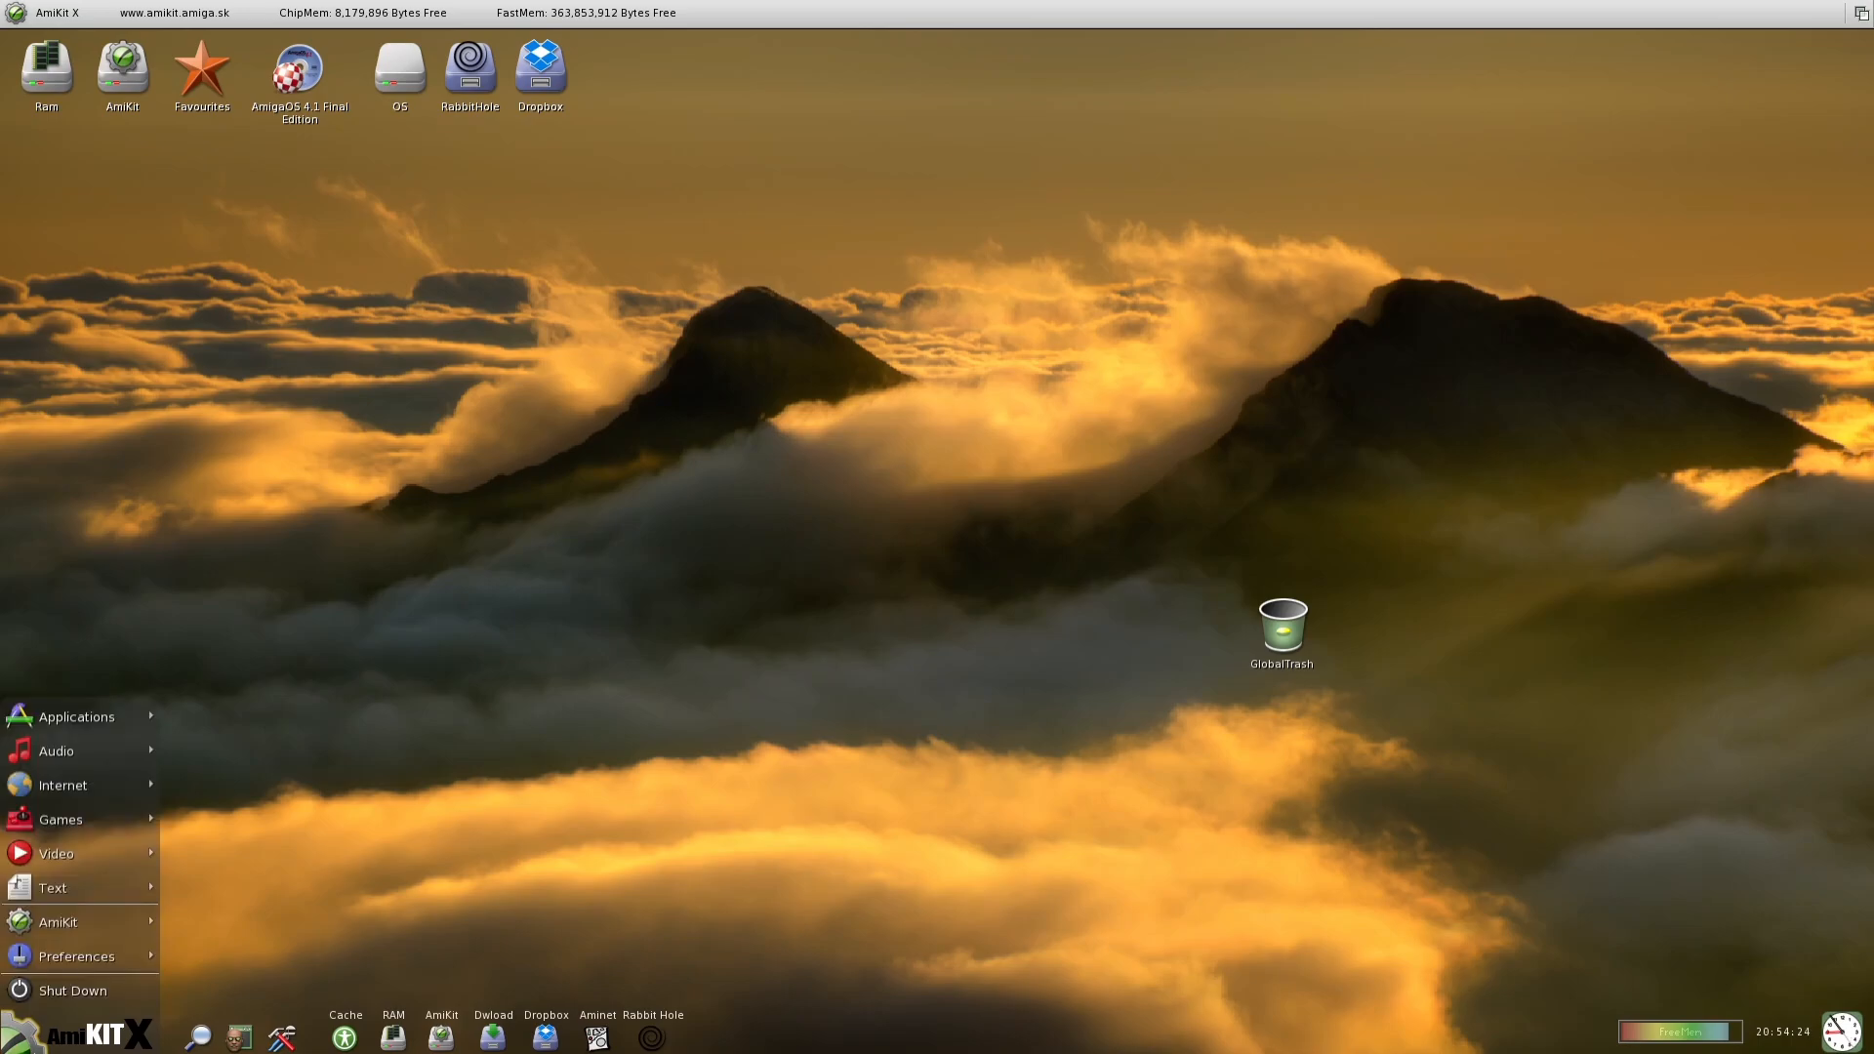
click(82, 991)
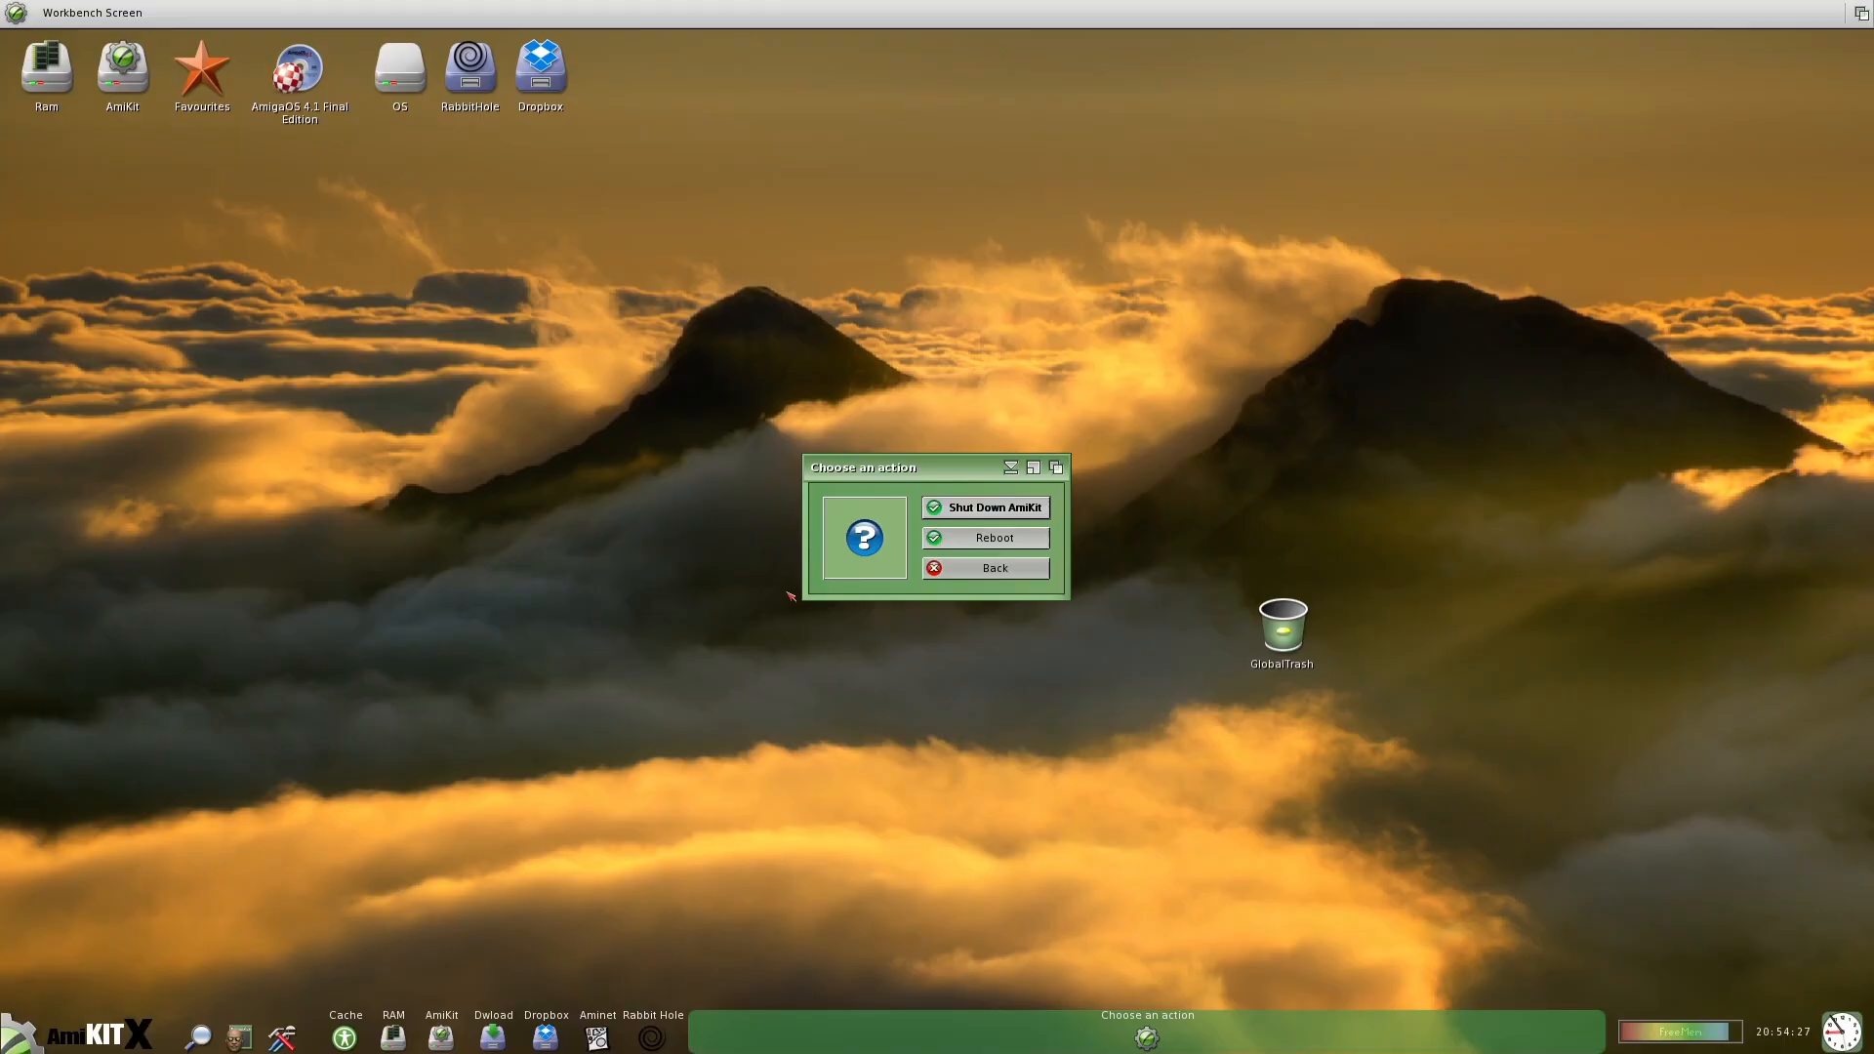
click(988, 509)
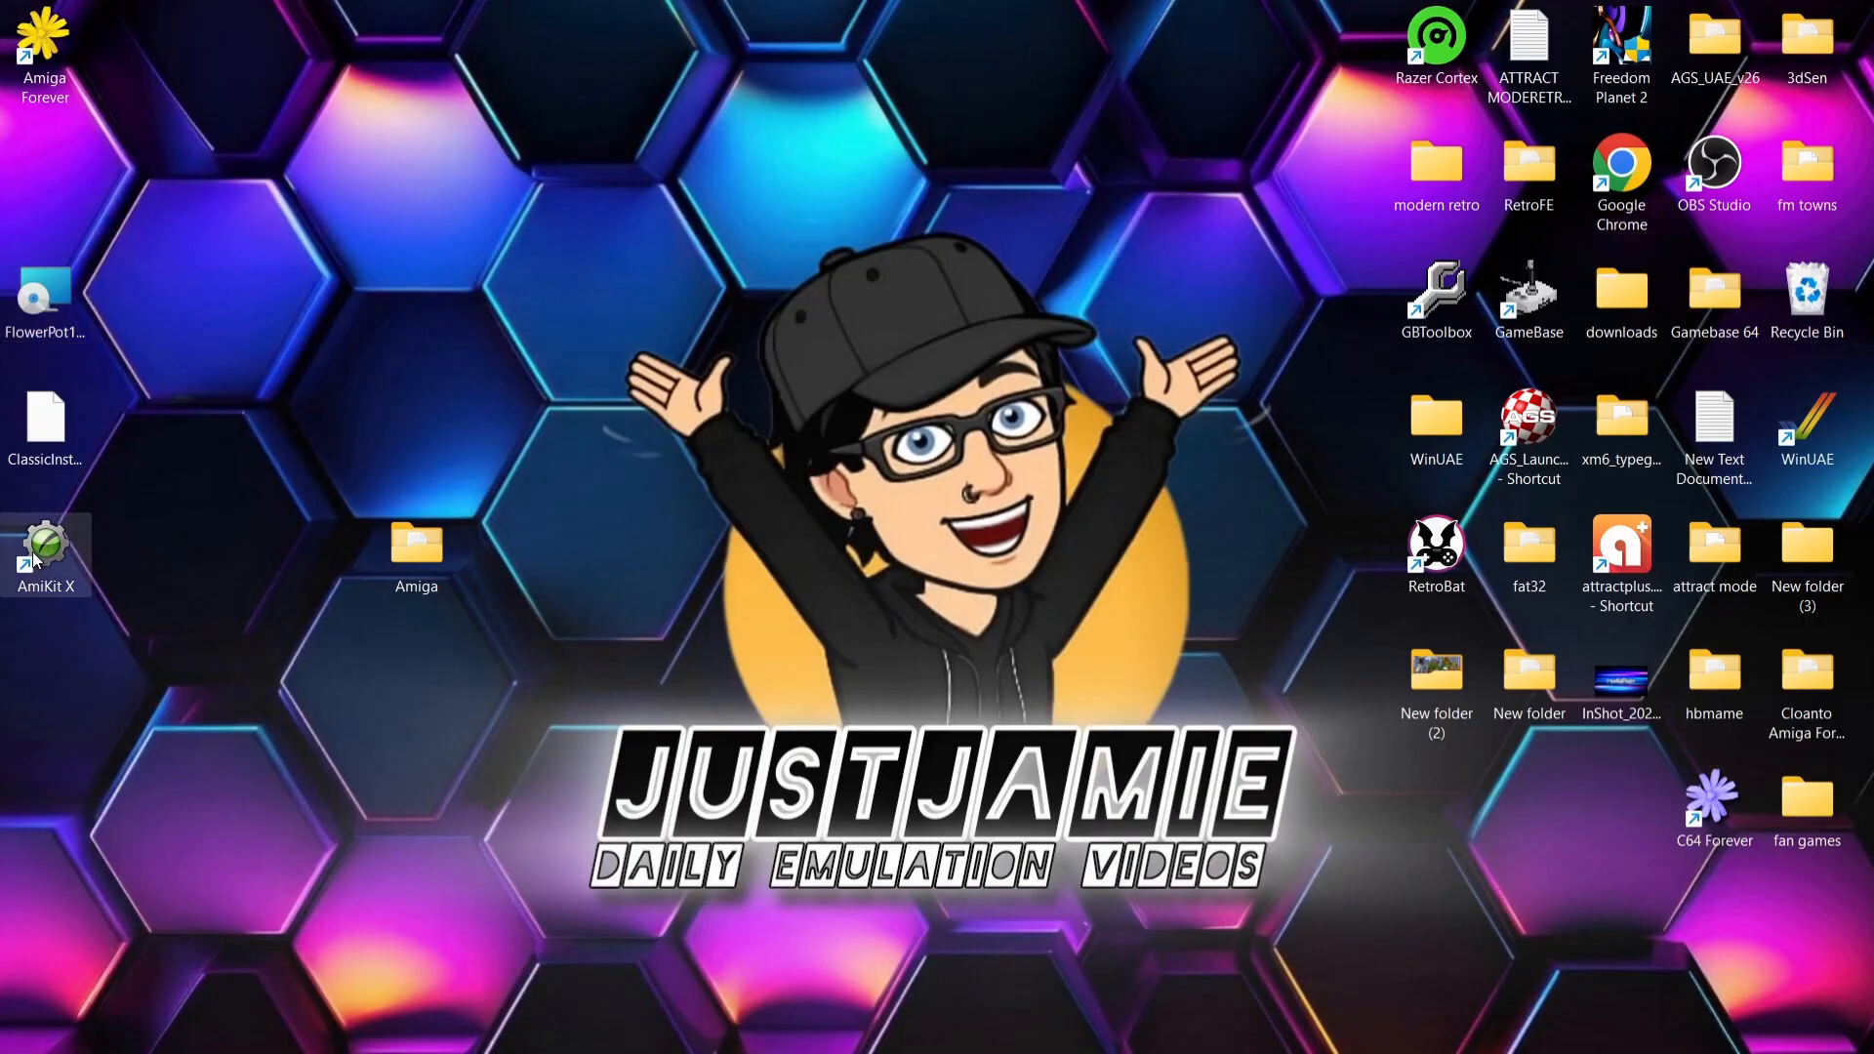
- Install FlowerPot from the desktop installer and finish the setup with Launch FlowerPot disabled
double_click(40, 325)
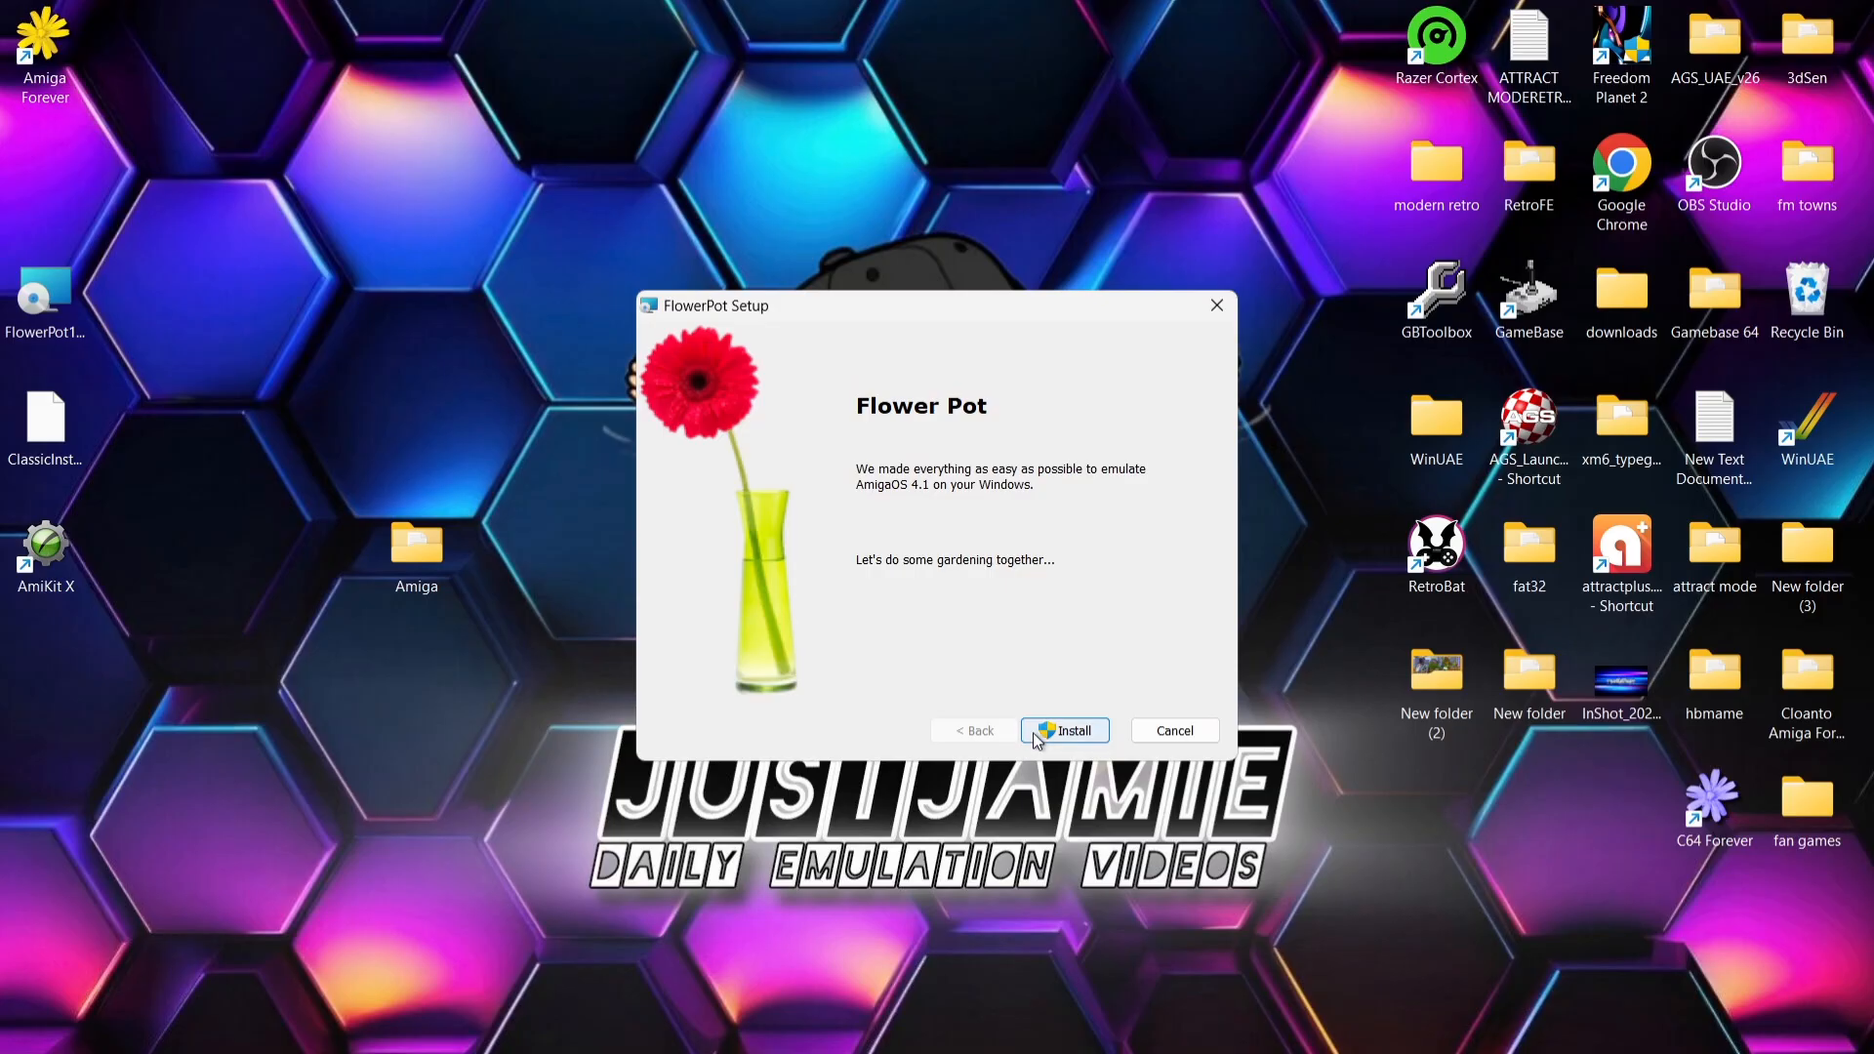
click(1067, 736)
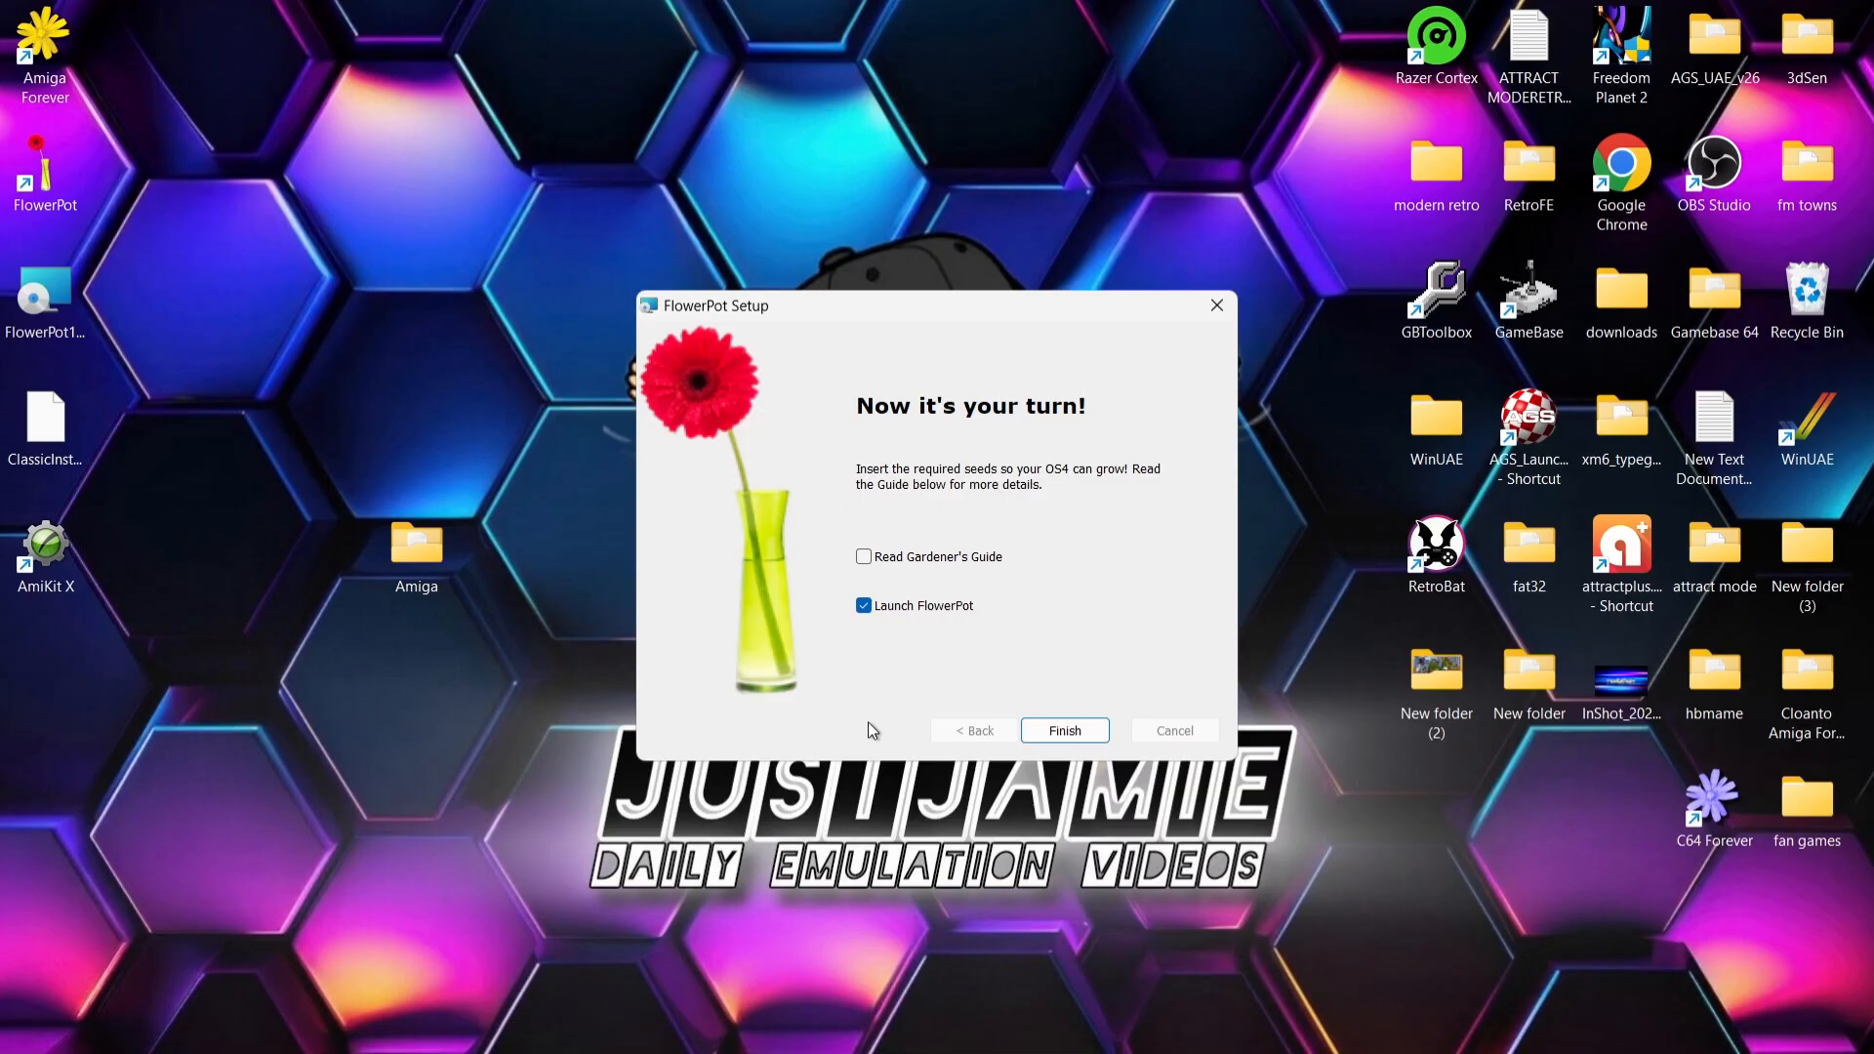
click(923, 613)
click(1047, 731)
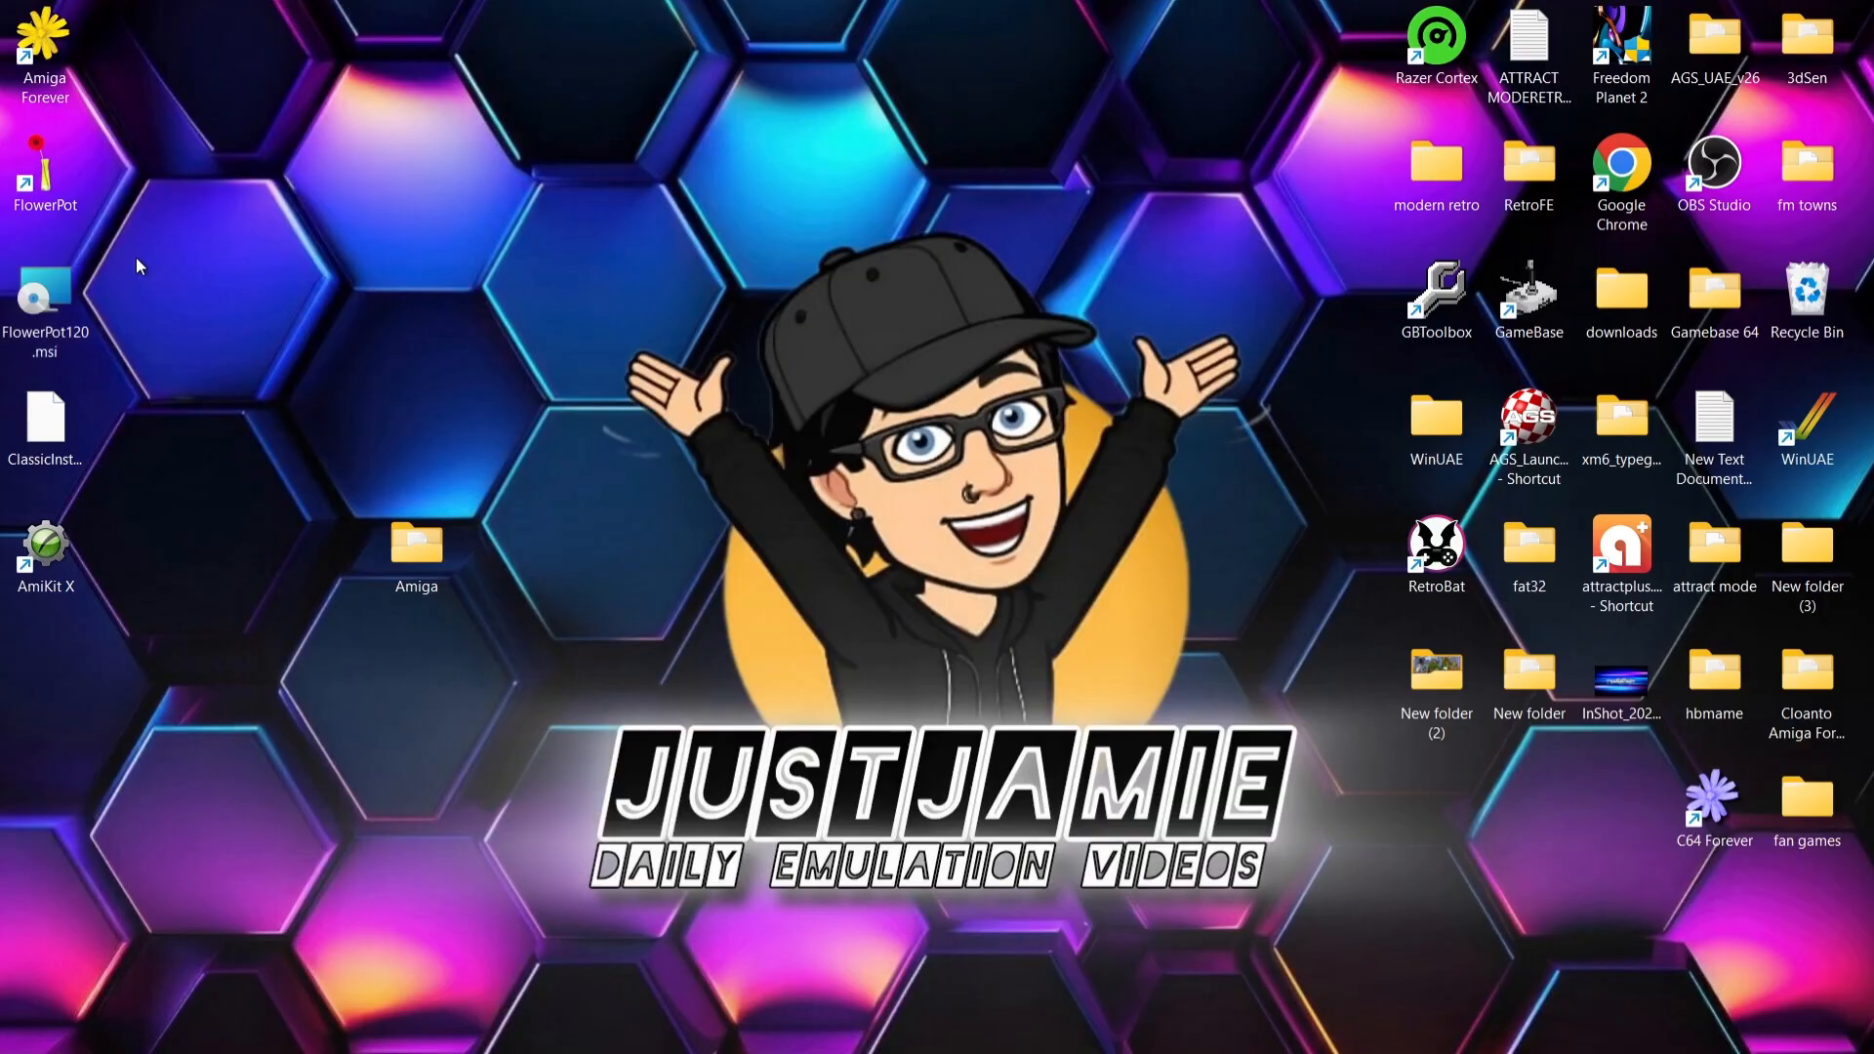
- Open FlowerPot's install location and check its ROMs folder for the Amiga ROM files and the ClassicInstallCD-53.71.iso image
mouse_move(37, 217)
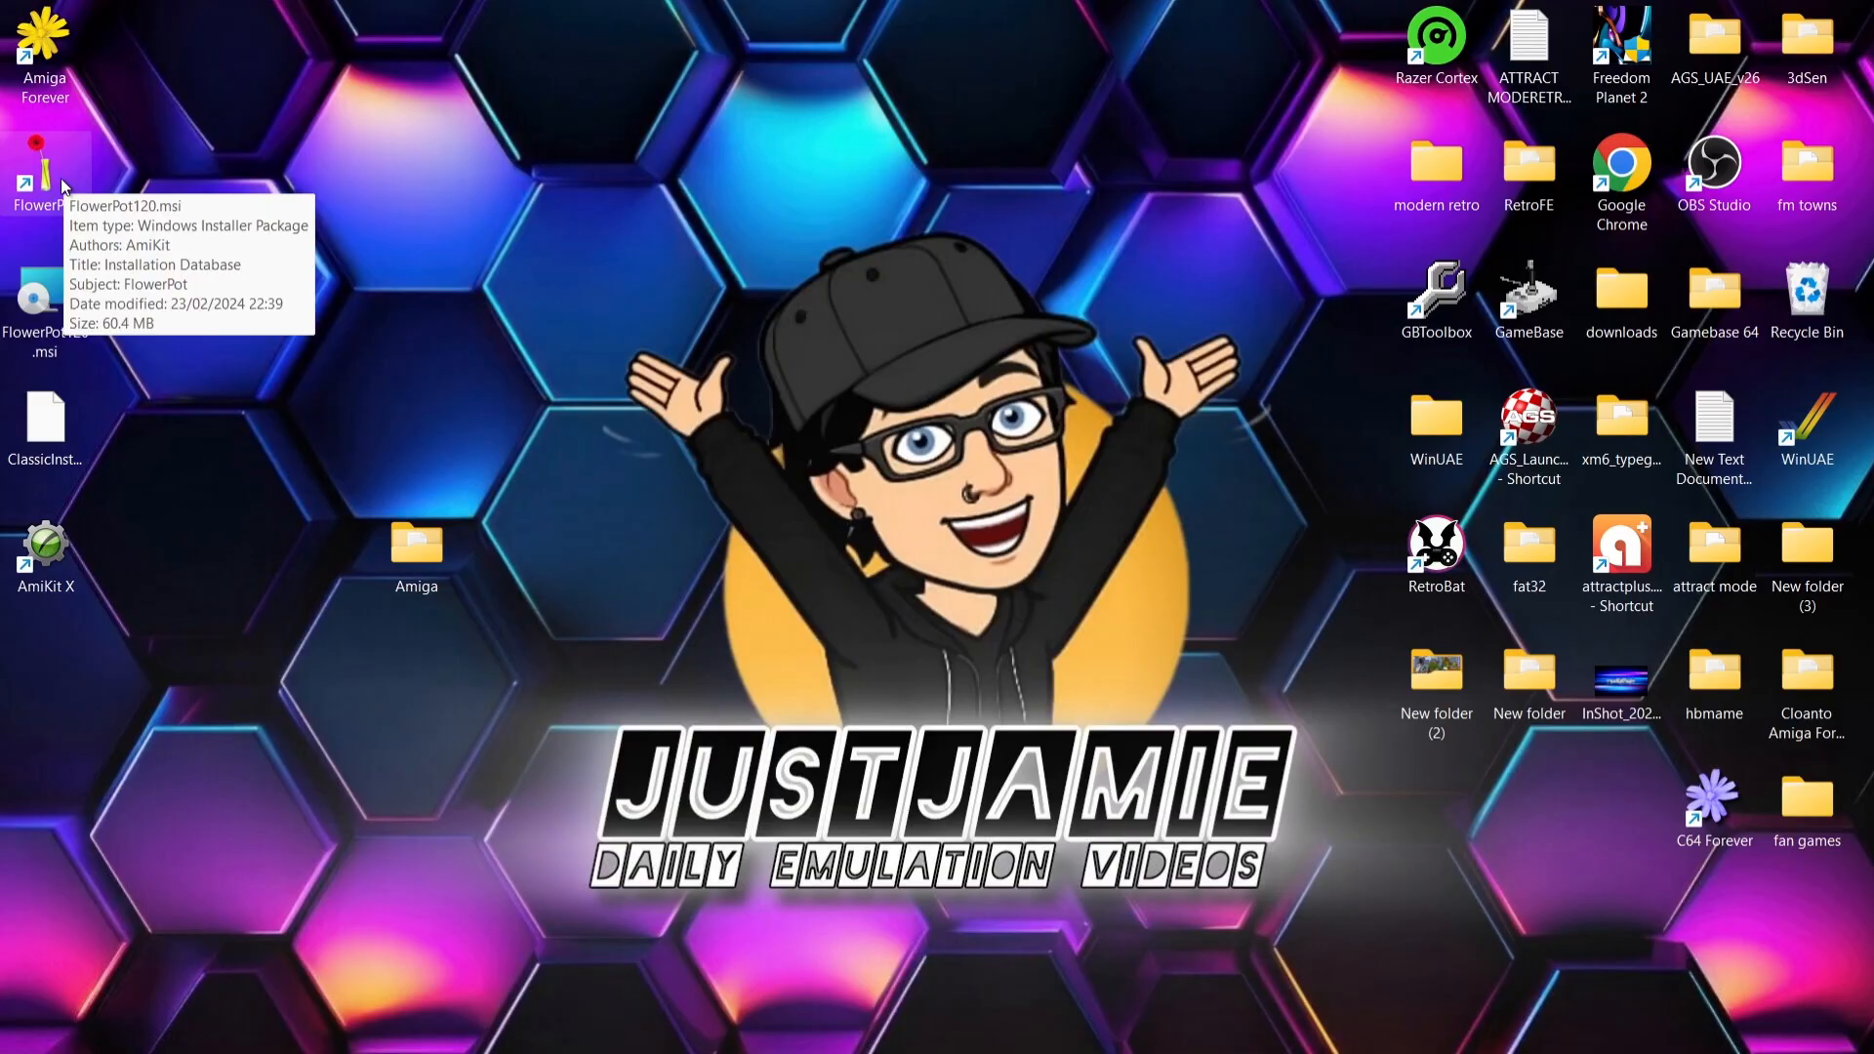
right_click(61, 186)
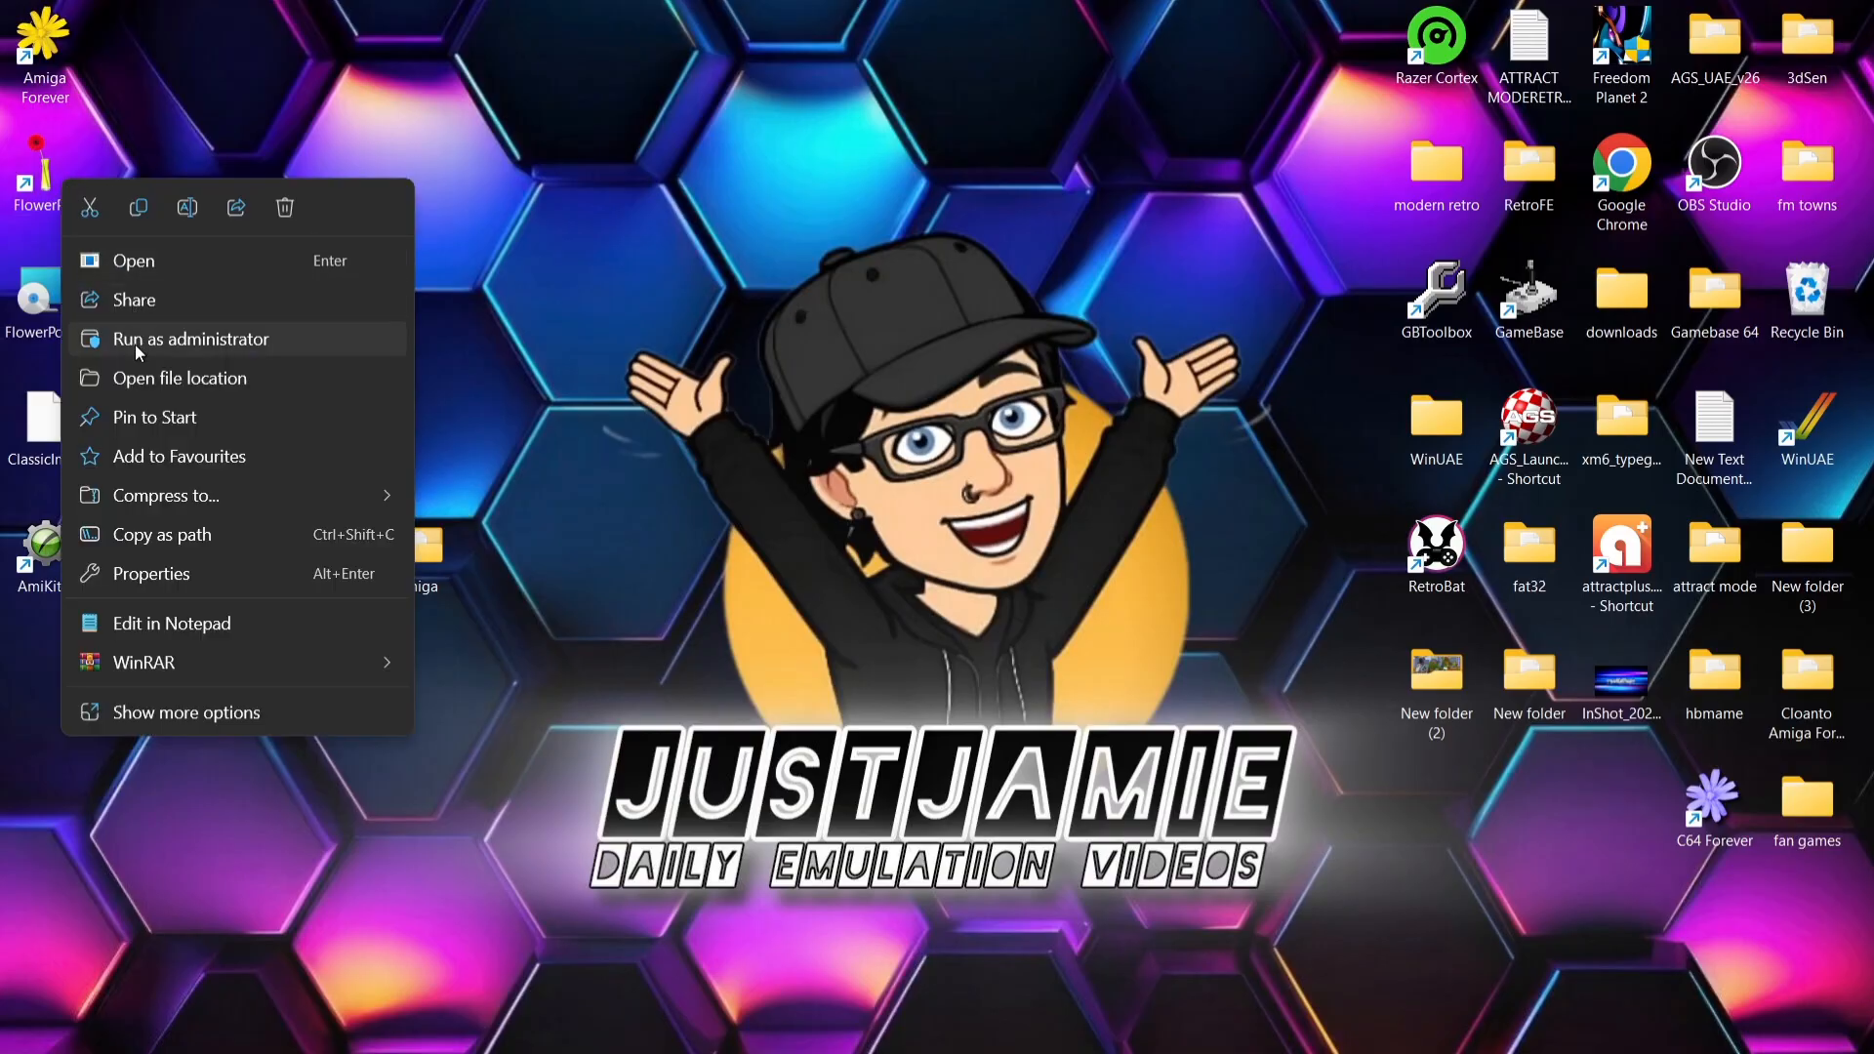
click(133, 379)
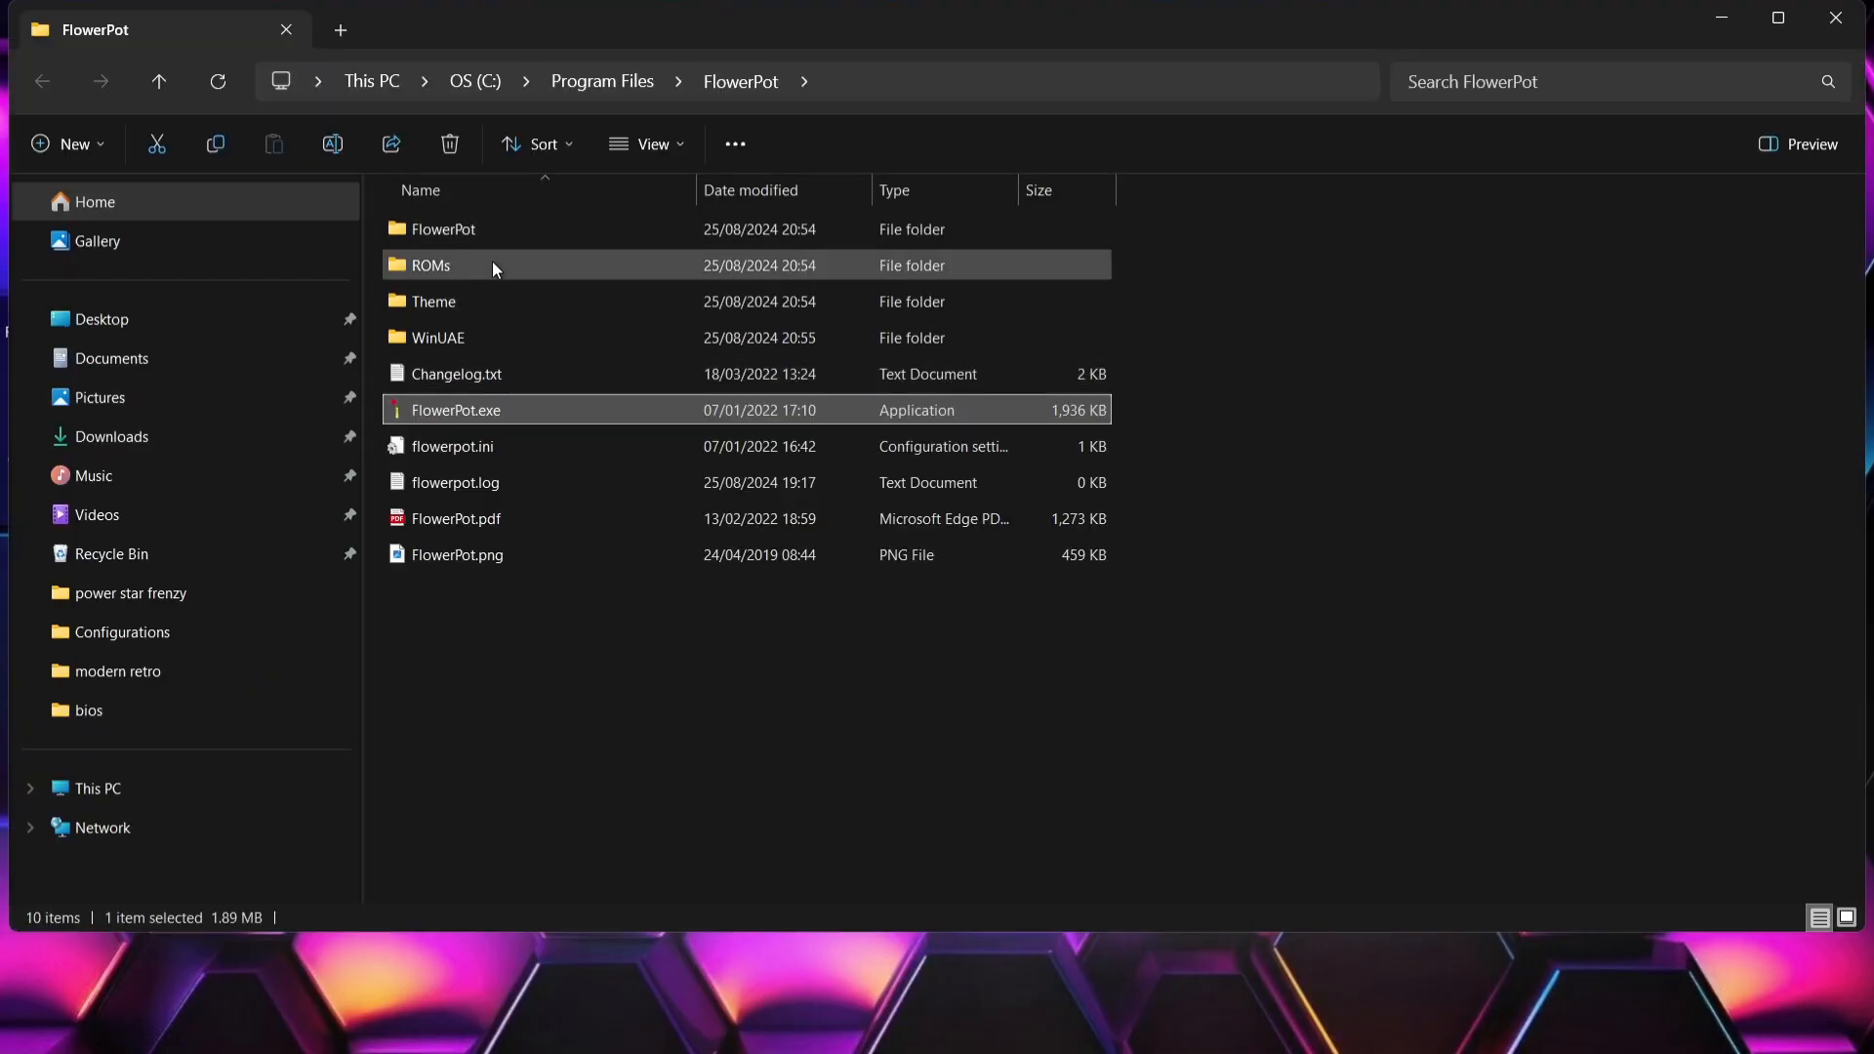
double_click(492, 264)
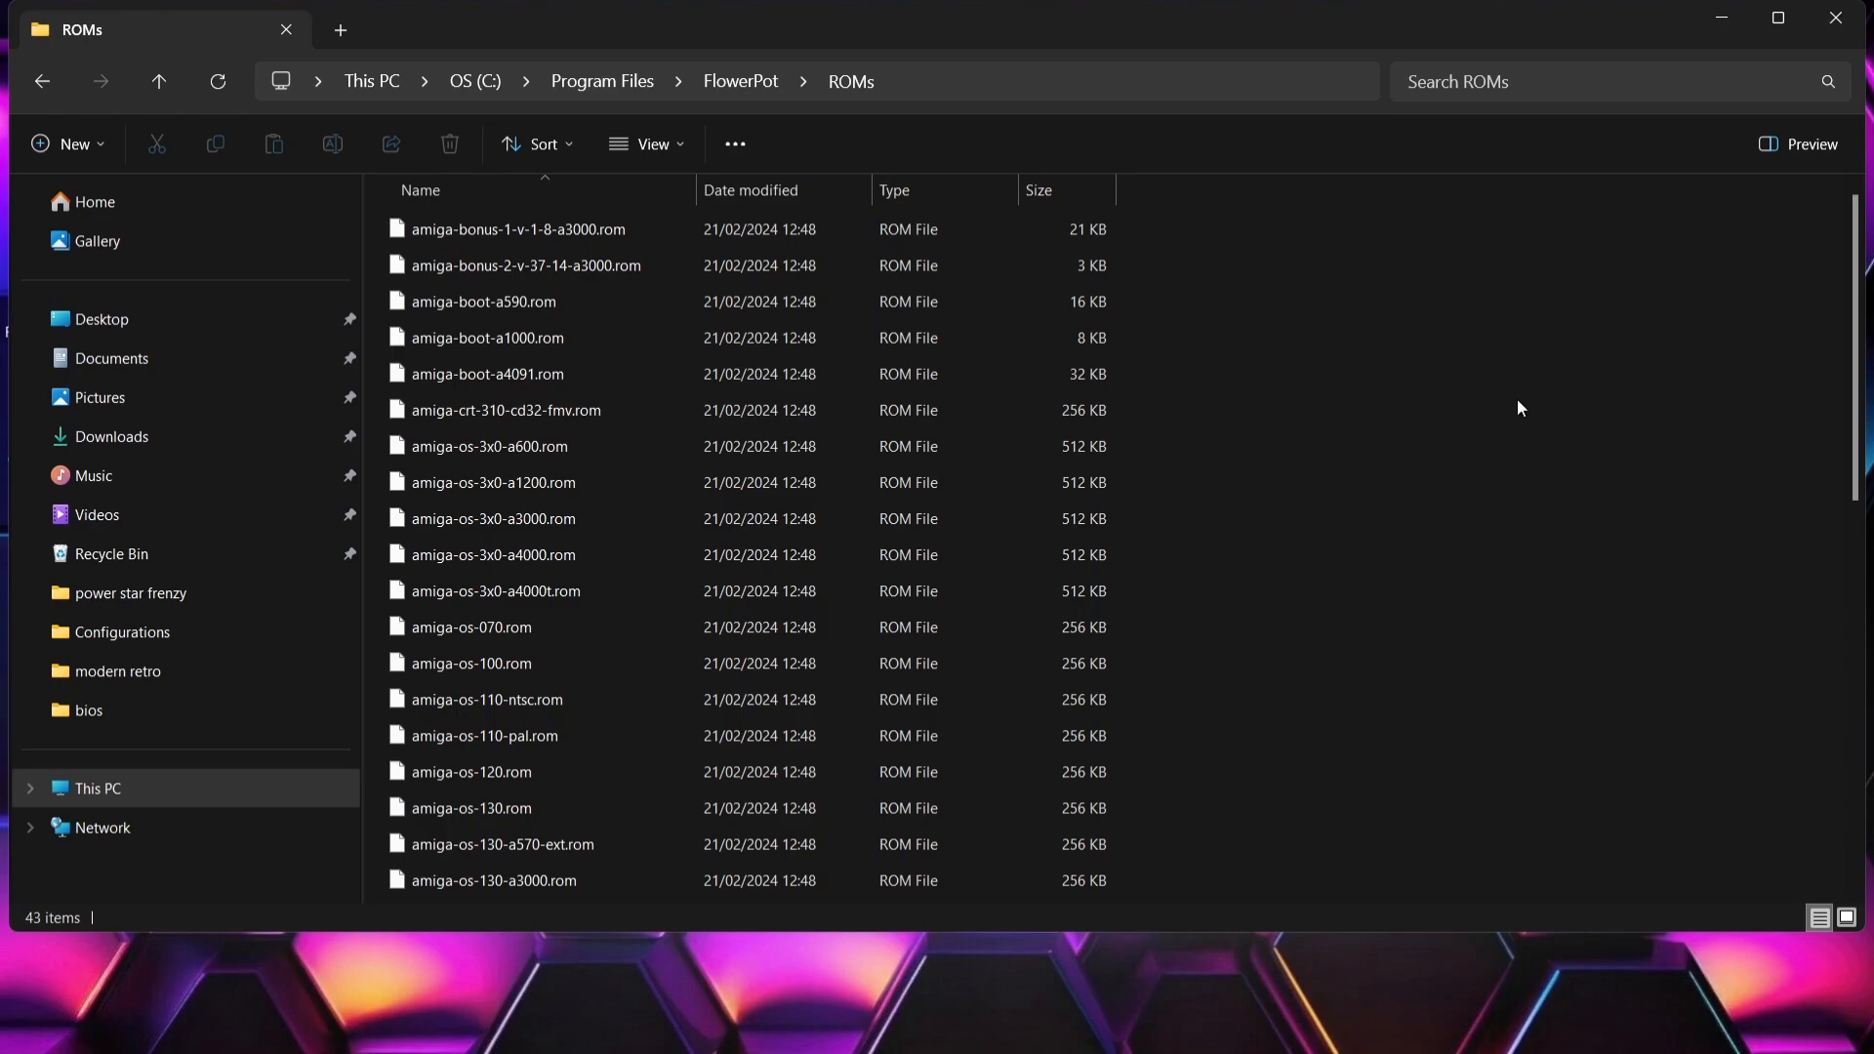
scroll(1858, 403, down, 5)
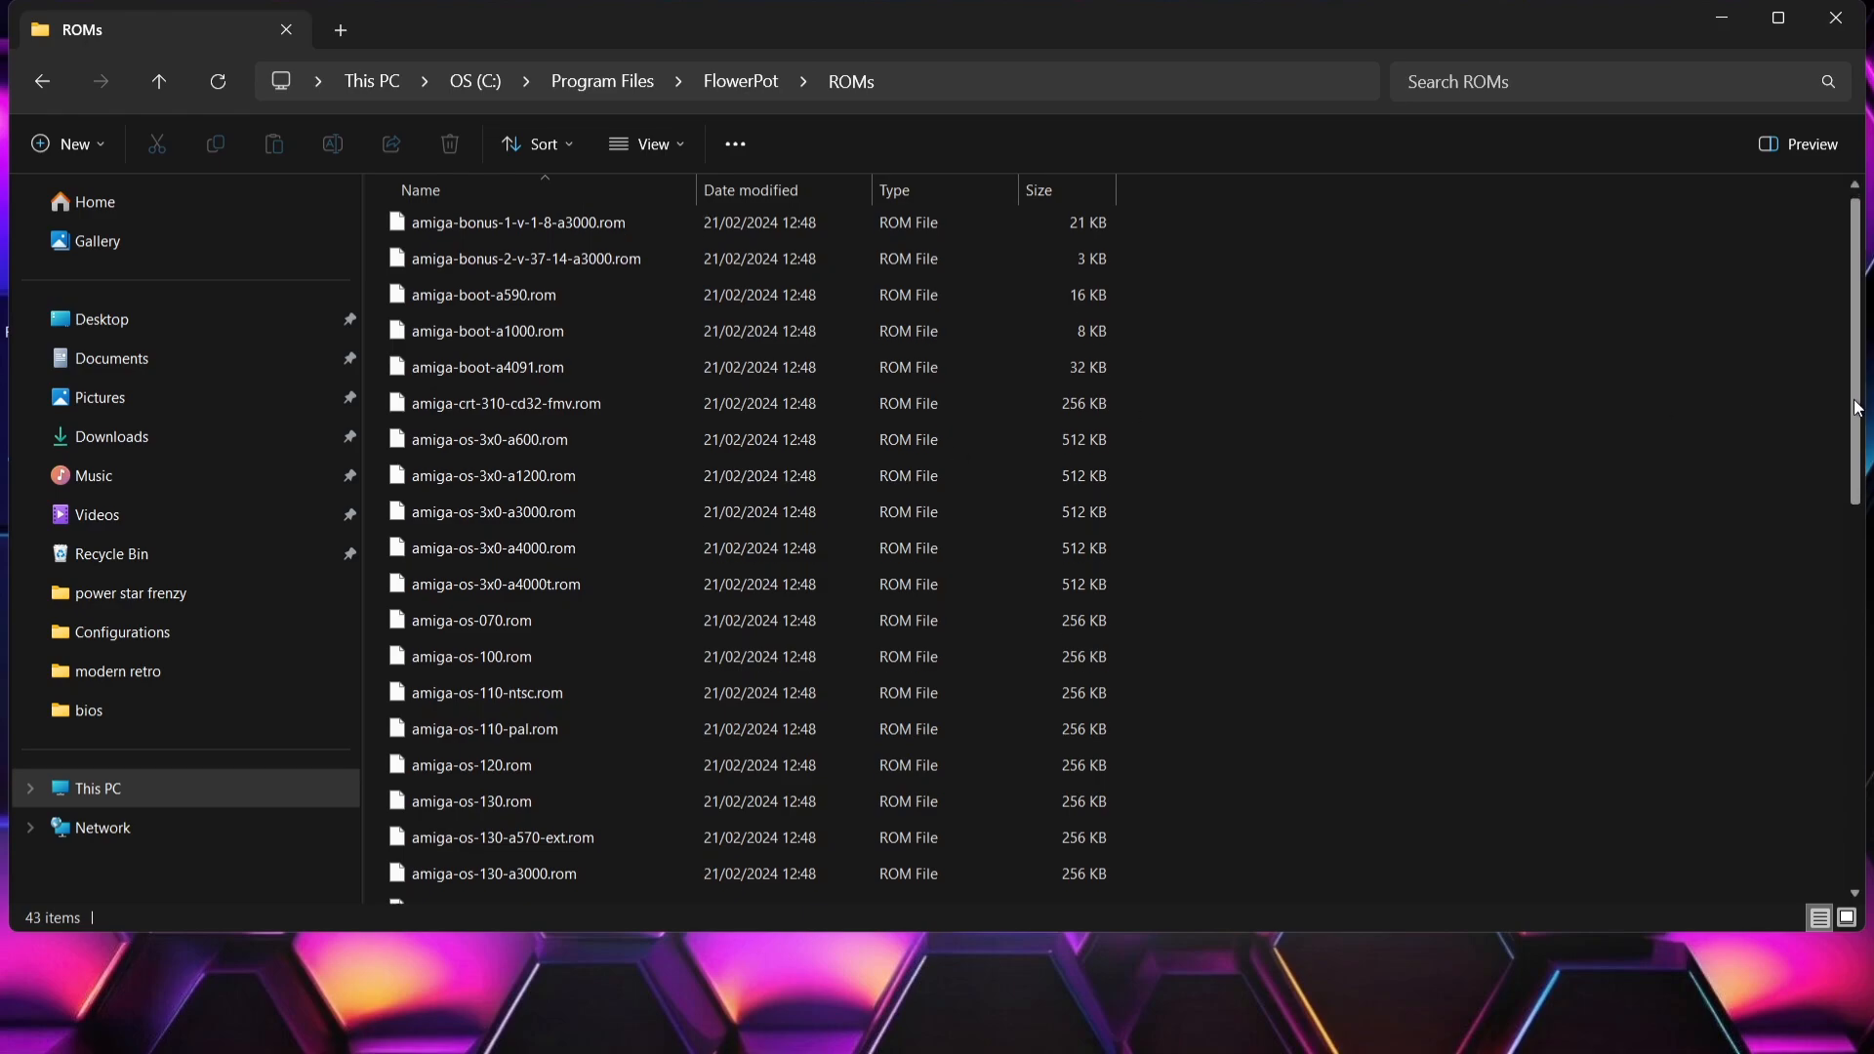
scroll(1858, 403, down, 4)
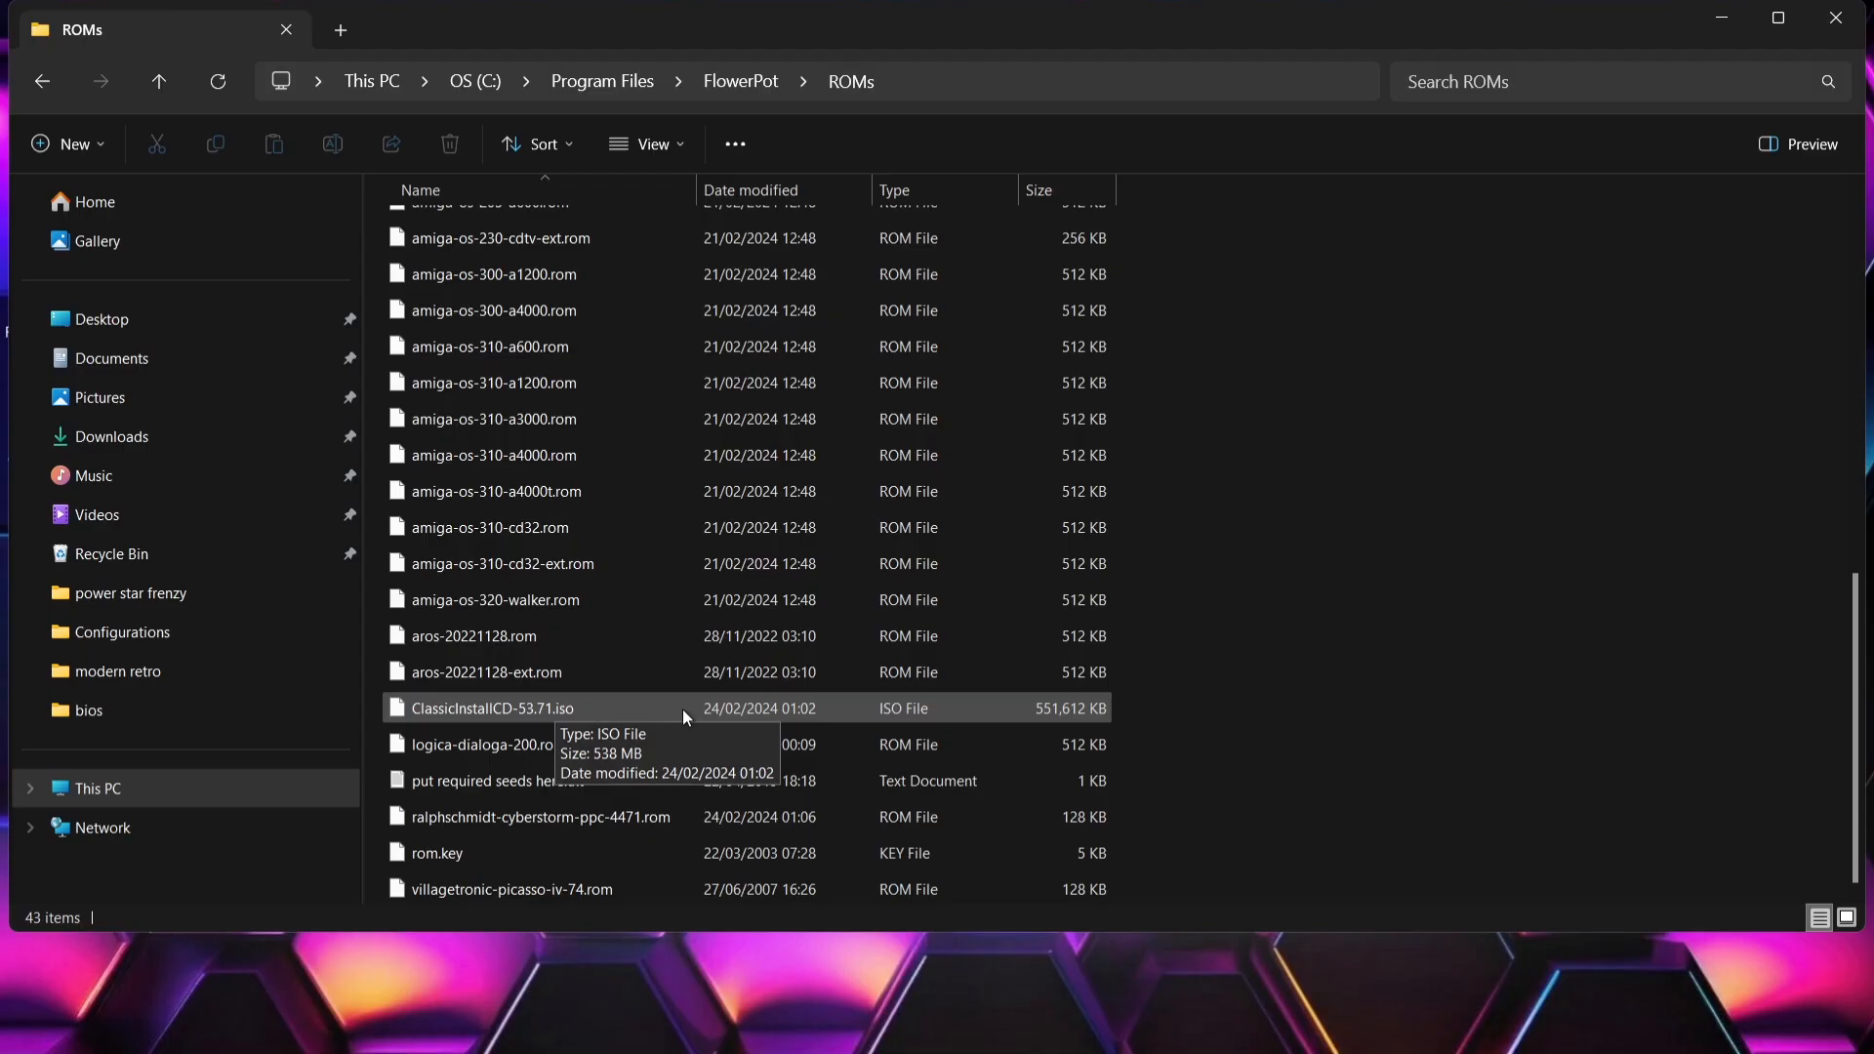
click(1837, 18)
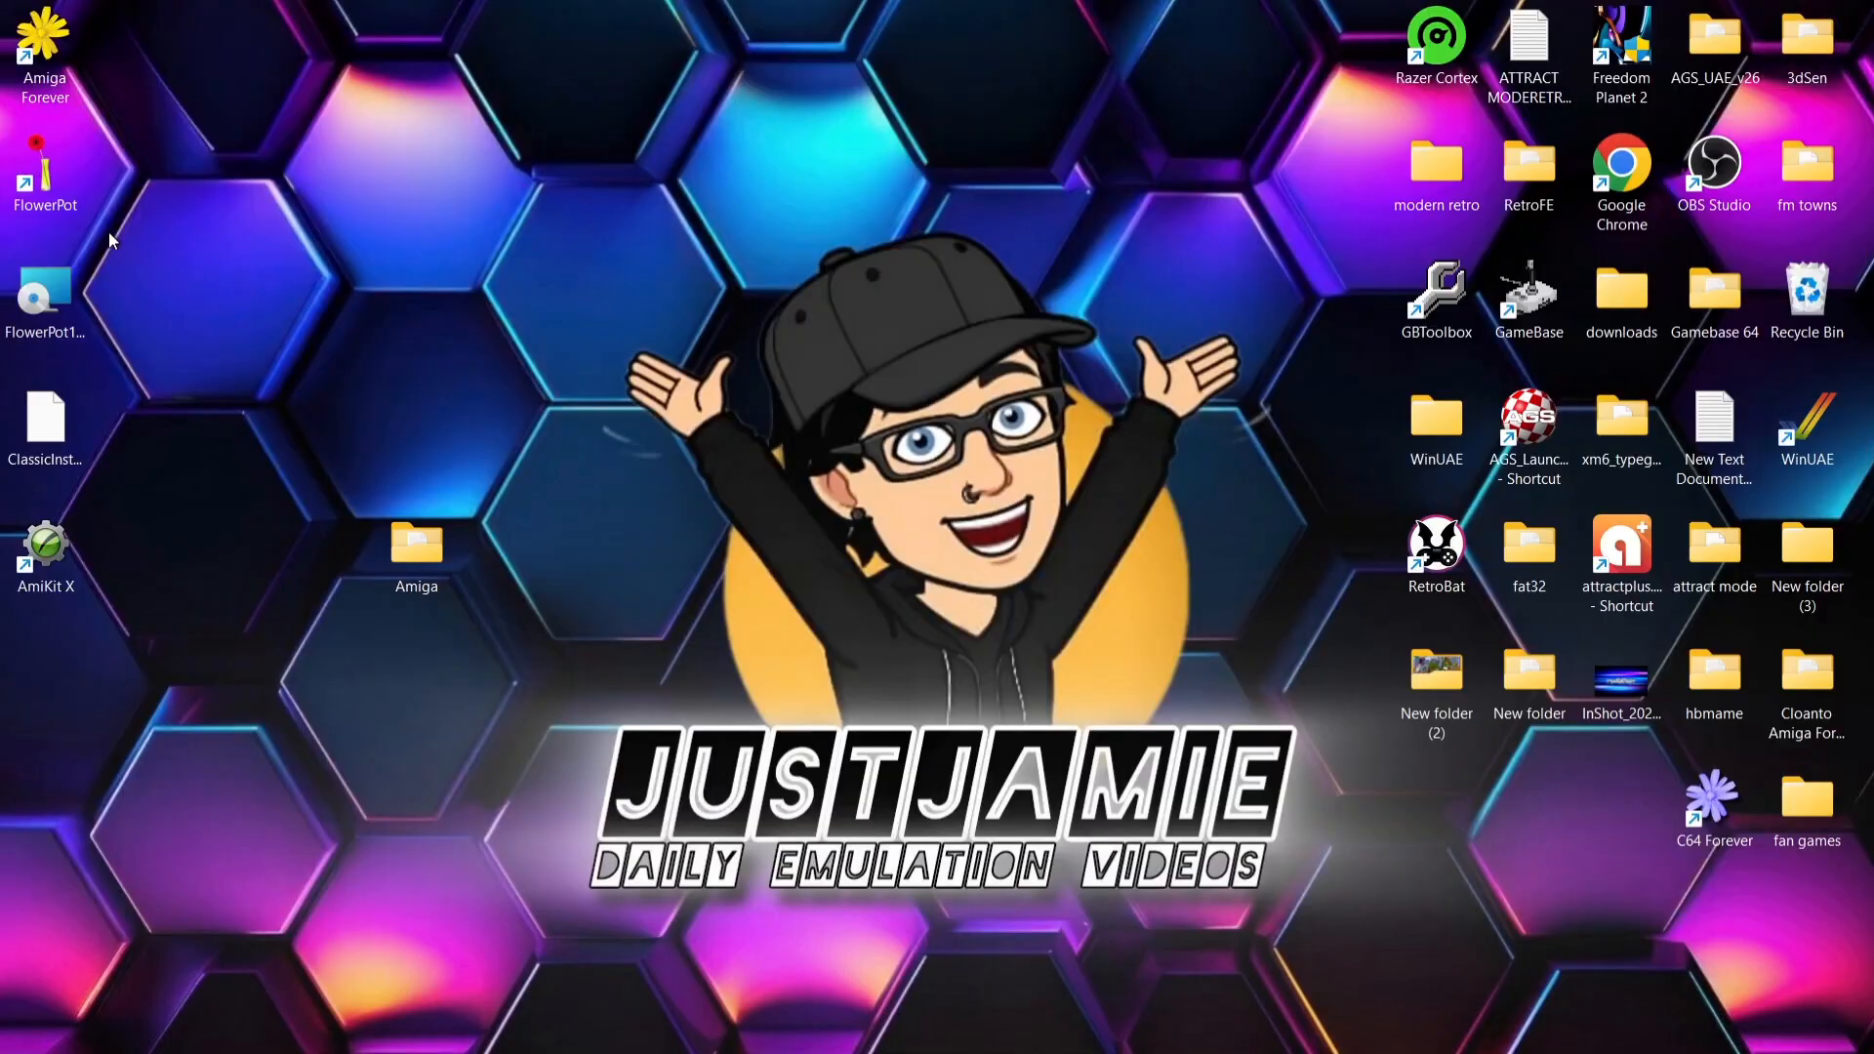
- Start the OS4 installation from FlowerPot and set the WinUAE native display to Fullscreen at 1920x1080
double_click(27, 191)
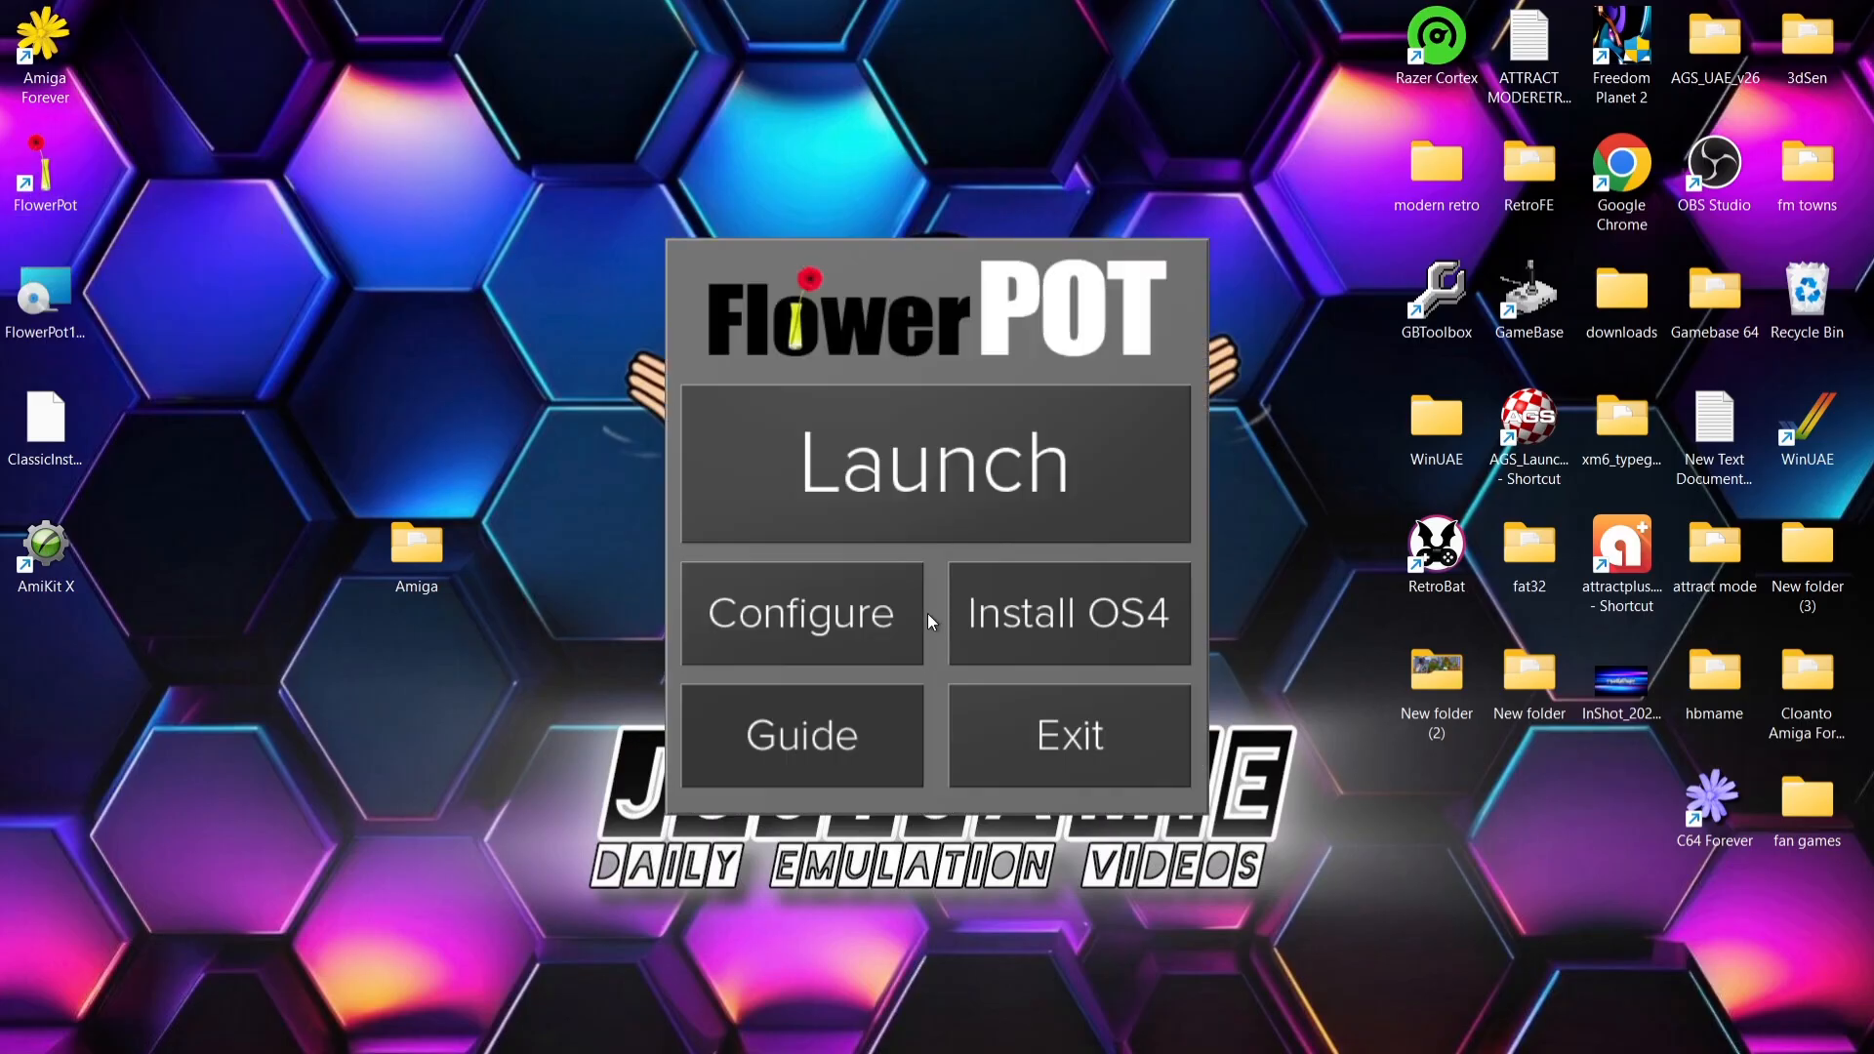
click(1029, 621)
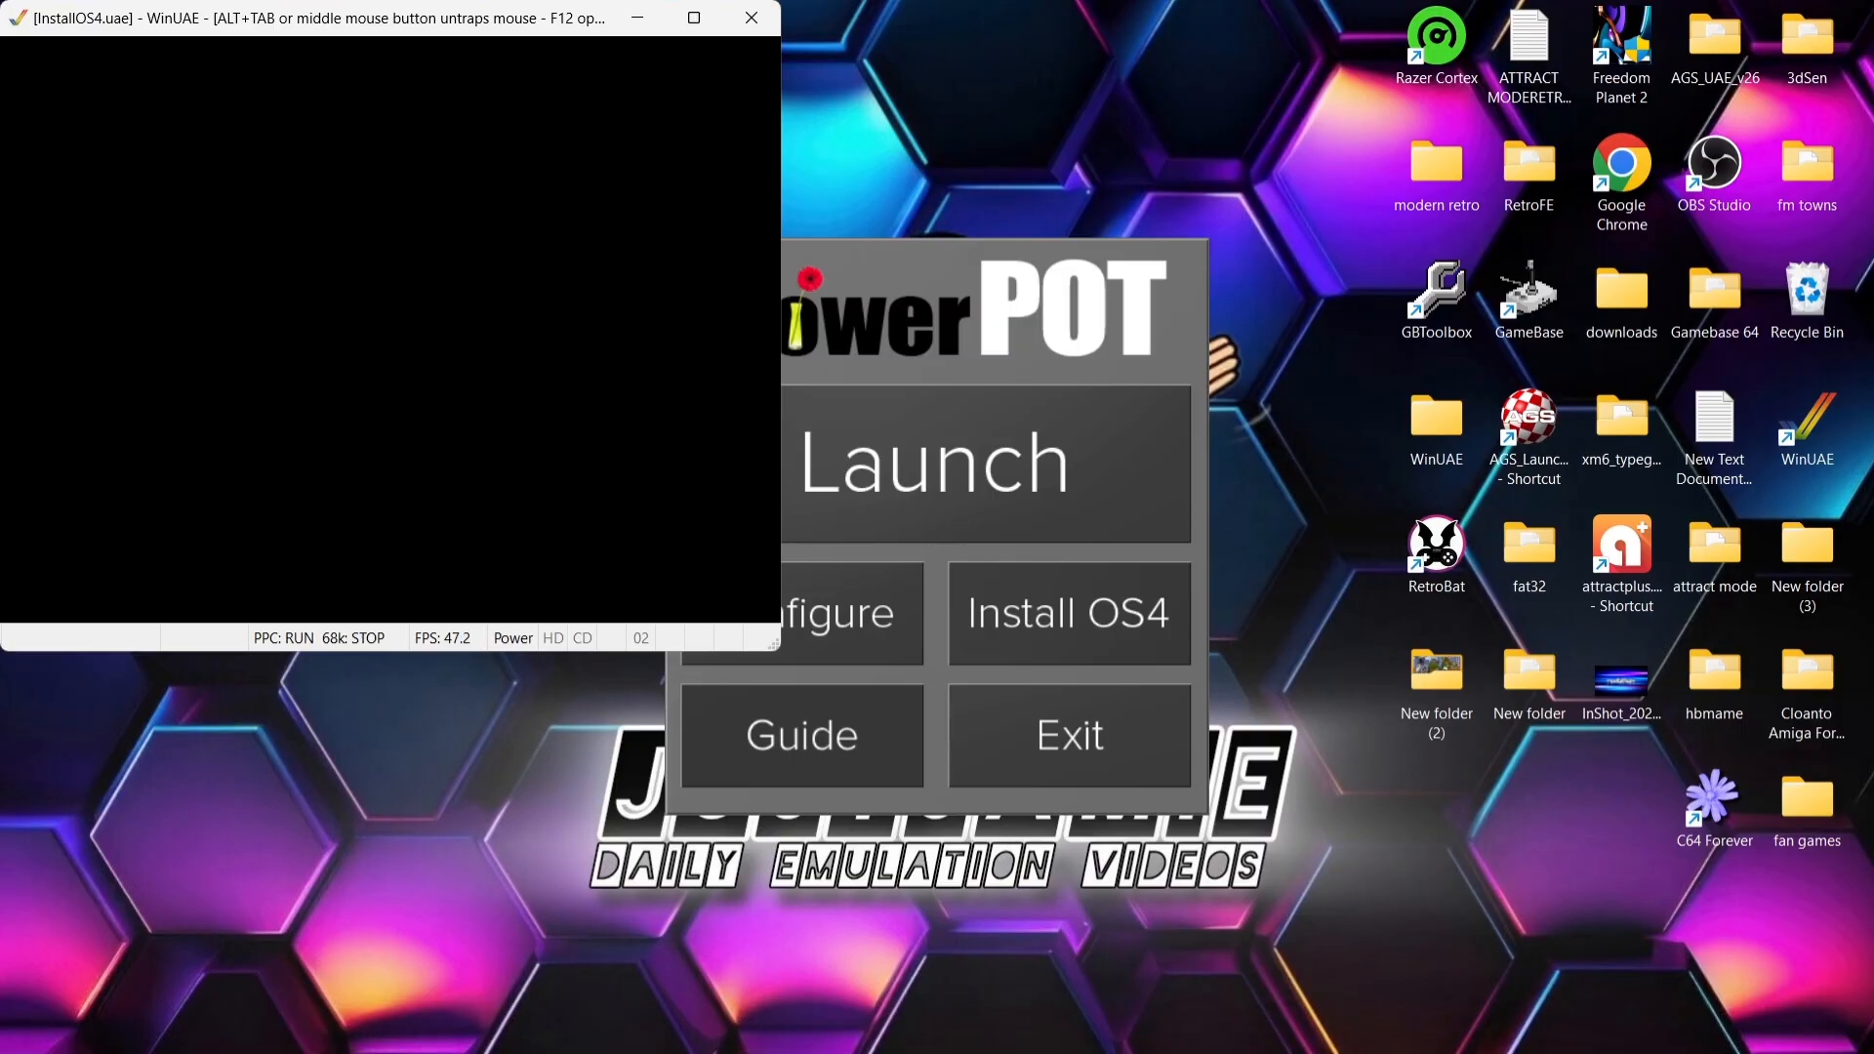
key(F12)
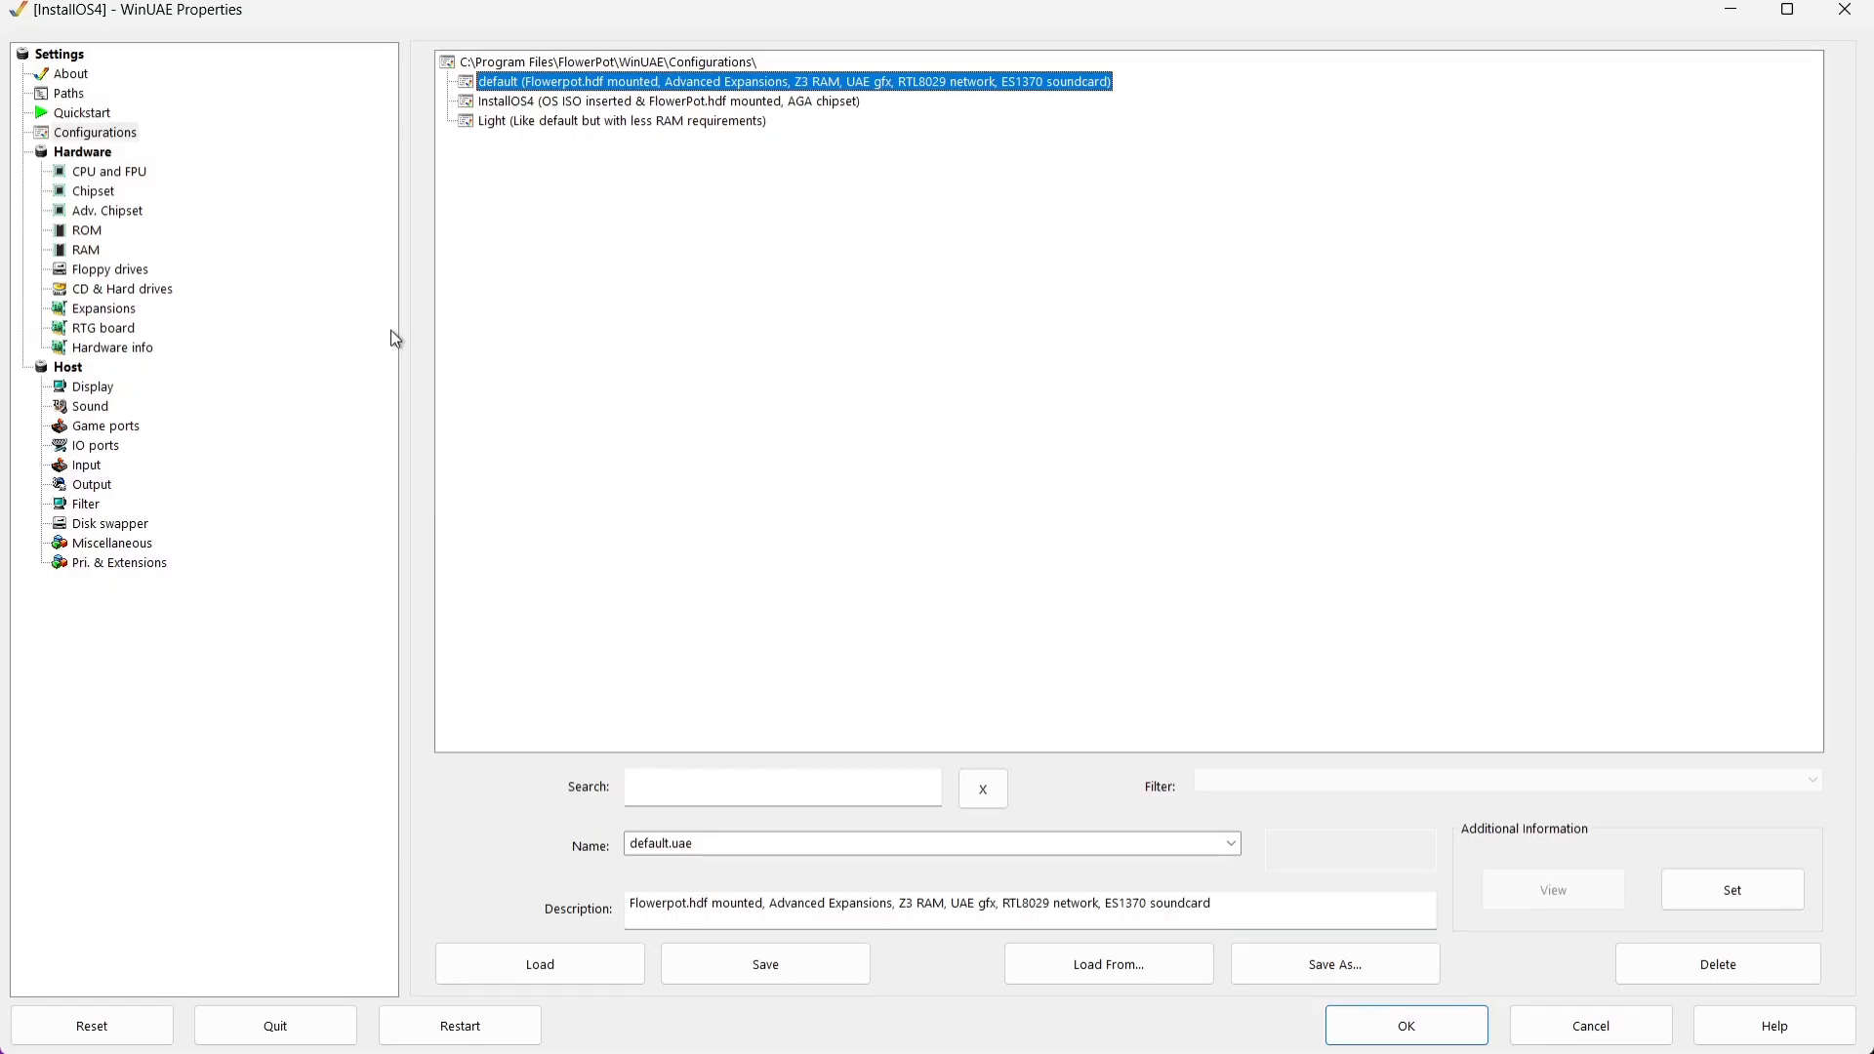
click(93, 388)
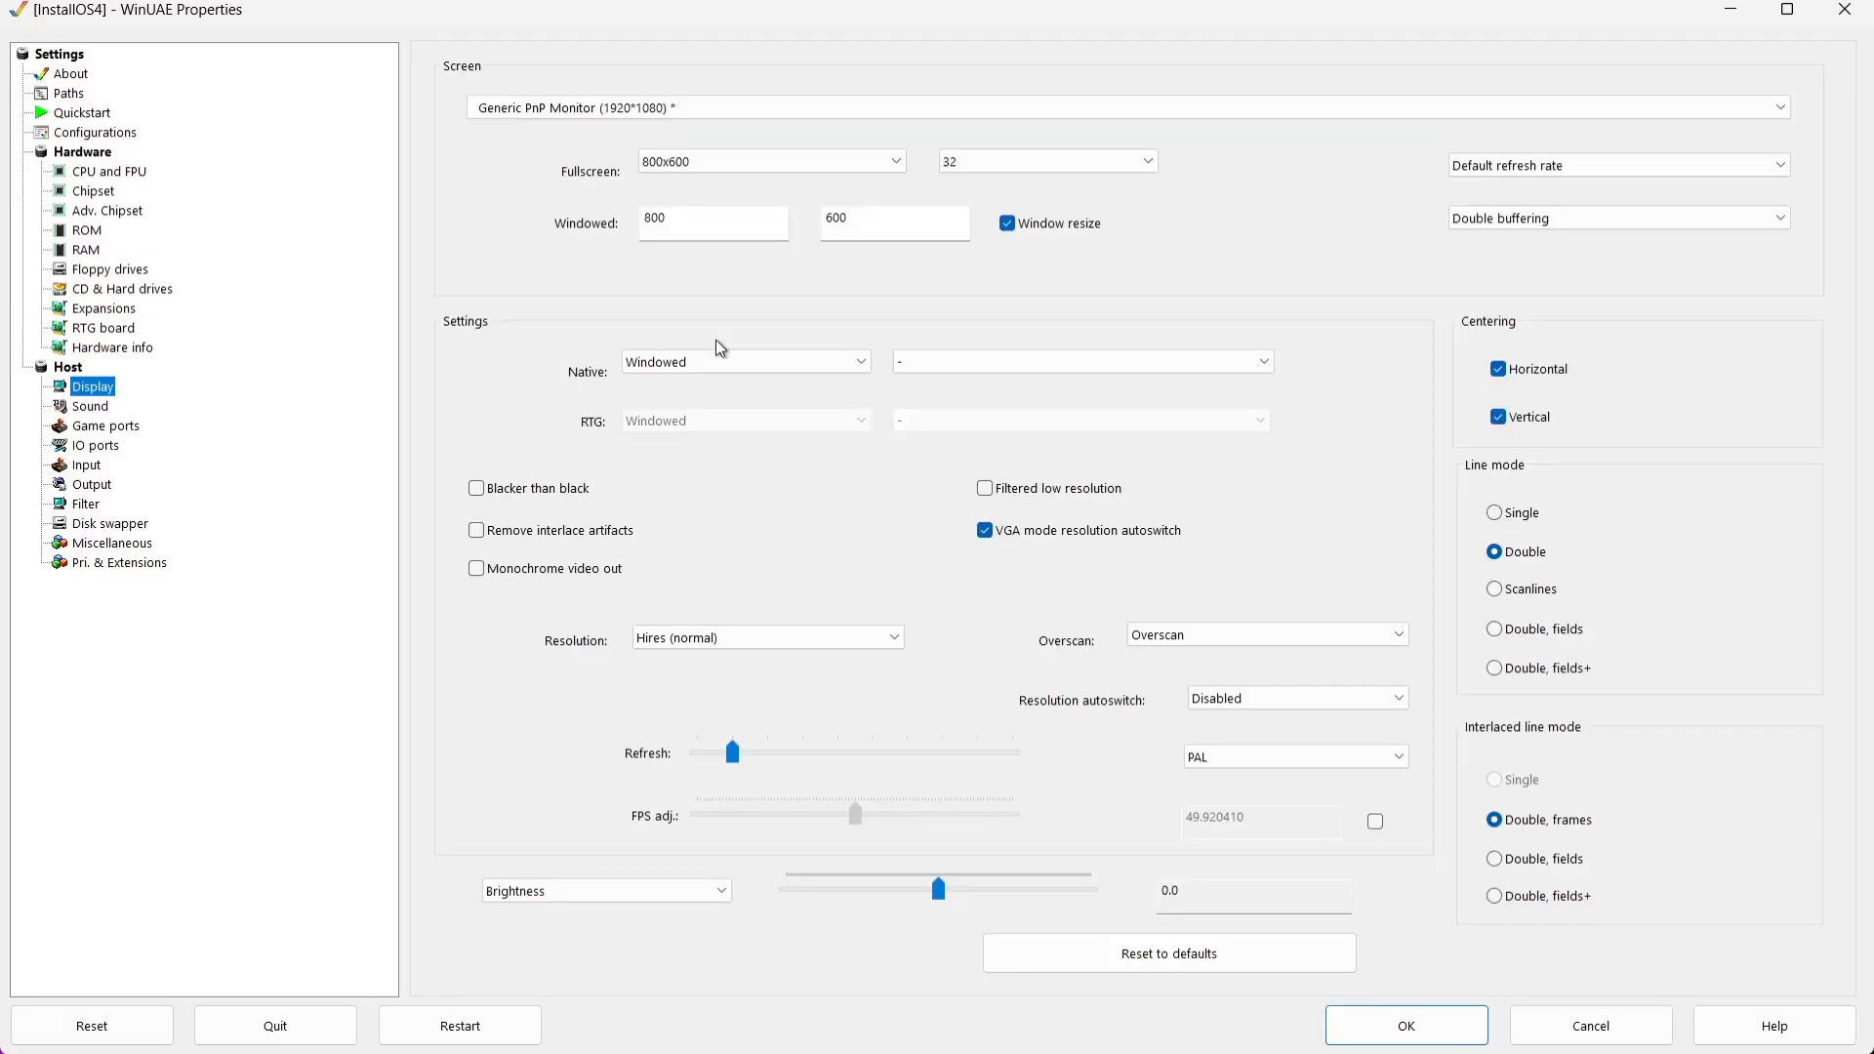
click(746, 361)
click(740, 402)
click(902, 162)
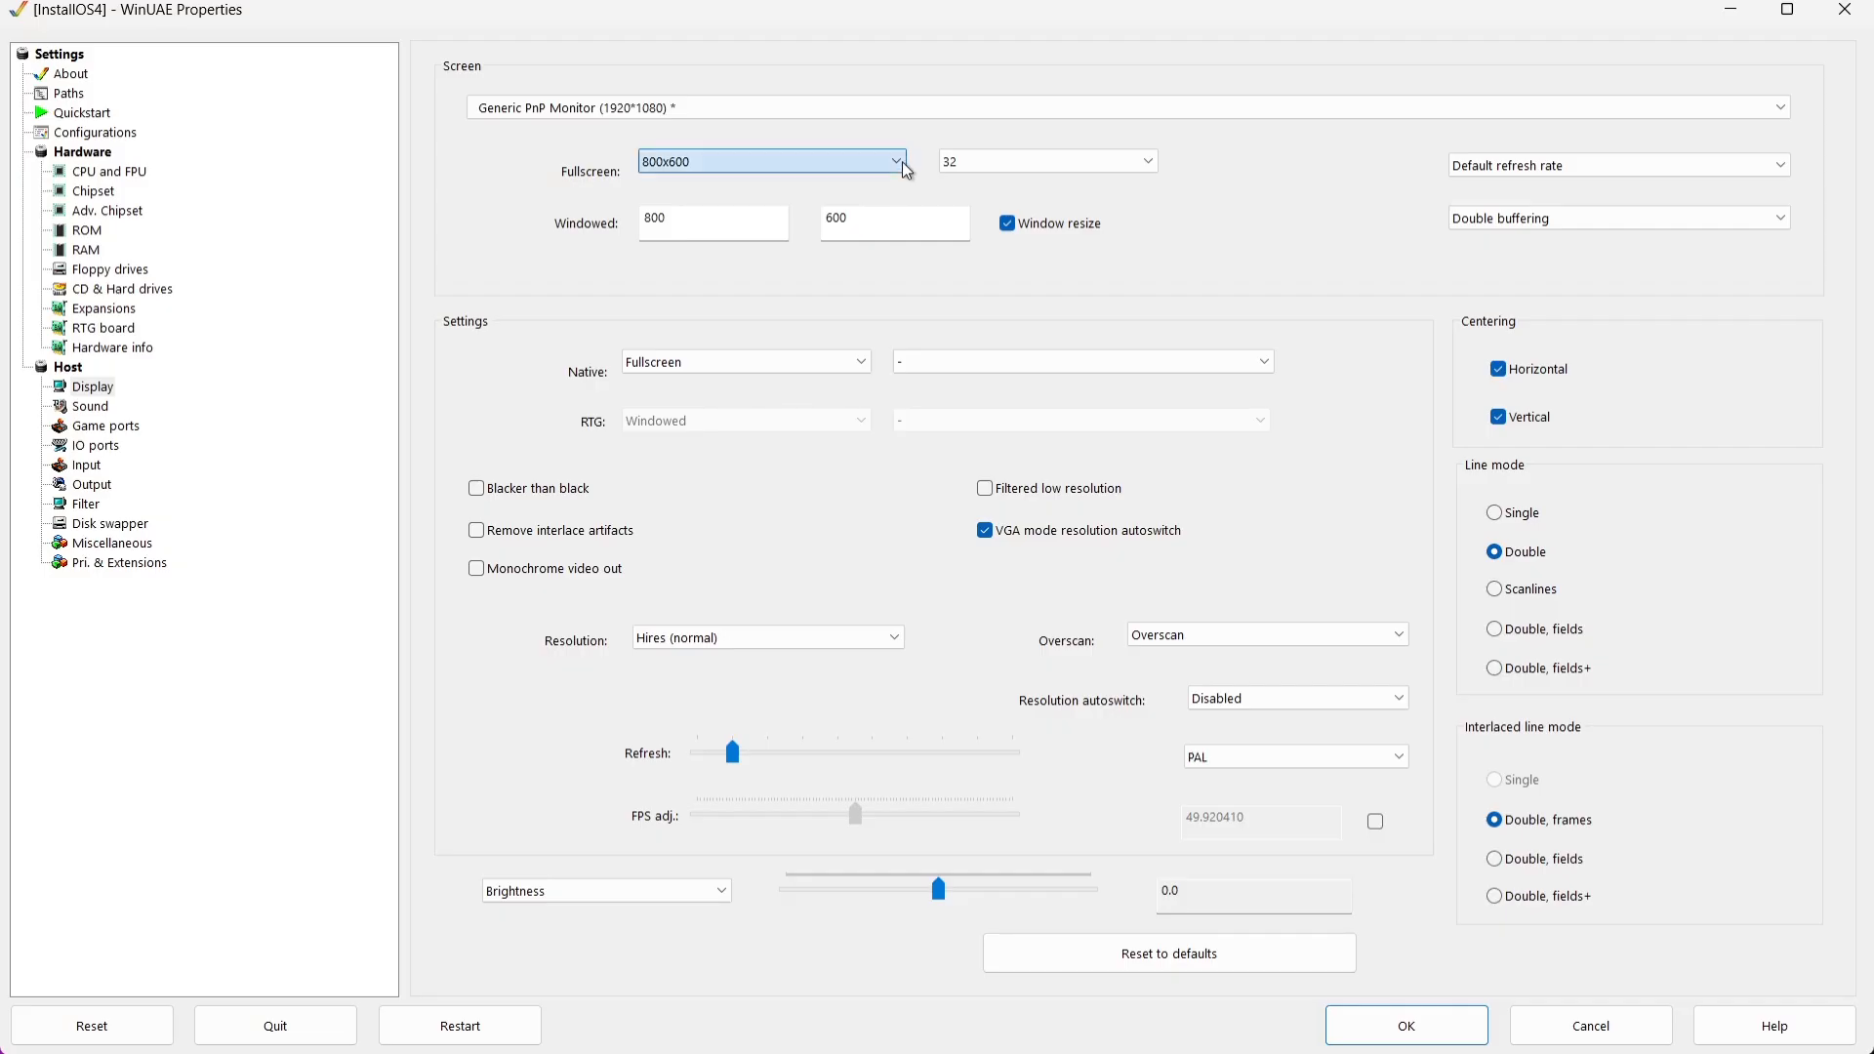
click(825, 450)
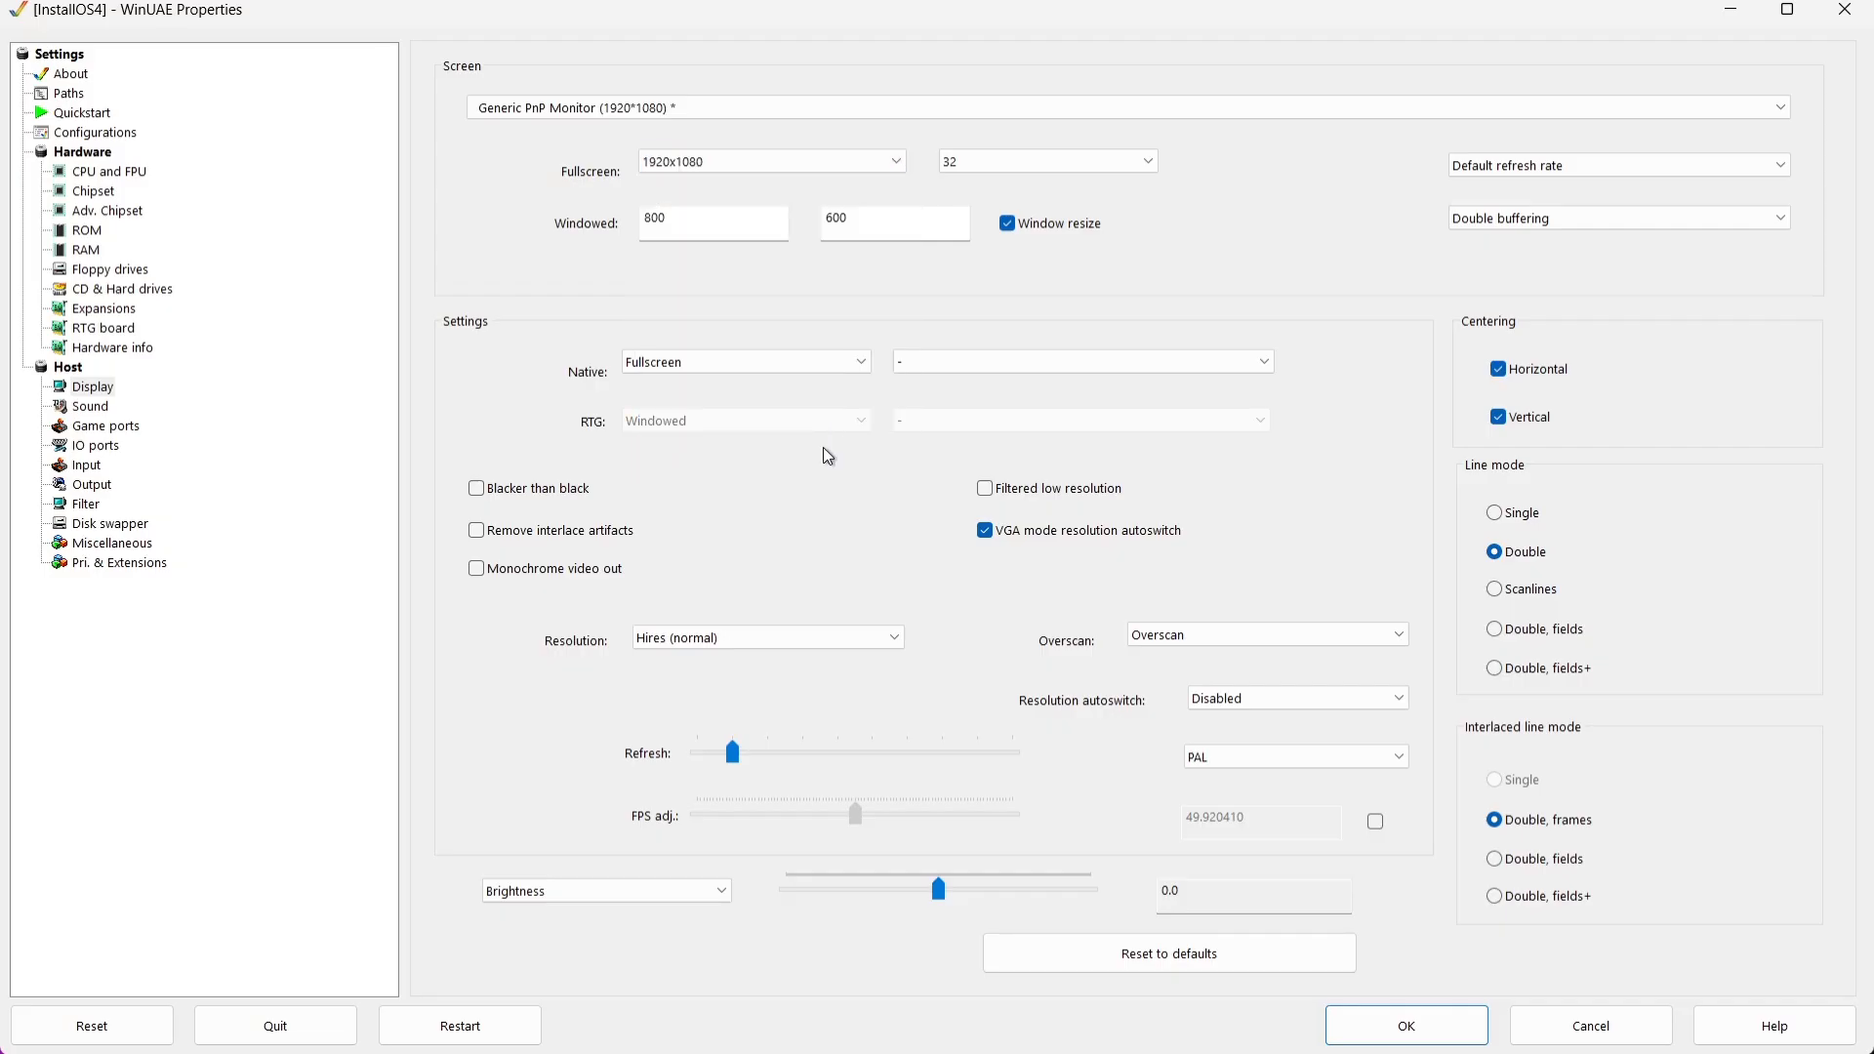
click(1345, 1023)
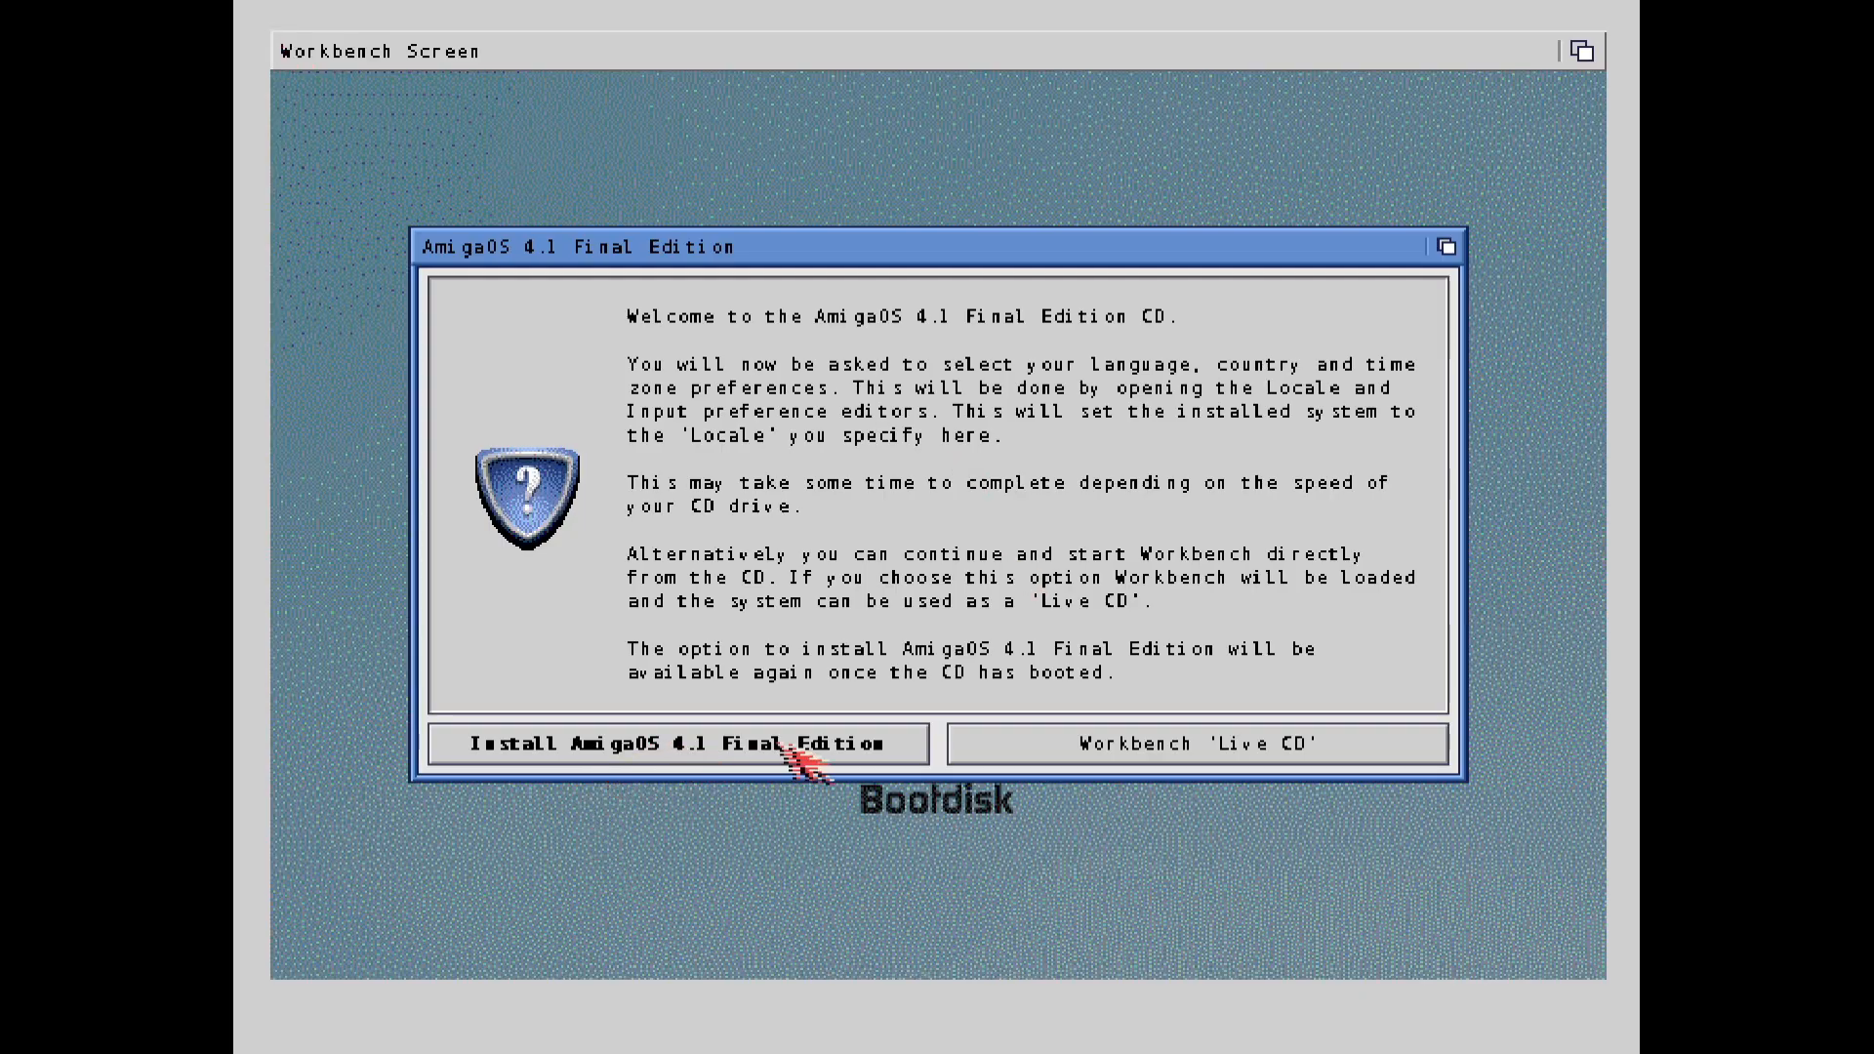
- Begin the AmigaOS 4.1 Final Edition installation and choose british english with the ISO-8859-1 charset as the preferred language
click(848, 744)
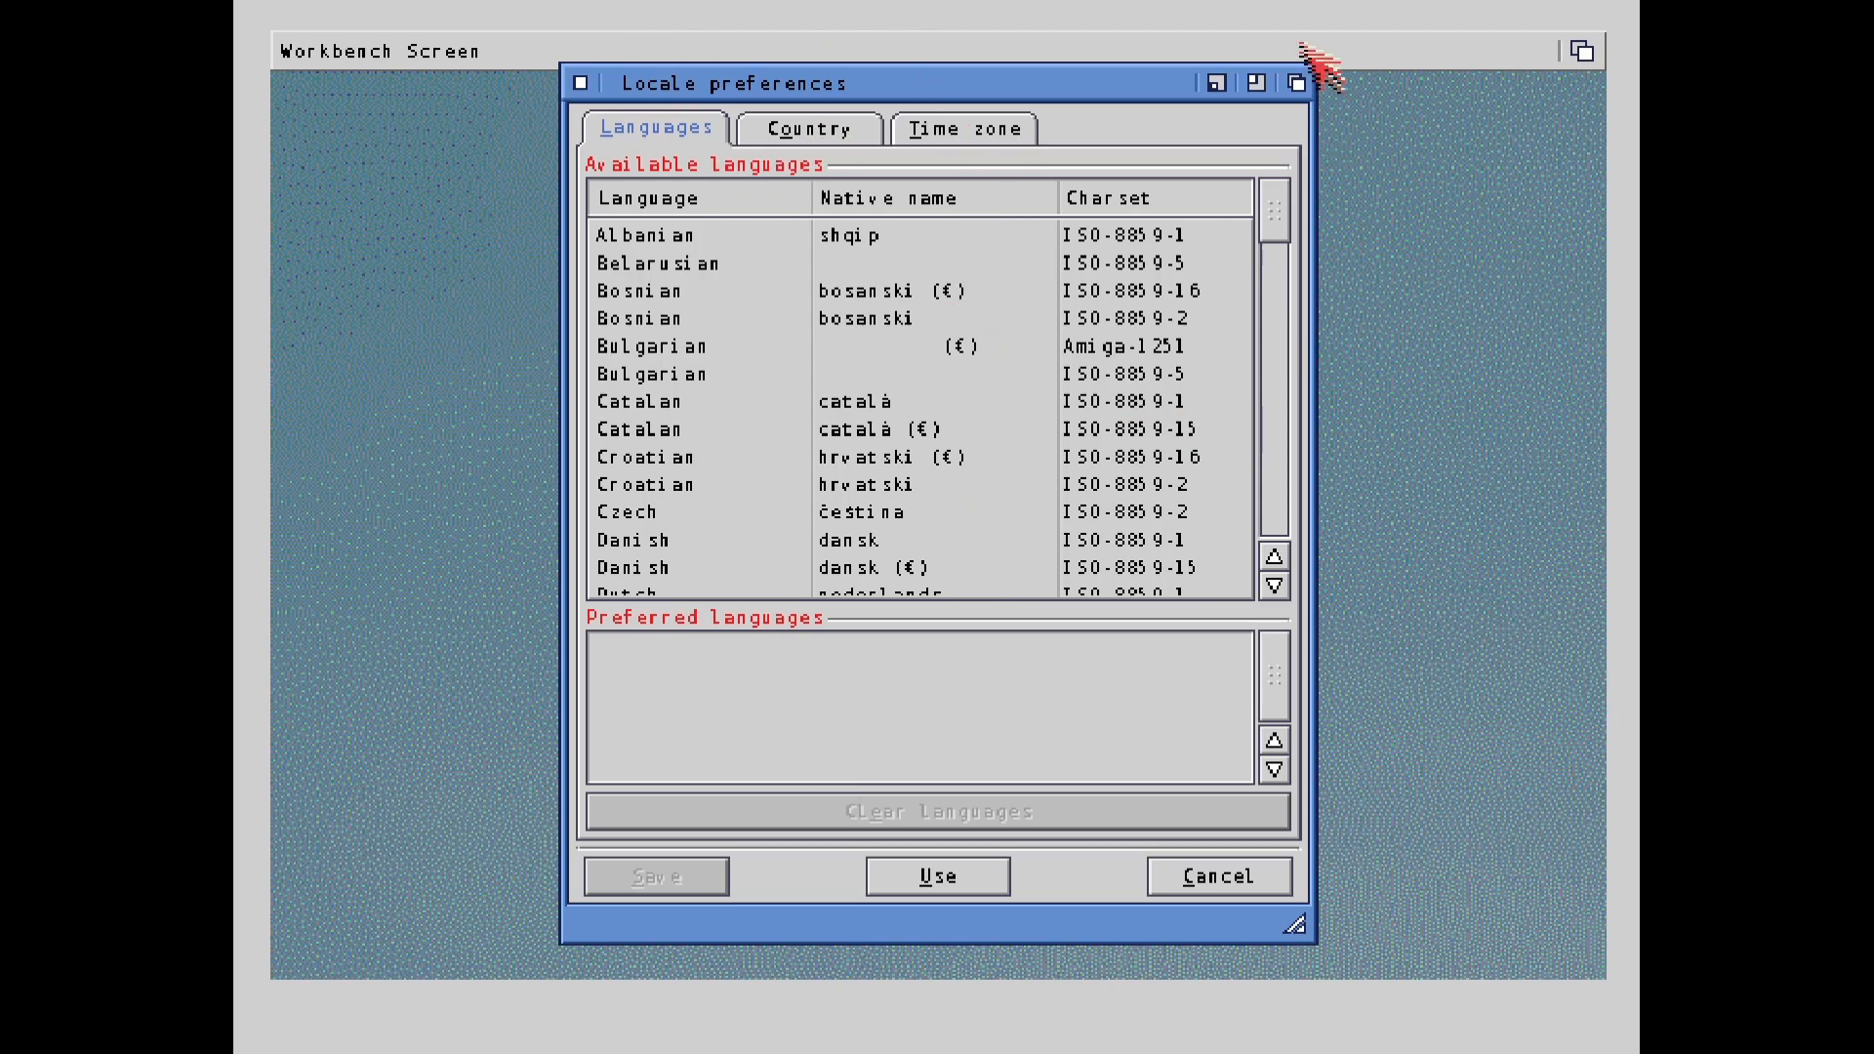
drag(1276, 188, 1272, 283)
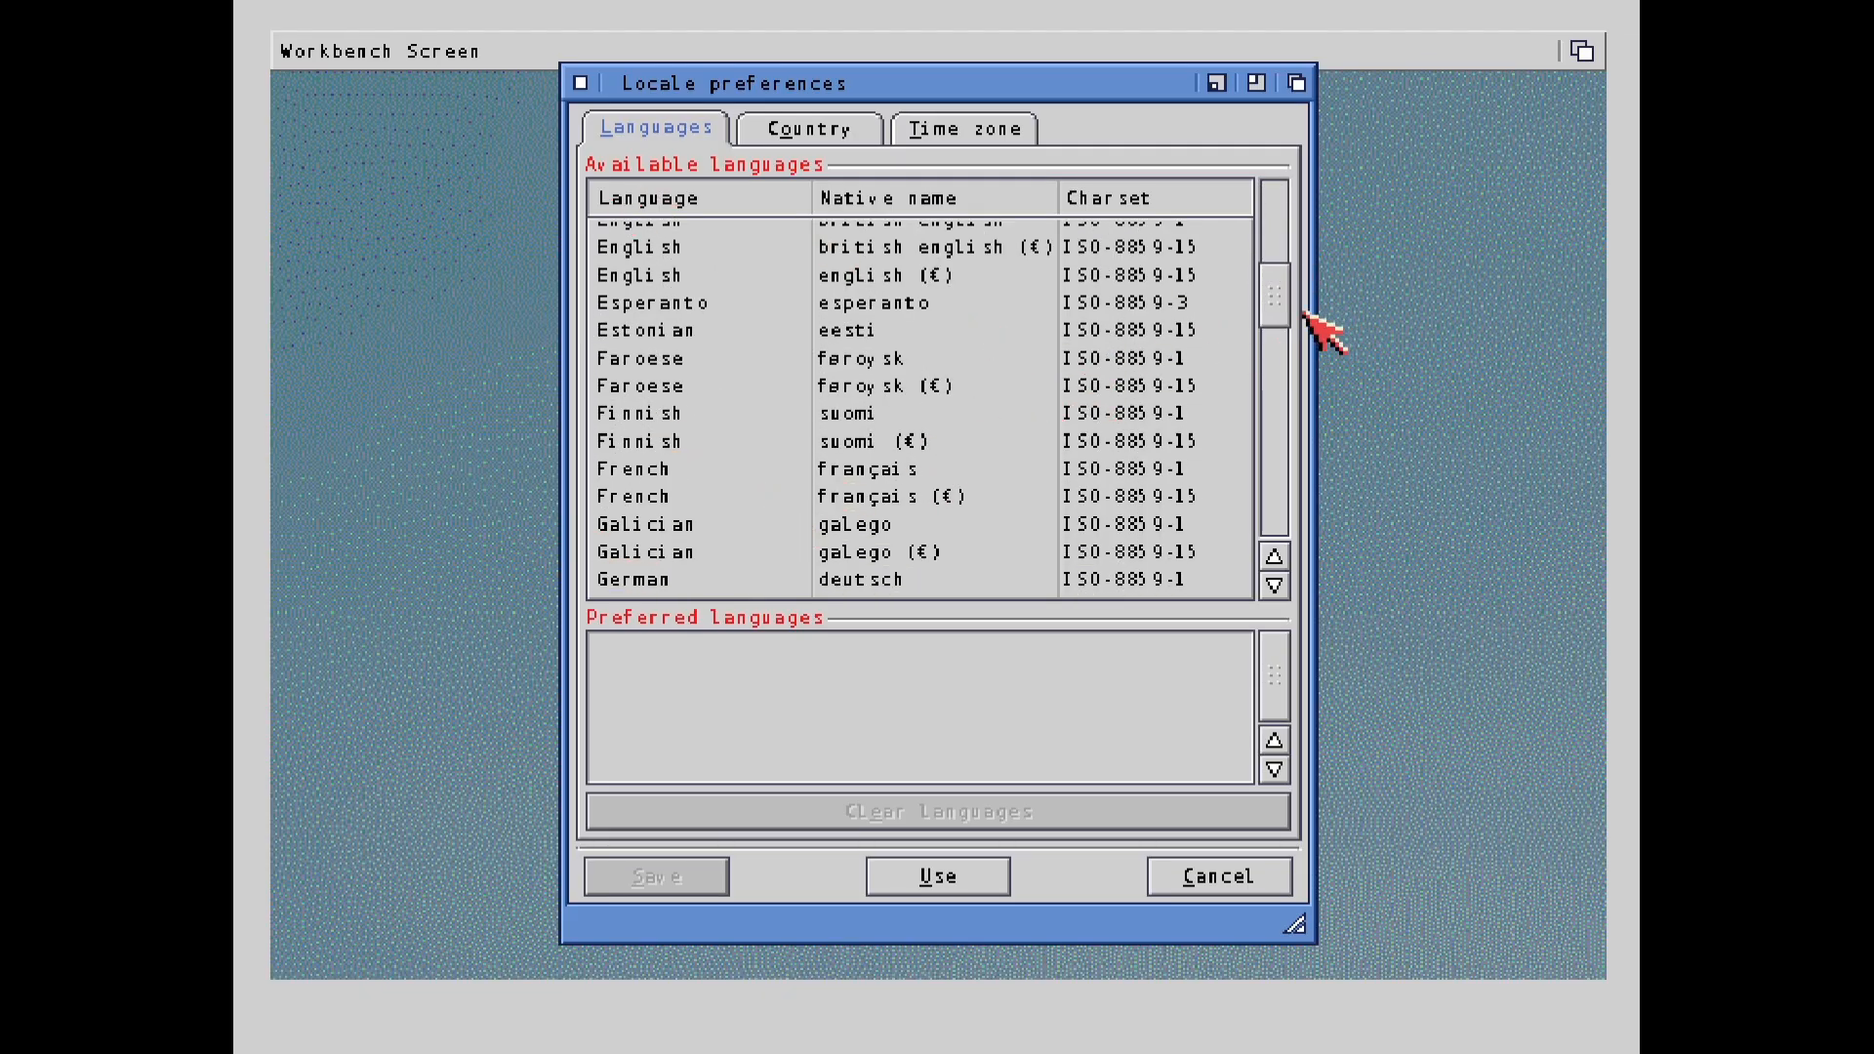
drag(1277, 316, 1278, 288)
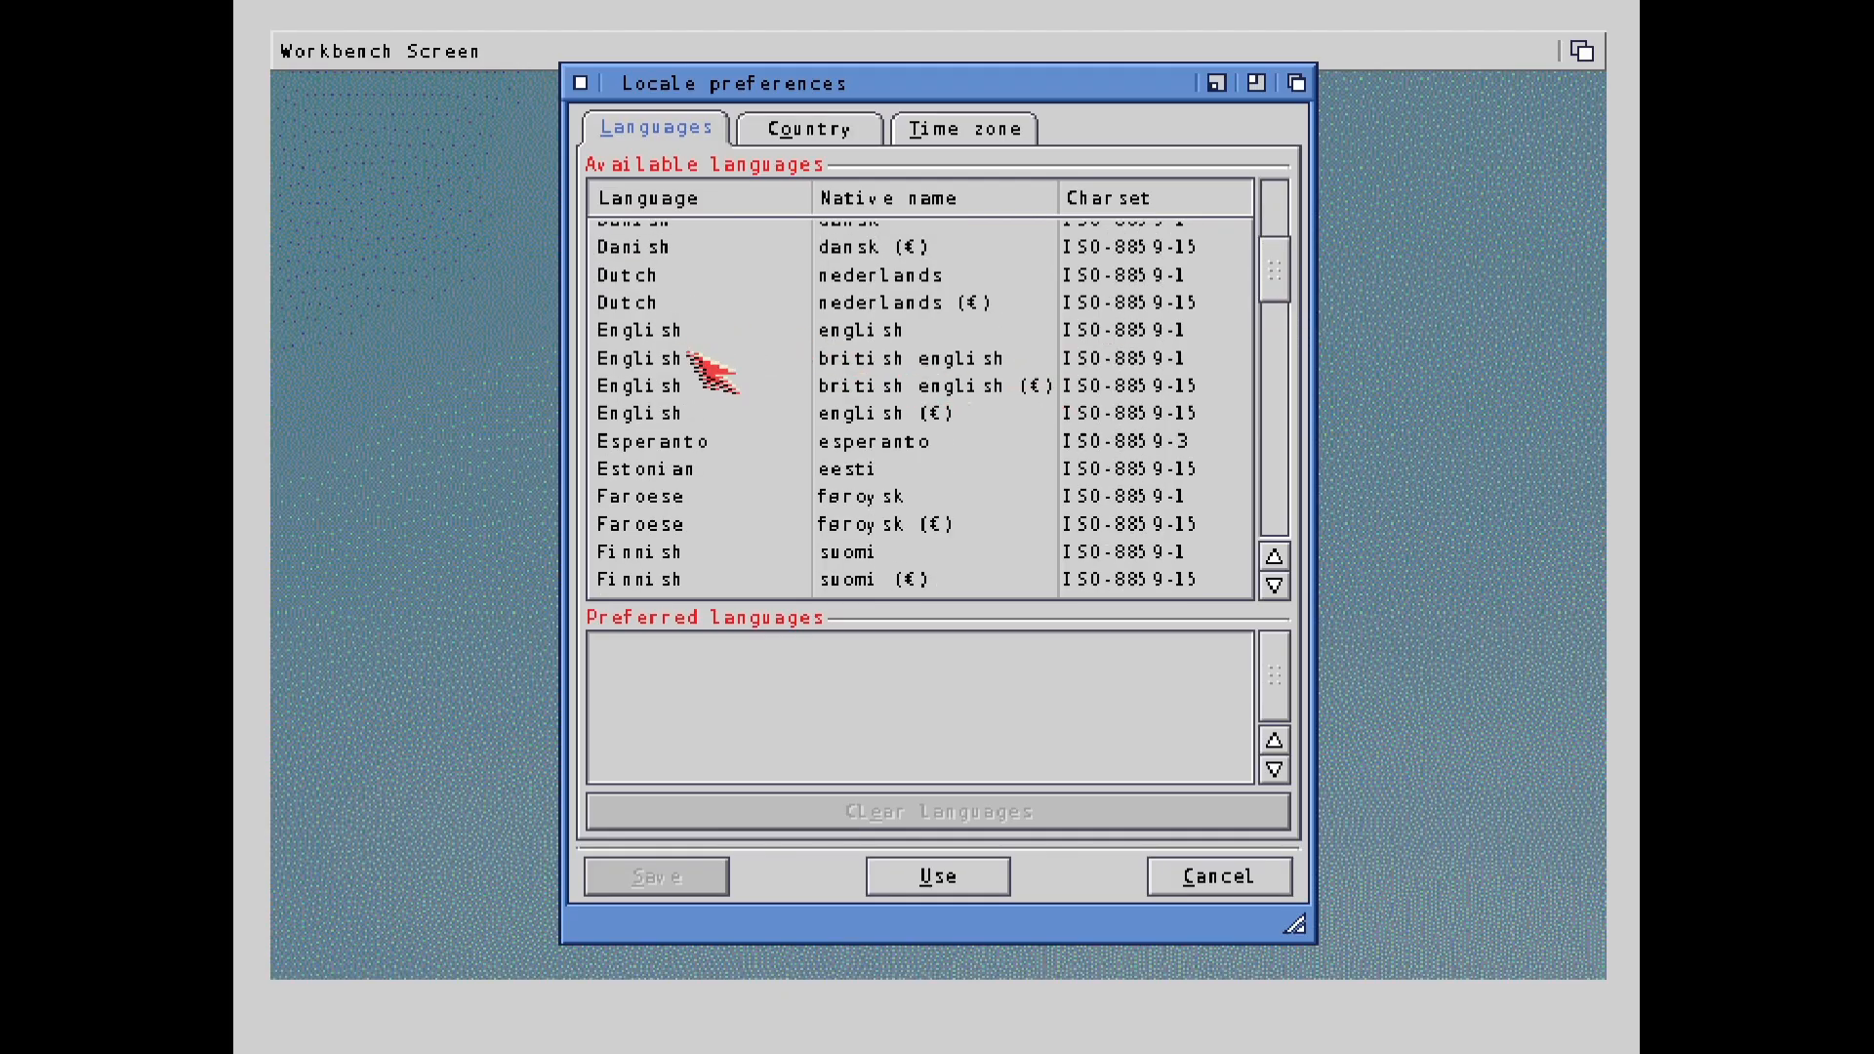
double_click(924, 359)
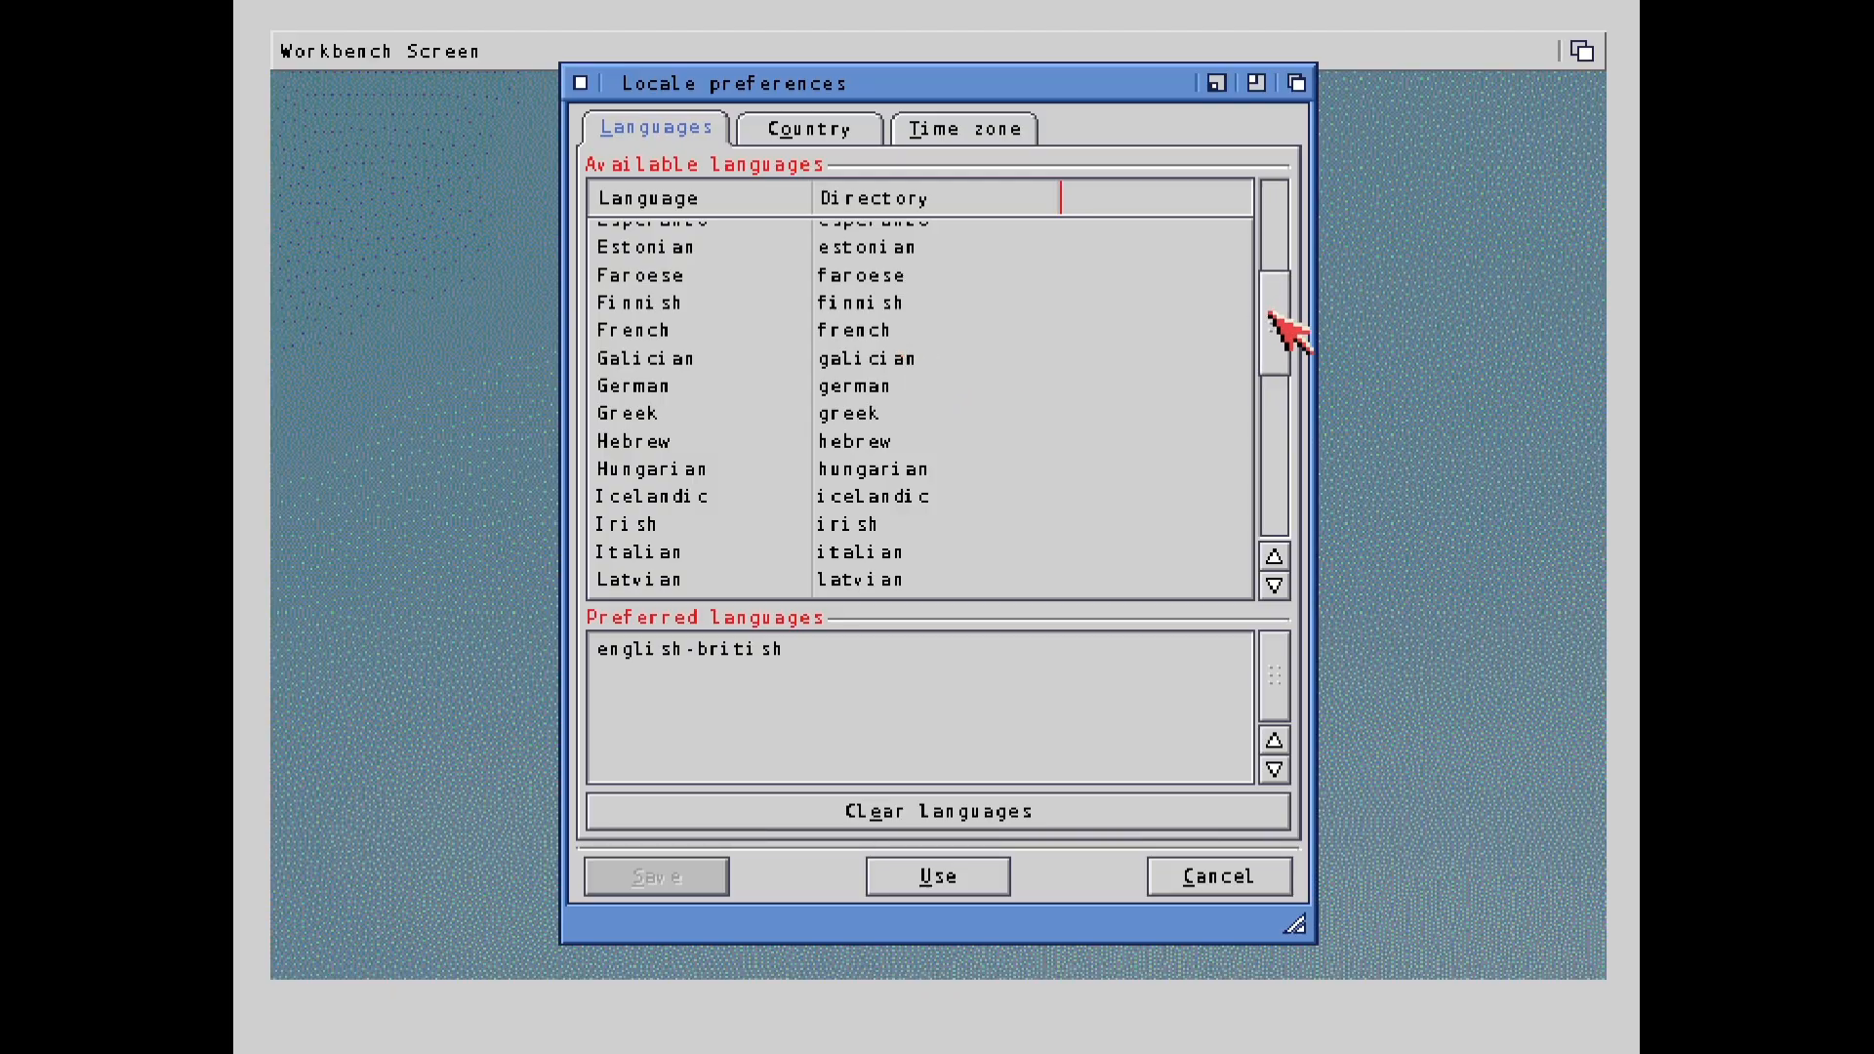
drag(1269, 313, 1269, 270)
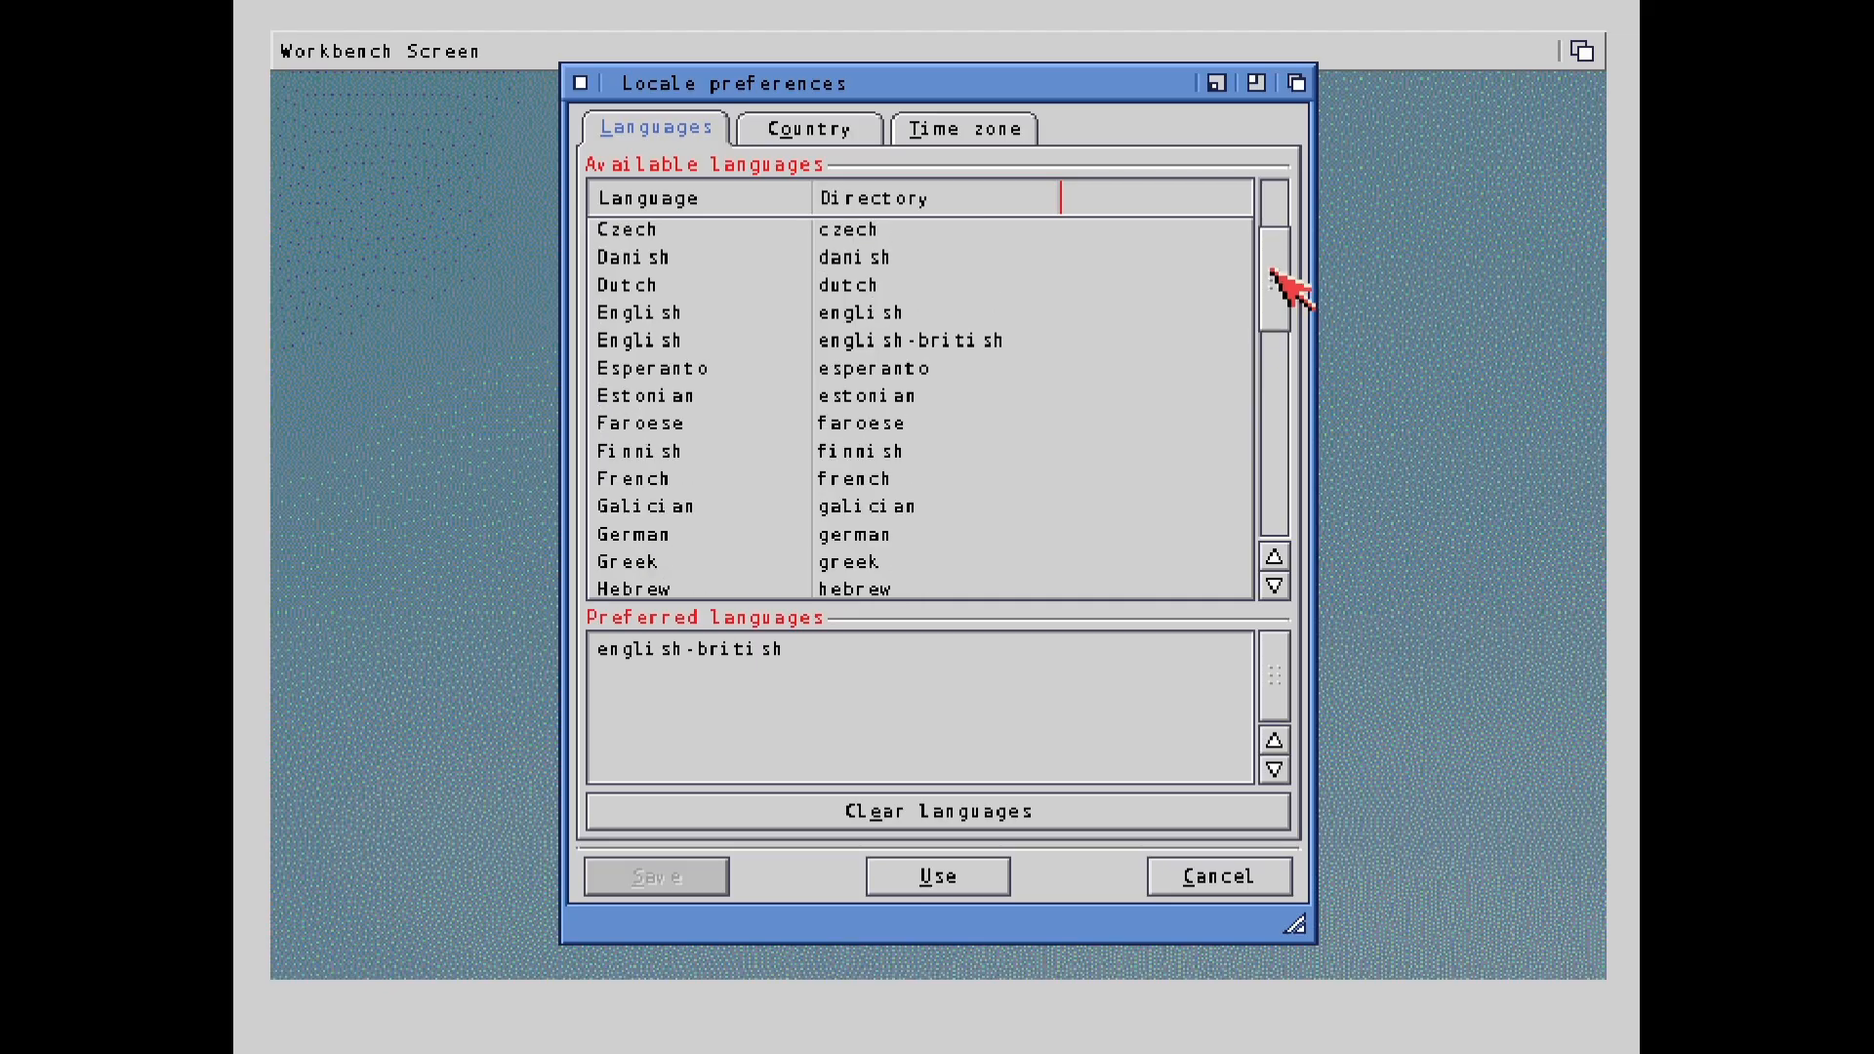
click(652, 315)
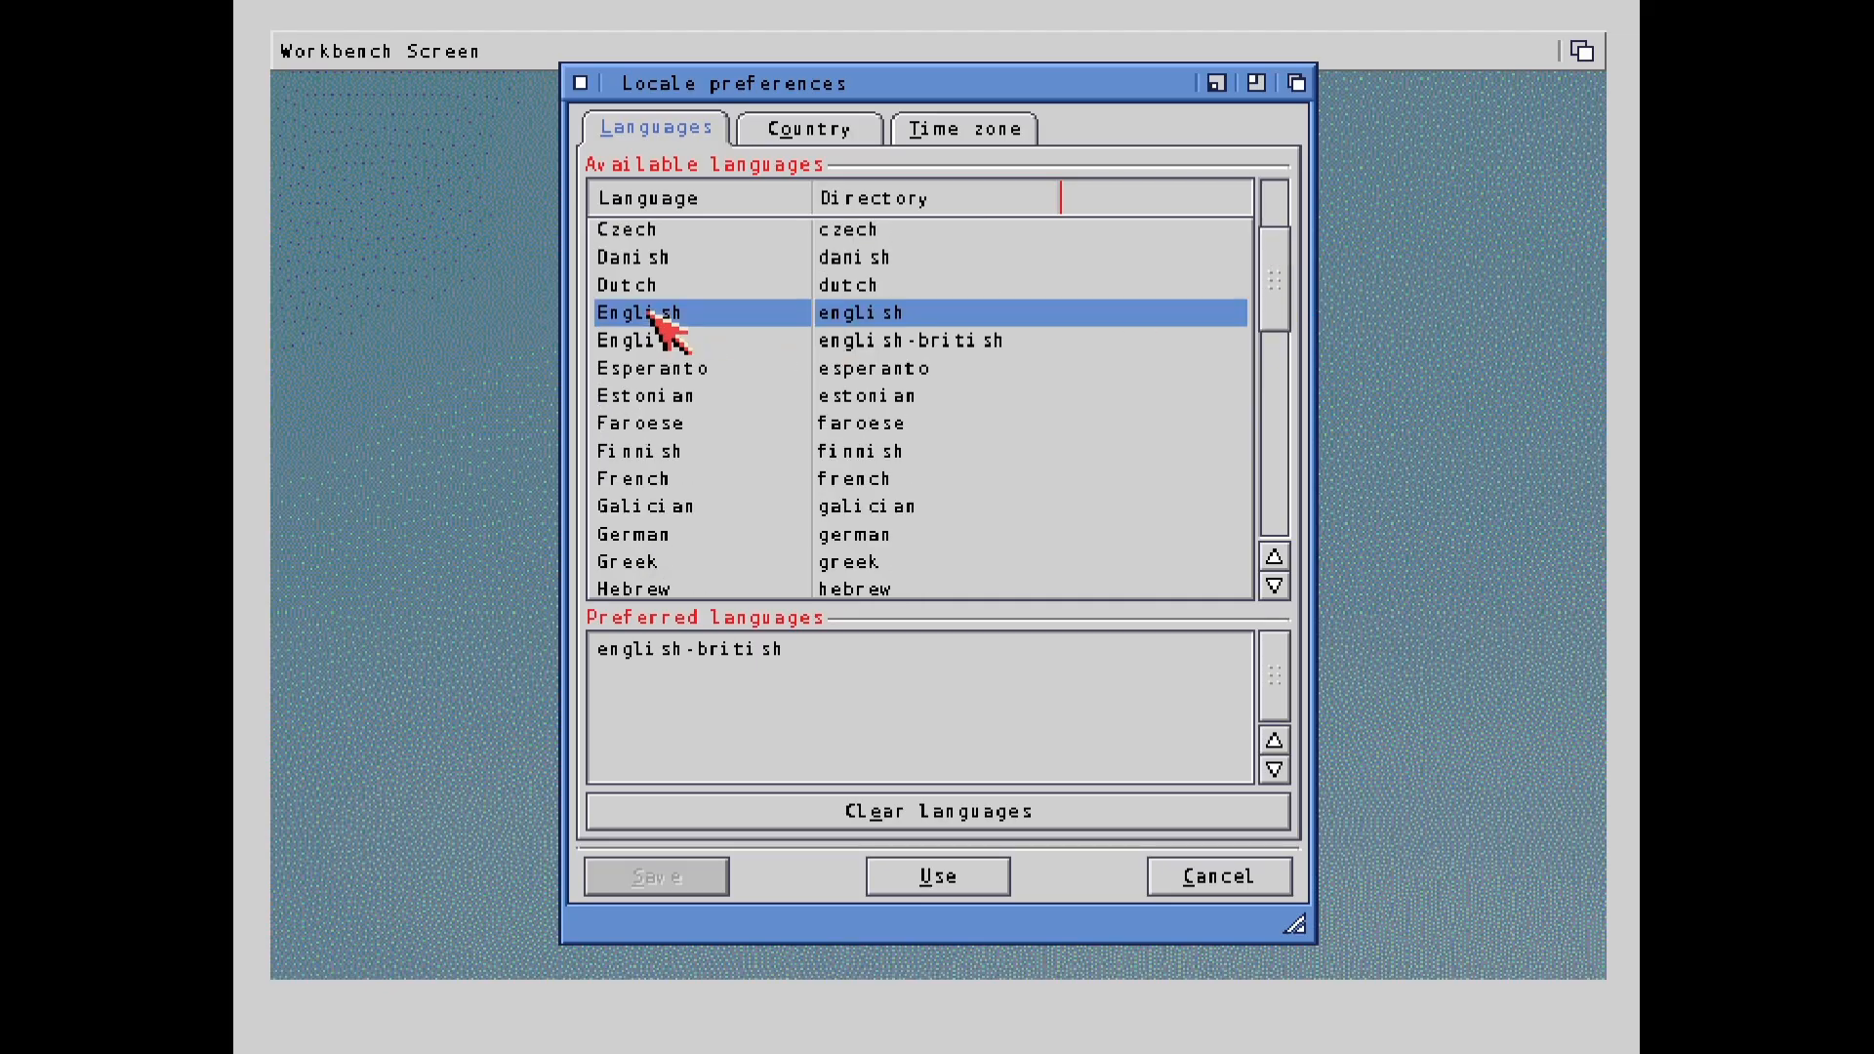
click(652, 315)
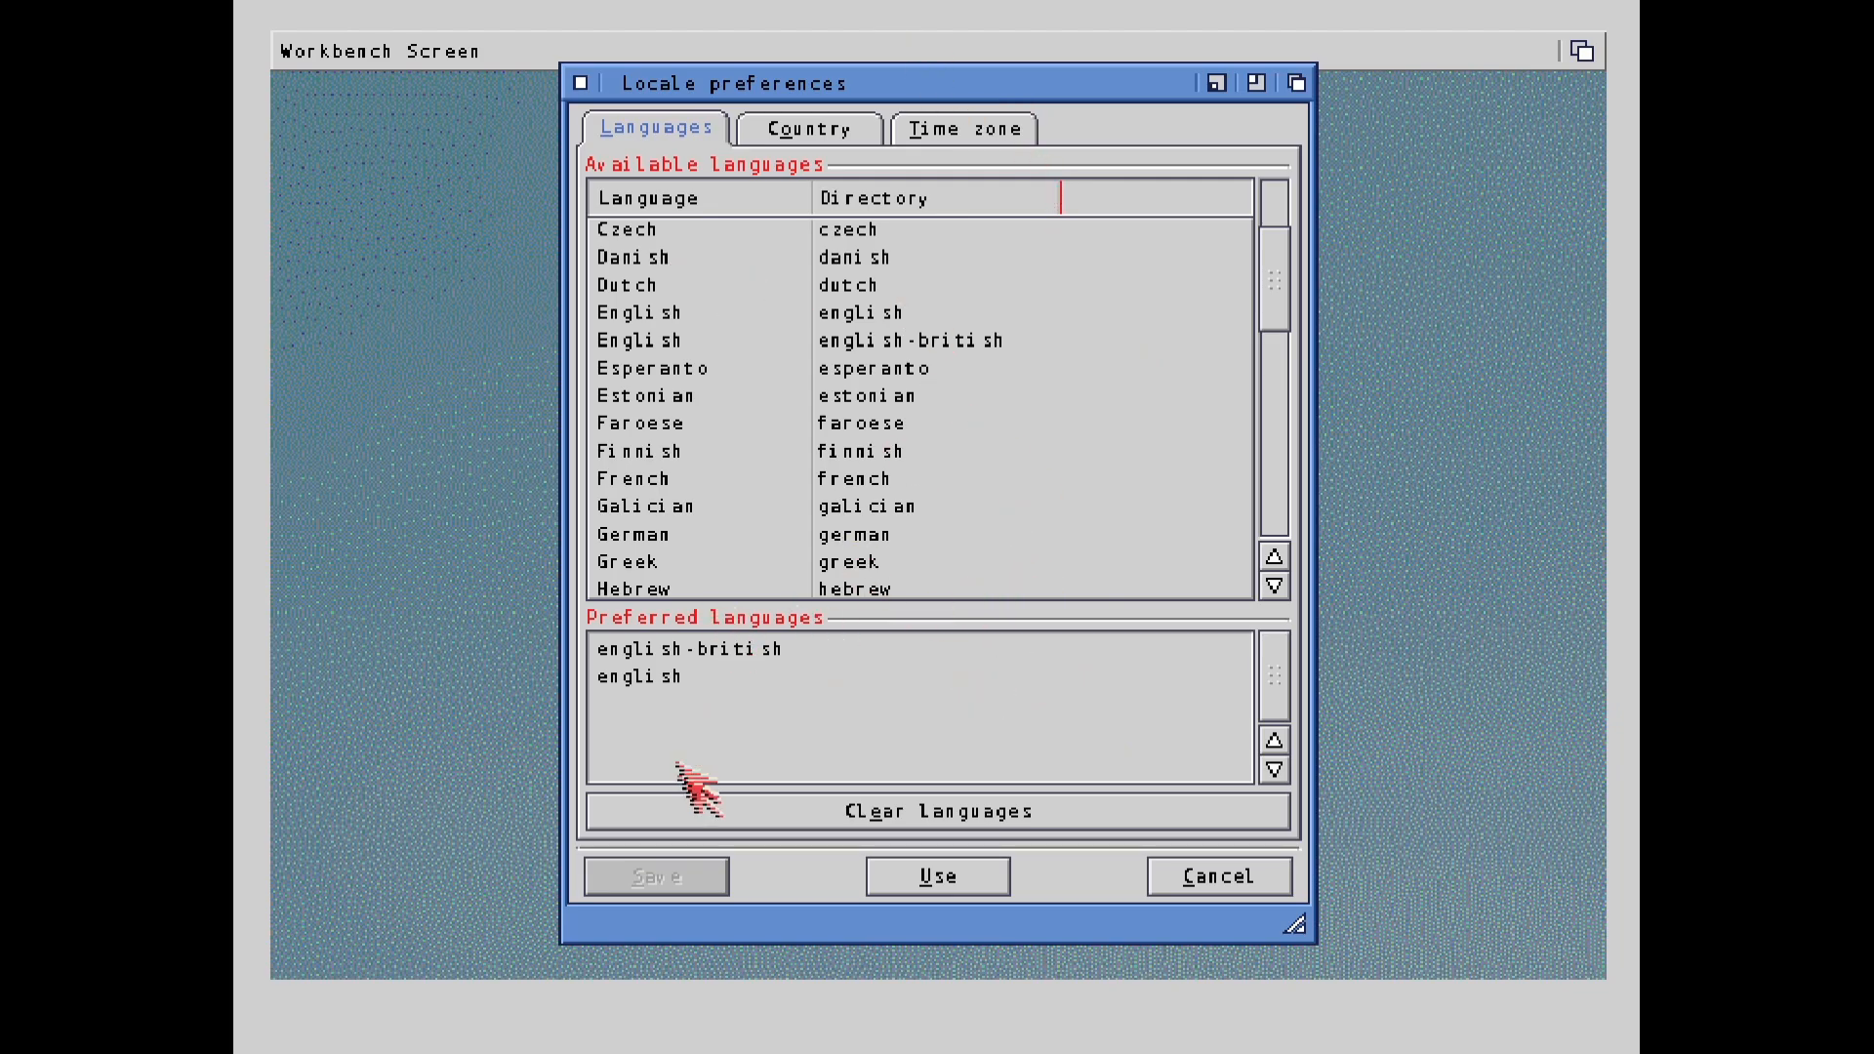
click(886, 811)
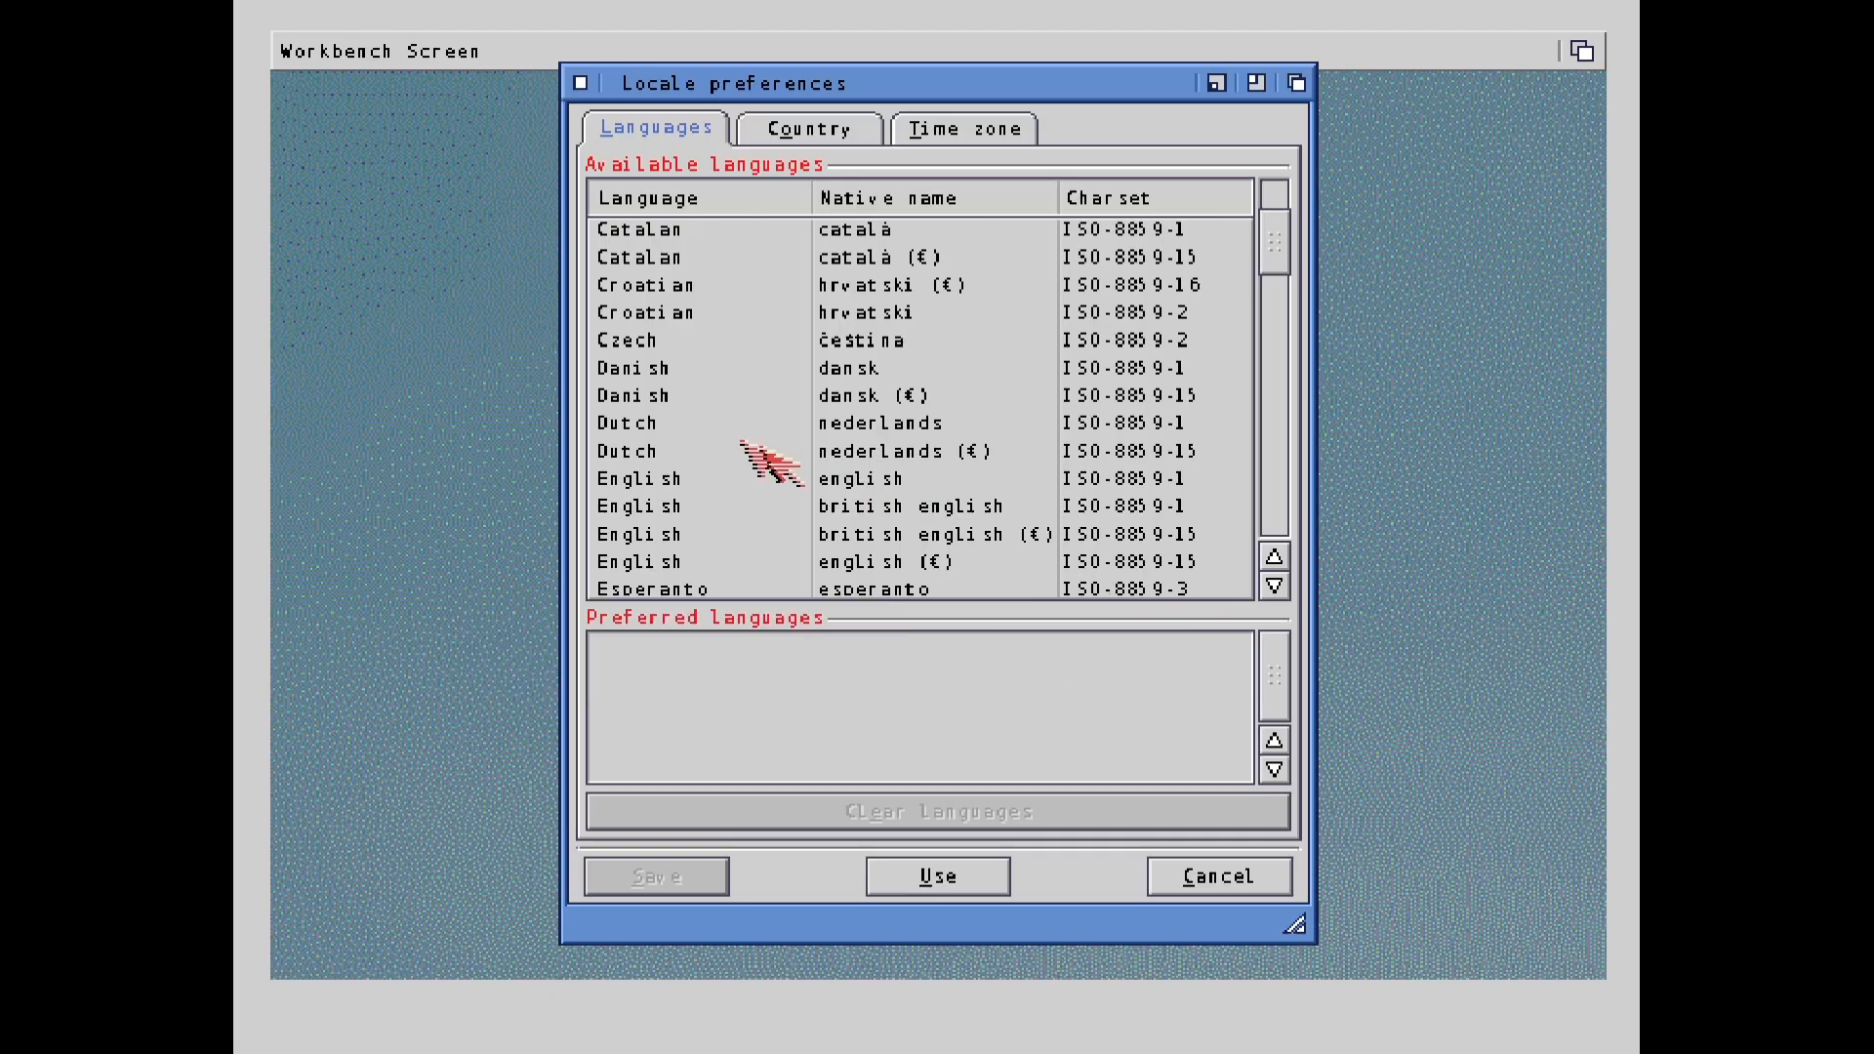
double_click(682, 503)
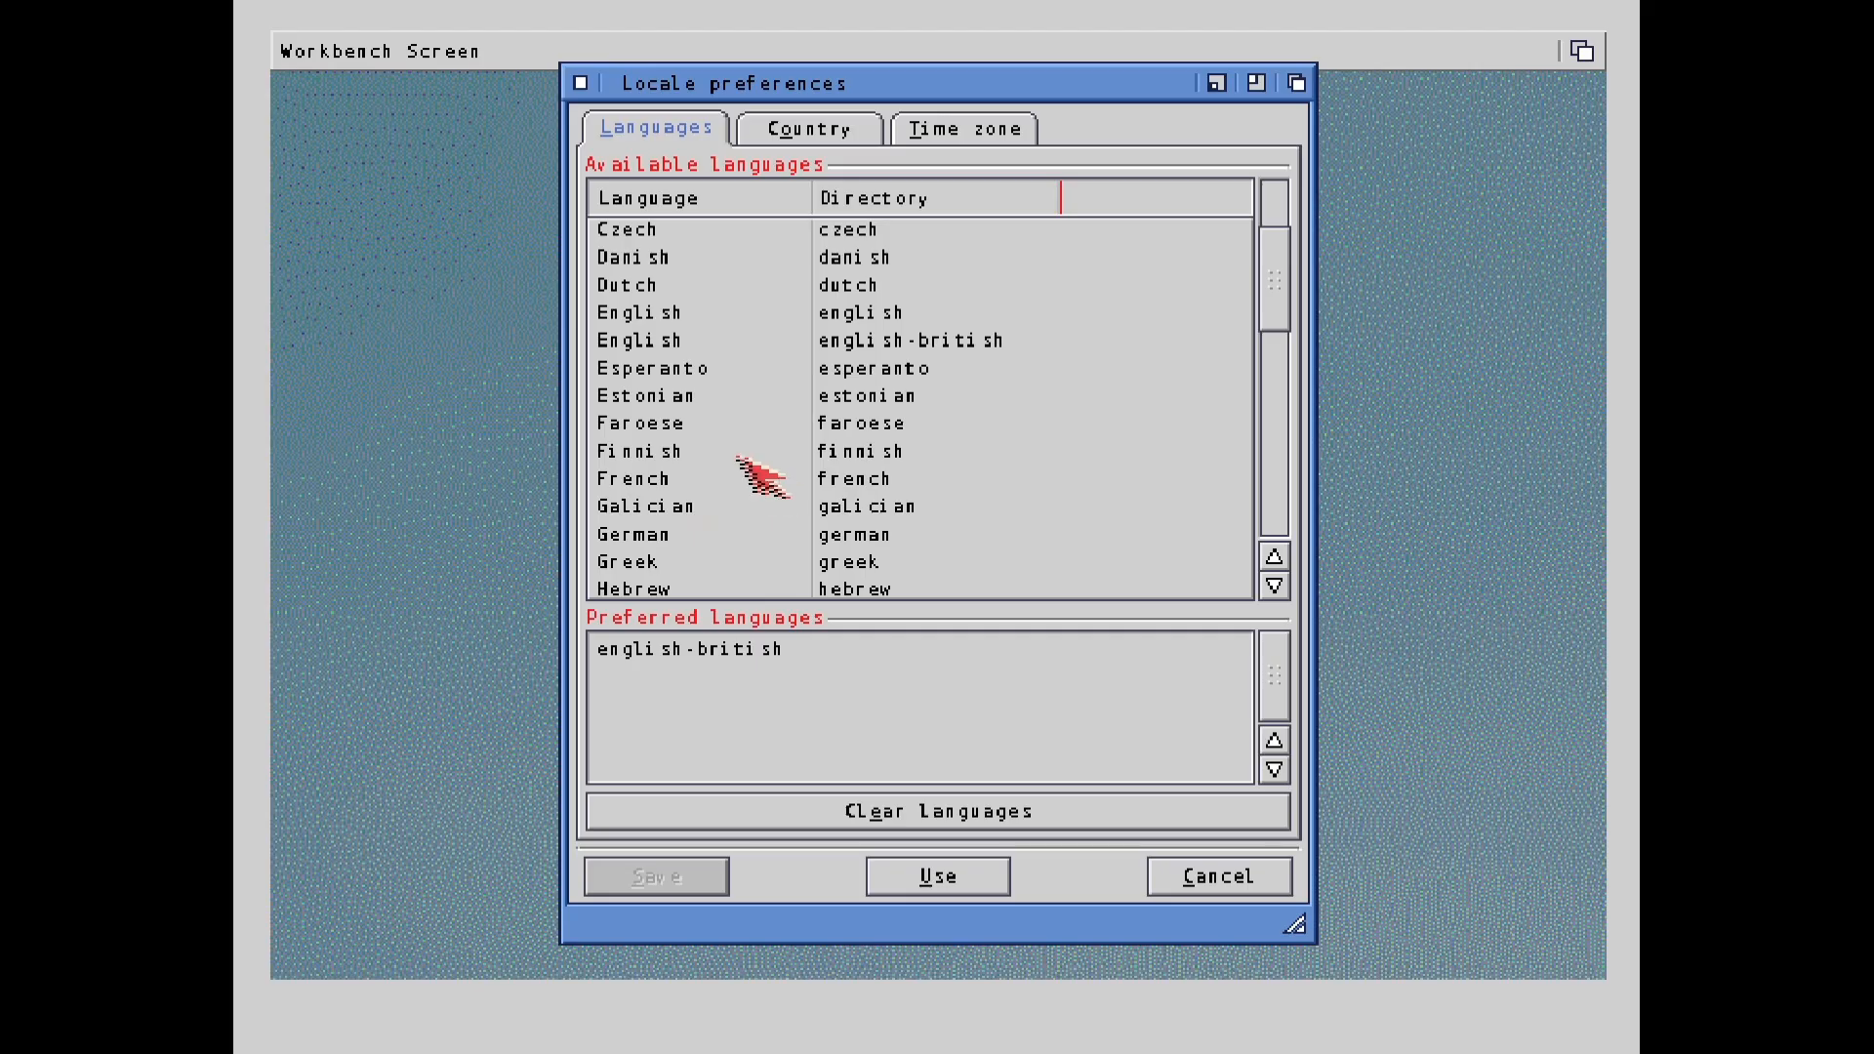
- Apply the locale preferences, proceed to the input preferences and use British as the keyboard type
click(952, 875)
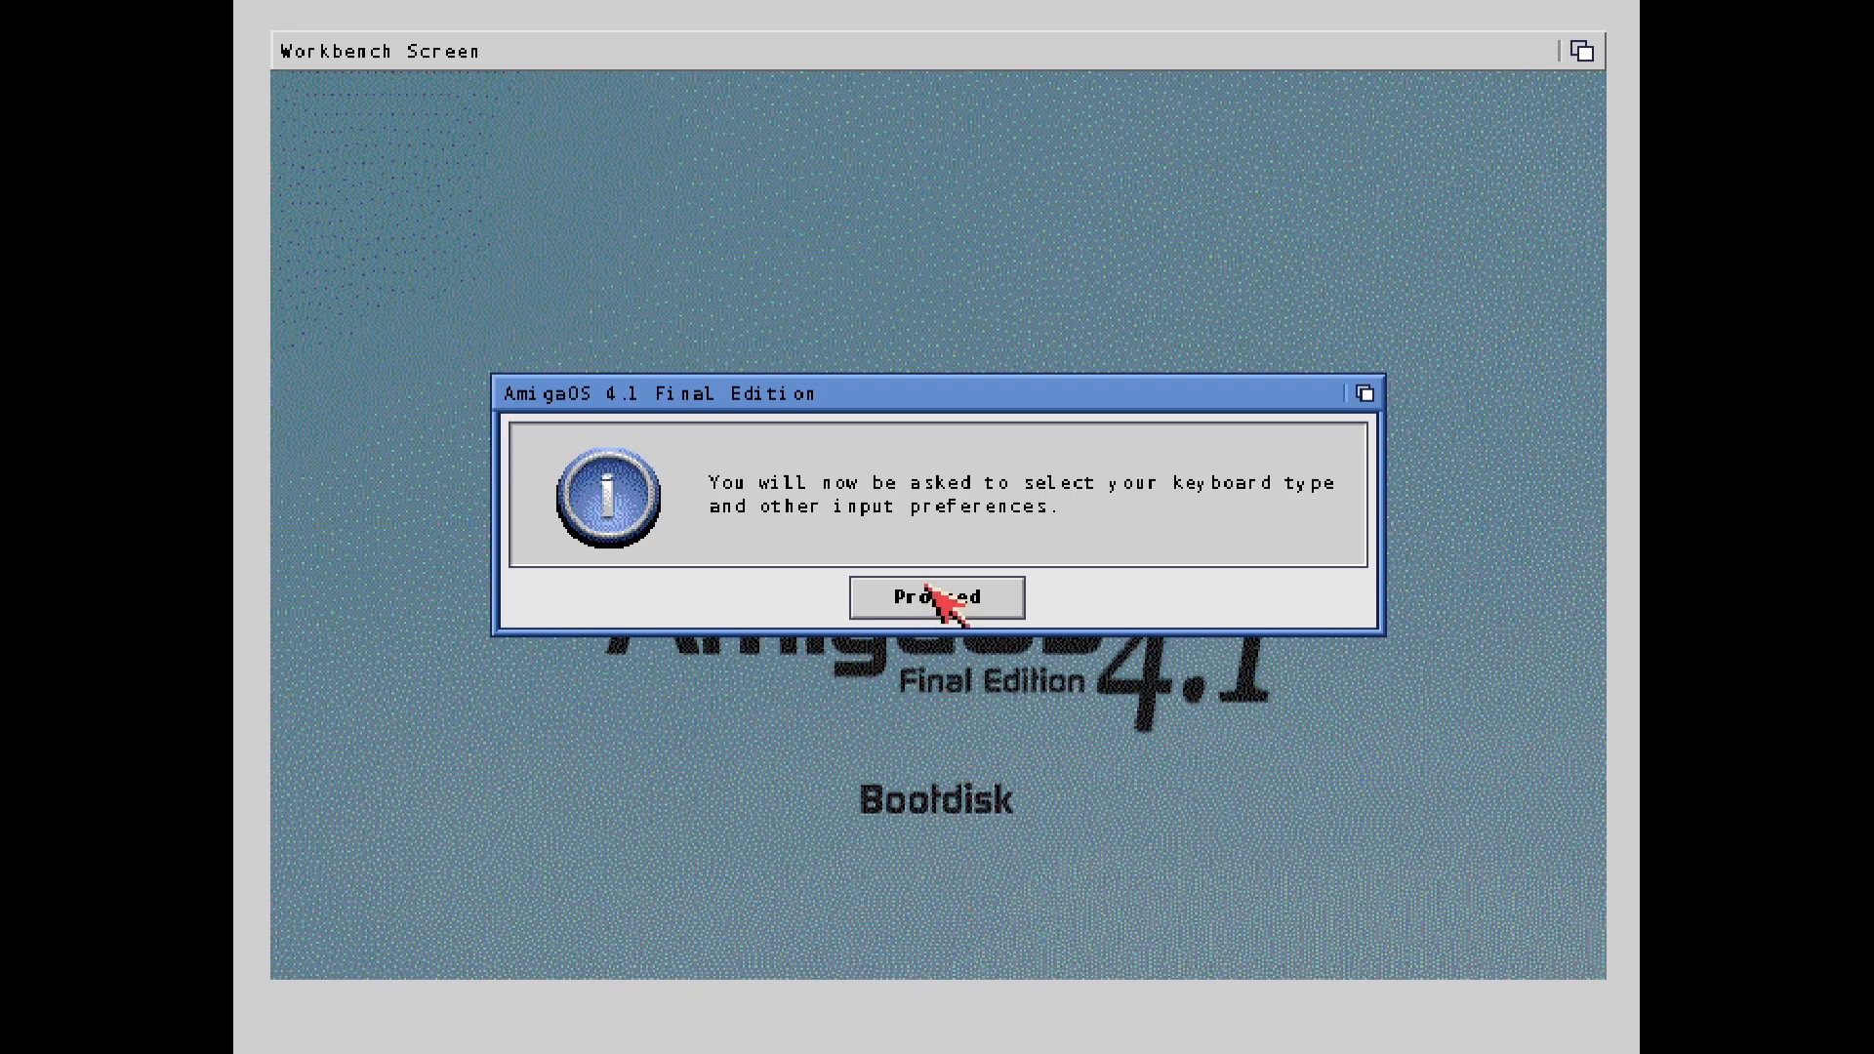
click(981, 600)
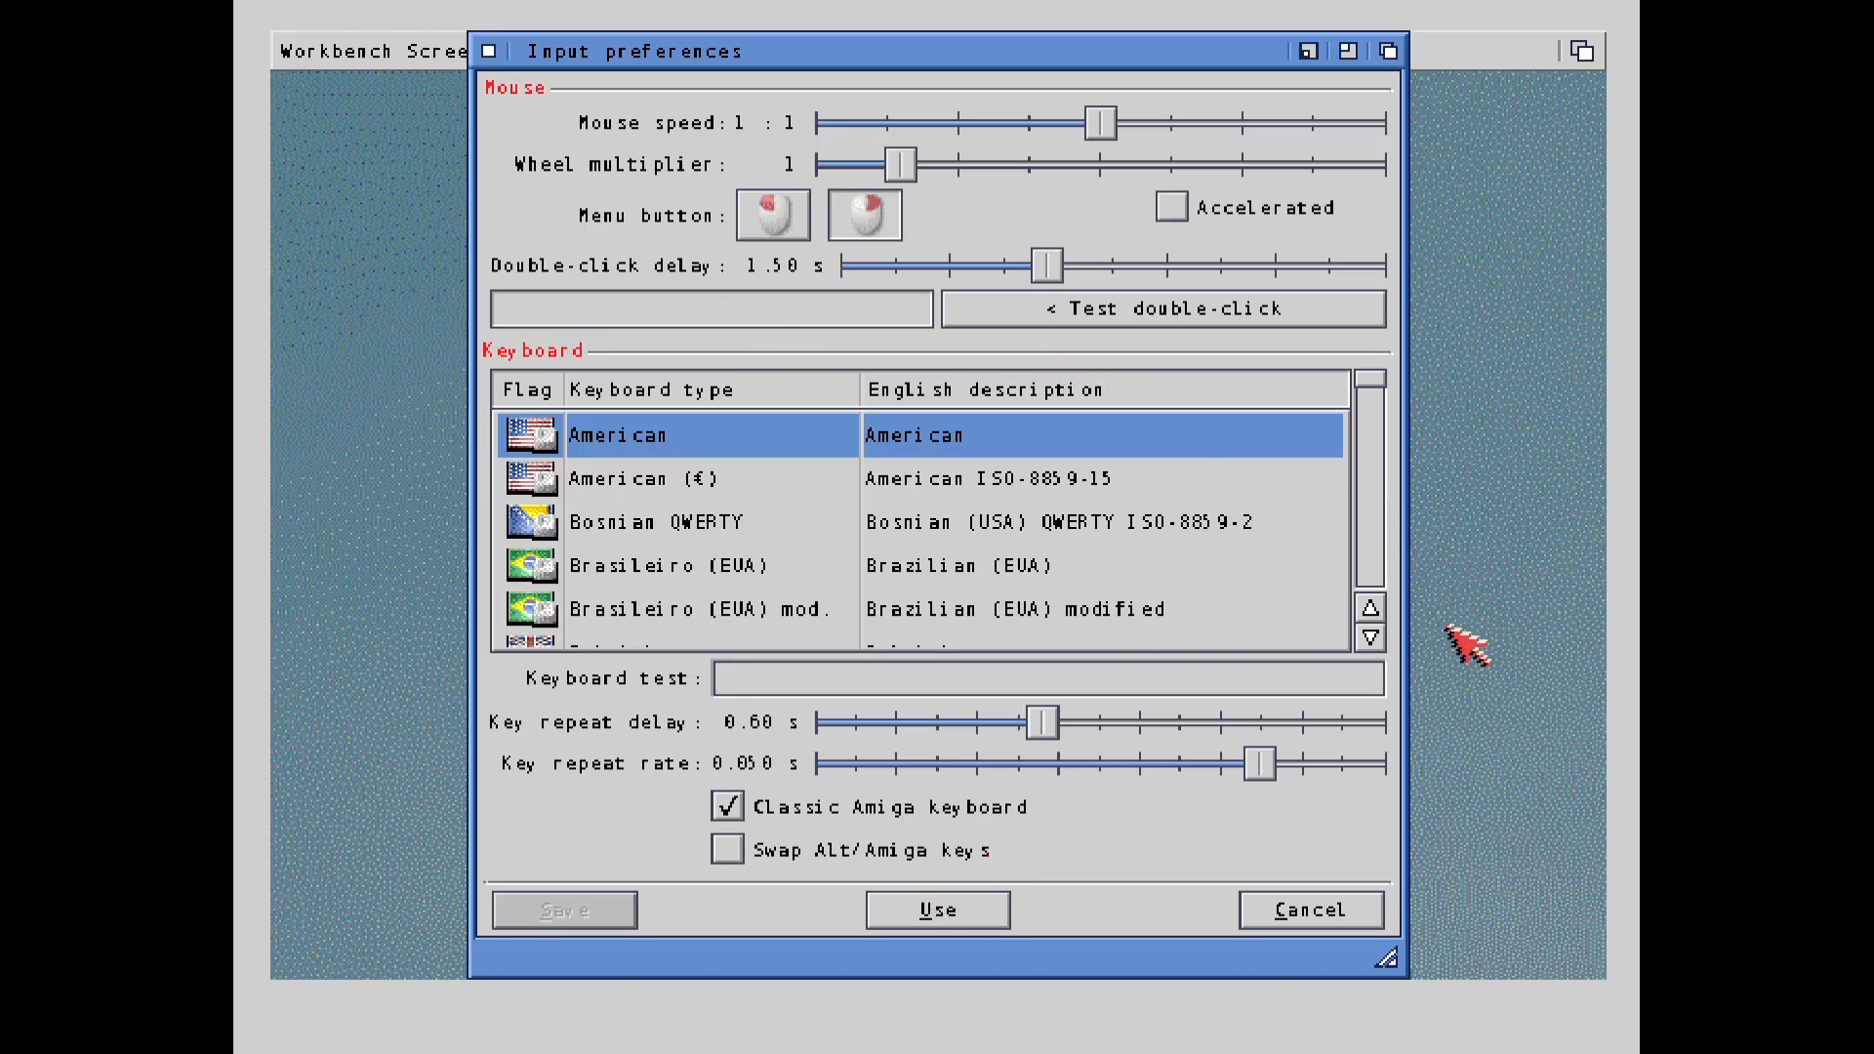
click(1376, 637)
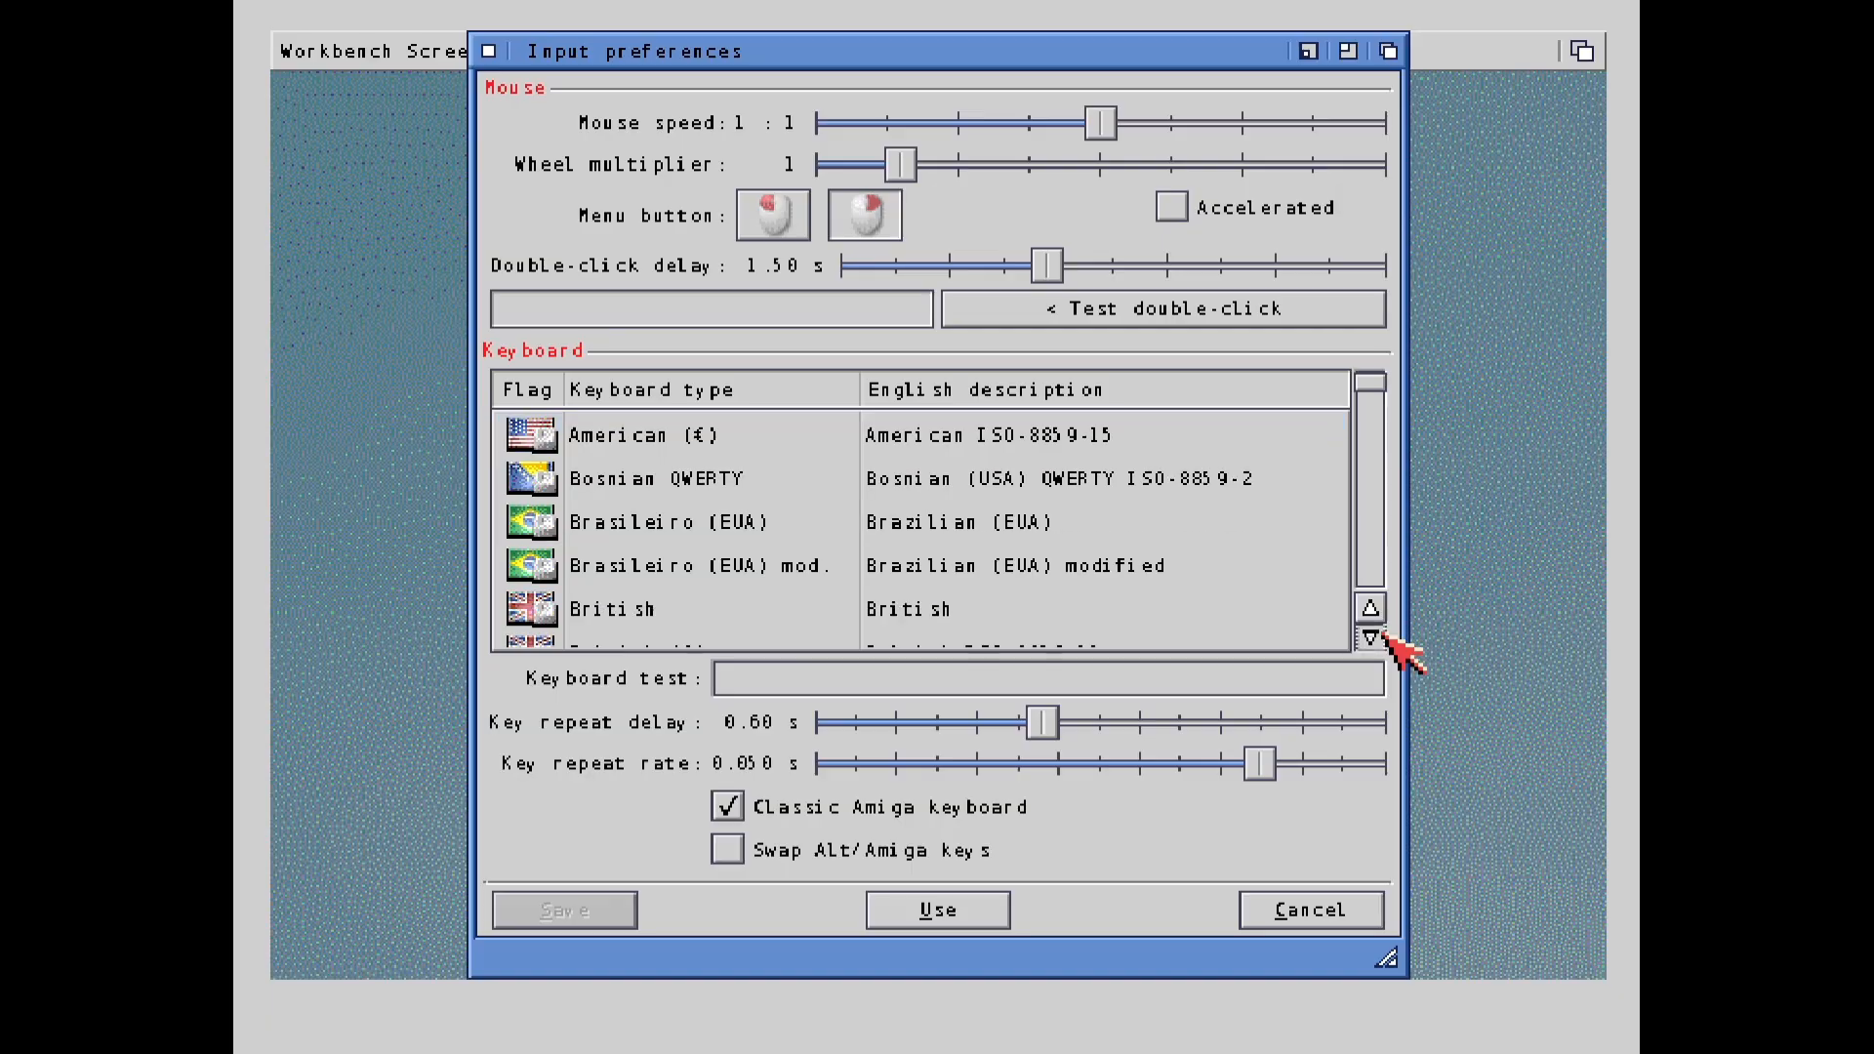
click(1376, 637)
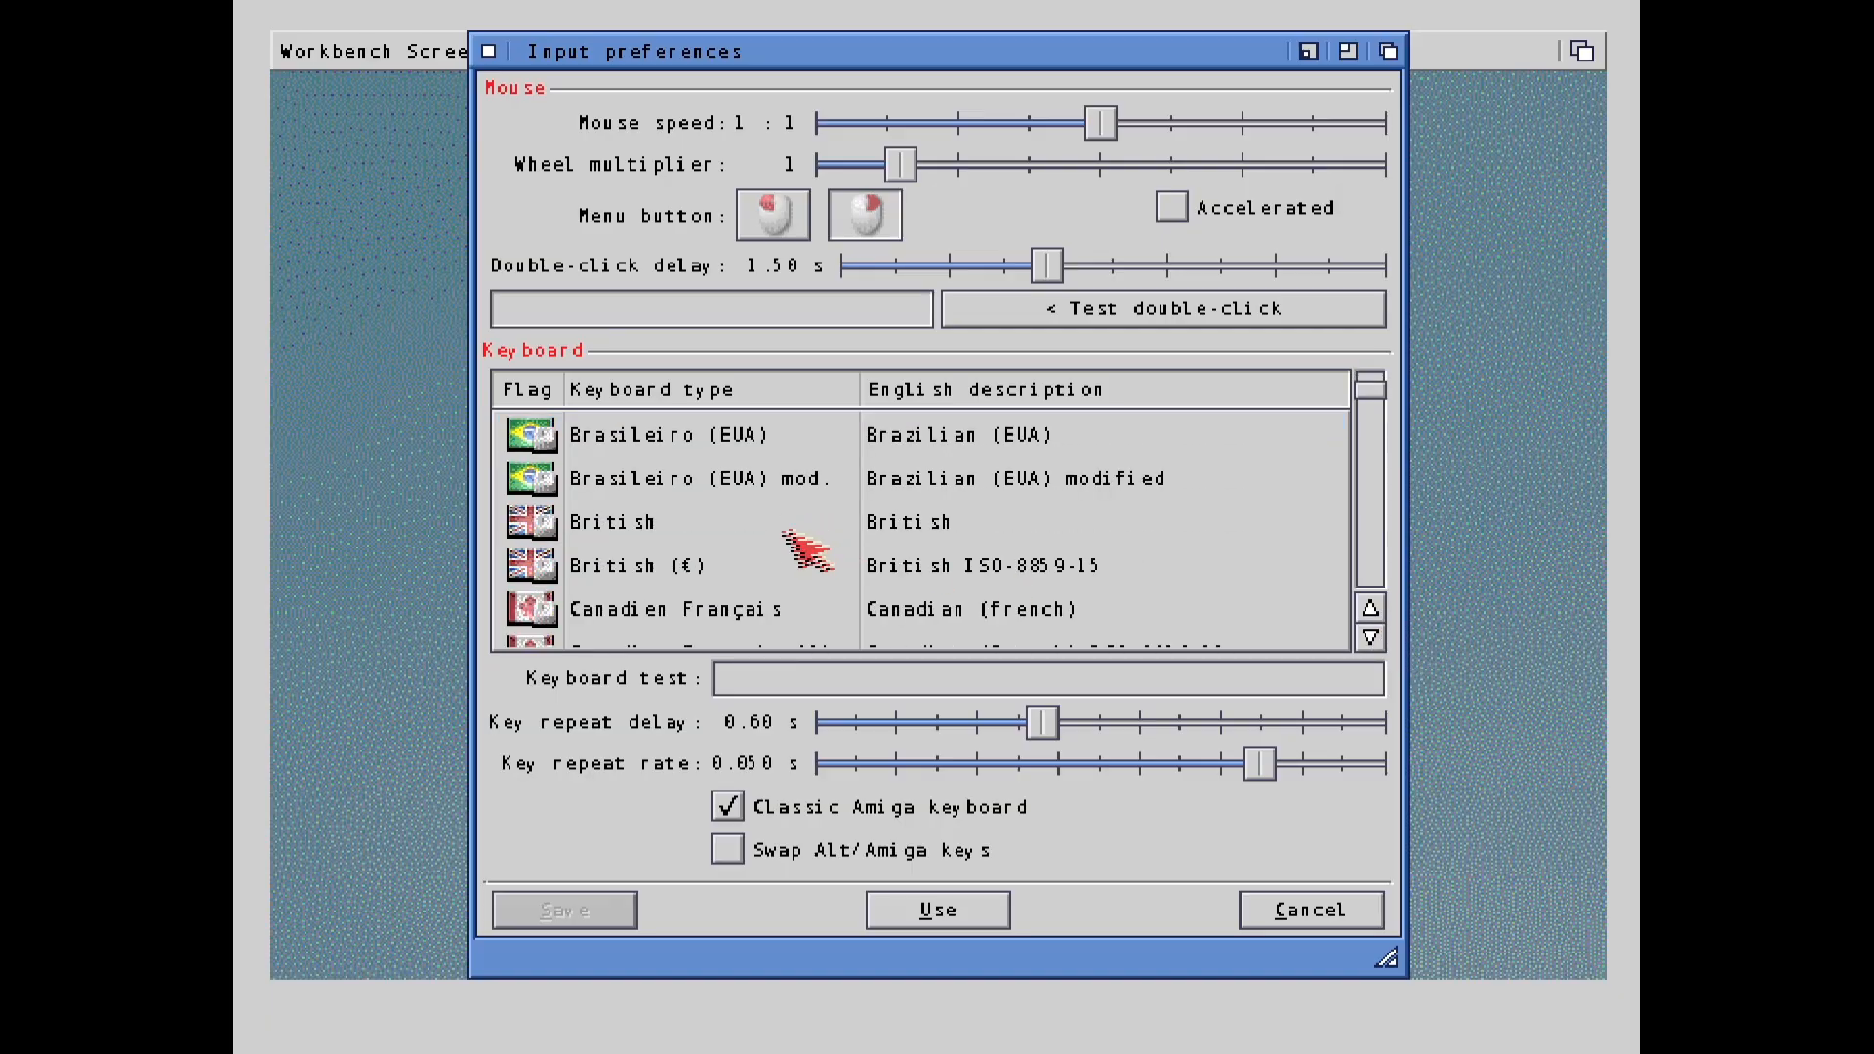
click(693, 530)
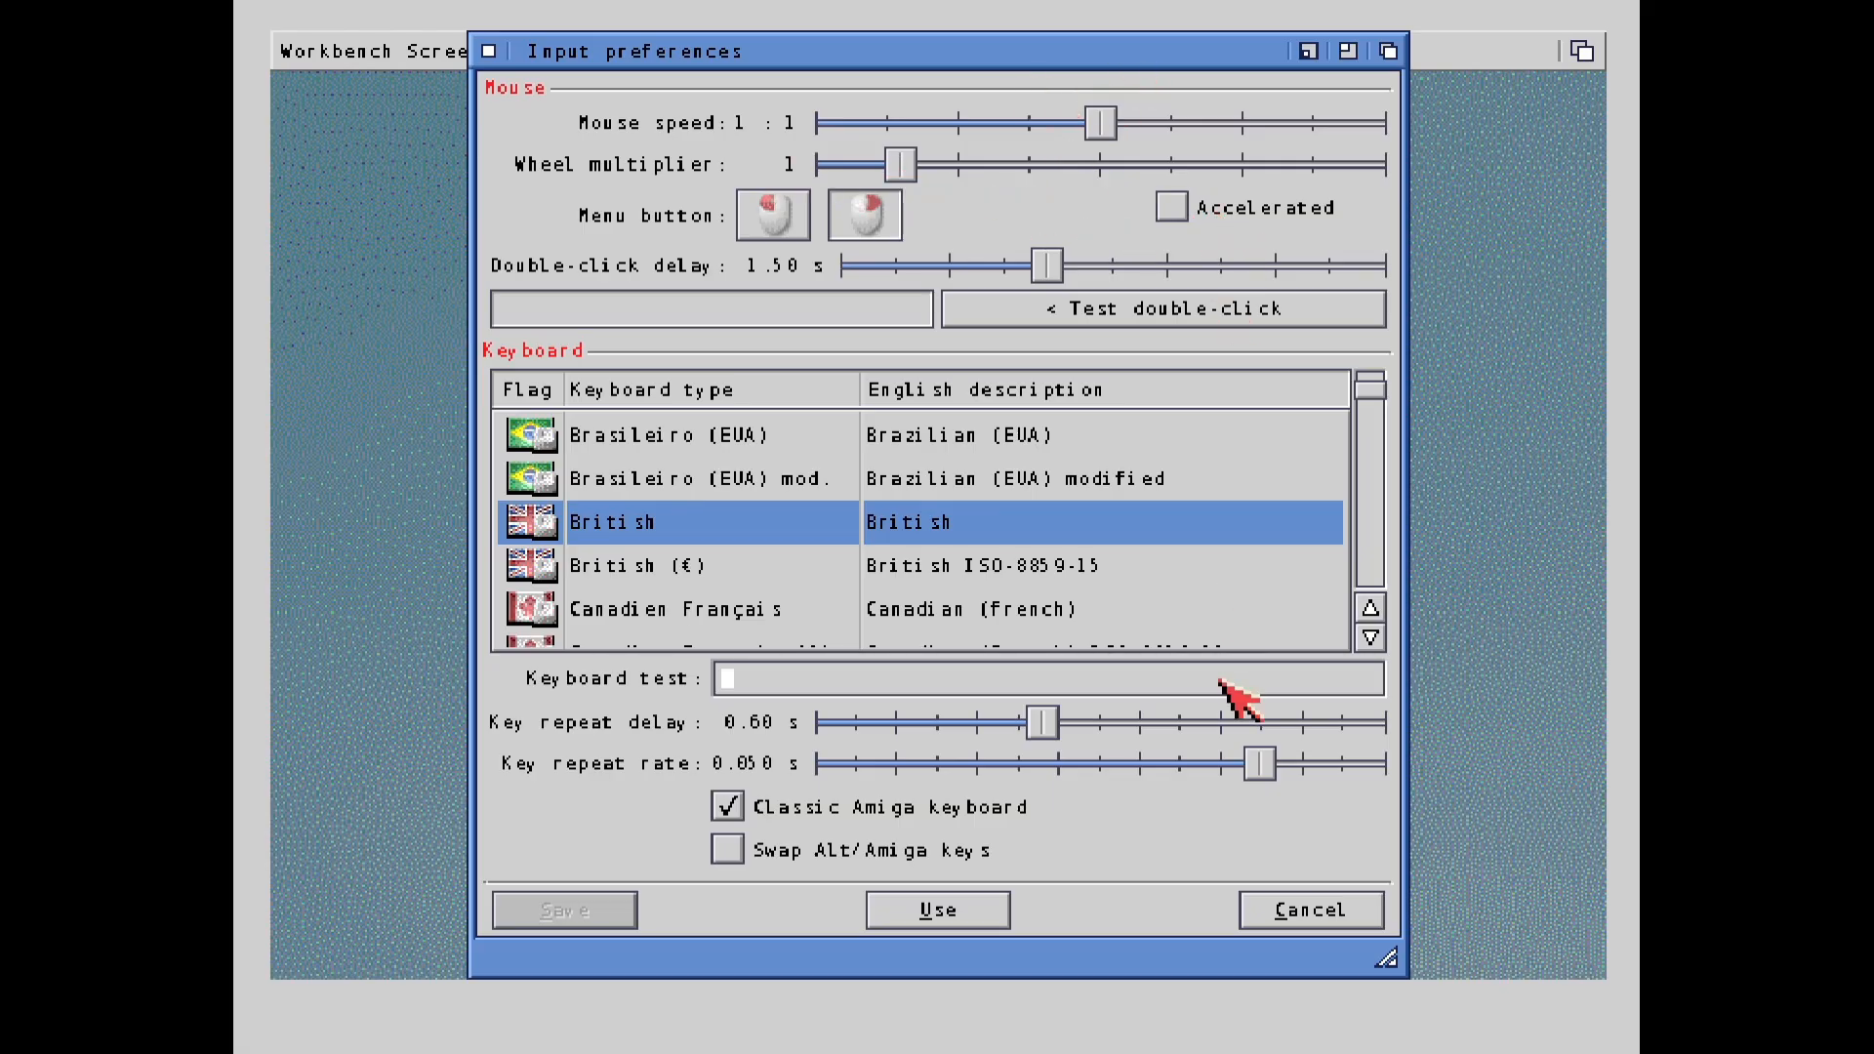
click(937, 910)
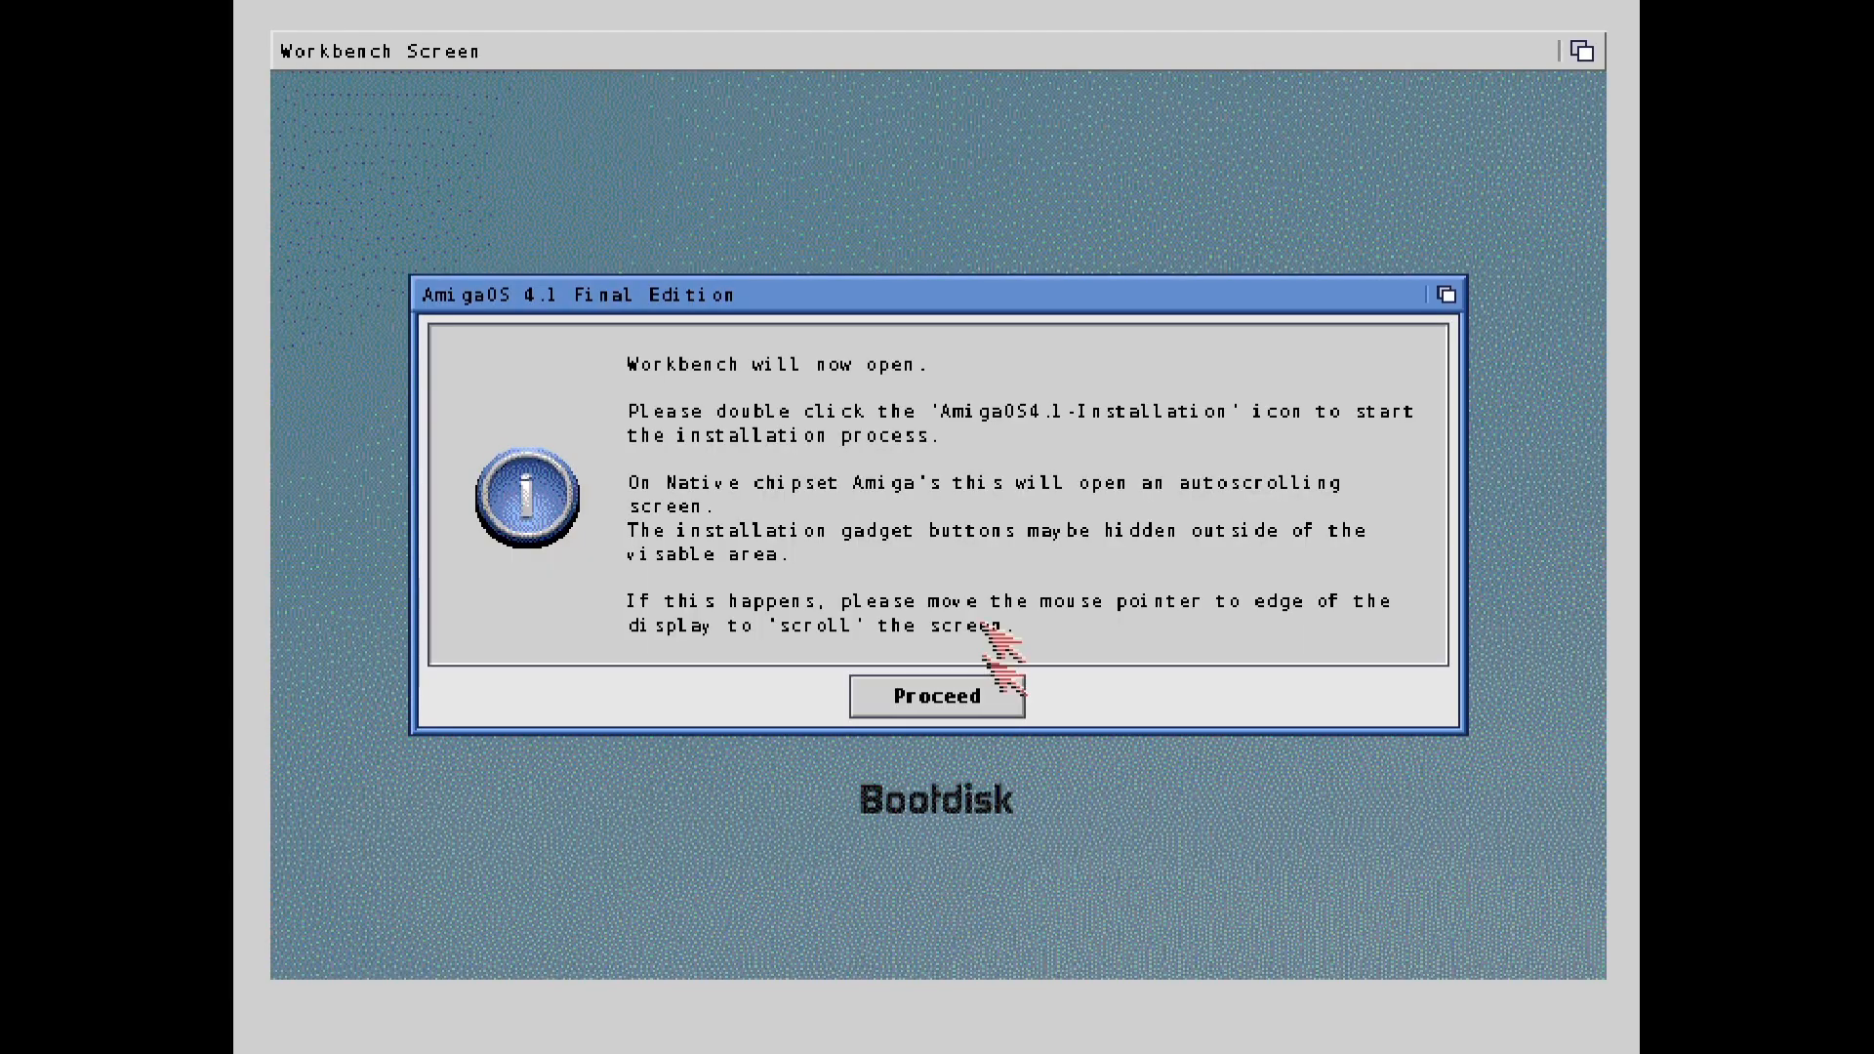
- Proceed to Workbench and run Fertiliser to start the AmigaOS 4.1 Final Edition Installation Utility
click(964, 688)
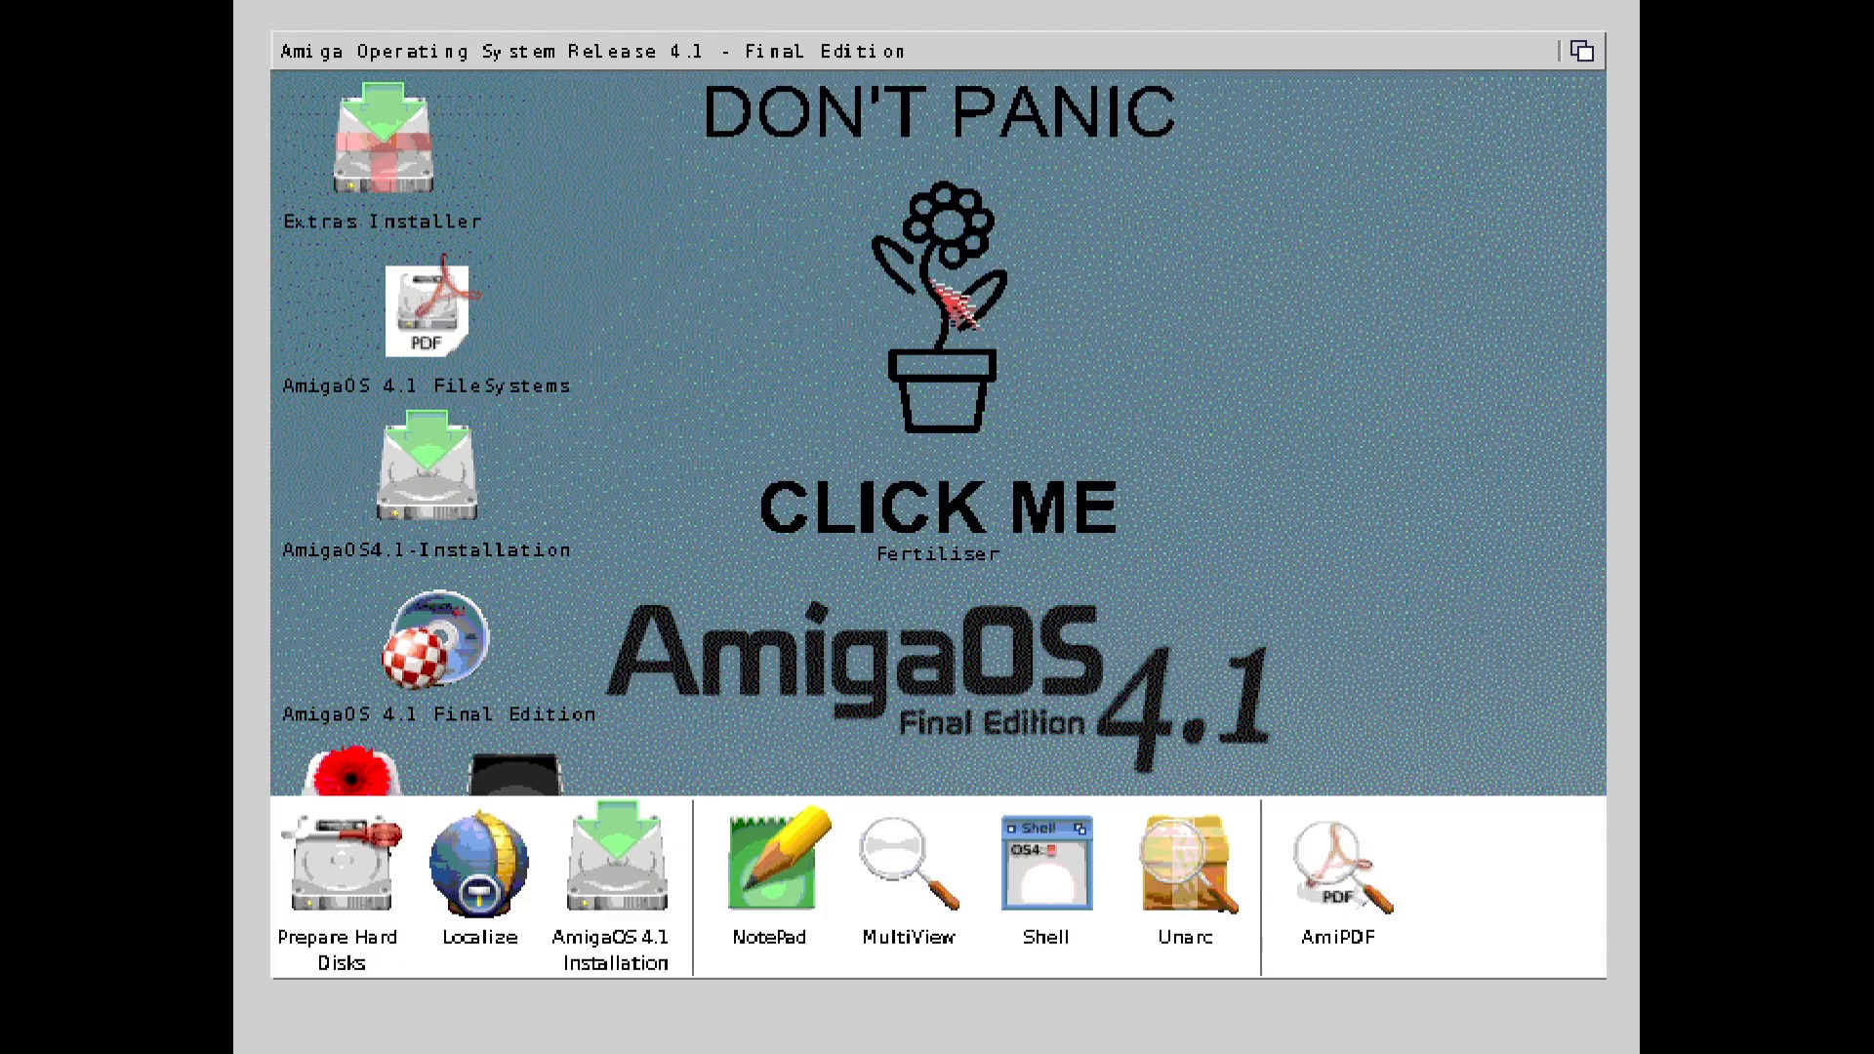
click(947, 400)
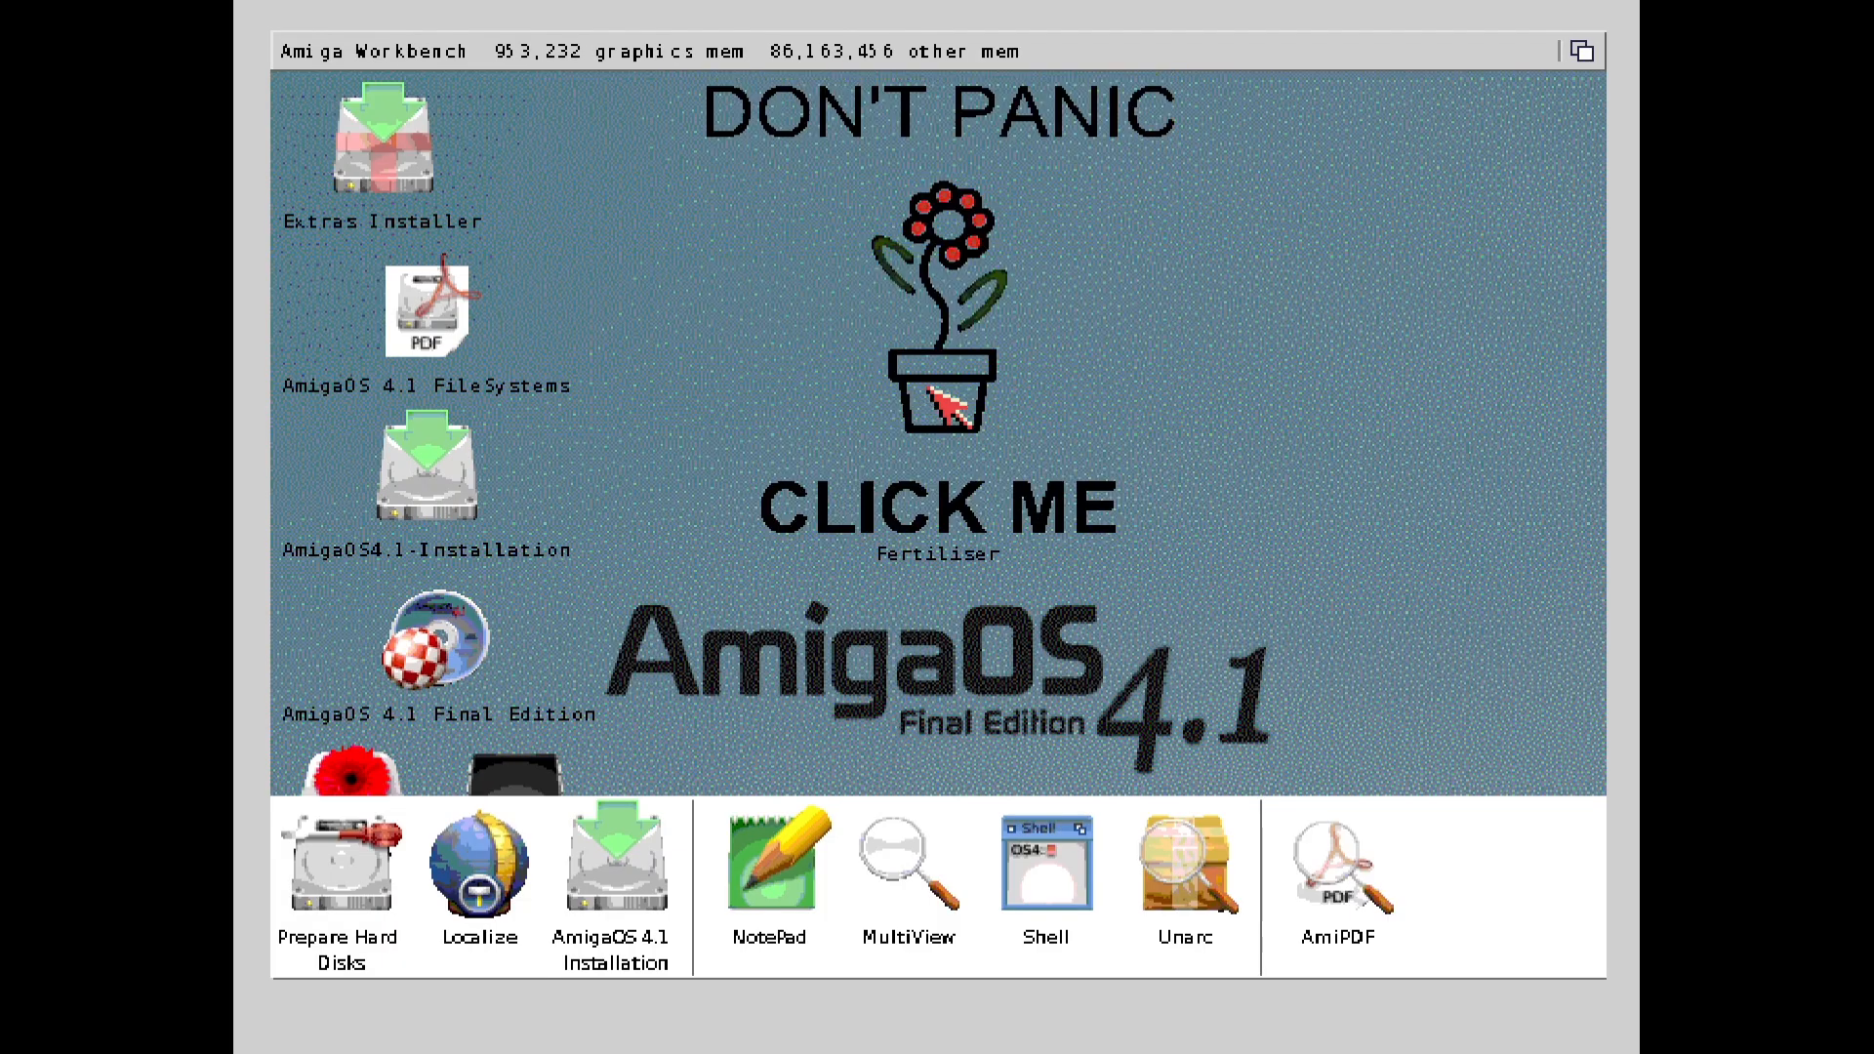
click(930, 389)
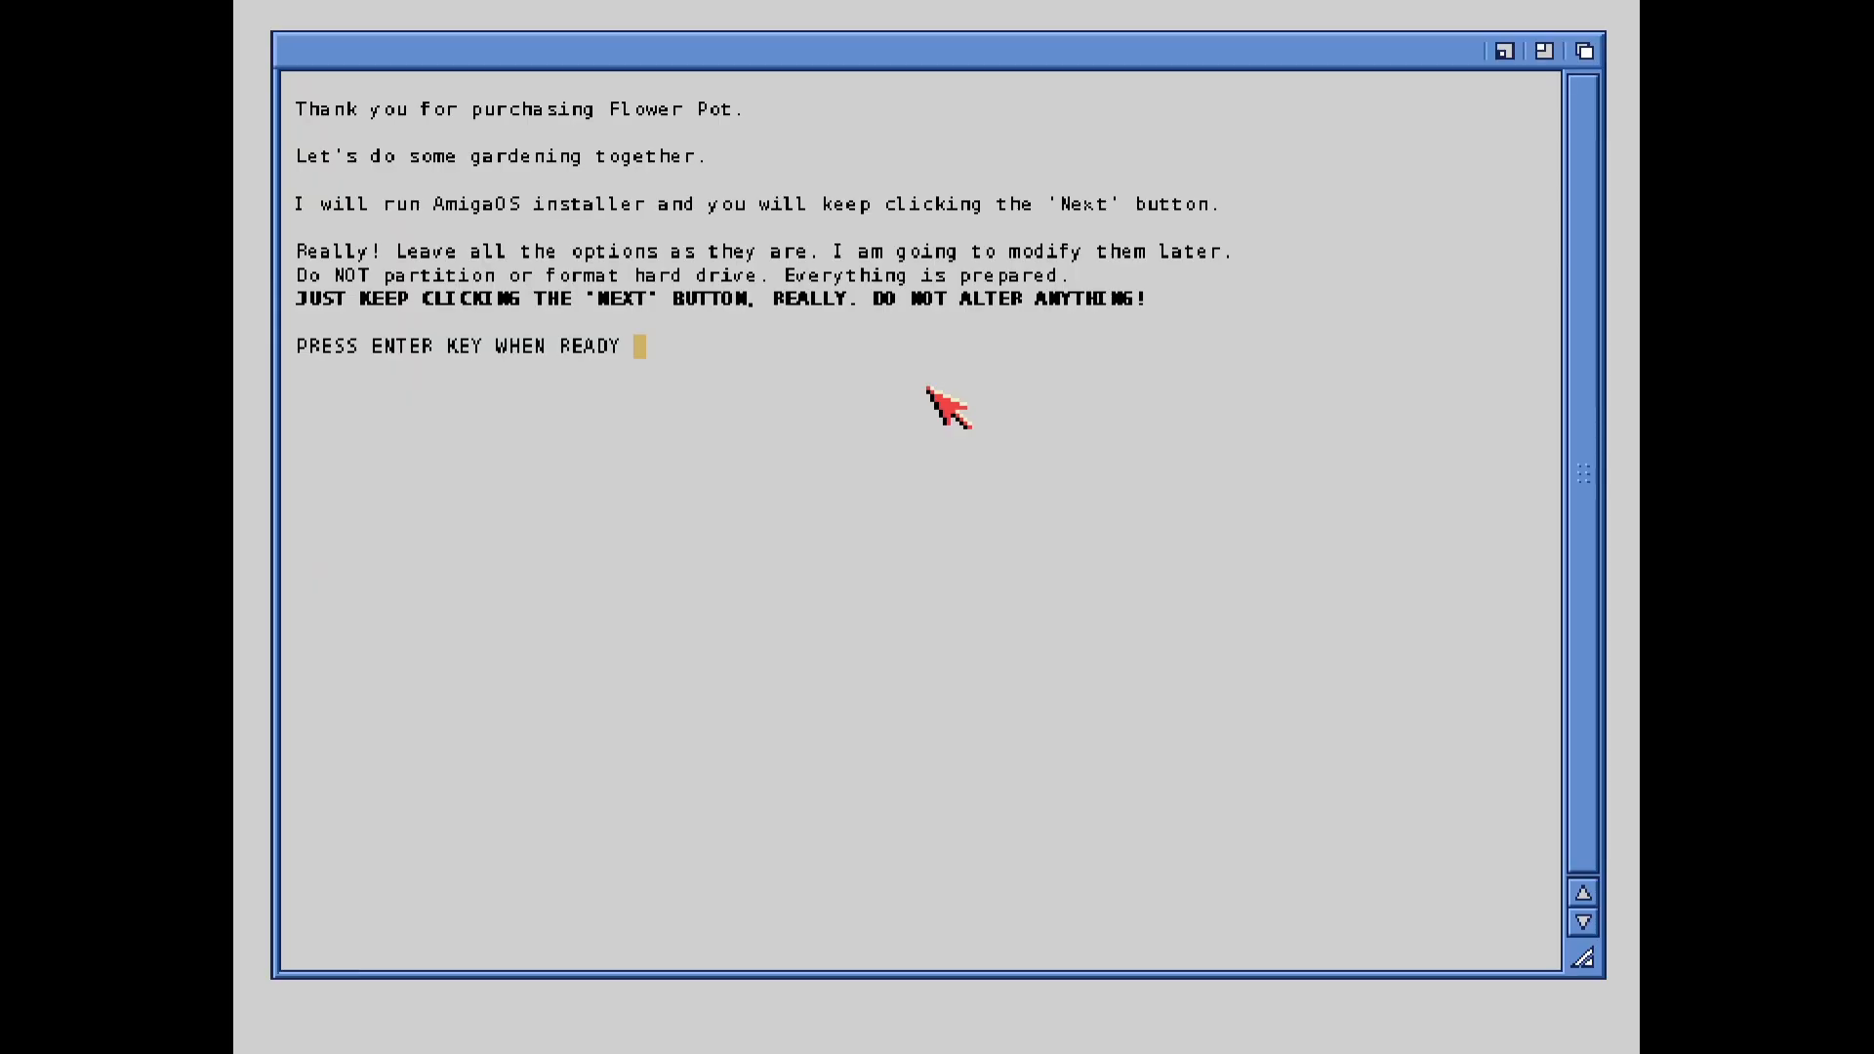
key(Return)
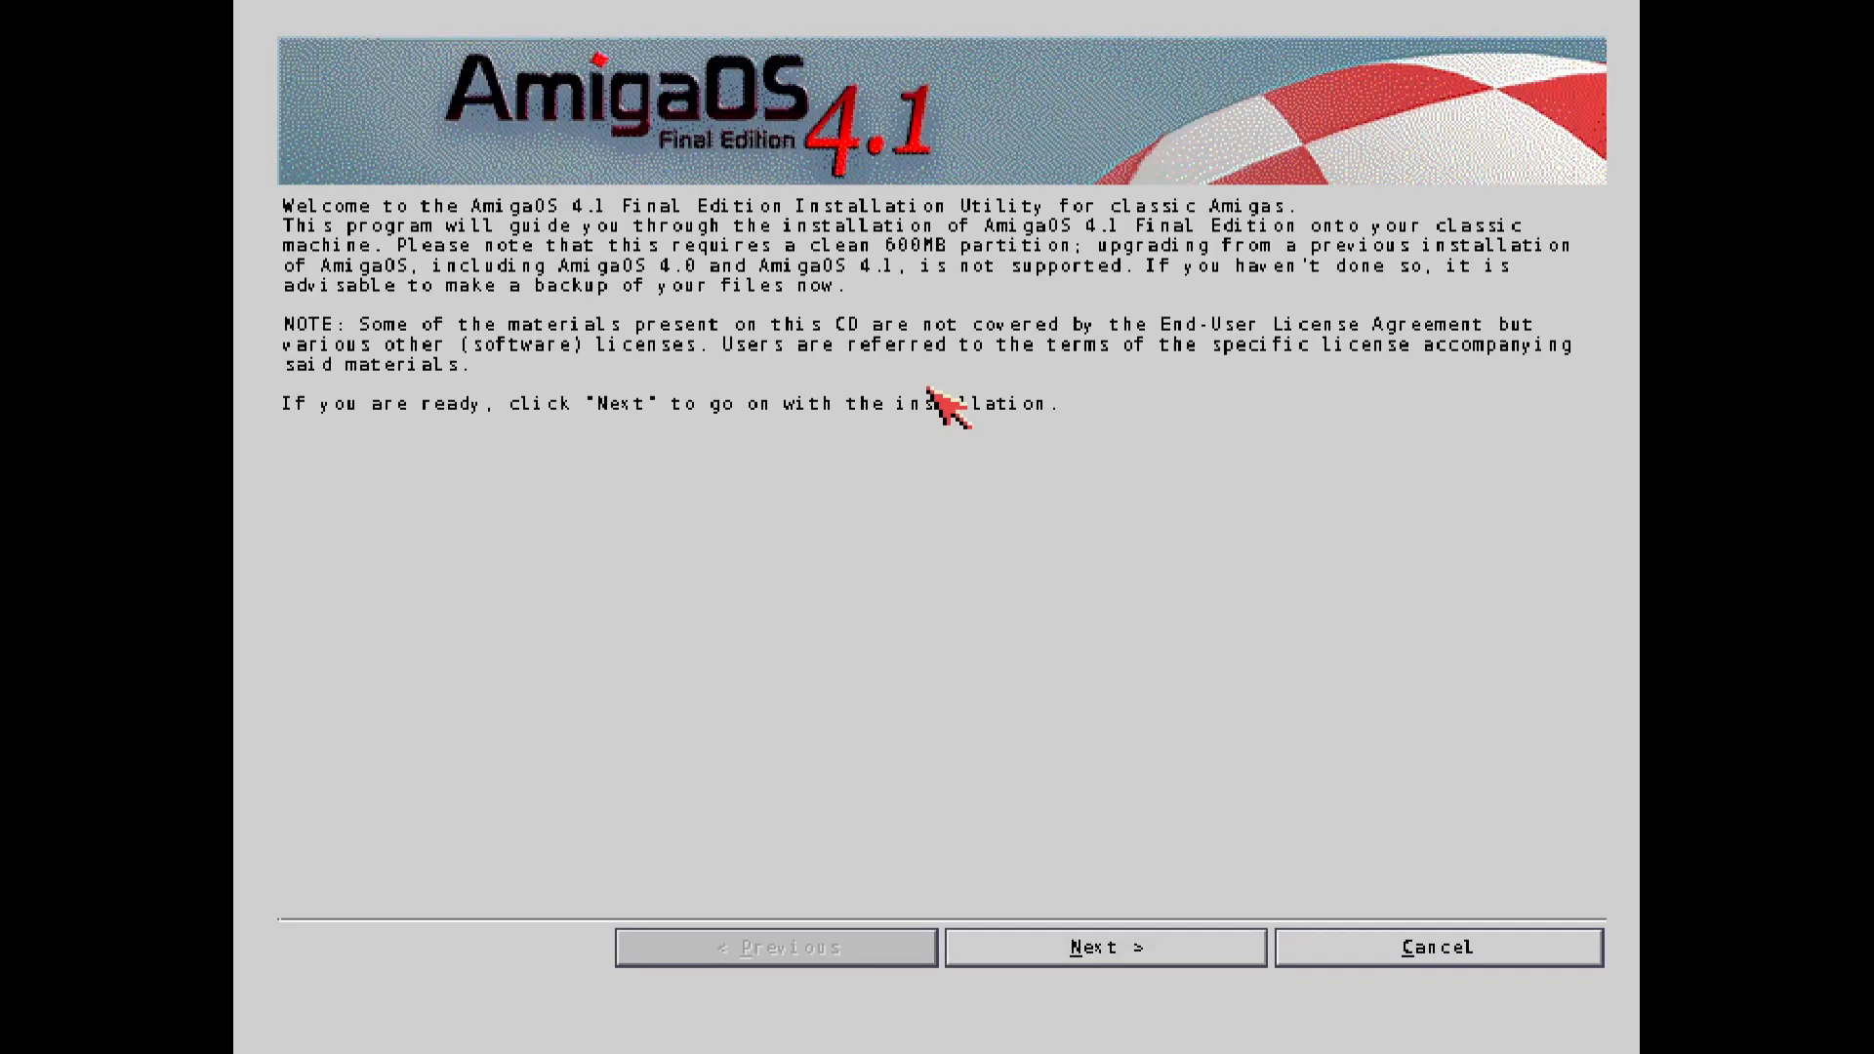
- Start the AmigaOS 4.1 installation, agree to the software license agreement and proceed to the Amiga model selection
click(1092, 949)
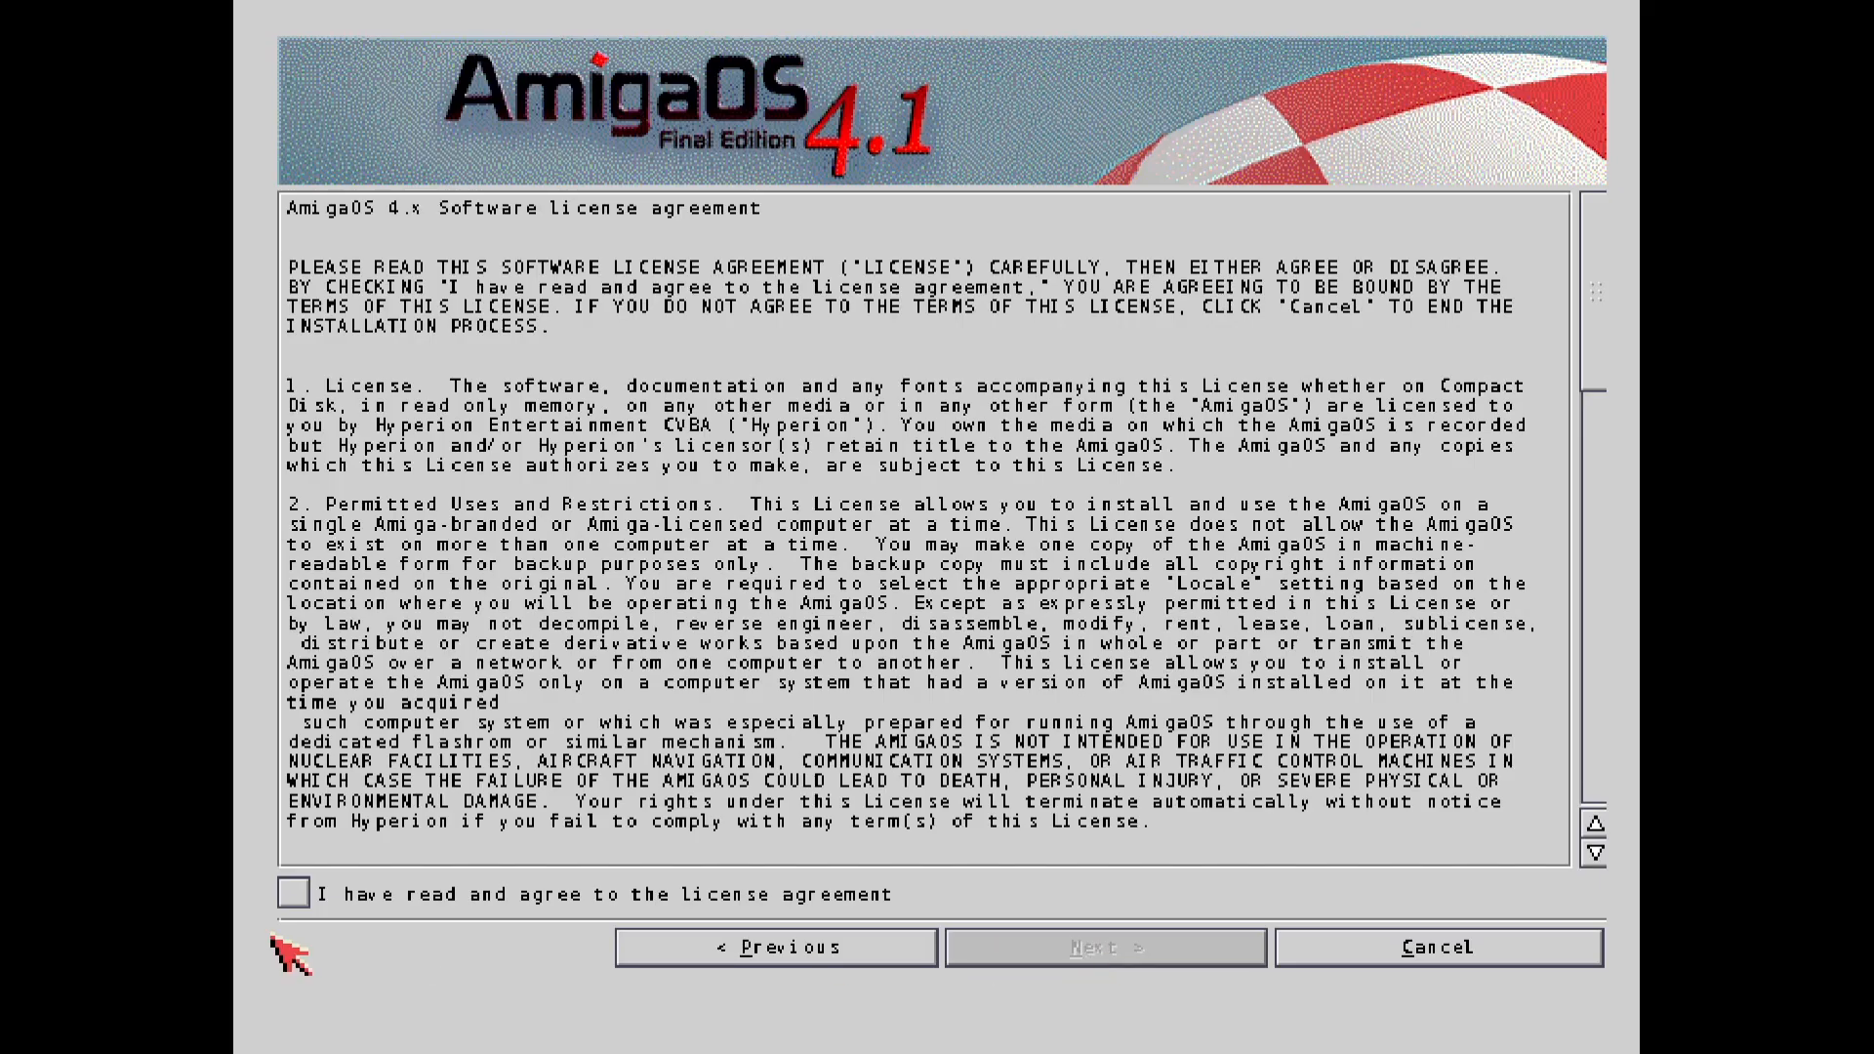
click(293, 892)
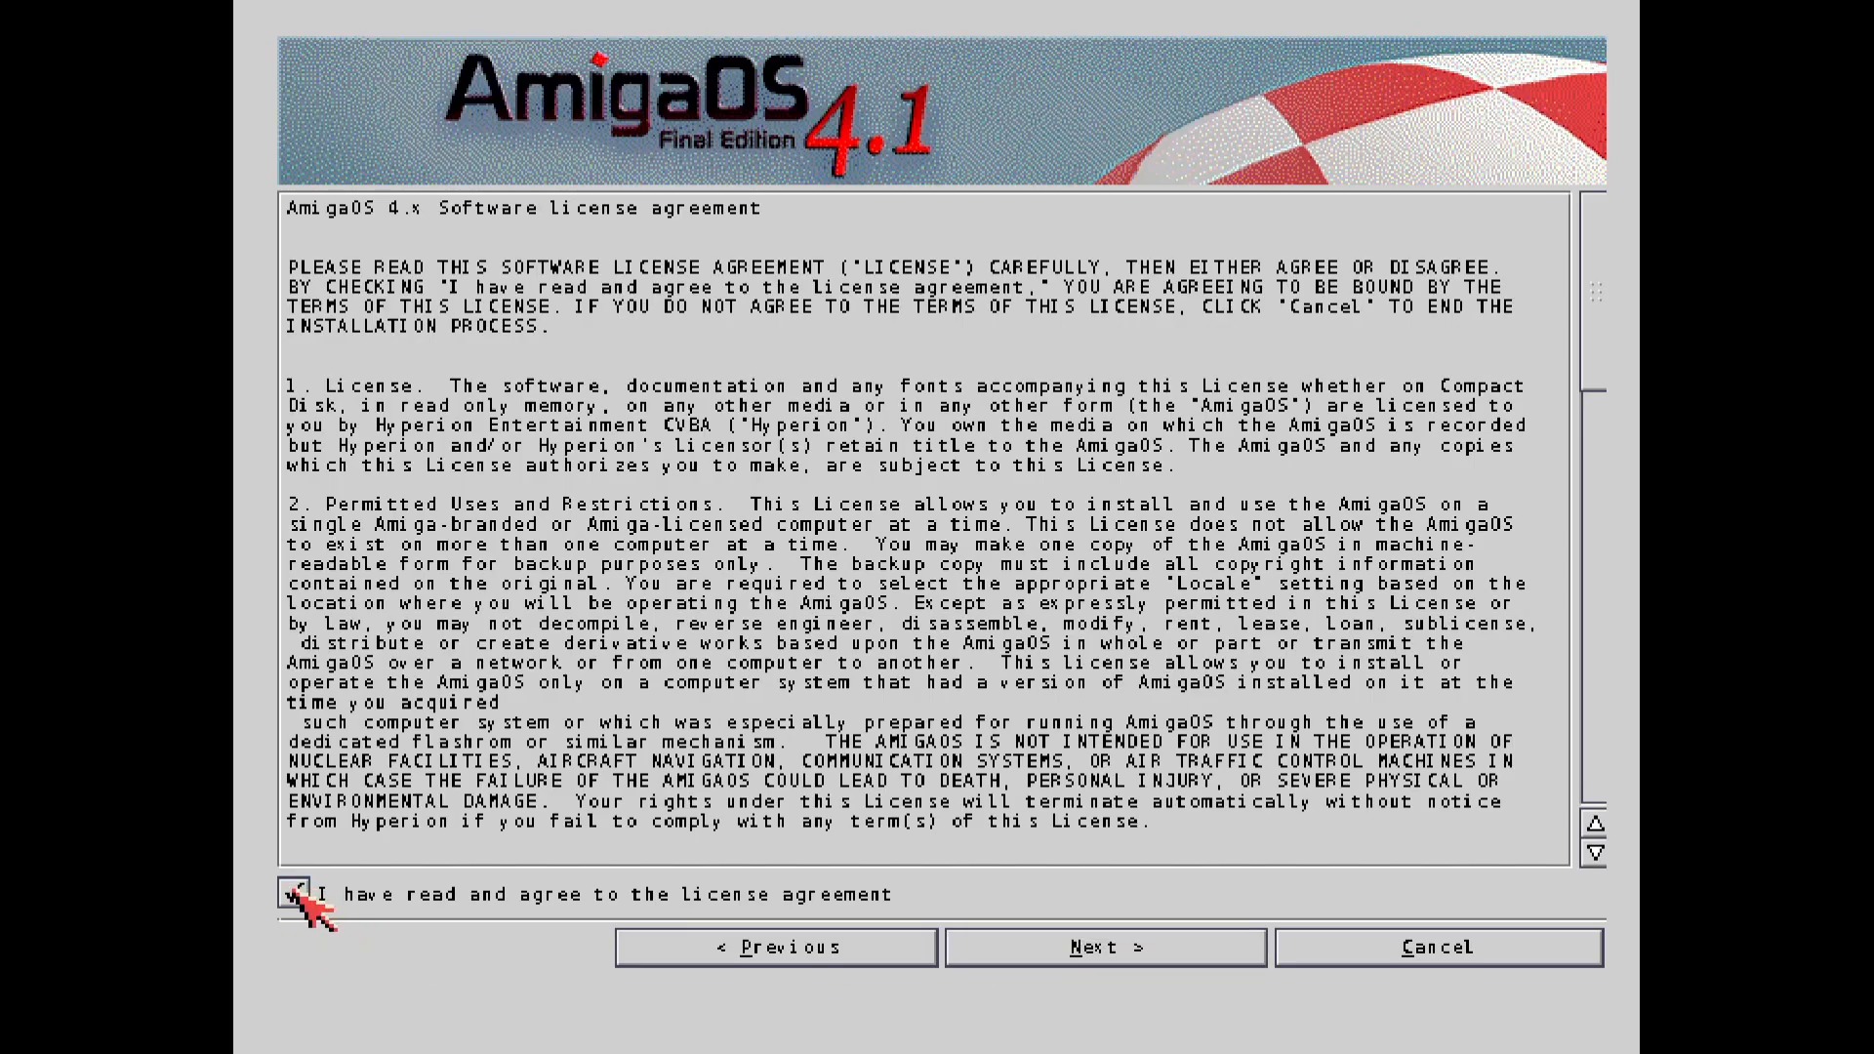
click(1083, 947)
click(1097, 942)
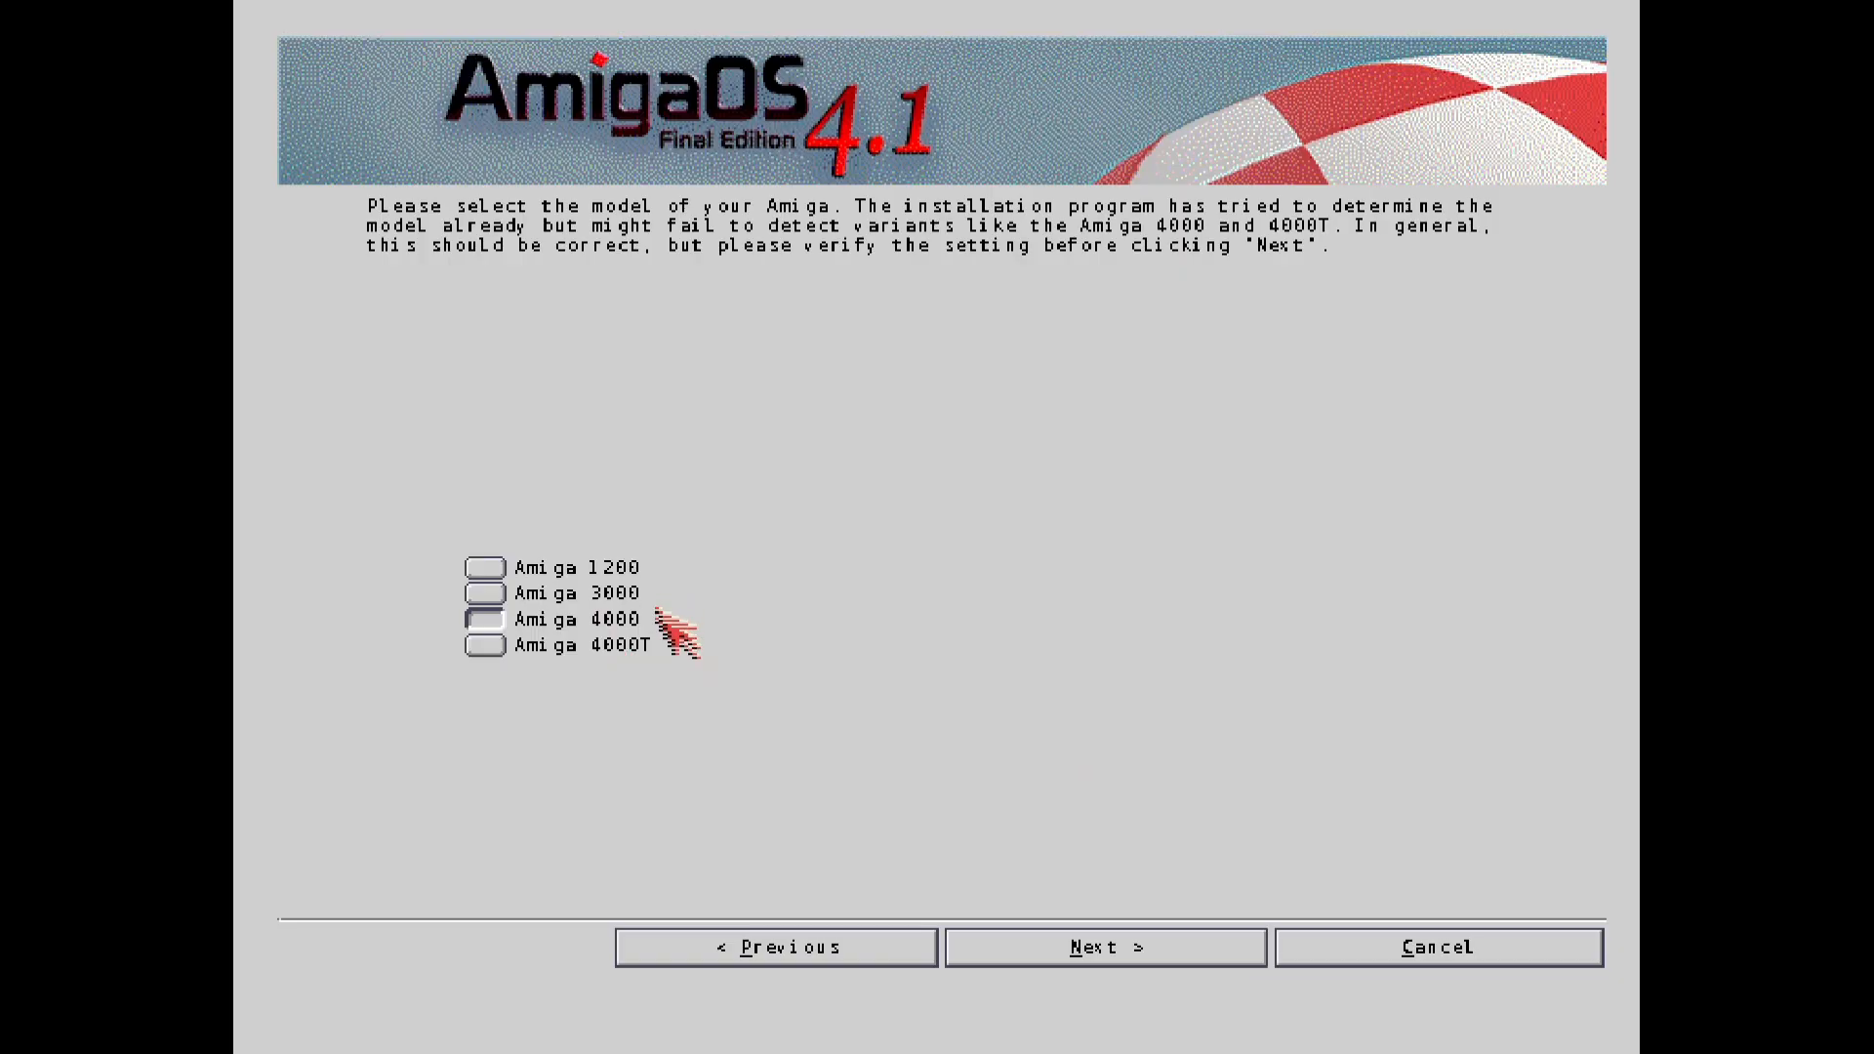
- Keep Amiga 4000 as the model, skip partitioning and formatting, and accept DH0: as the installation partition
click(1090, 959)
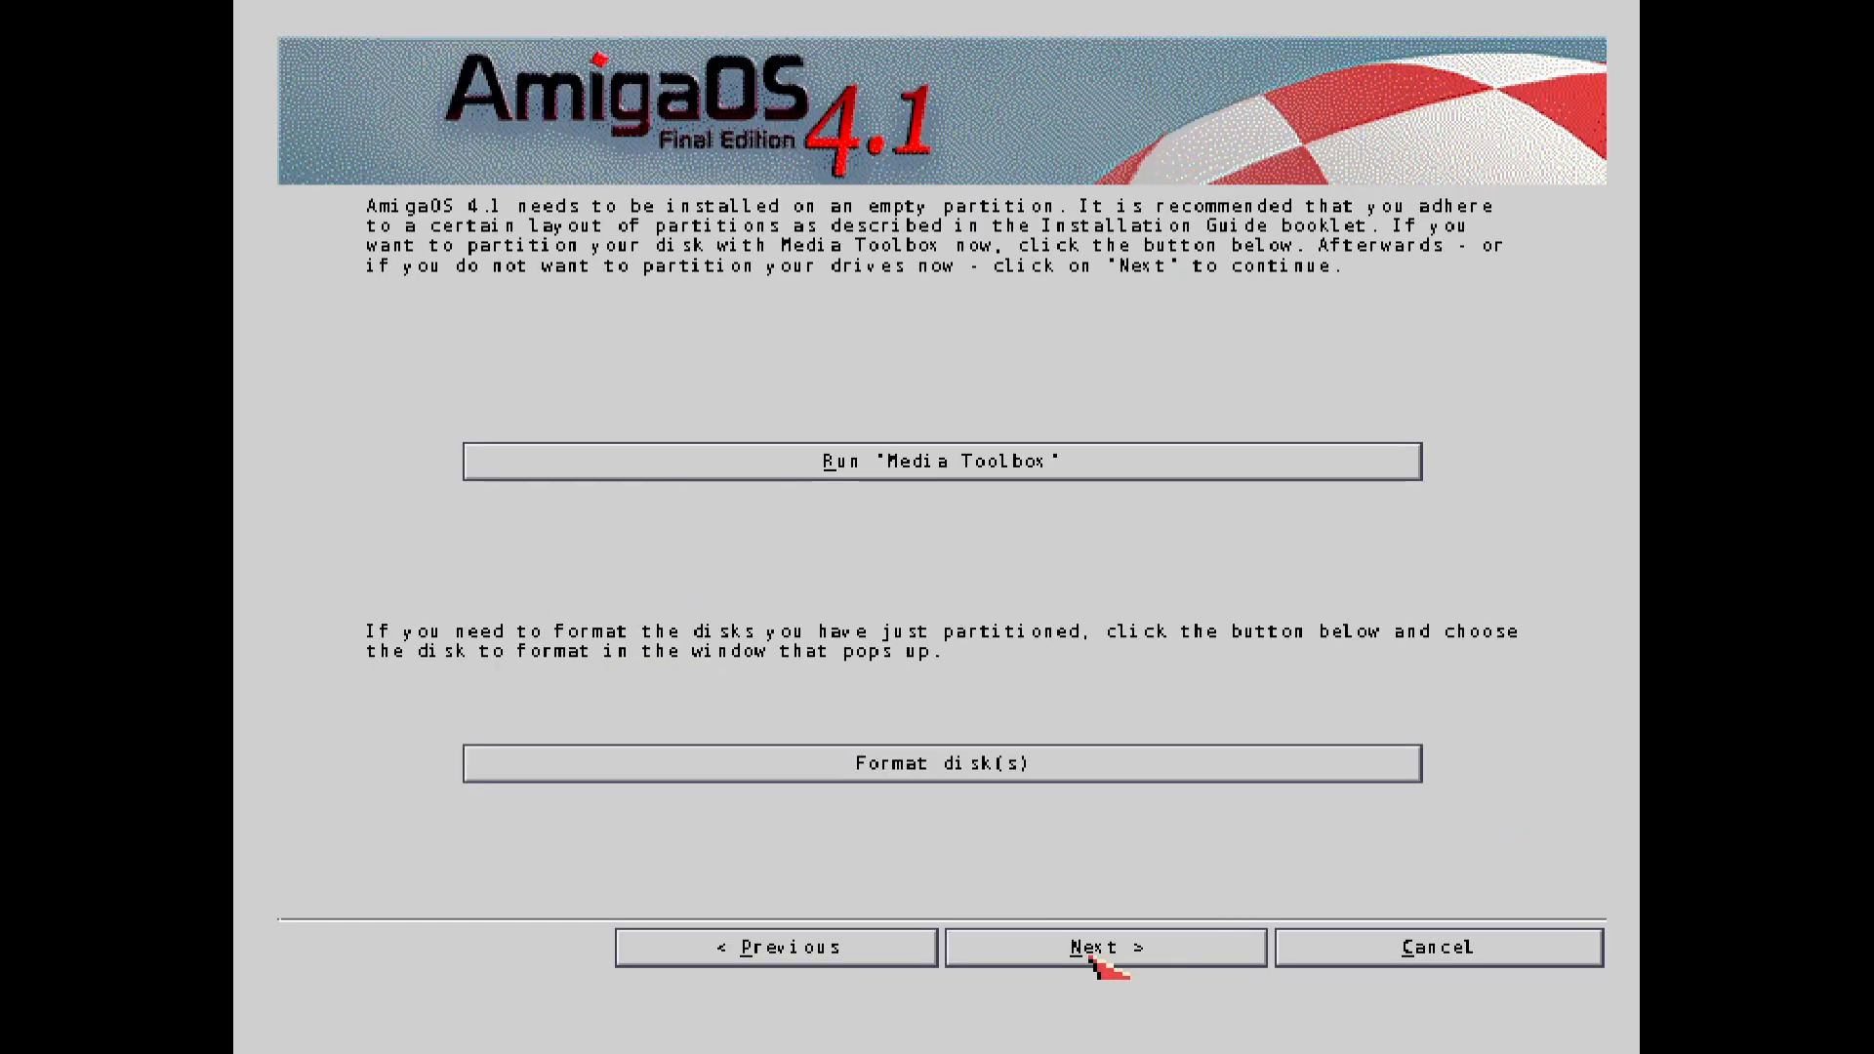
click(1090, 959)
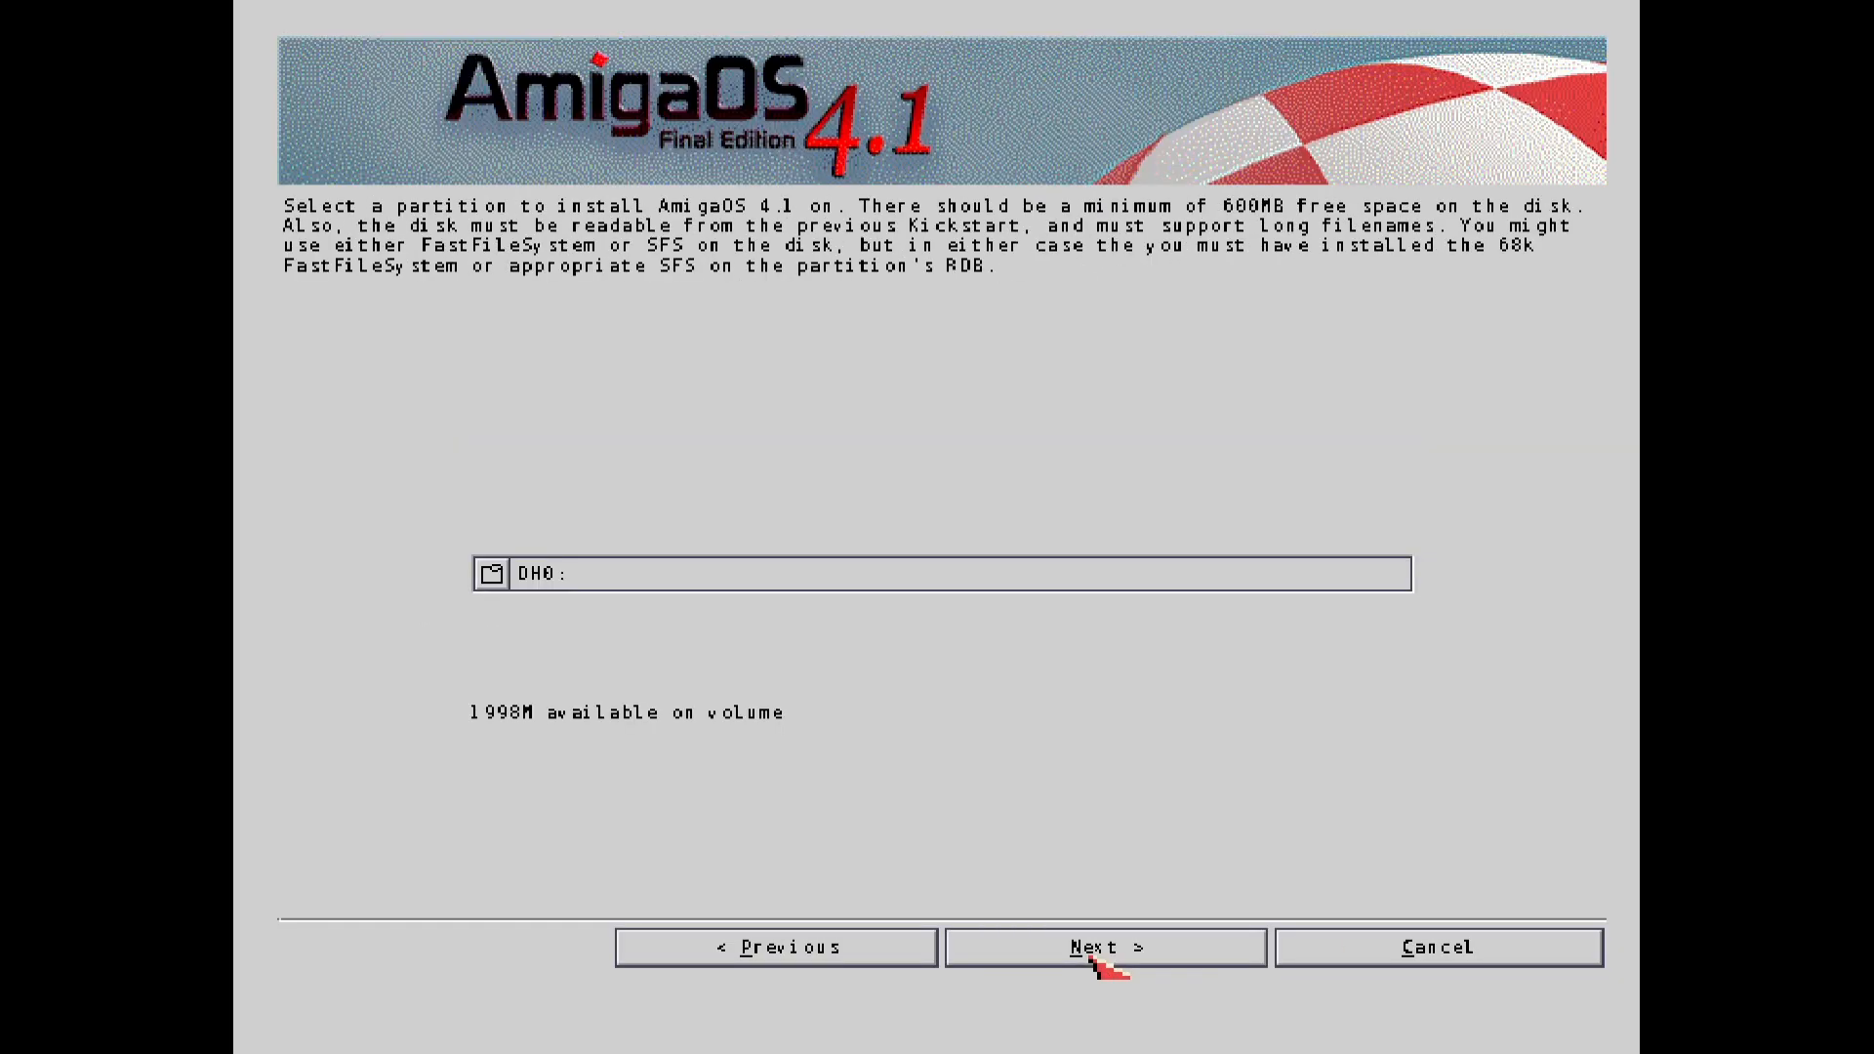
click(1090, 959)
click(1090, 959)
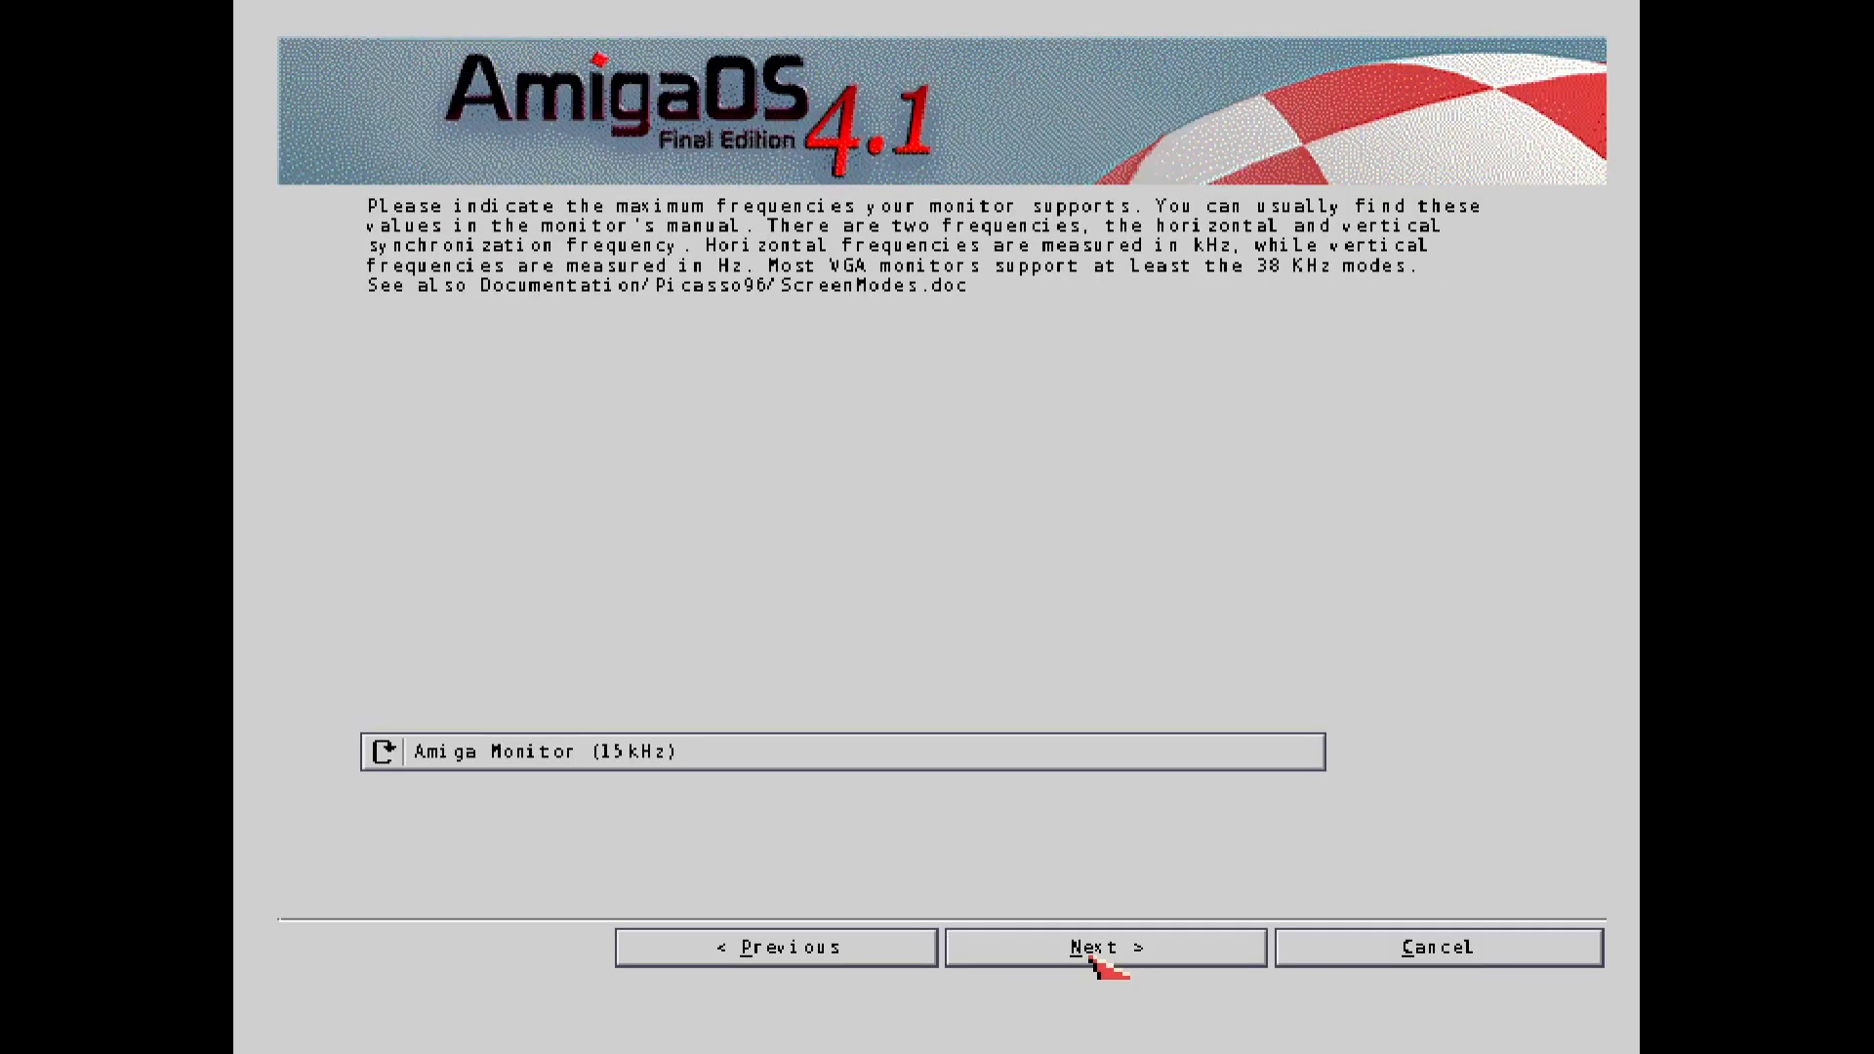
- Complete the installation with the default monitor, floppy fix, base page and GRex options, and quit the emulation
click(1091, 958)
click(1091, 958)
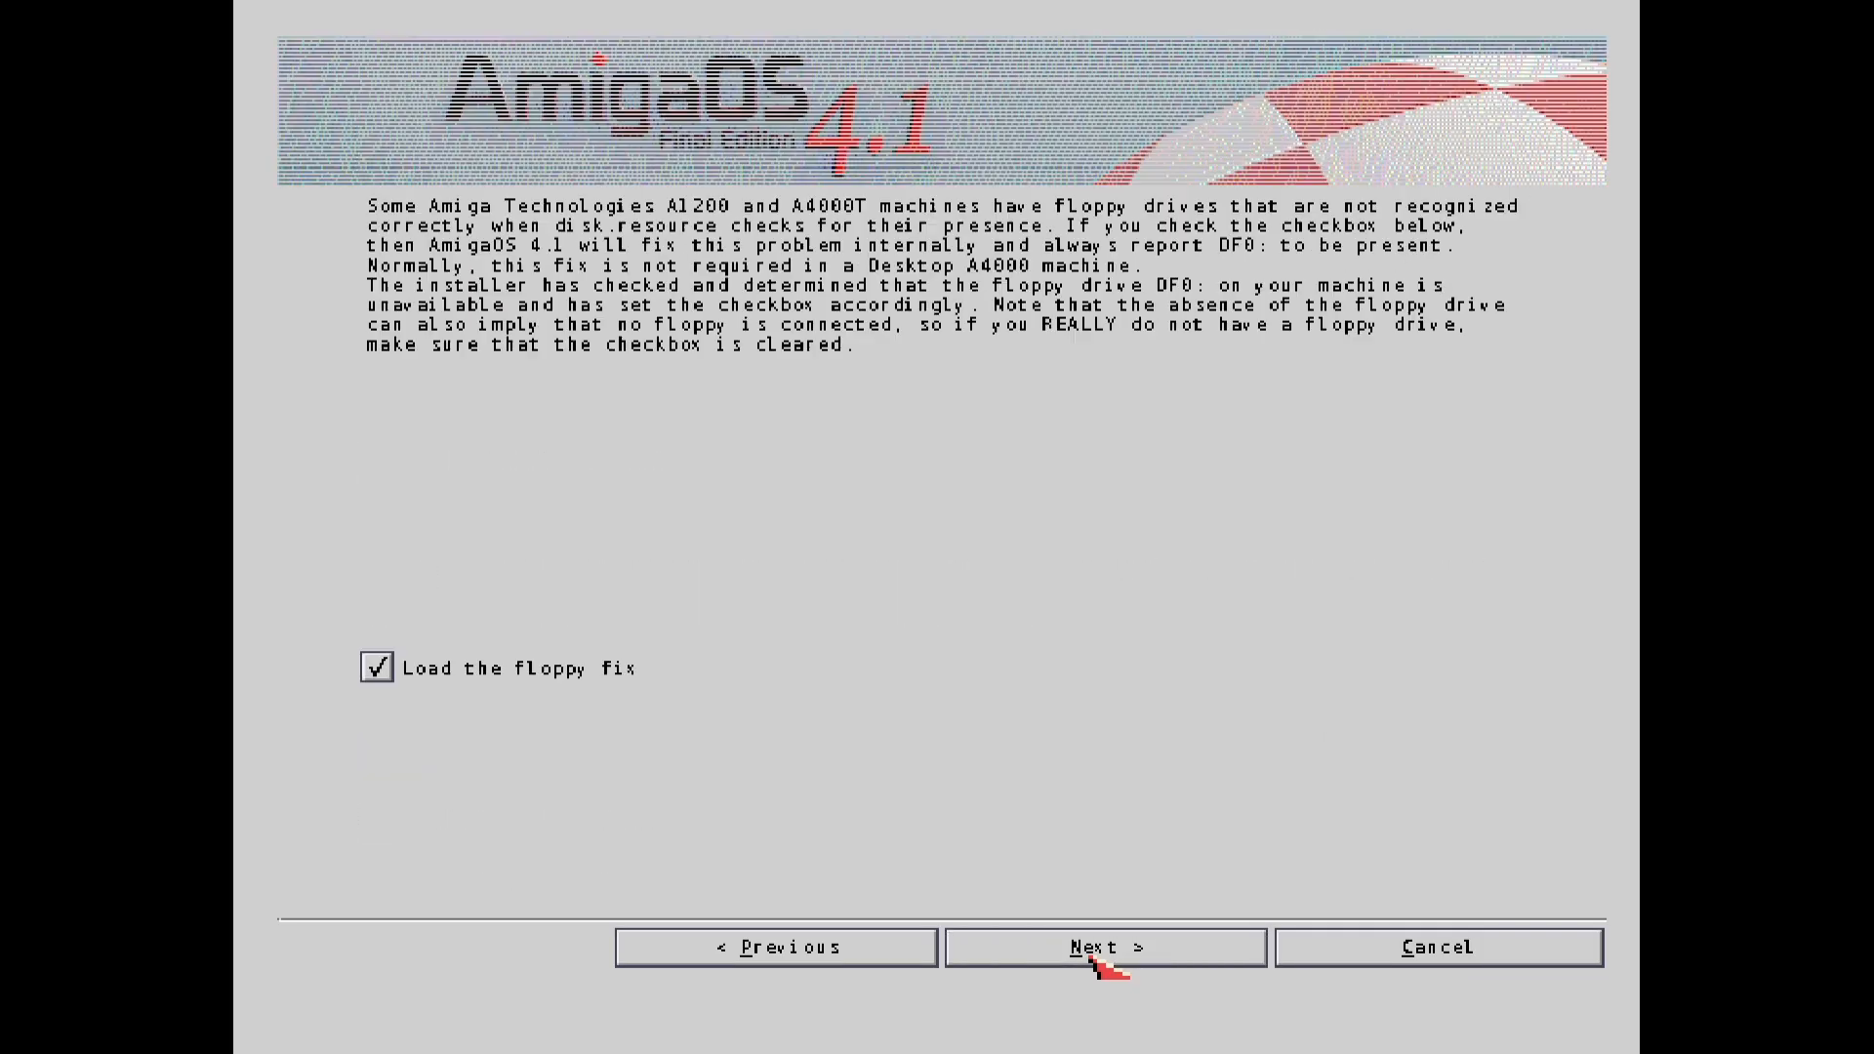
click(1090, 959)
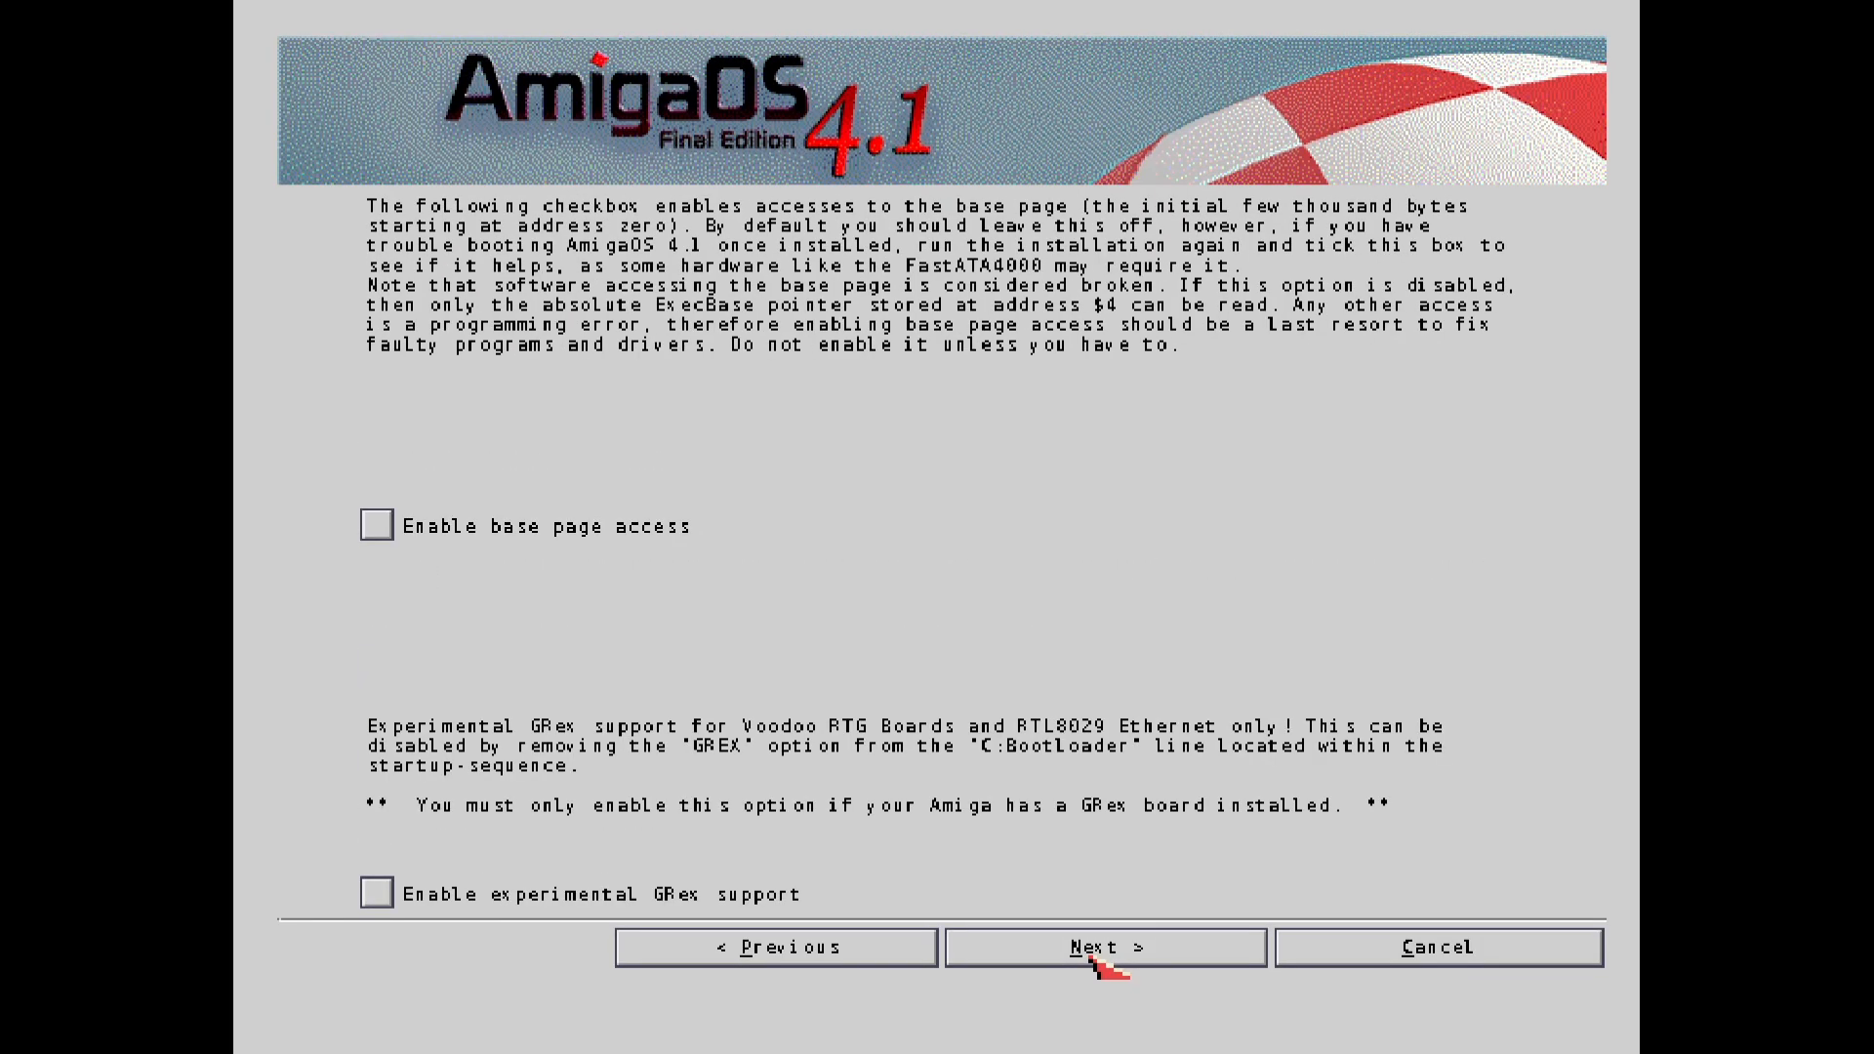
click(1091, 958)
click(1090, 959)
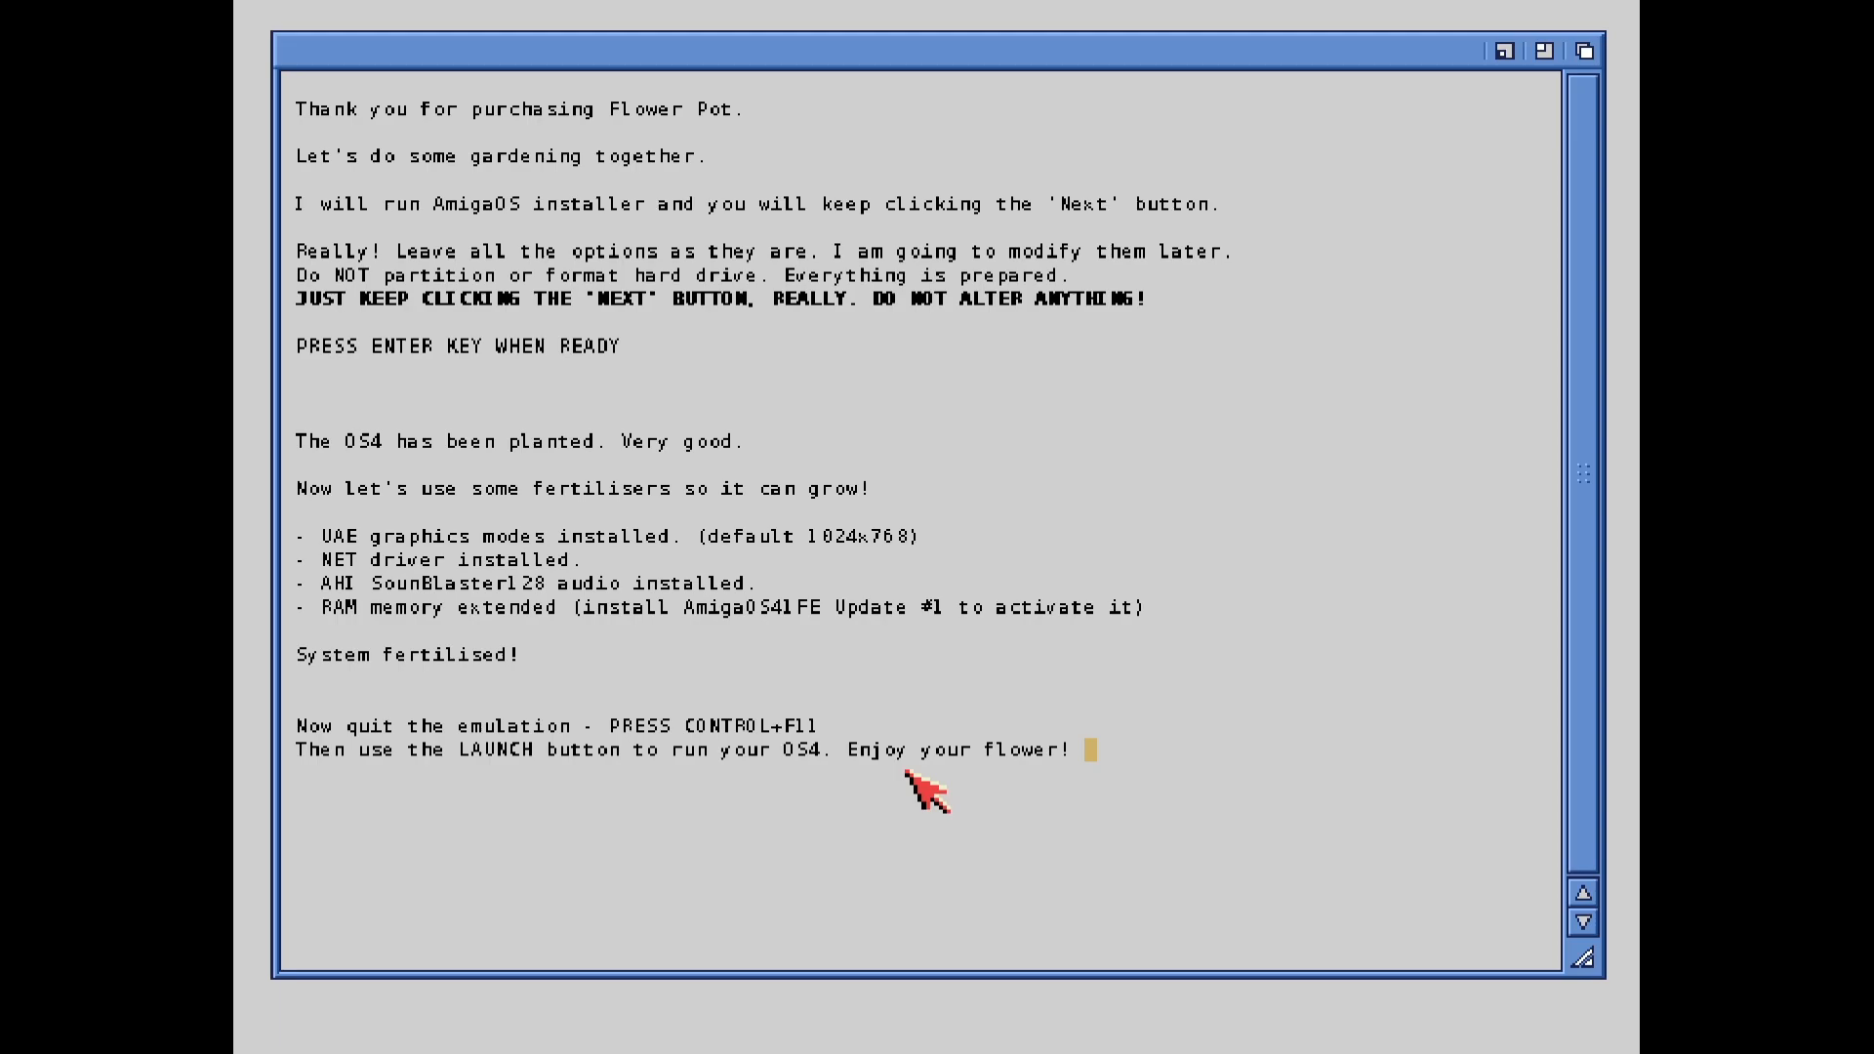
key(ctrl+F11)
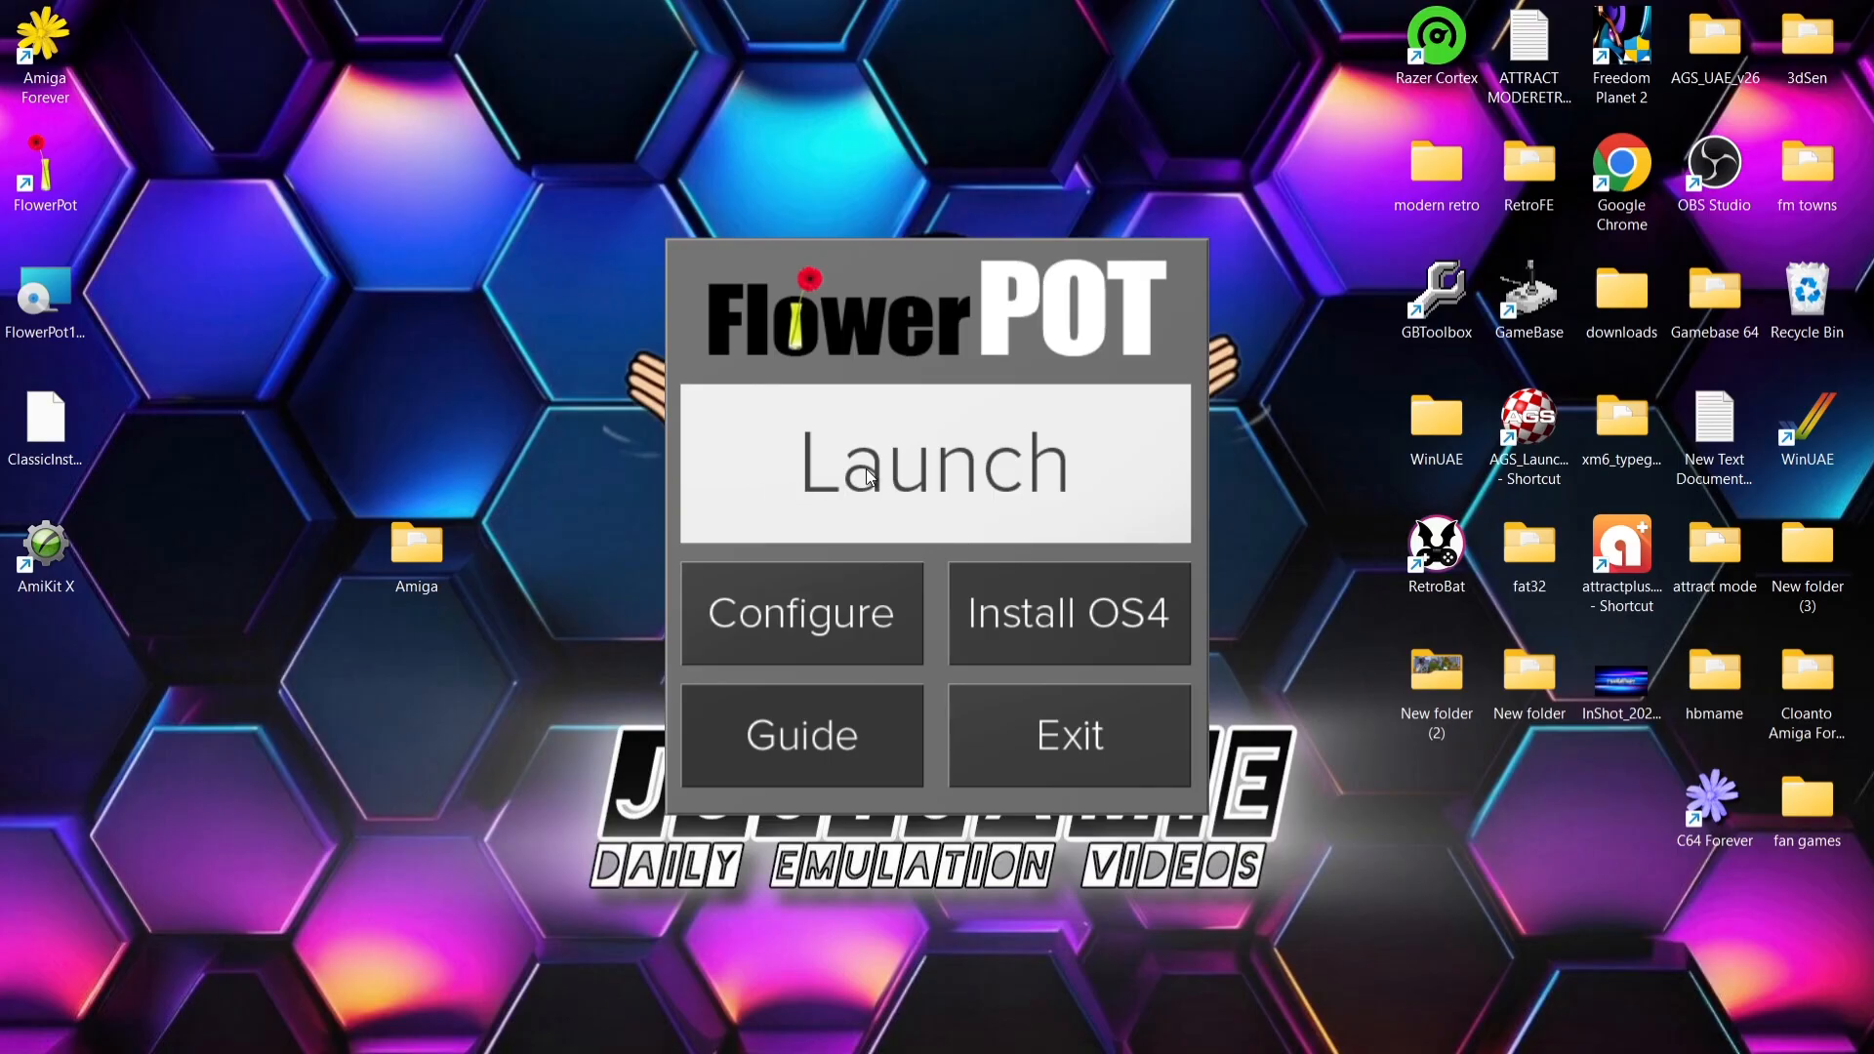
- Launch the installed OS4 from FlowerPot and set the WinUAE fullscreen resolution to 1920x1080
click(1010, 483)
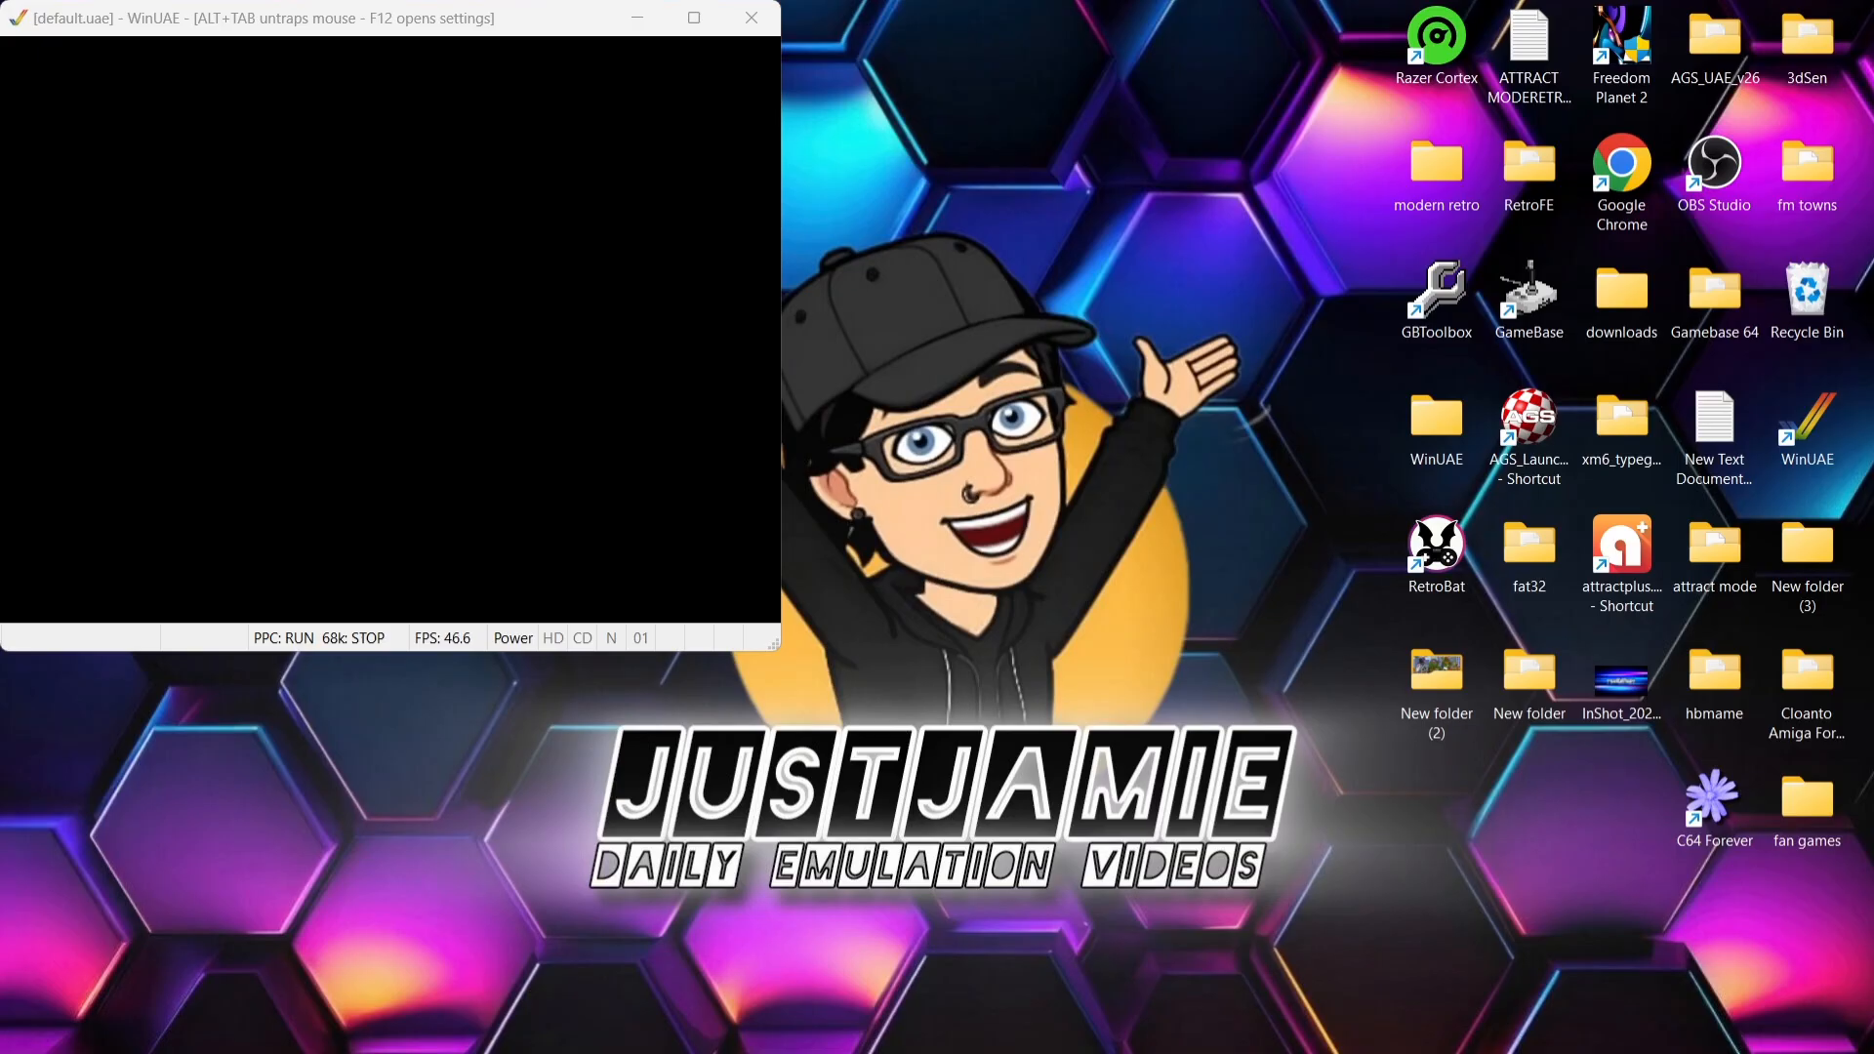
key(F12)
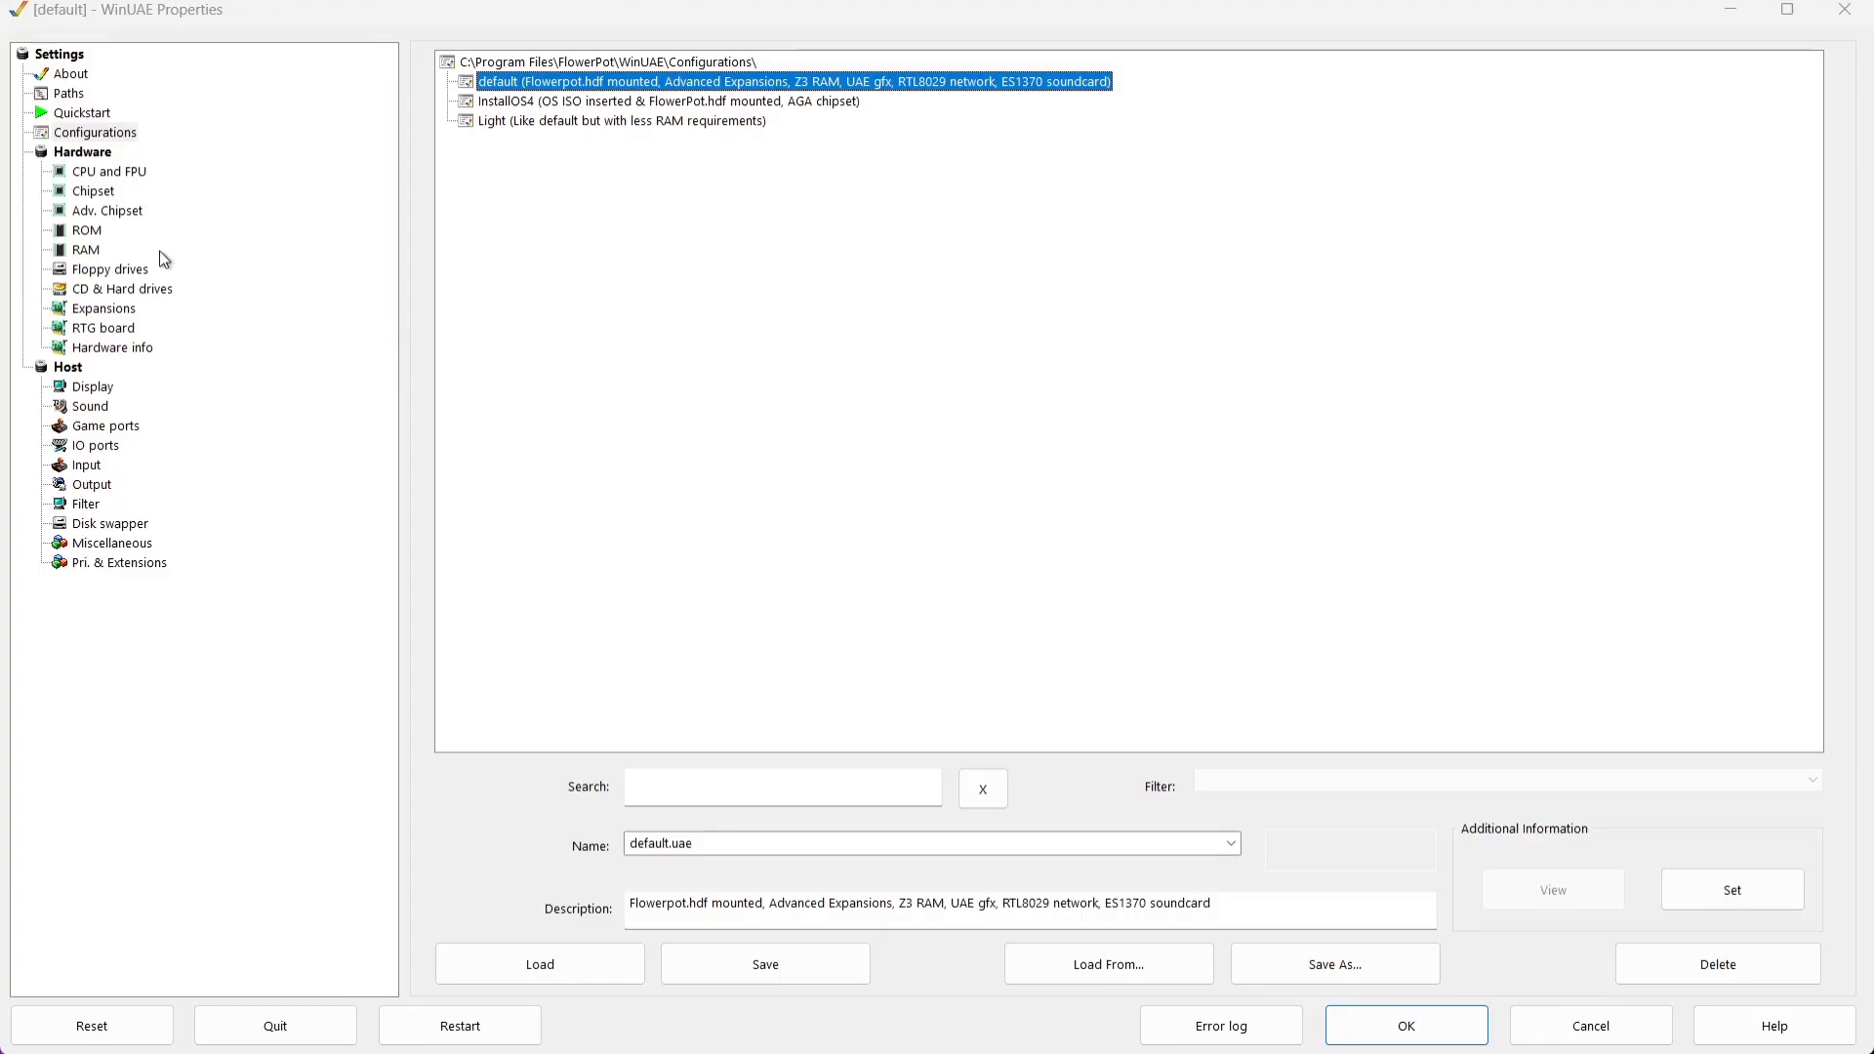
click(94, 484)
click(91, 387)
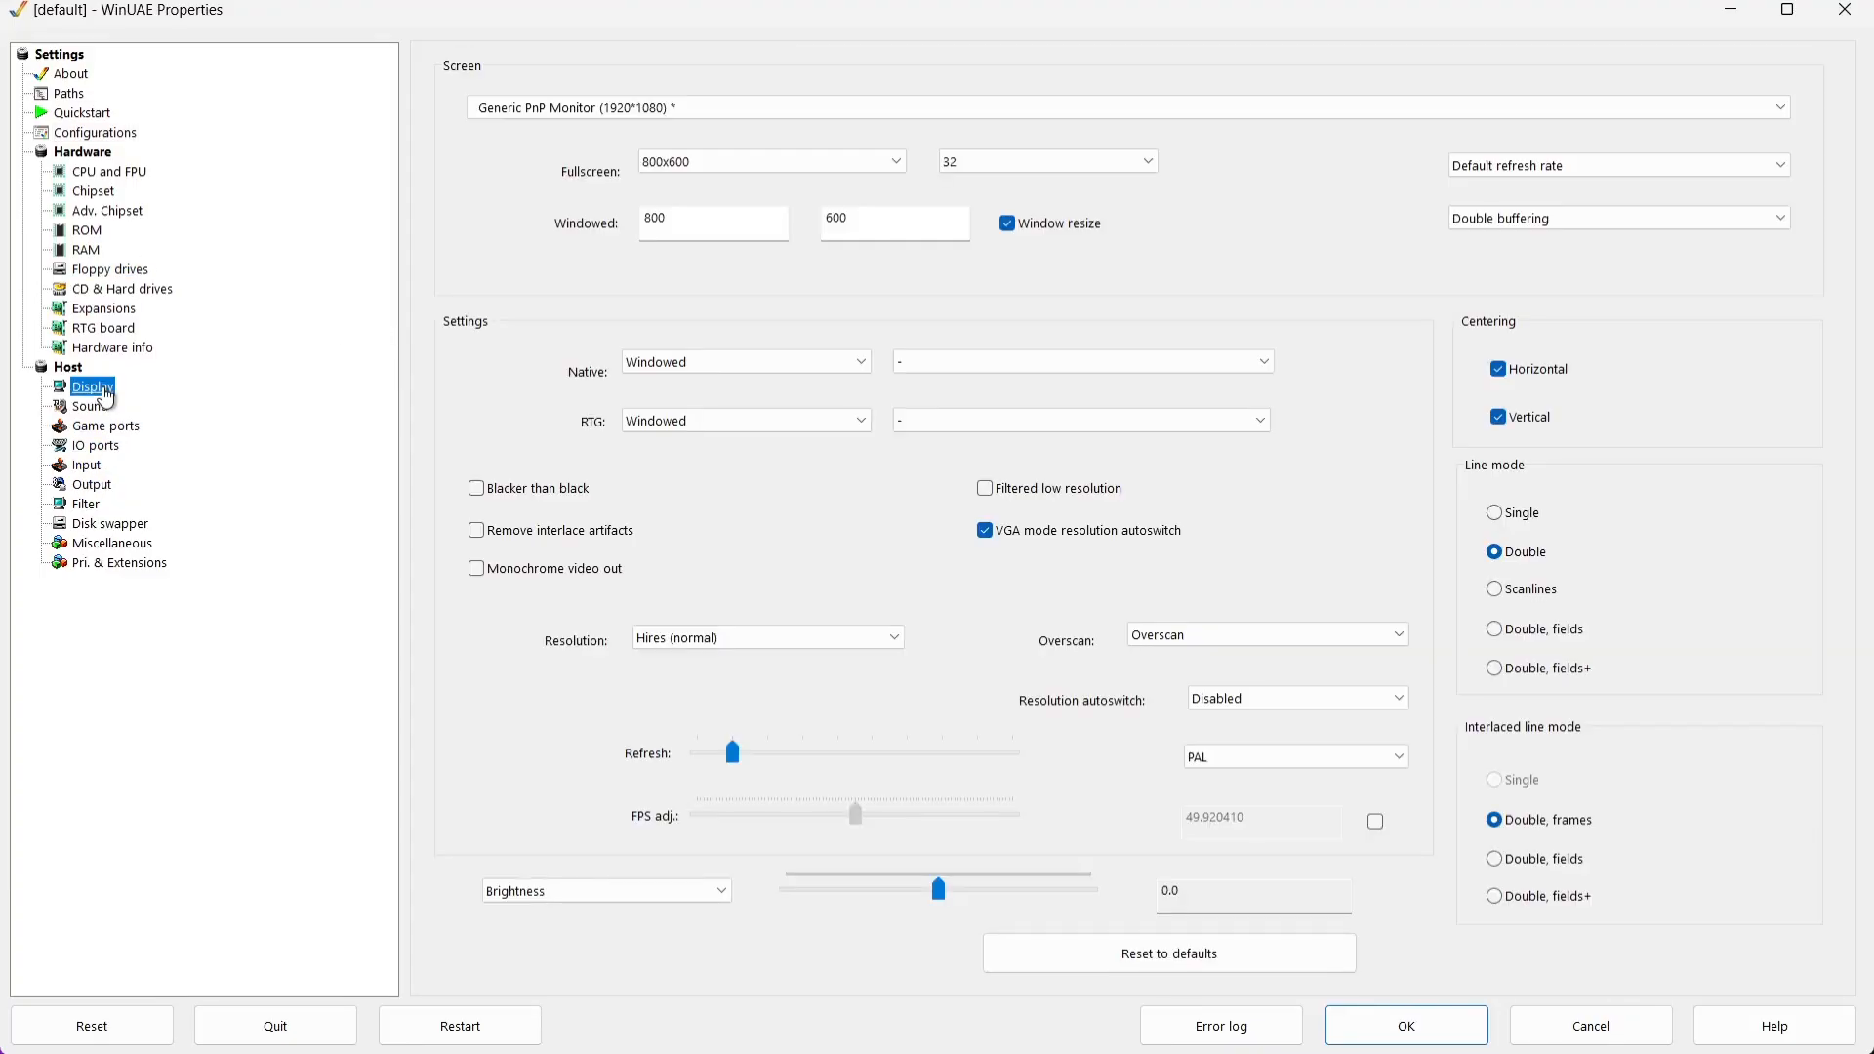
click(806, 160)
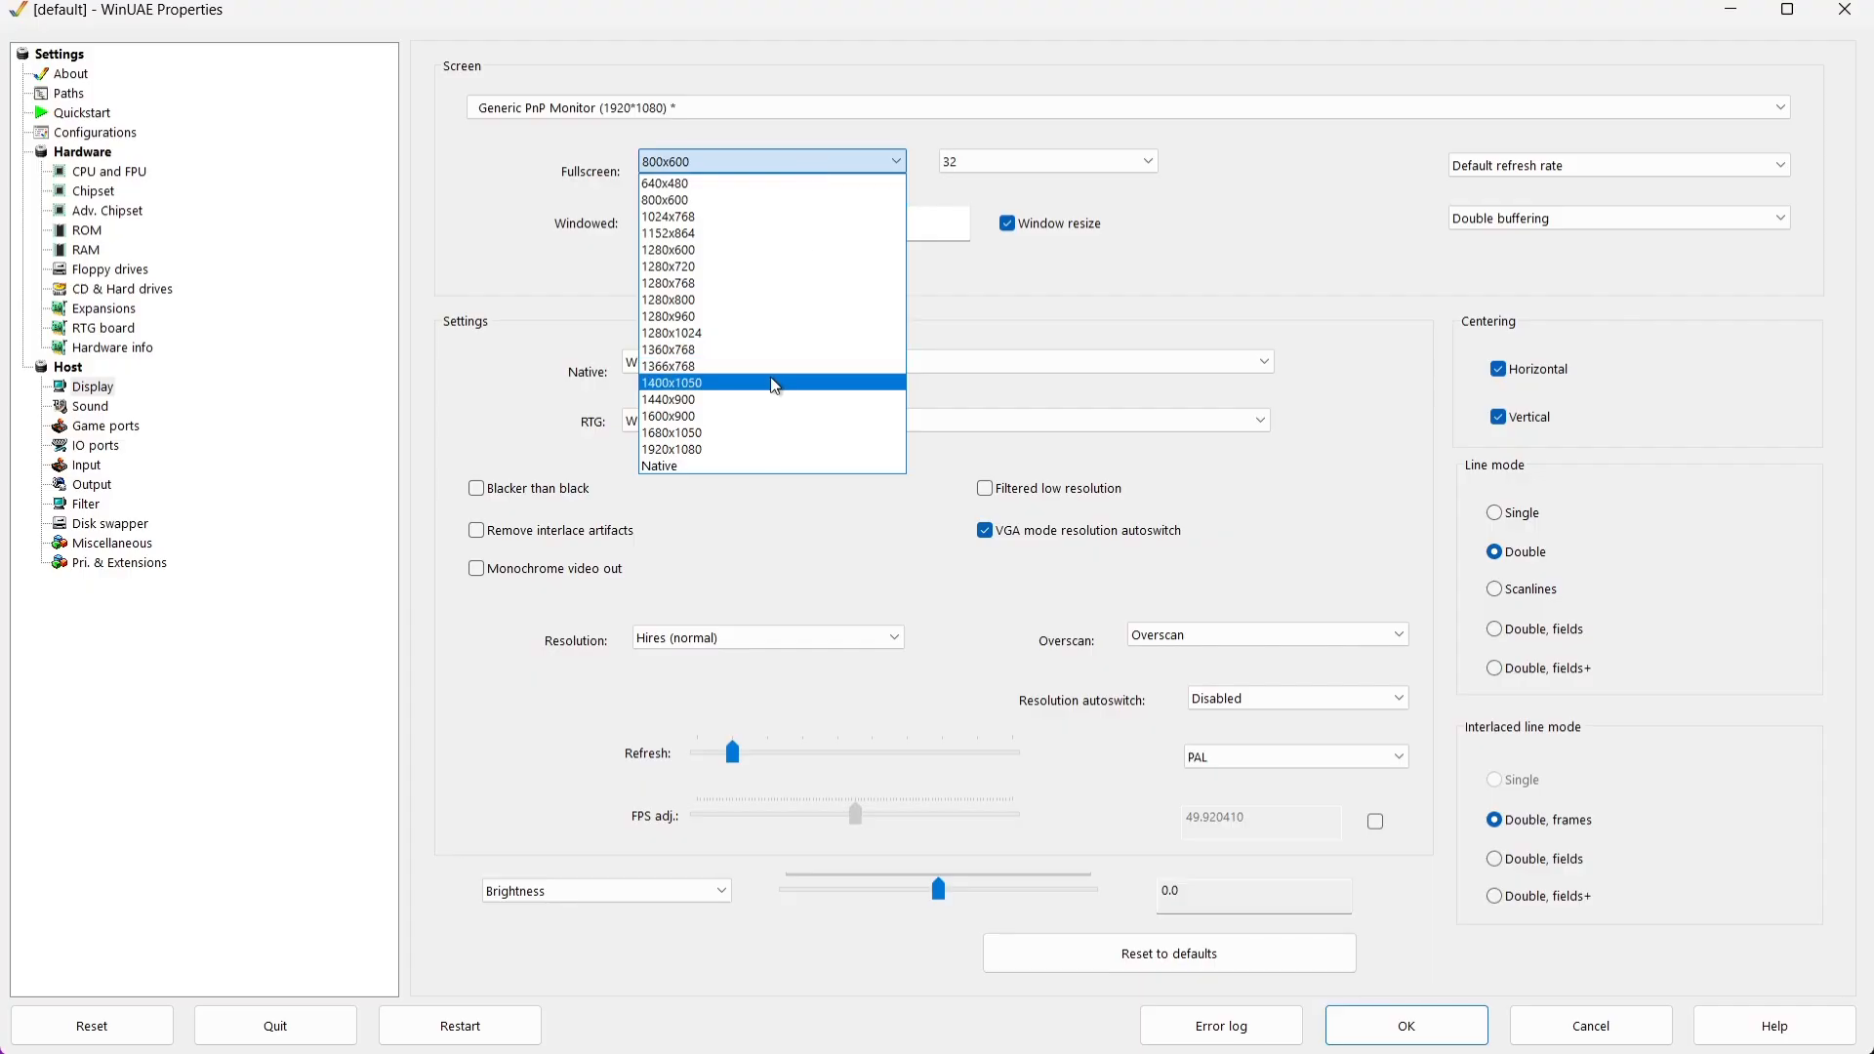
click(762, 436)
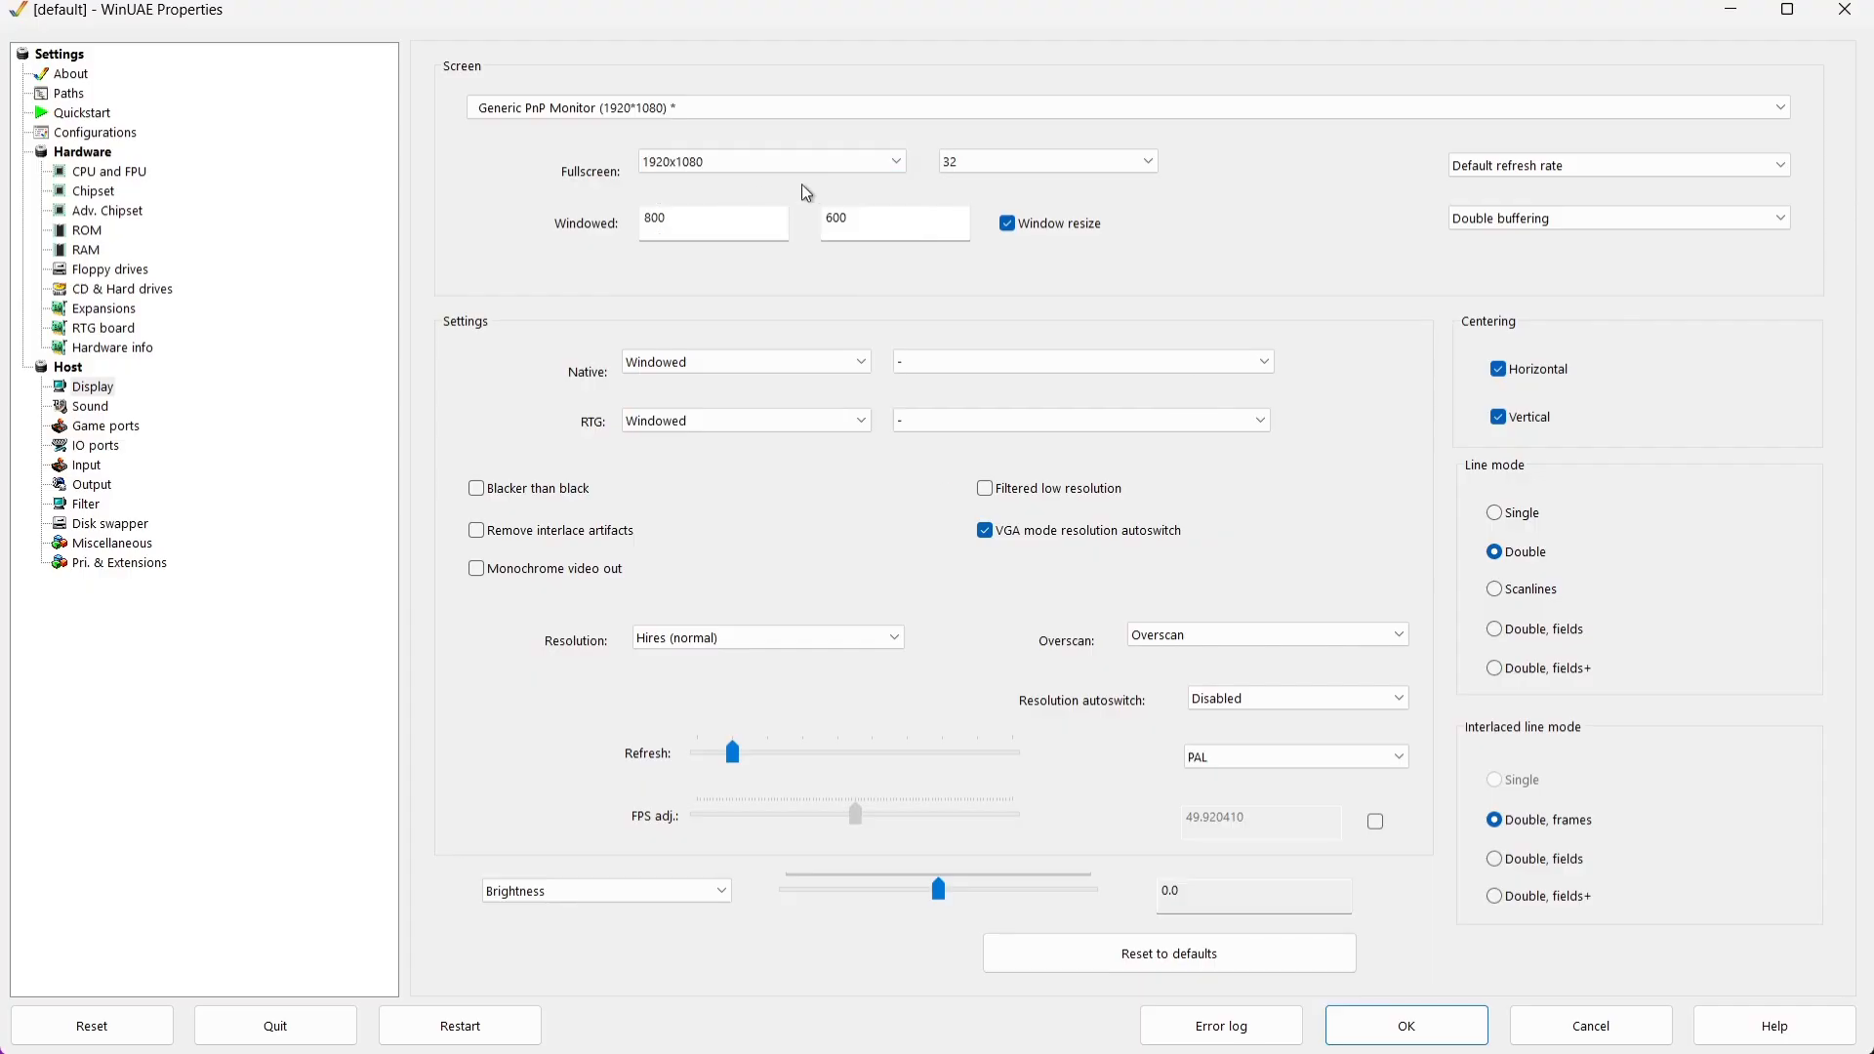
- Set both the Native and RTG display modes to Fullscreen
click(781, 366)
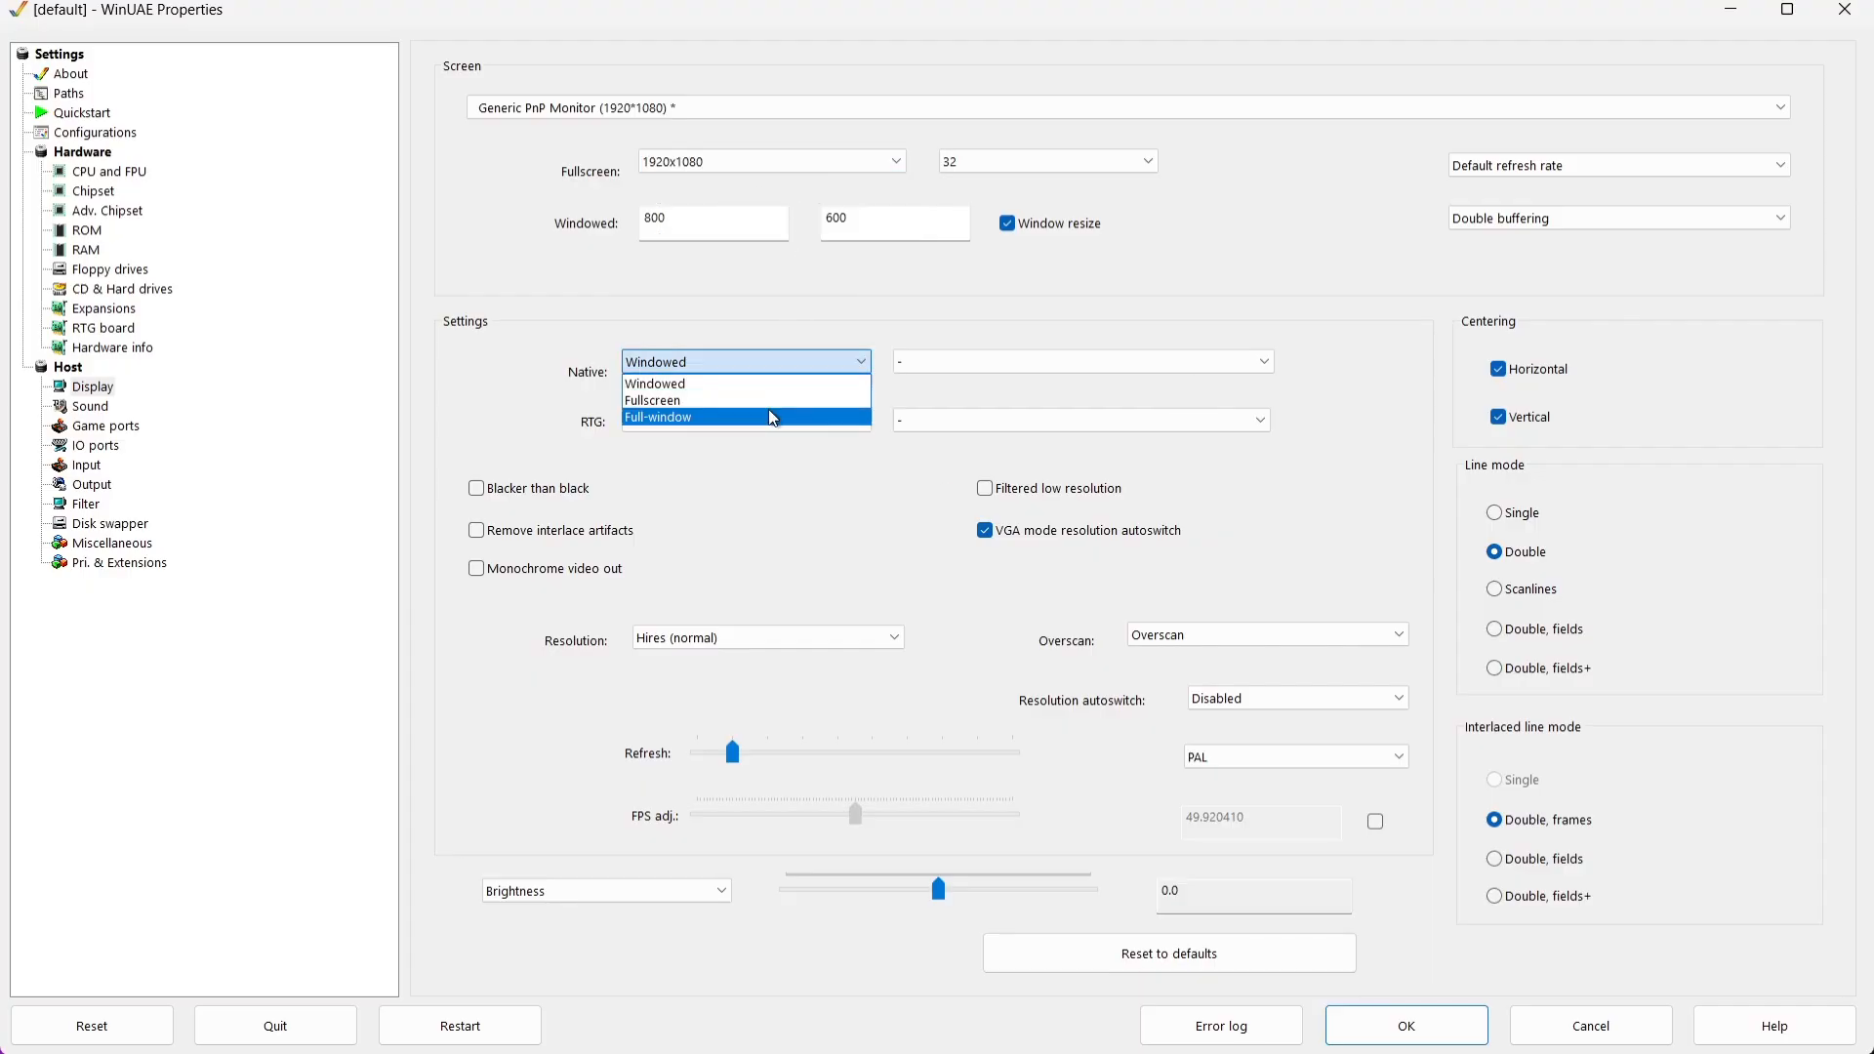
click(765, 401)
click(788, 421)
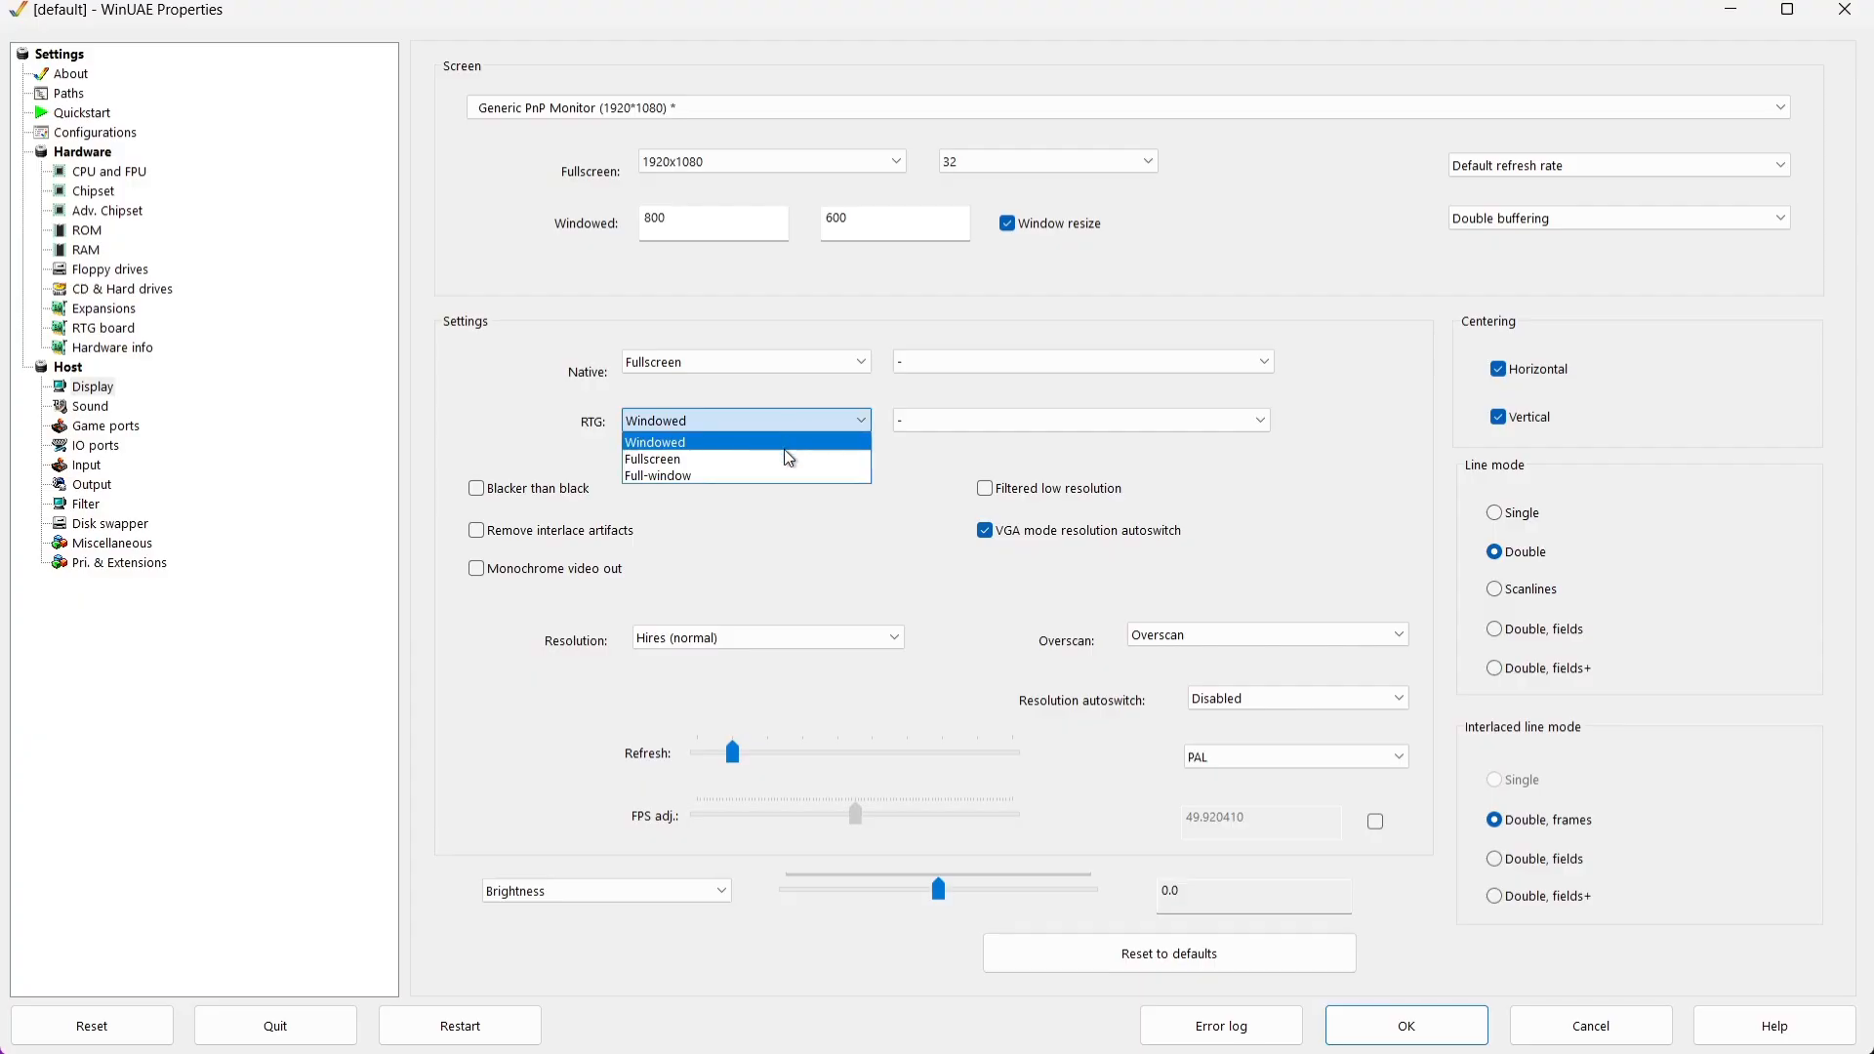
click(784, 458)
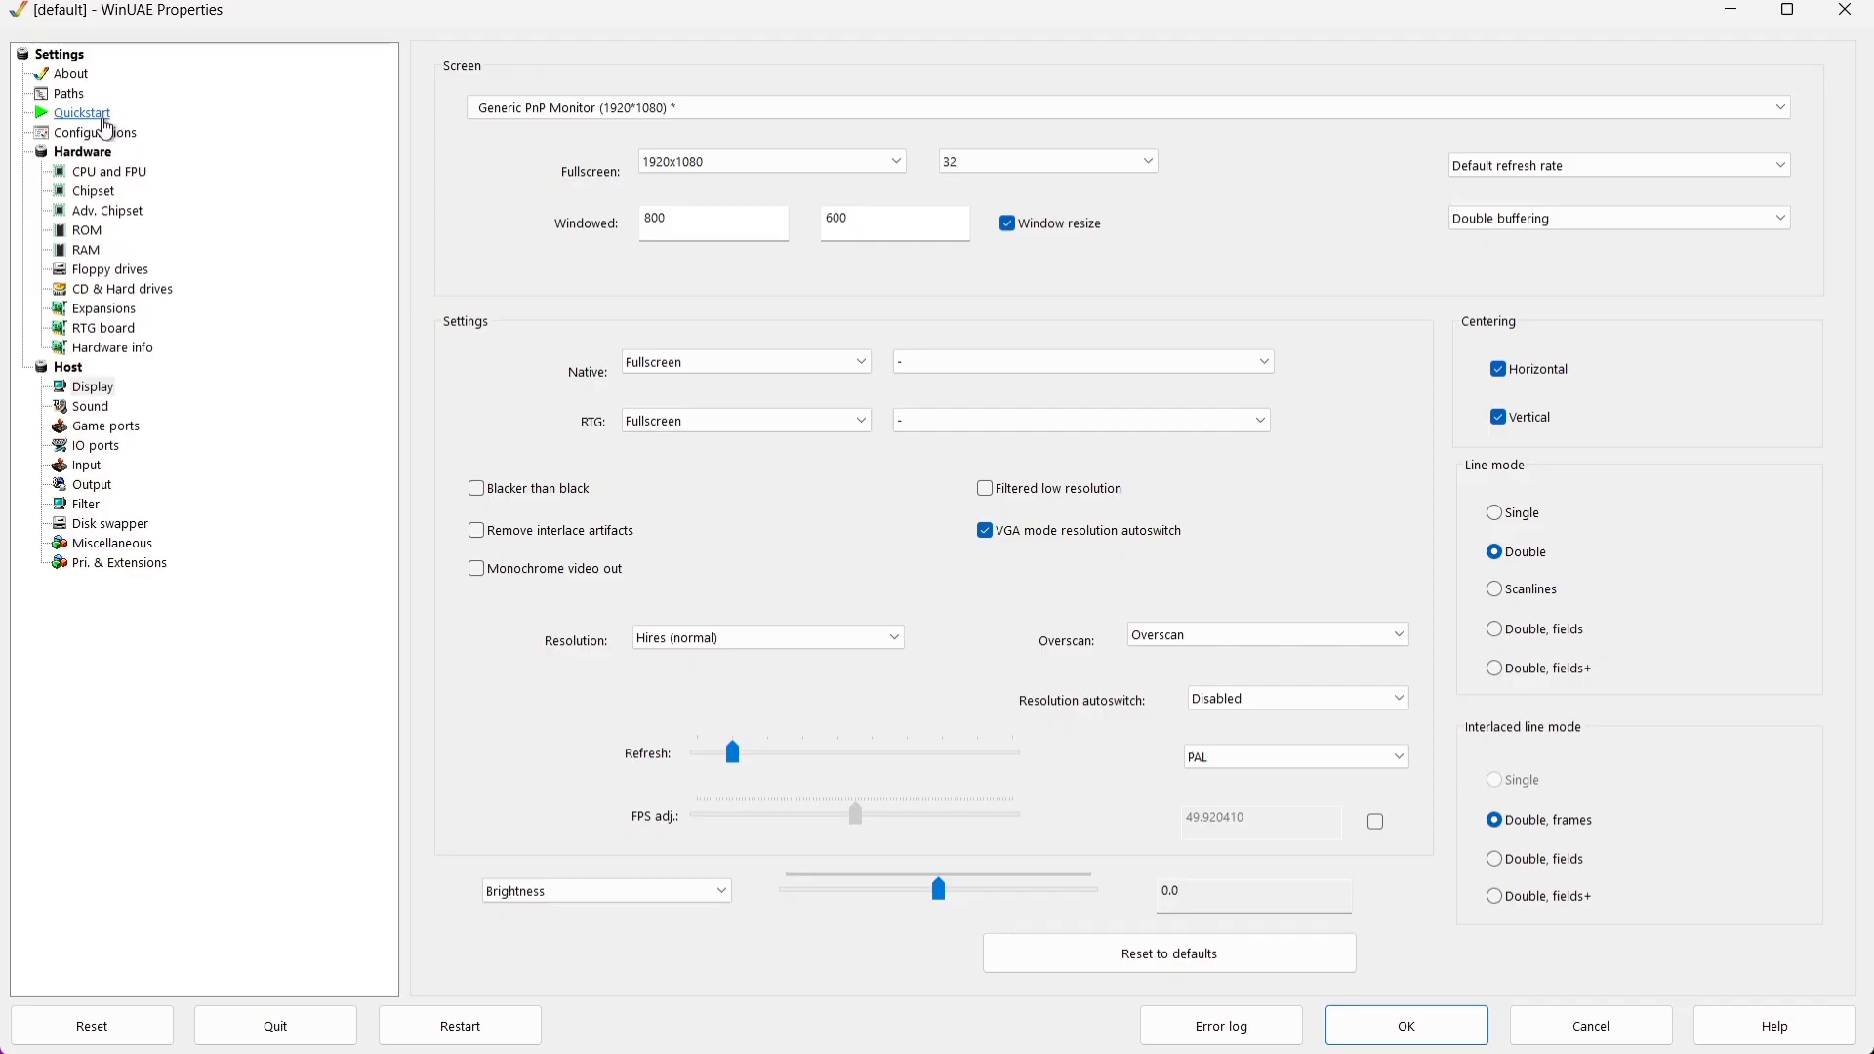
- Save the display settings to the default FlowerPot configuration and resume the emulation
click(106, 132)
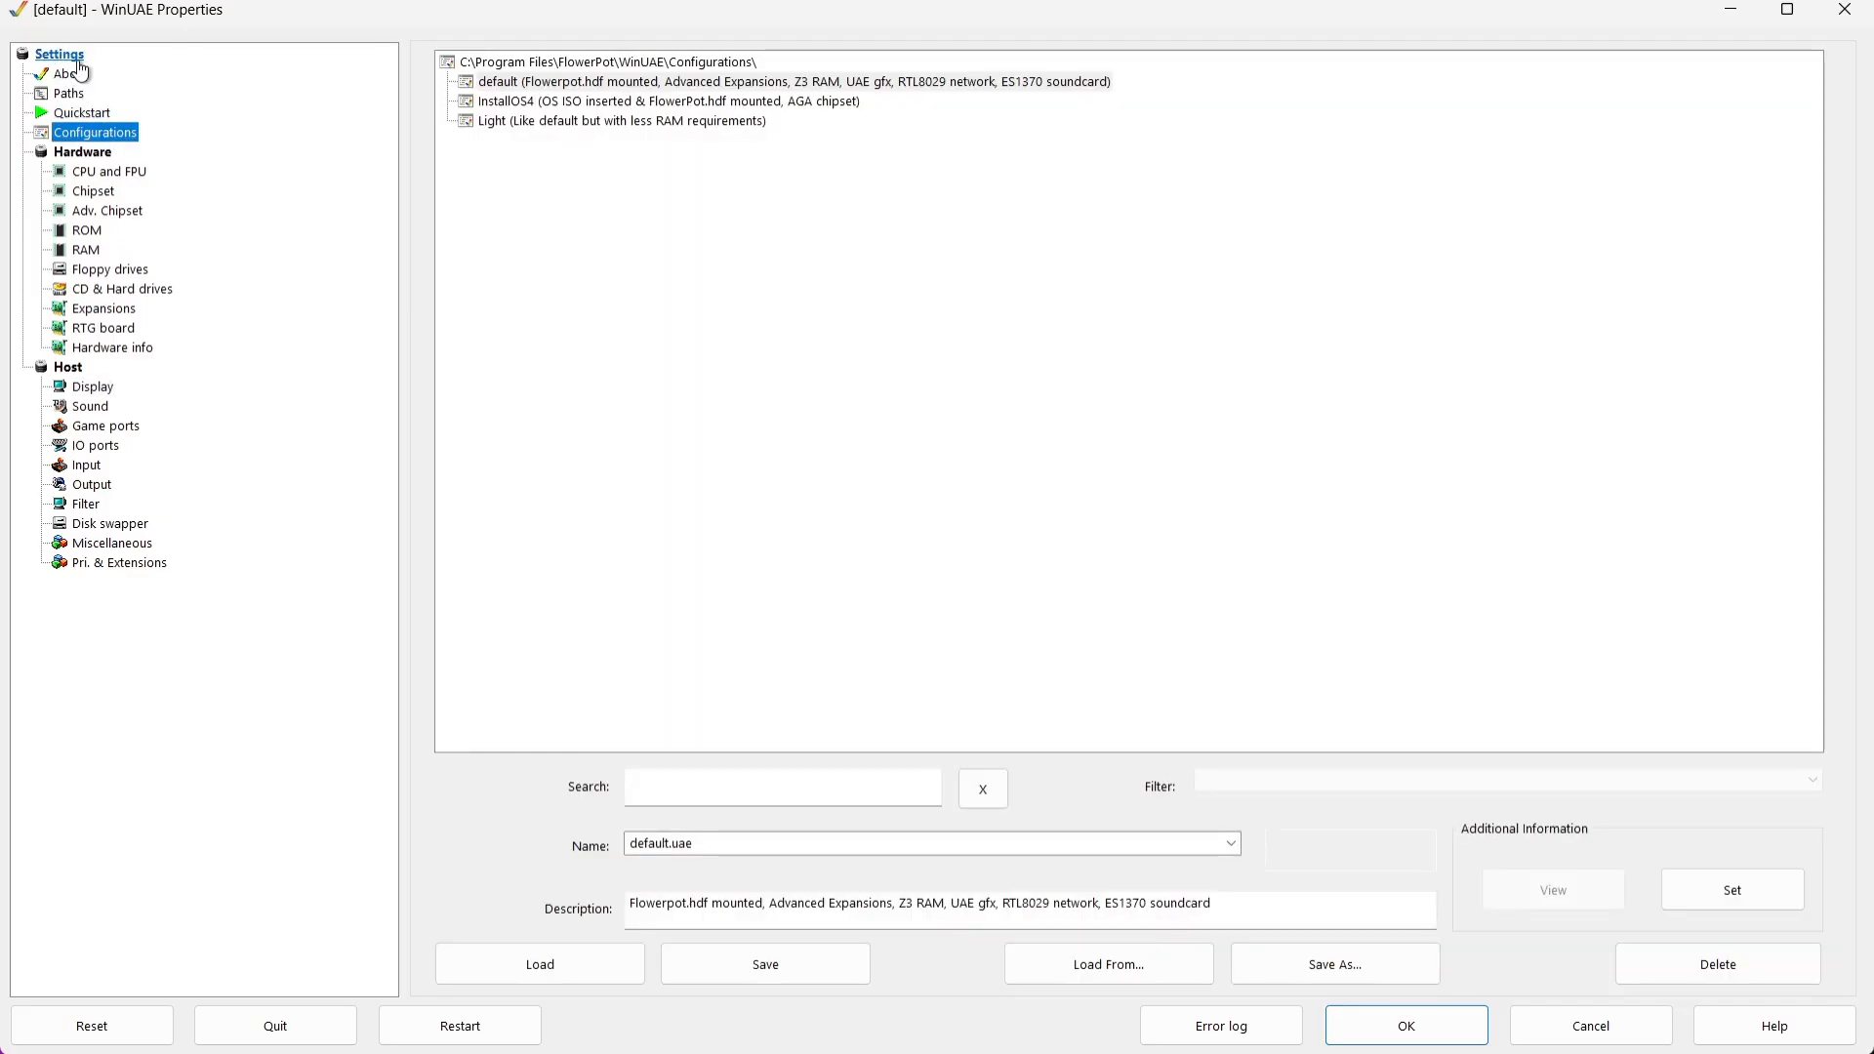
click(802, 86)
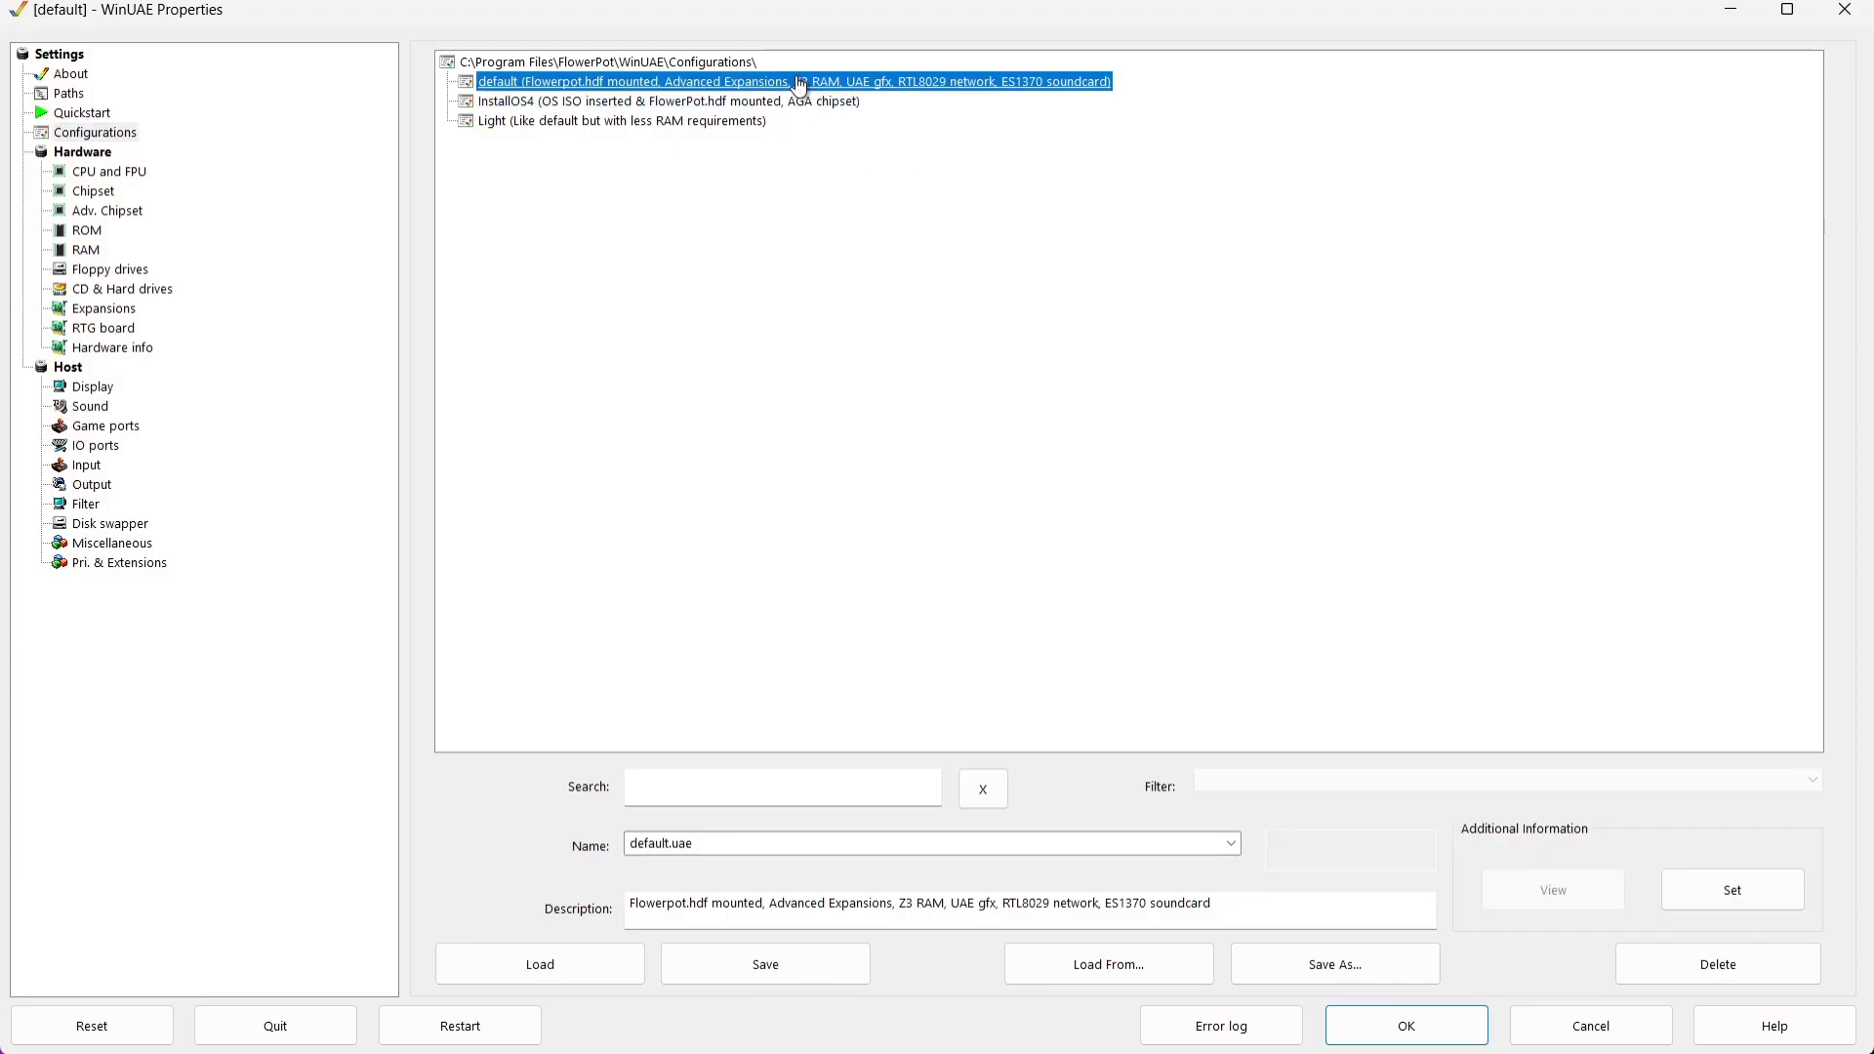
click(768, 969)
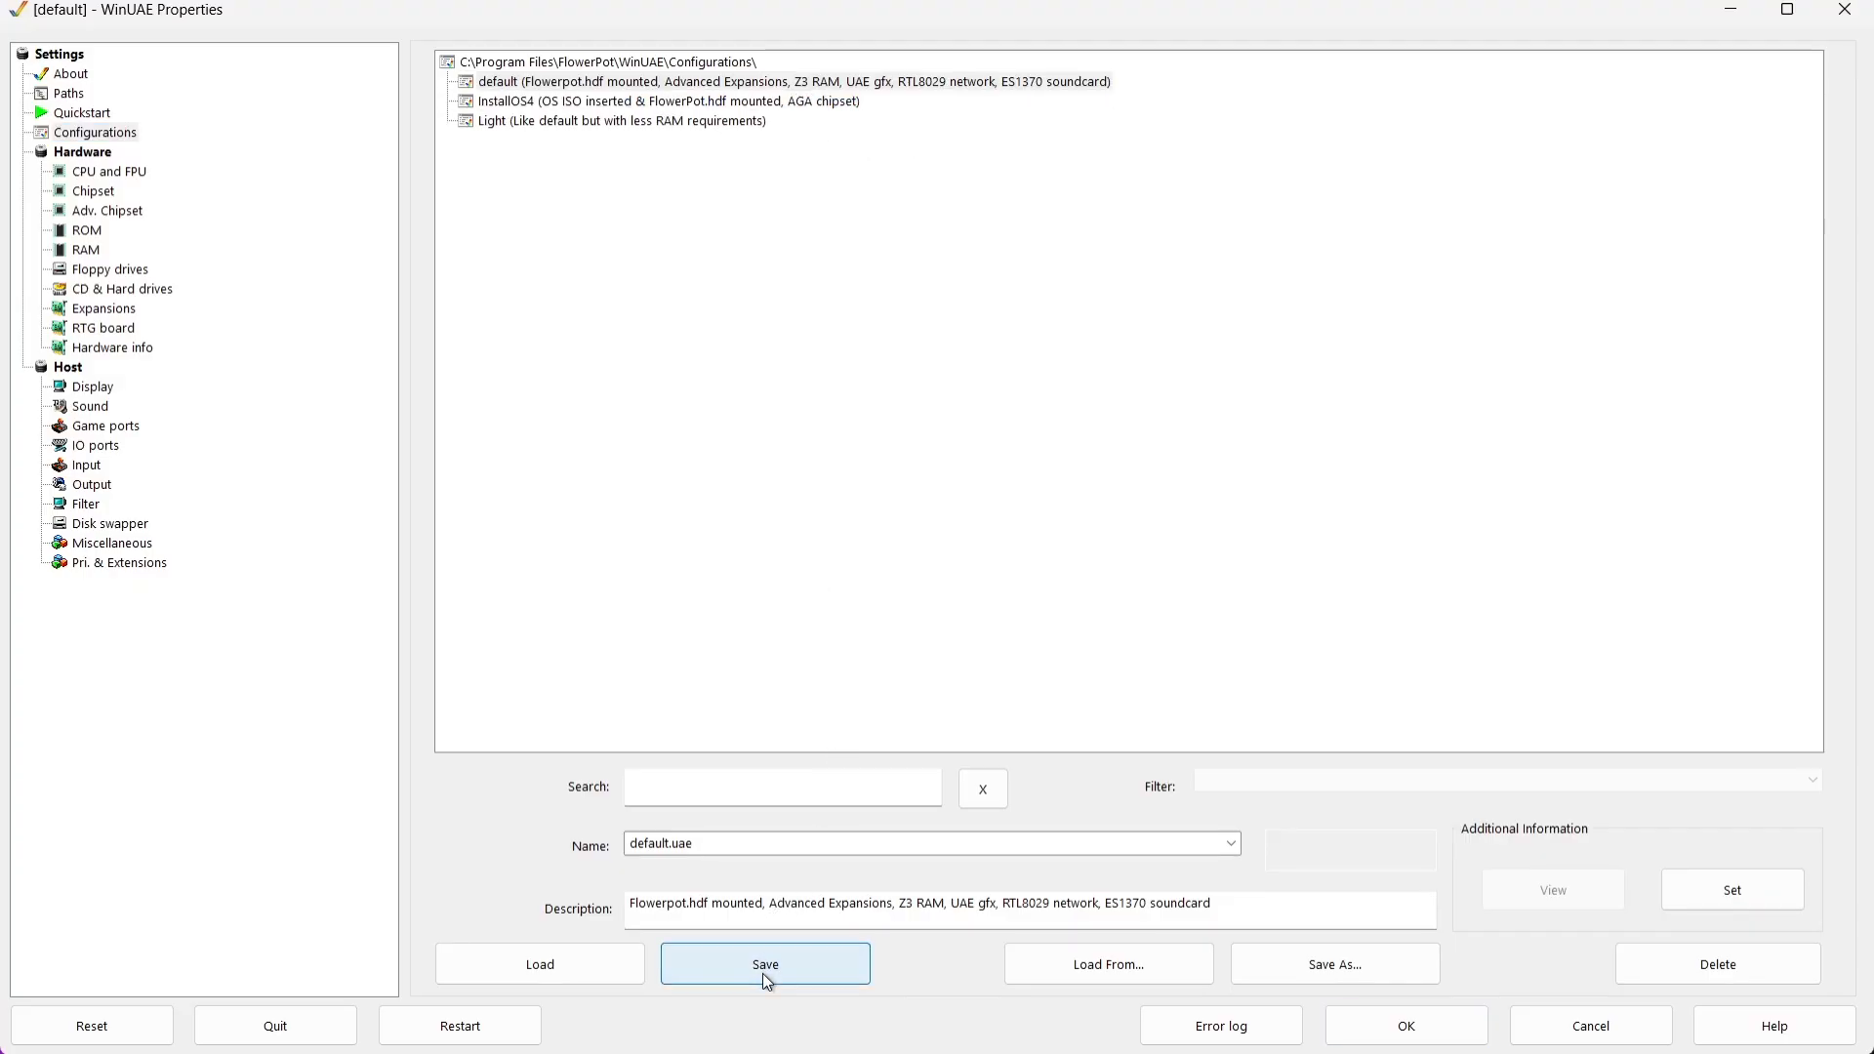
click(1406, 1027)
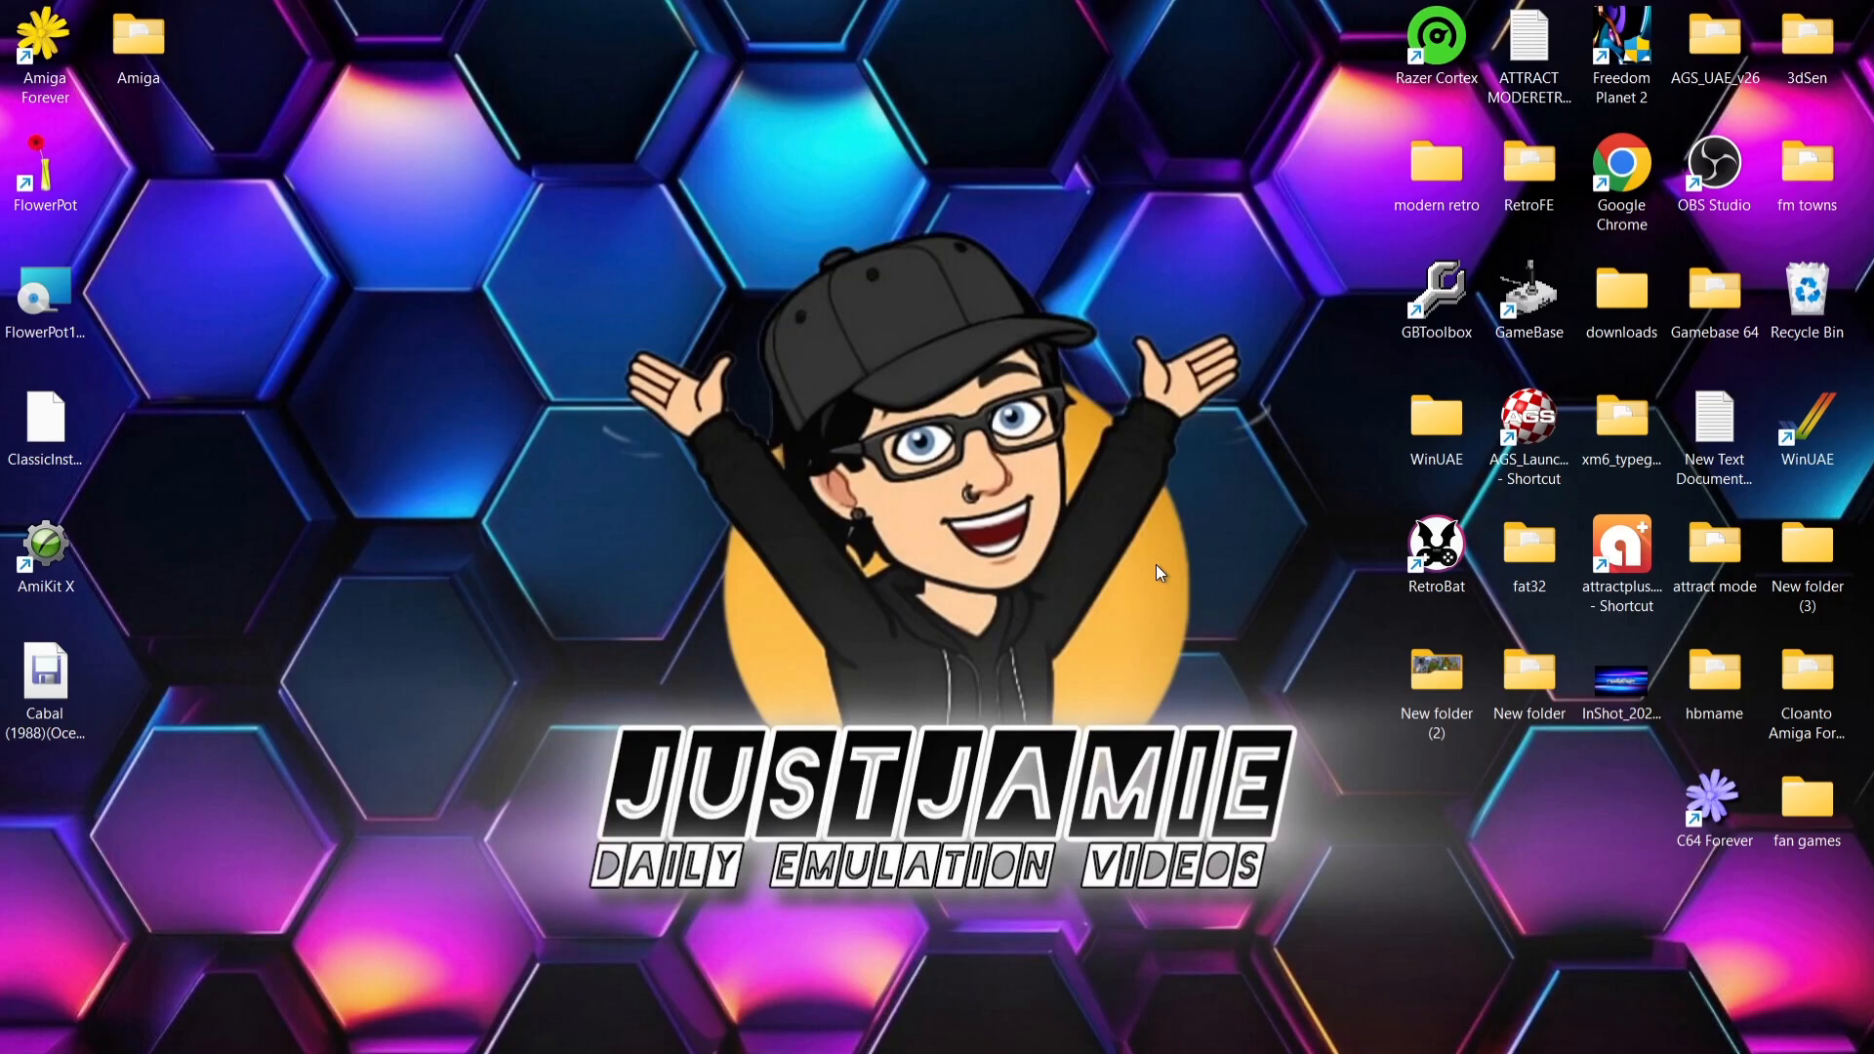
- Reopen FlowerPot from the desktop and launch AmigaOS 4.1
click(43, 668)
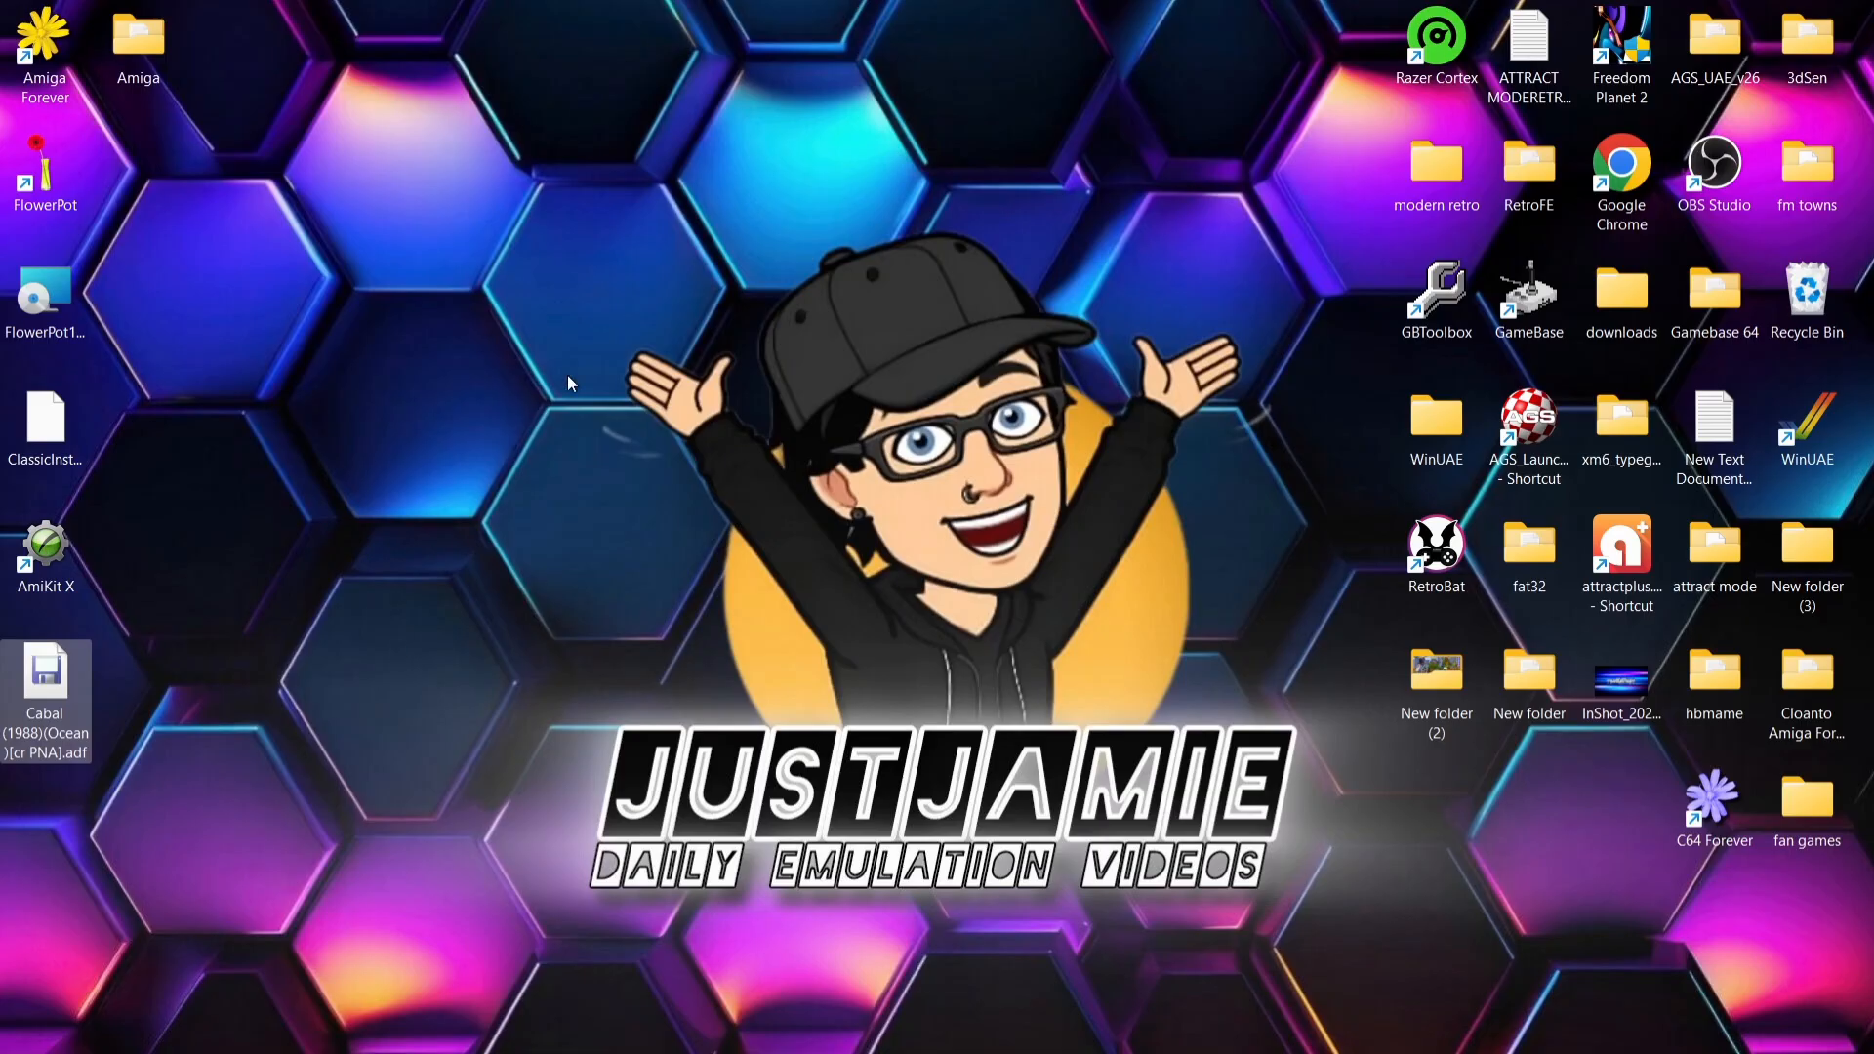
double_click(38, 176)
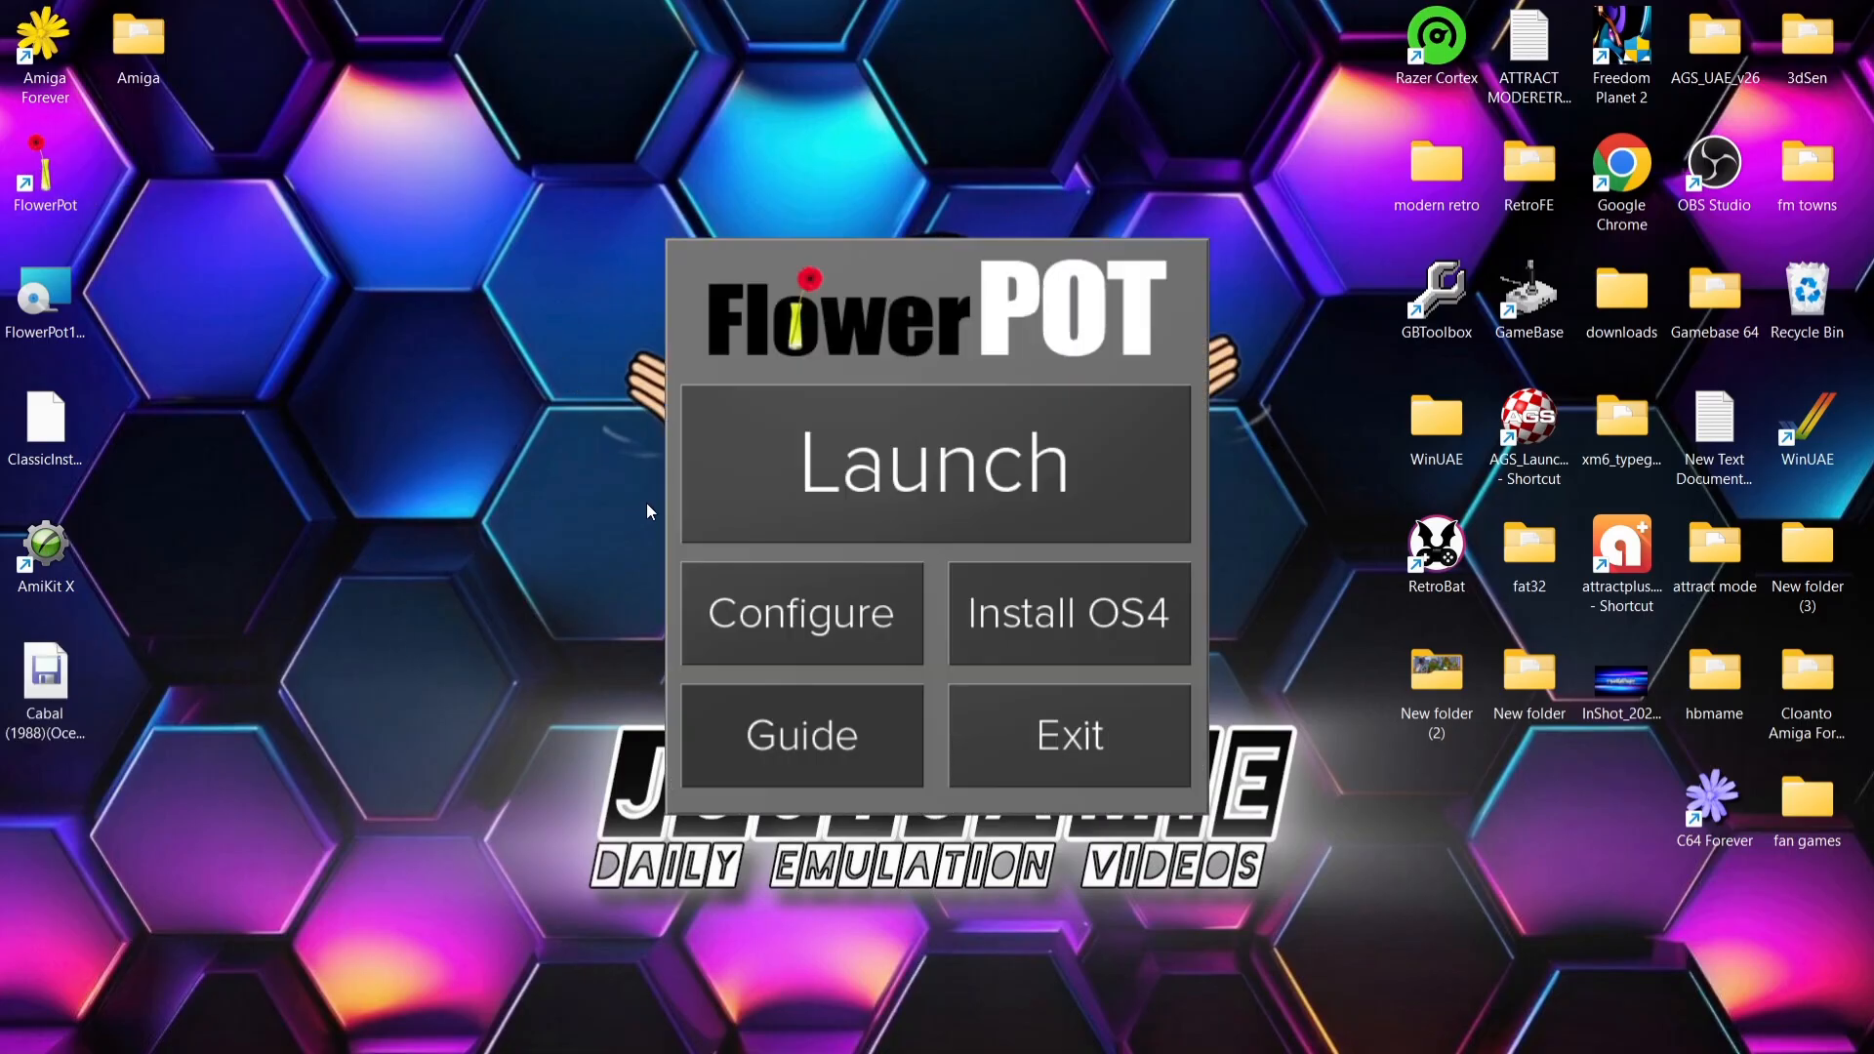
click(834, 451)
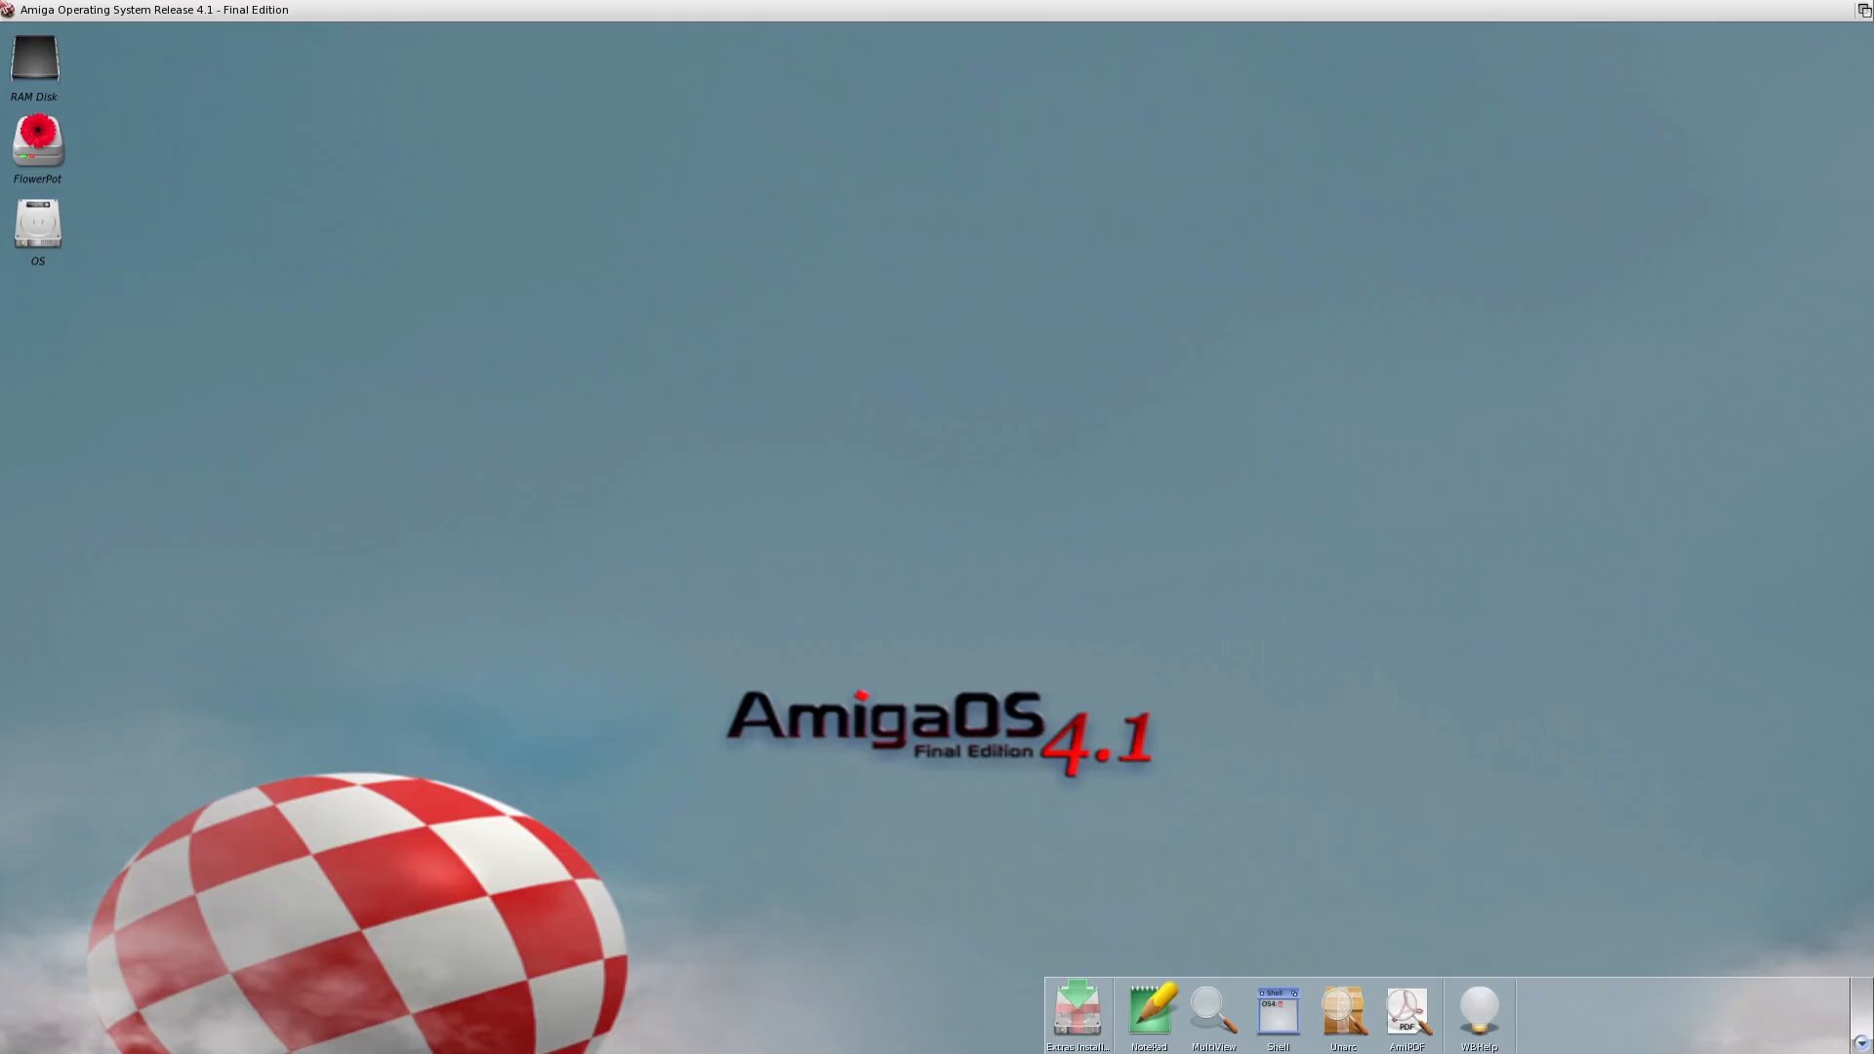
- Insert the Cabal (1988)(Ocean)[cr PNA].adf disk image from the Desktop into floppy drive DF0
key(F12)
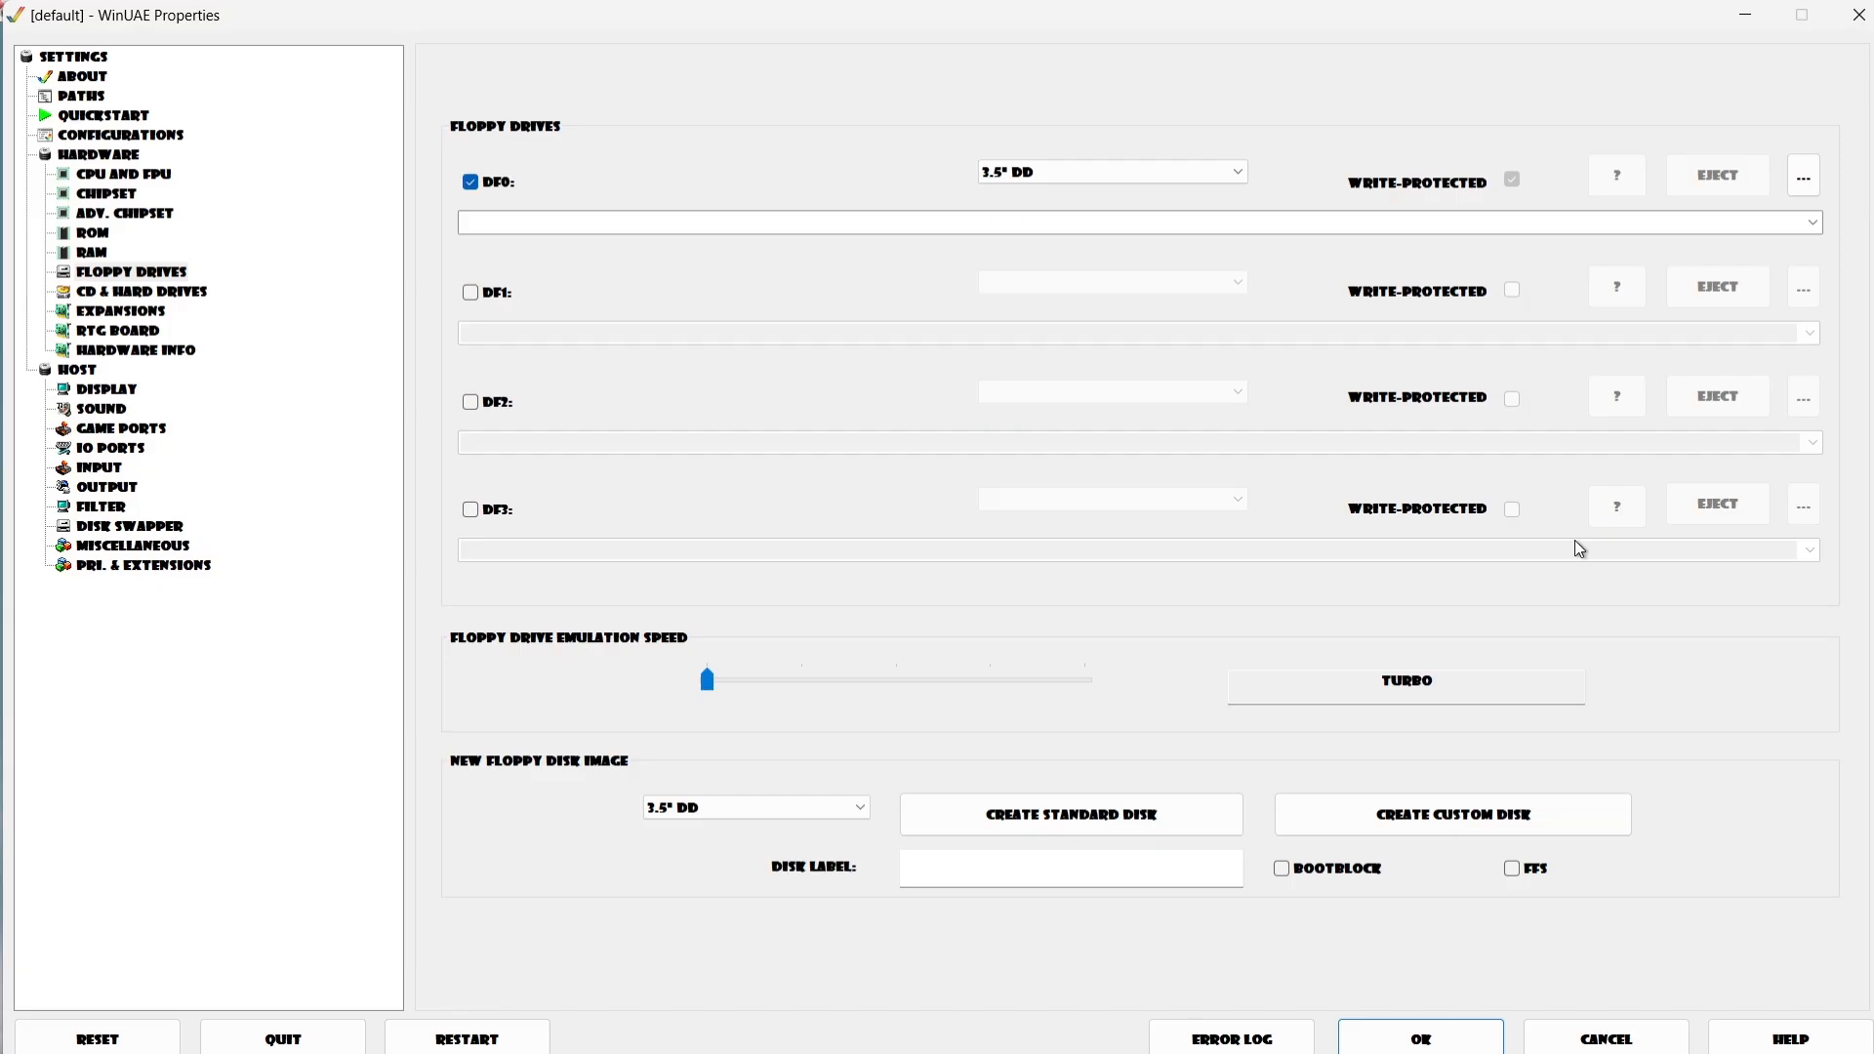
click(135, 275)
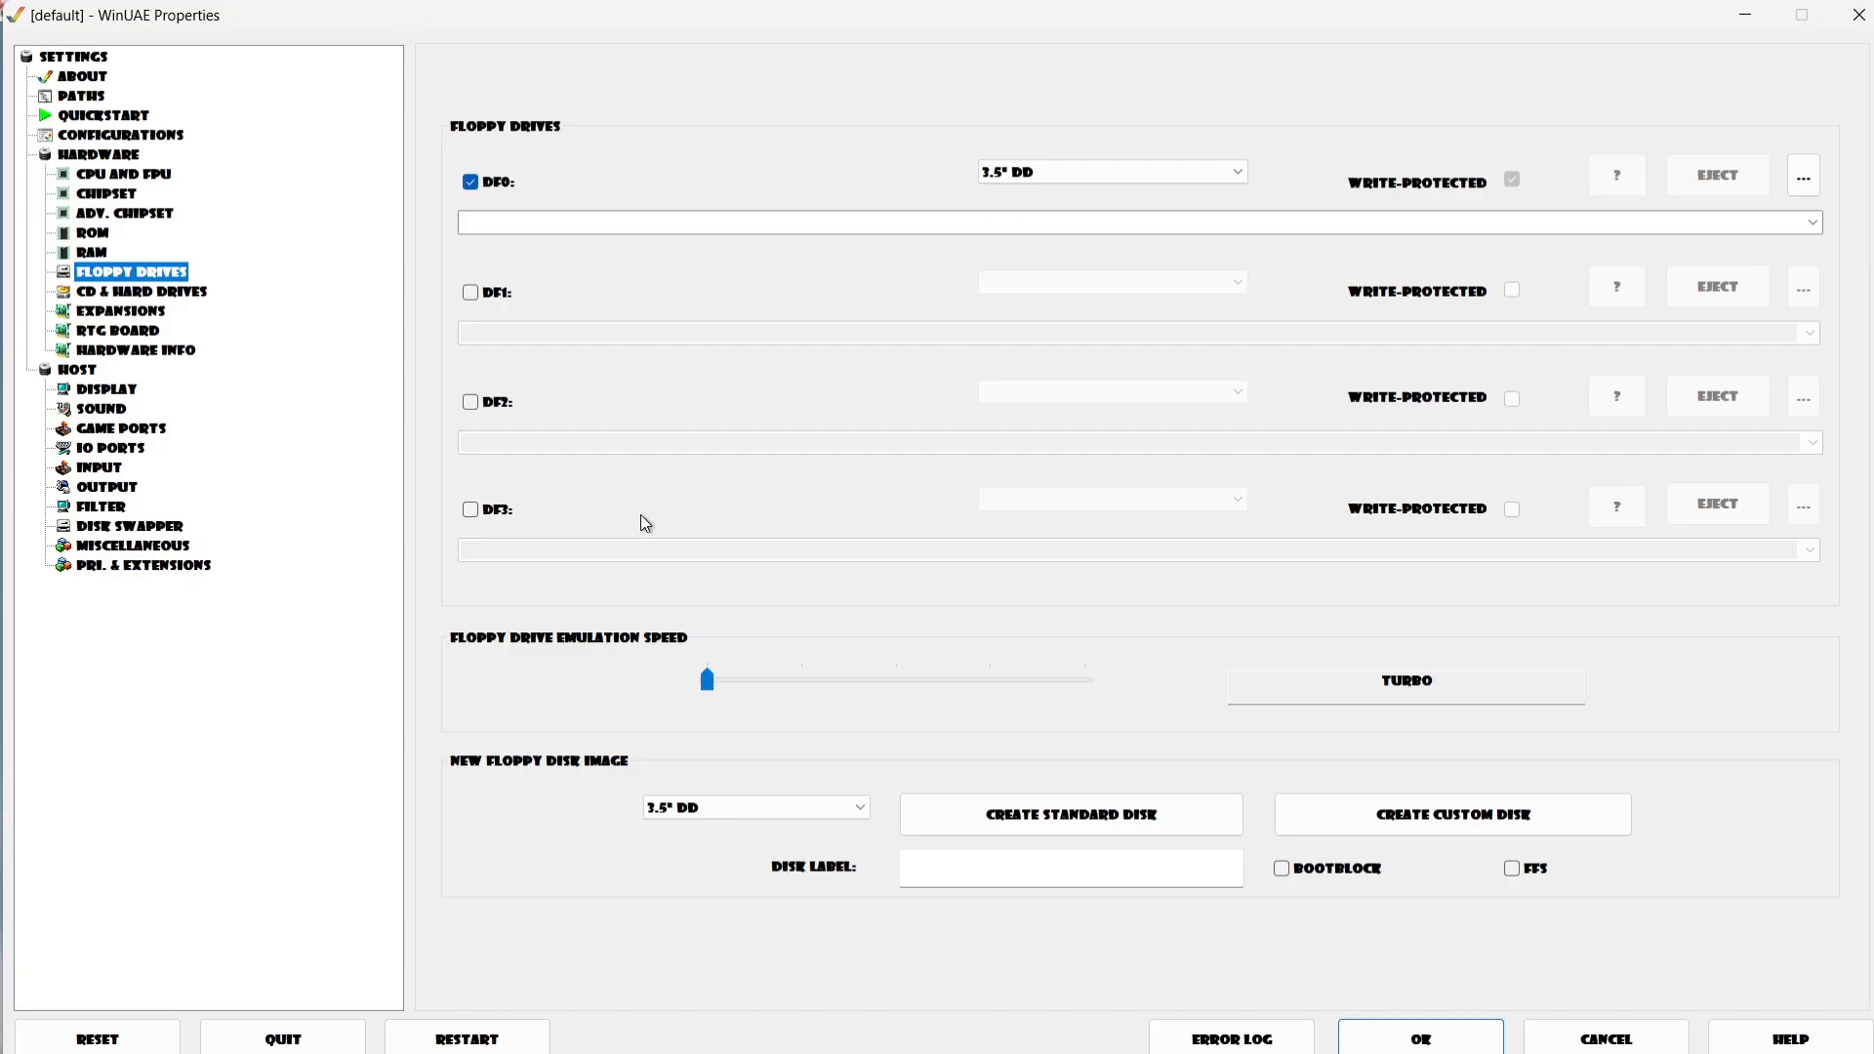
click(1813, 175)
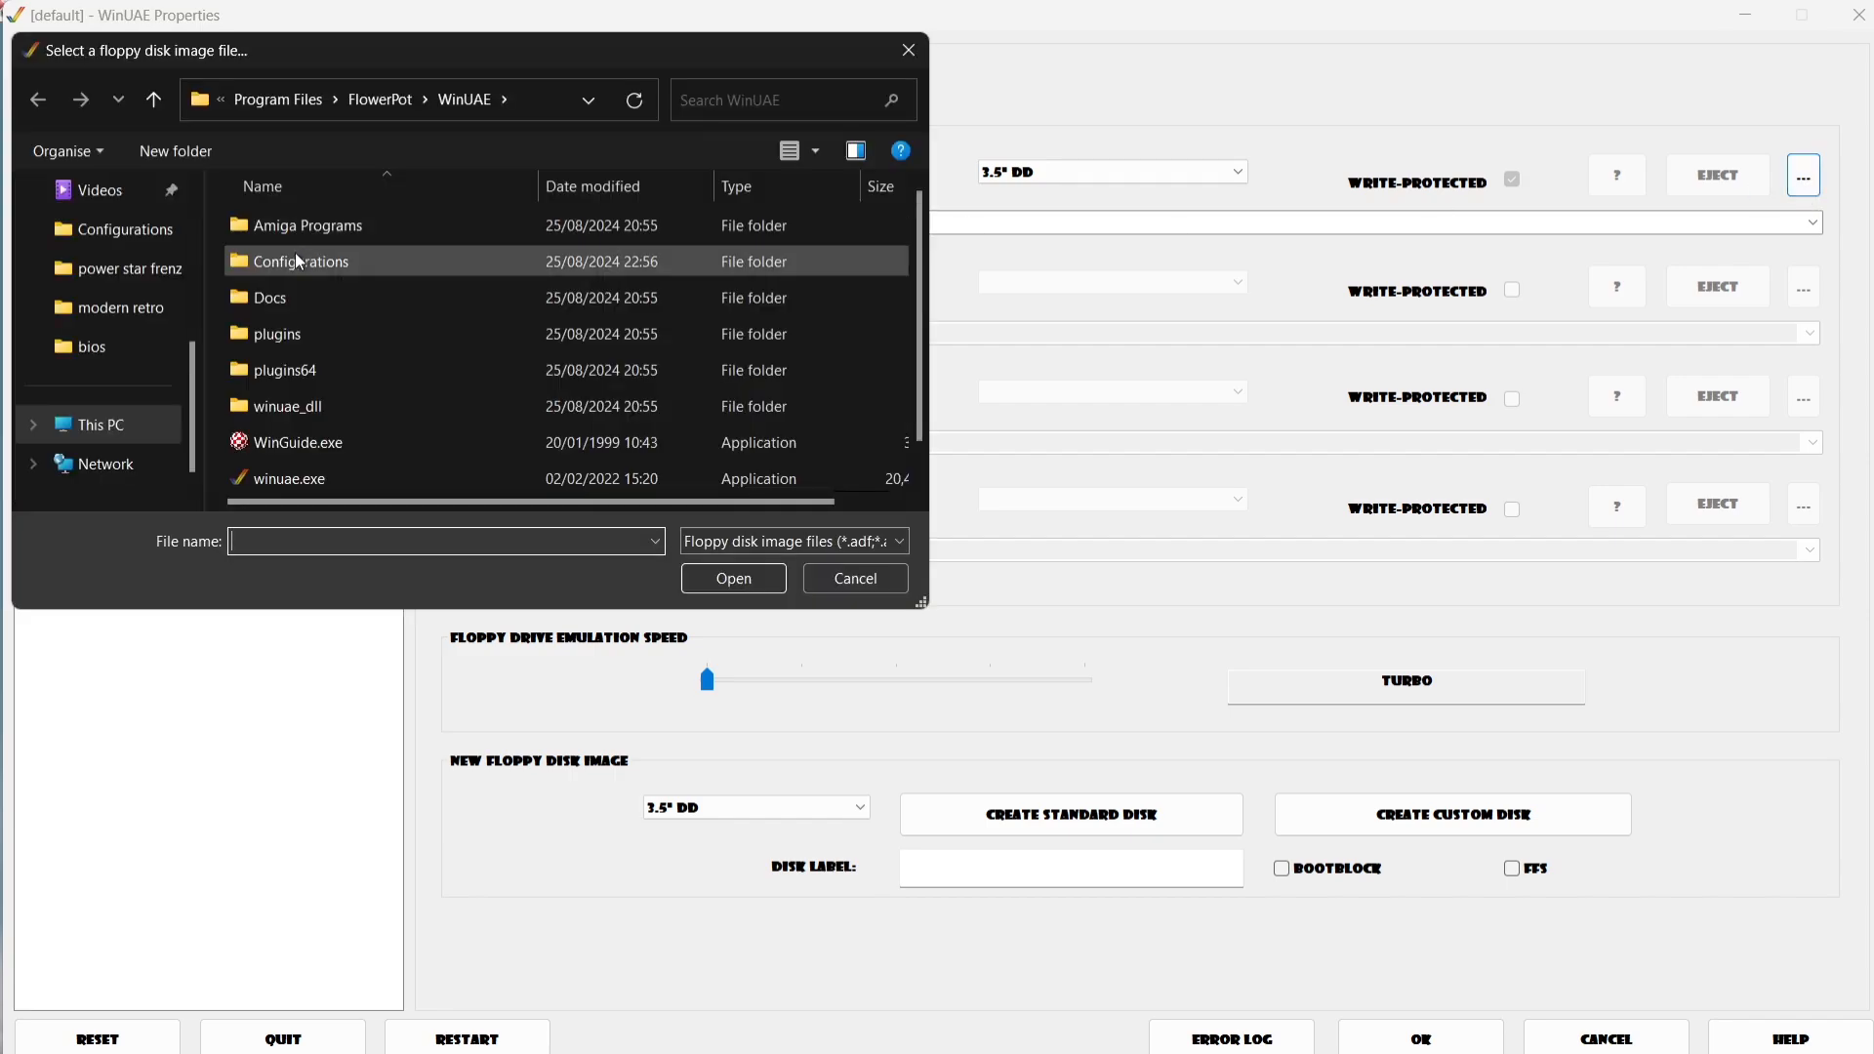
scroll(191, 289, up, 5)
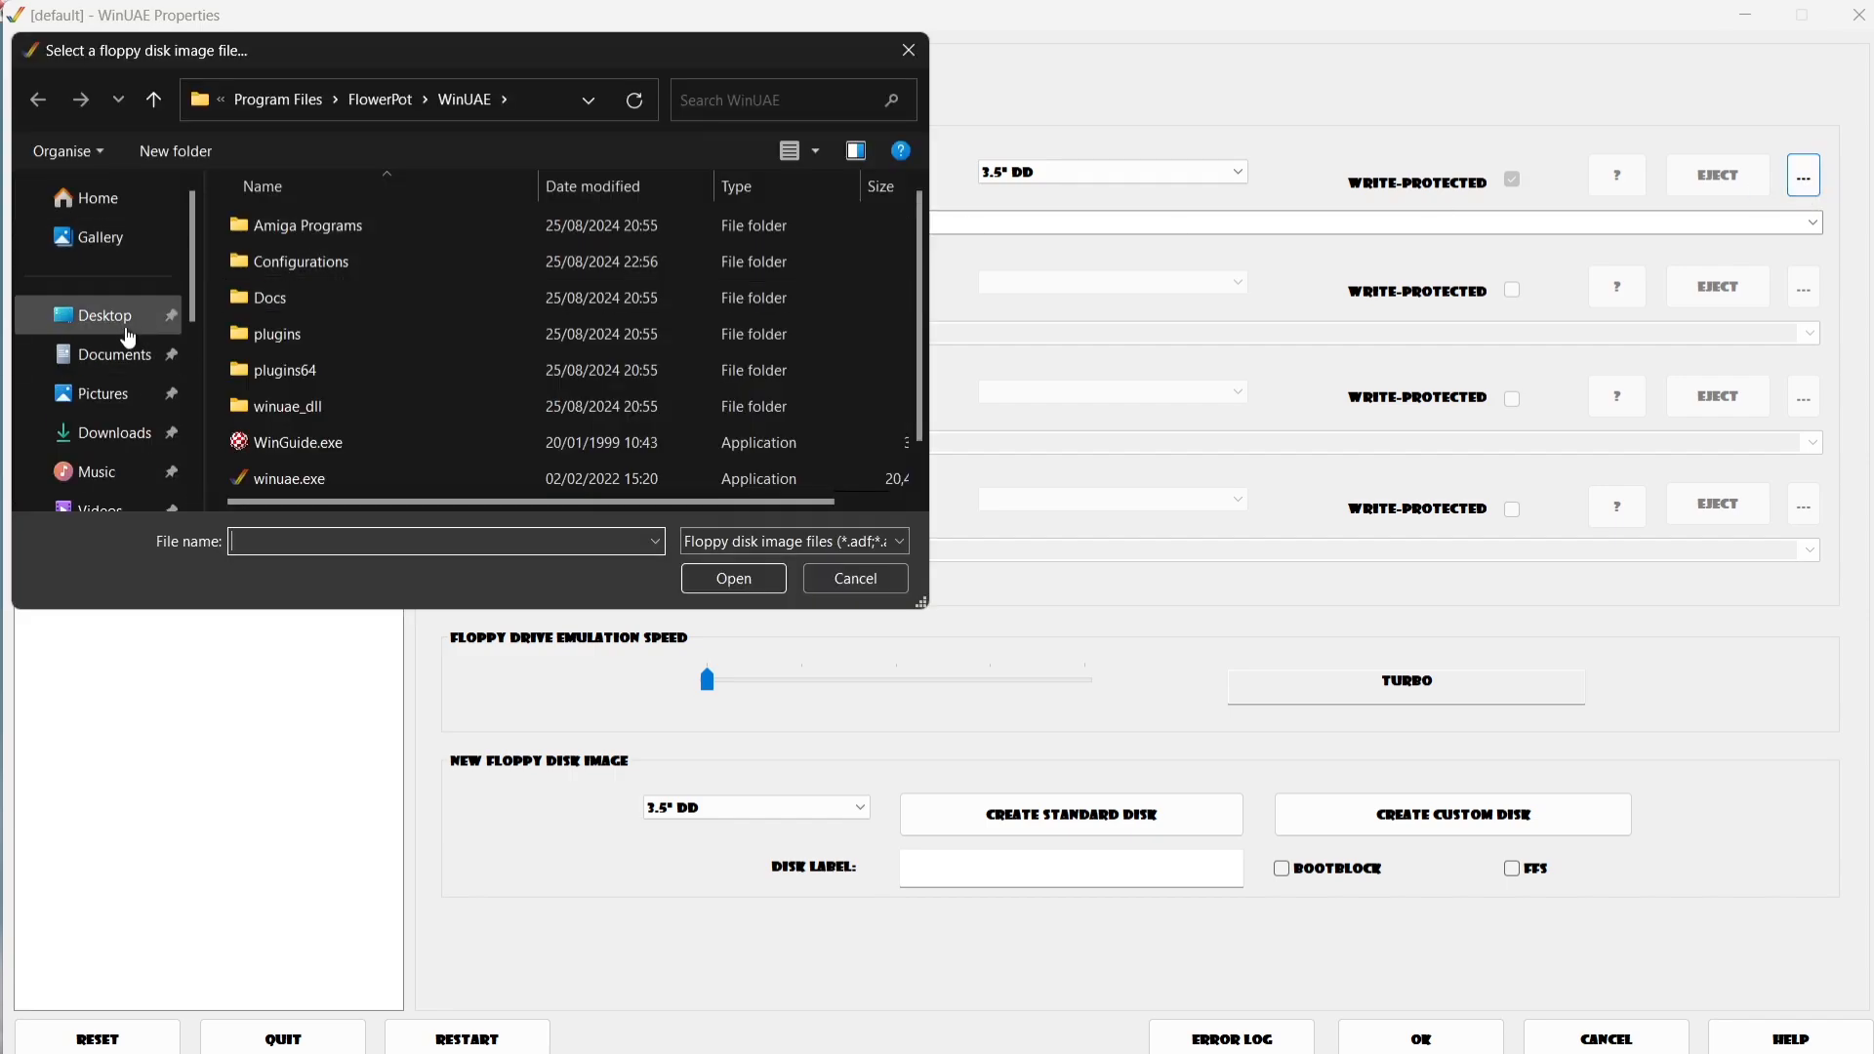
click(127, 322)
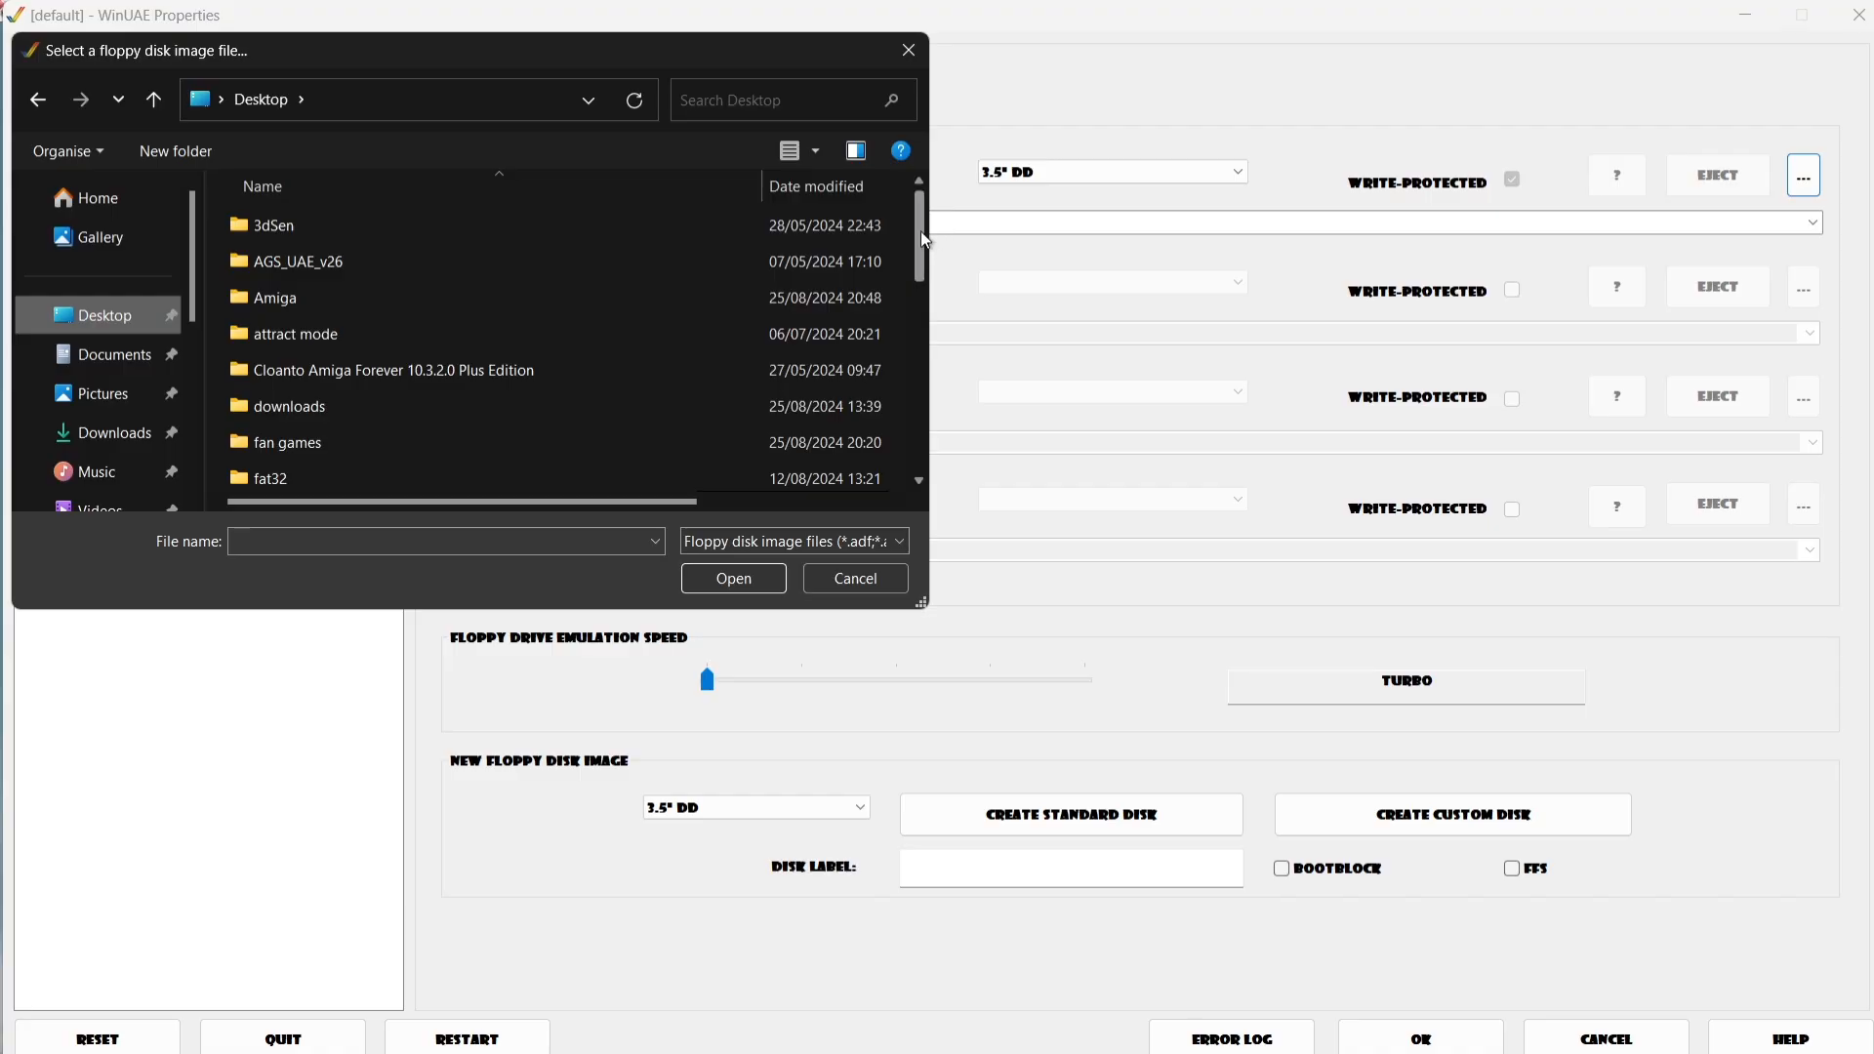
drag(921, 232, 920, 446)
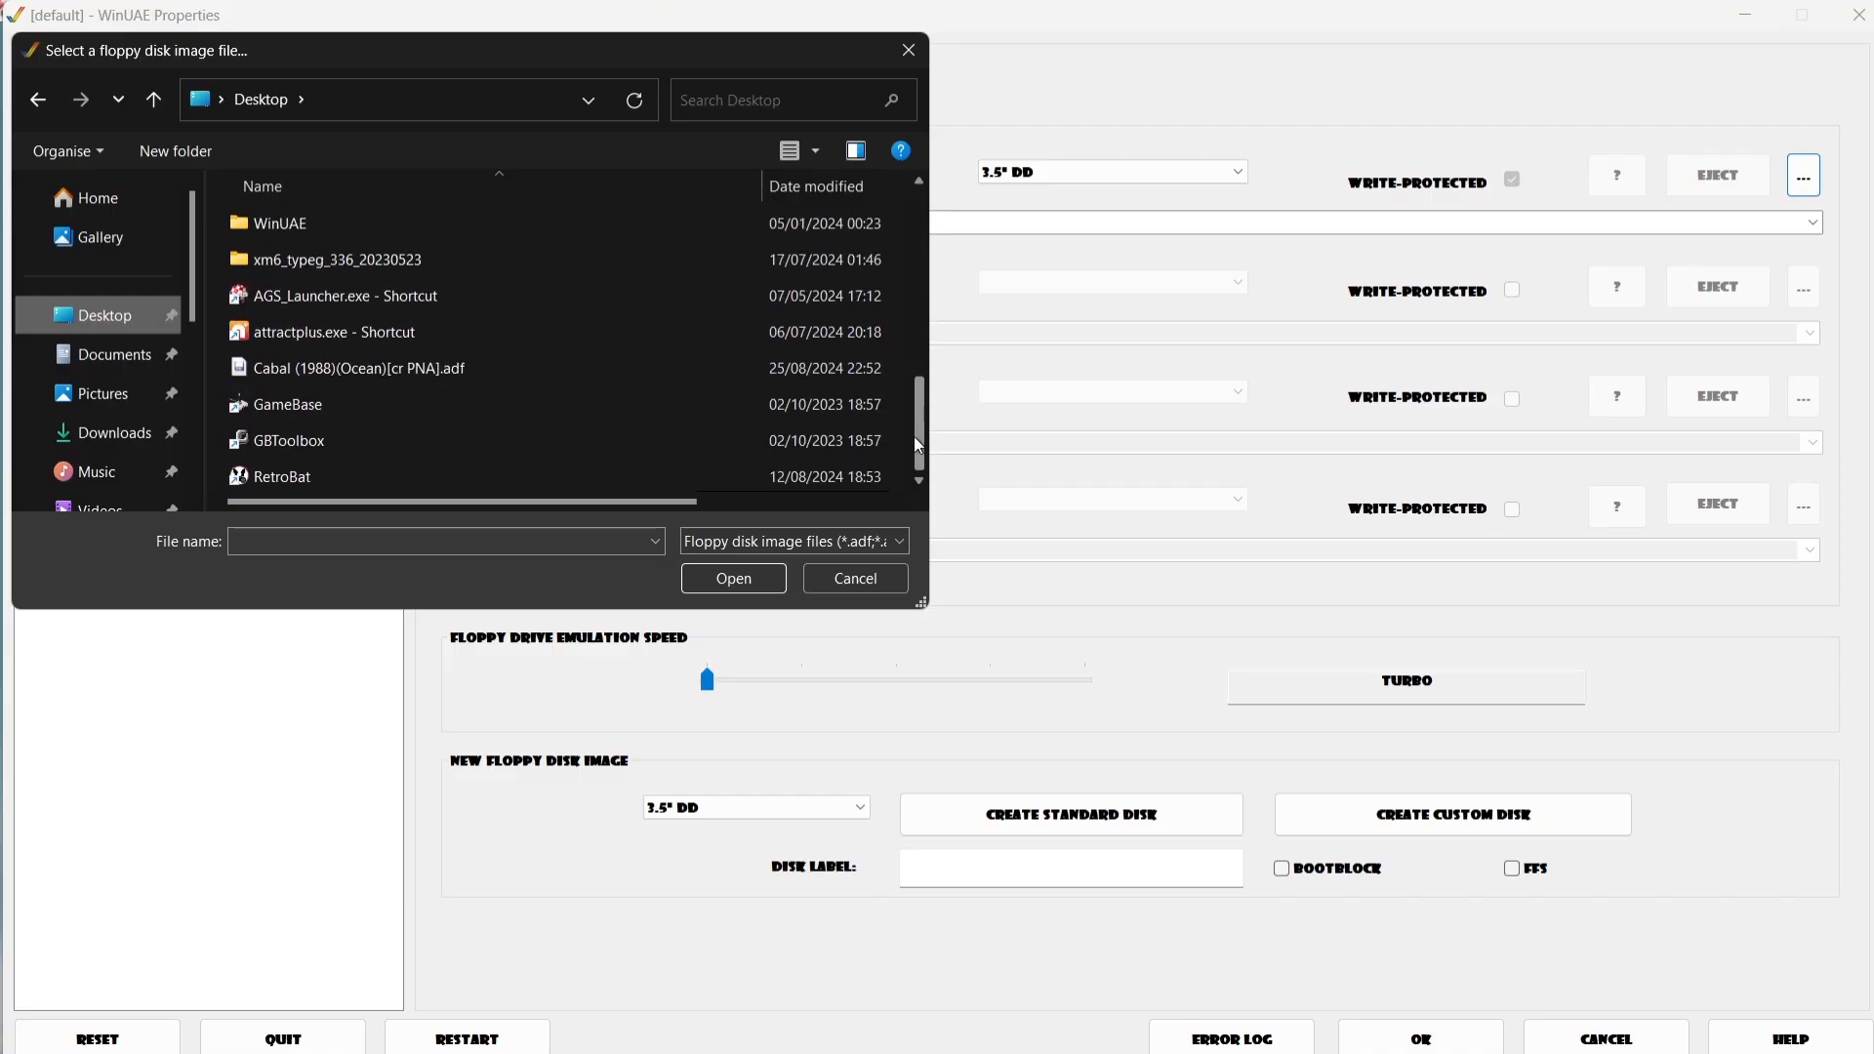
double_click(459, 369)
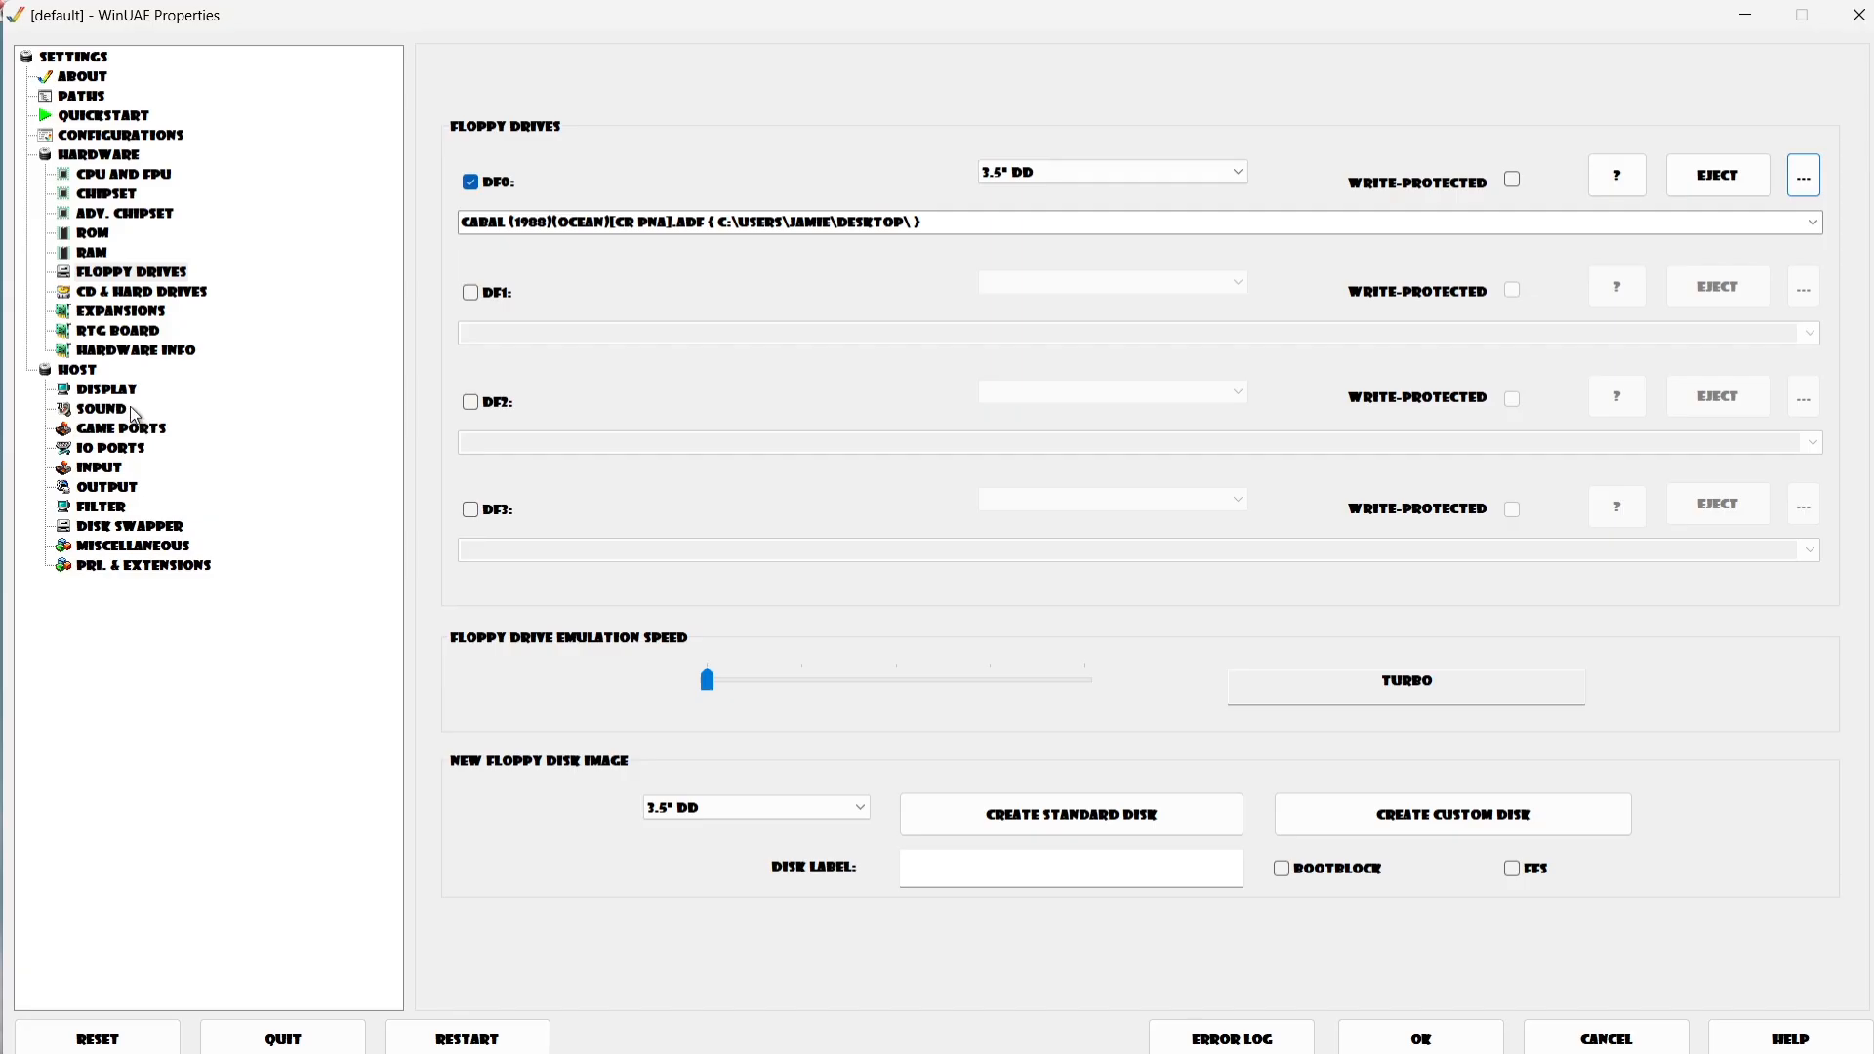
- Choose the Bluetooth LE XInput compatible input device for input Configuration #1
click(105, 471)
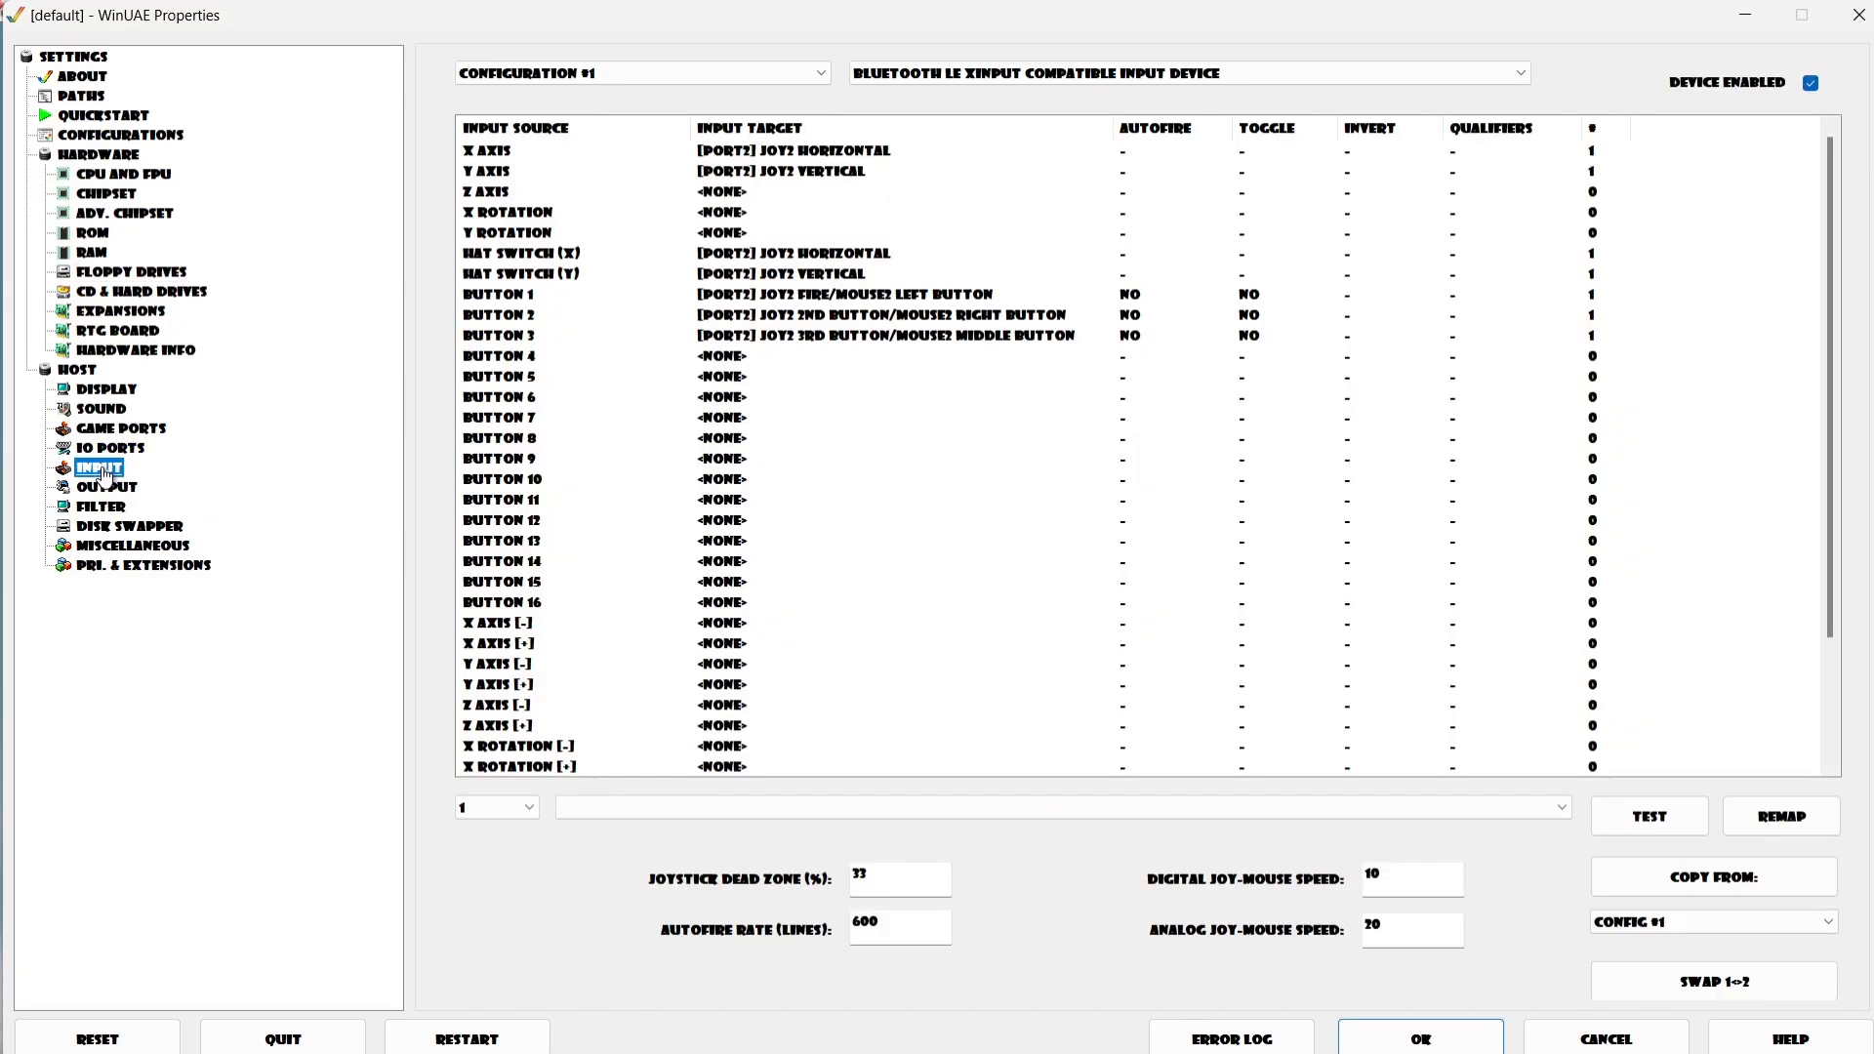
click(1061, 76)
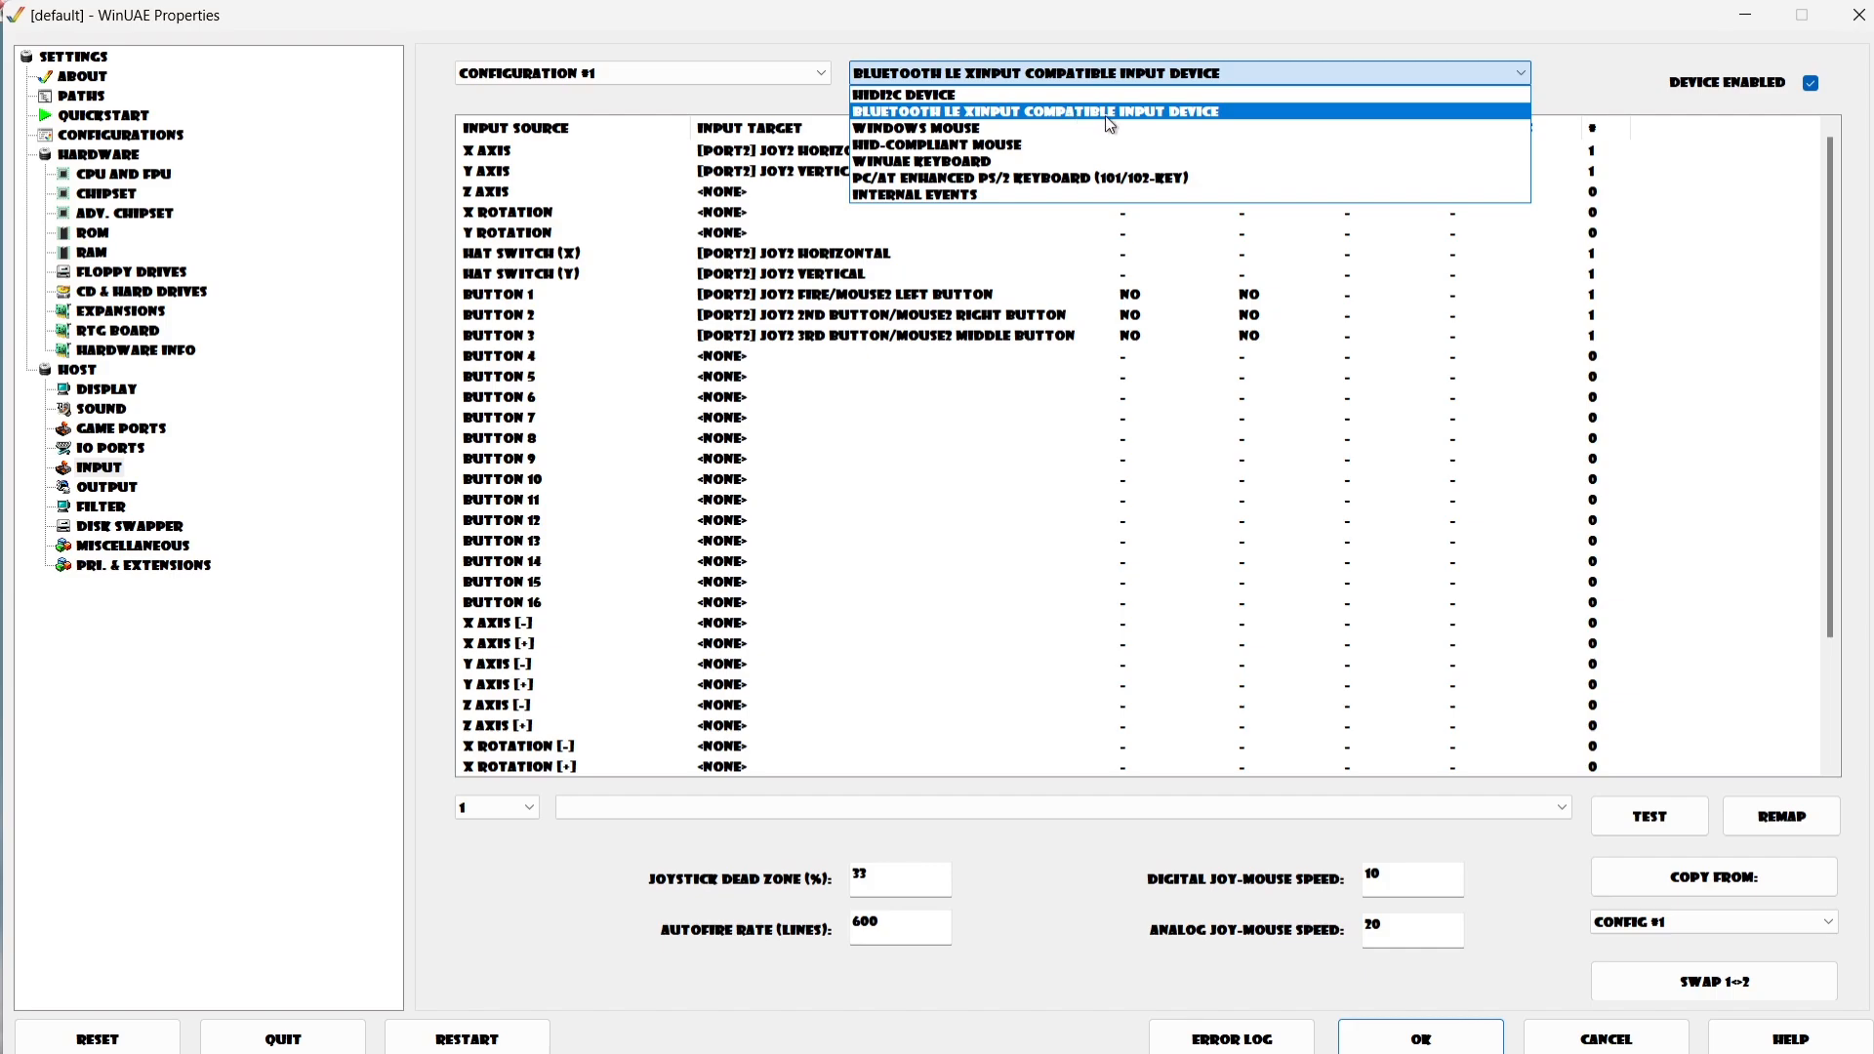
click(1131, 112)
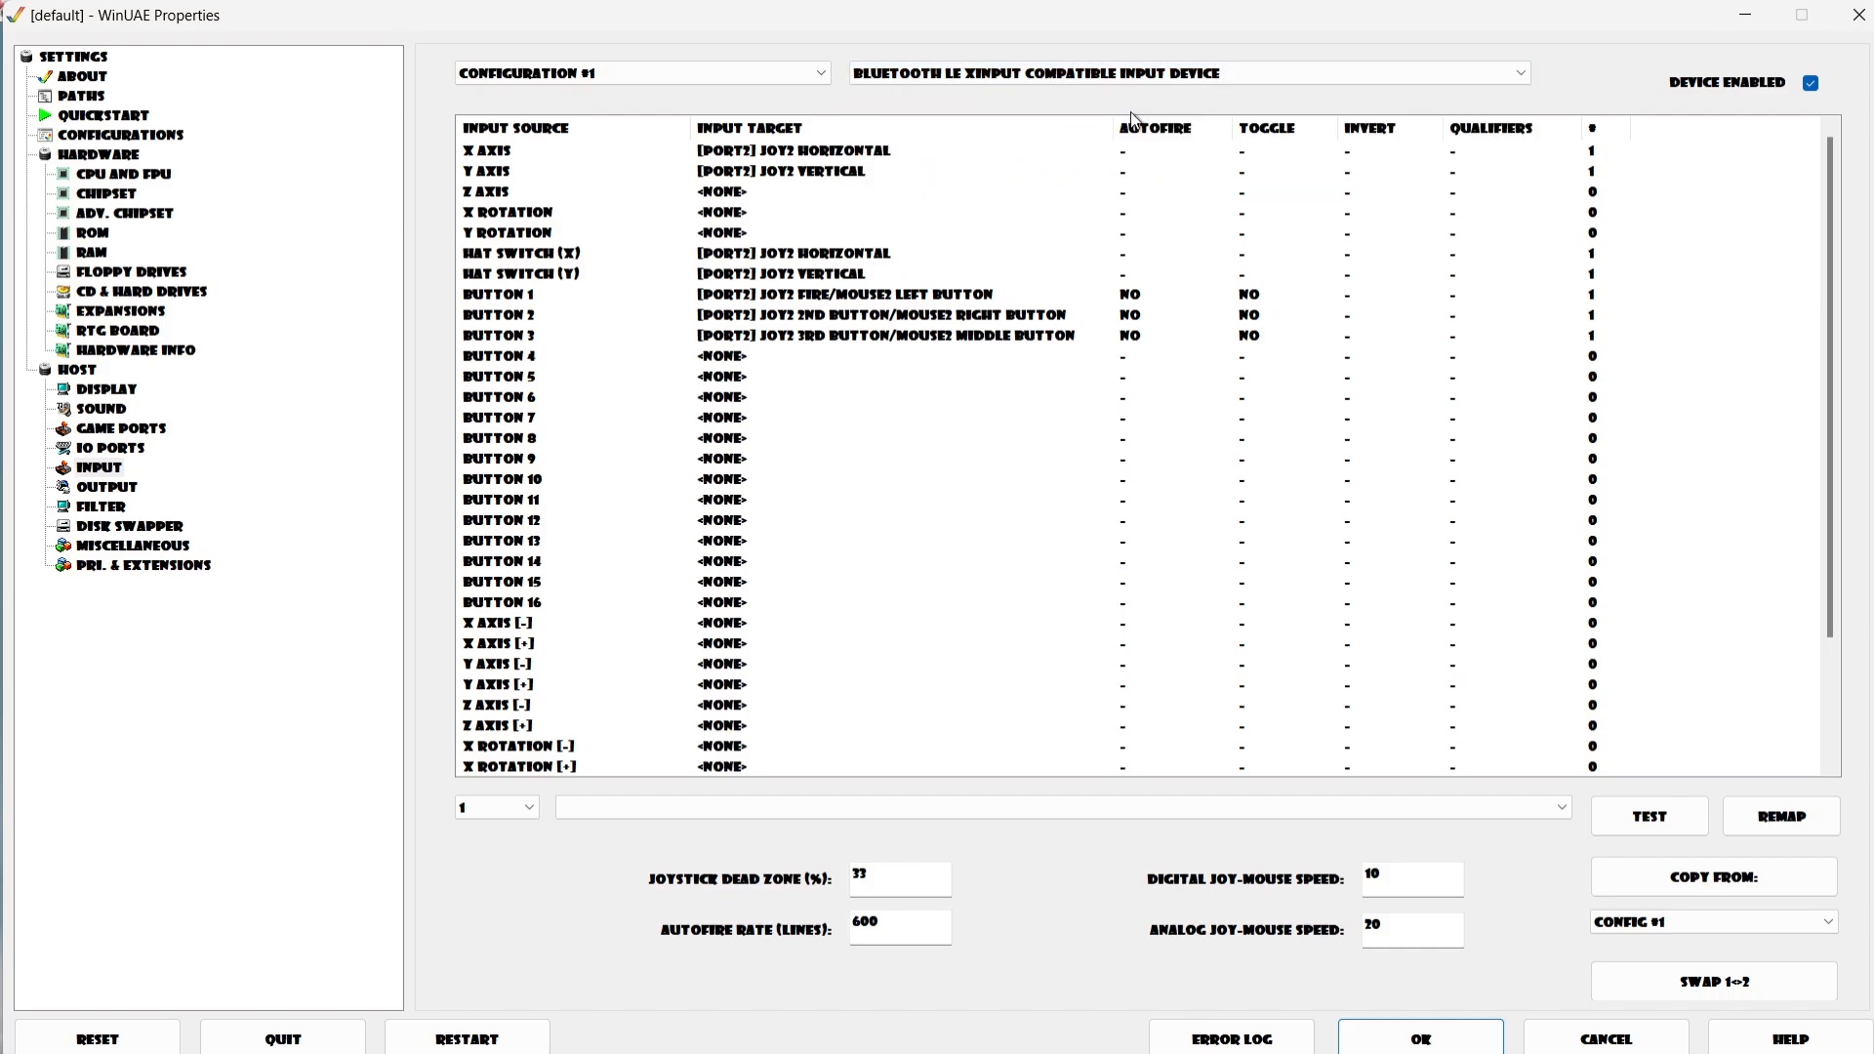
- Assign the Bluetooth LE XInput compatible input device to Port 2 in the game port settings
click(129, 435)
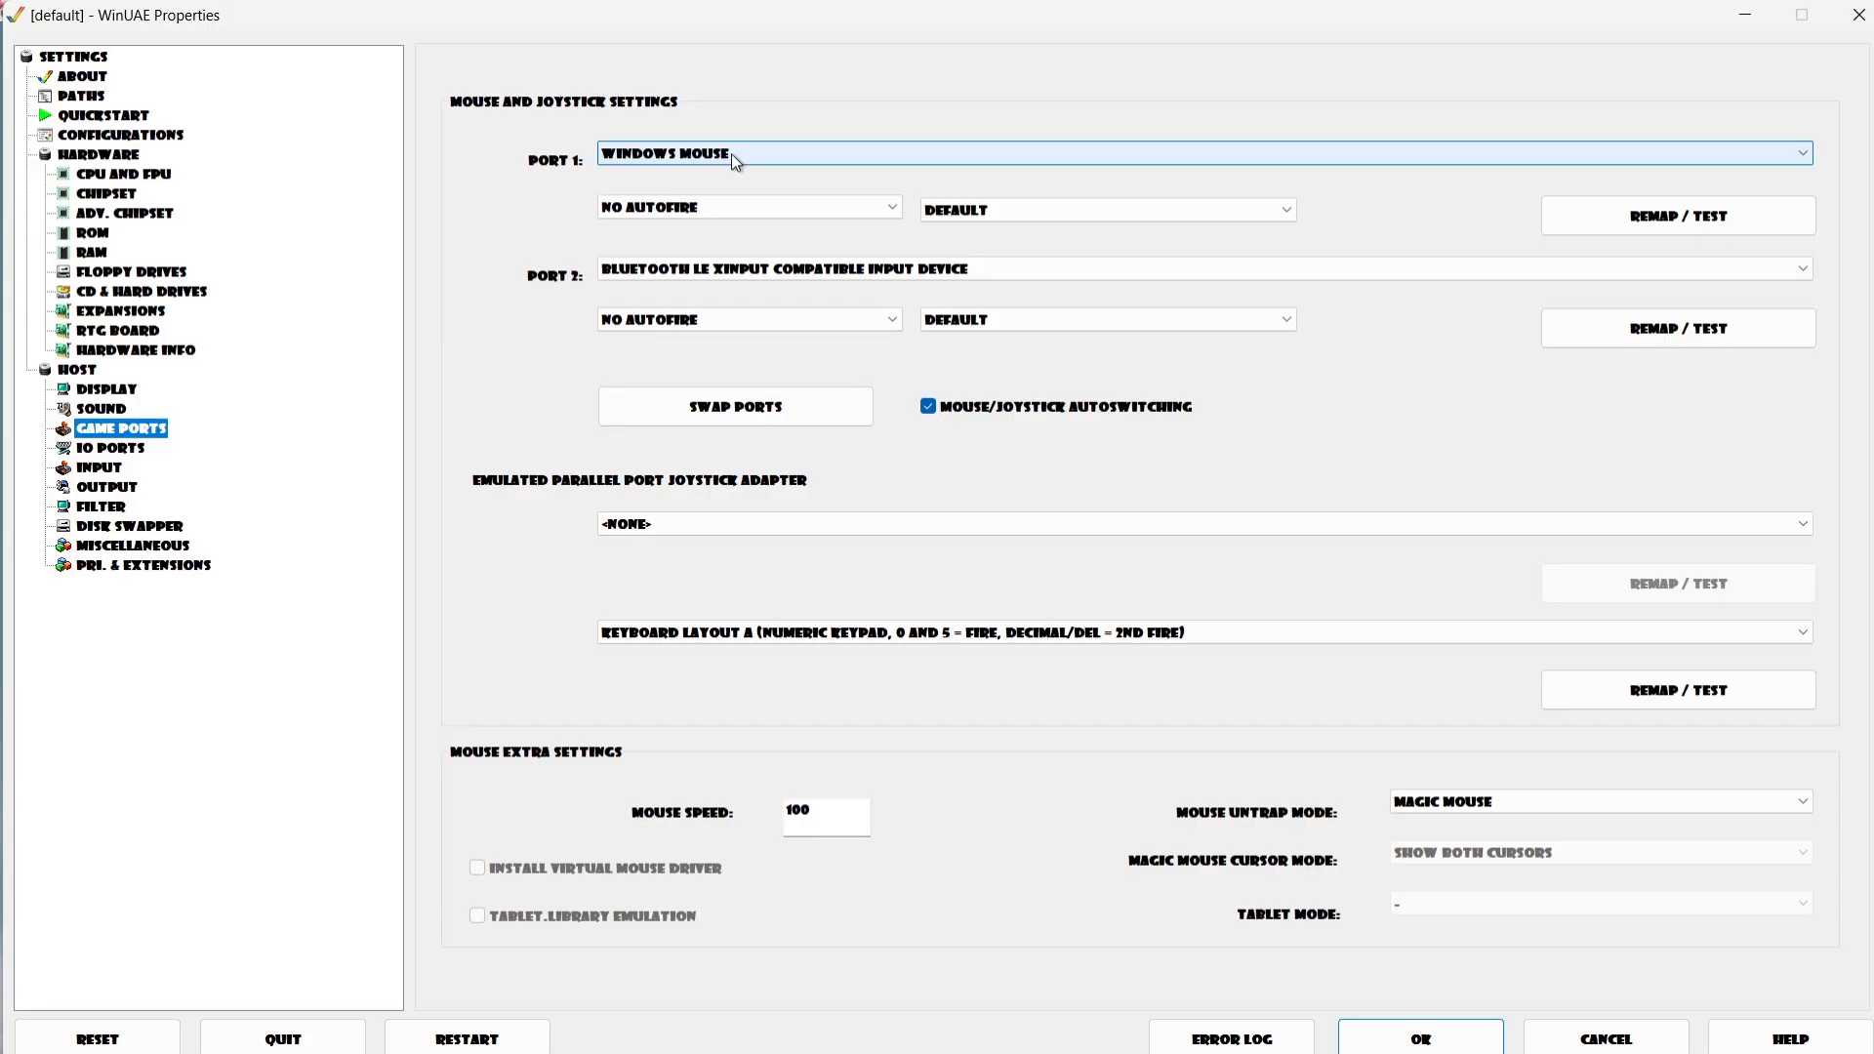
click(703, 276)
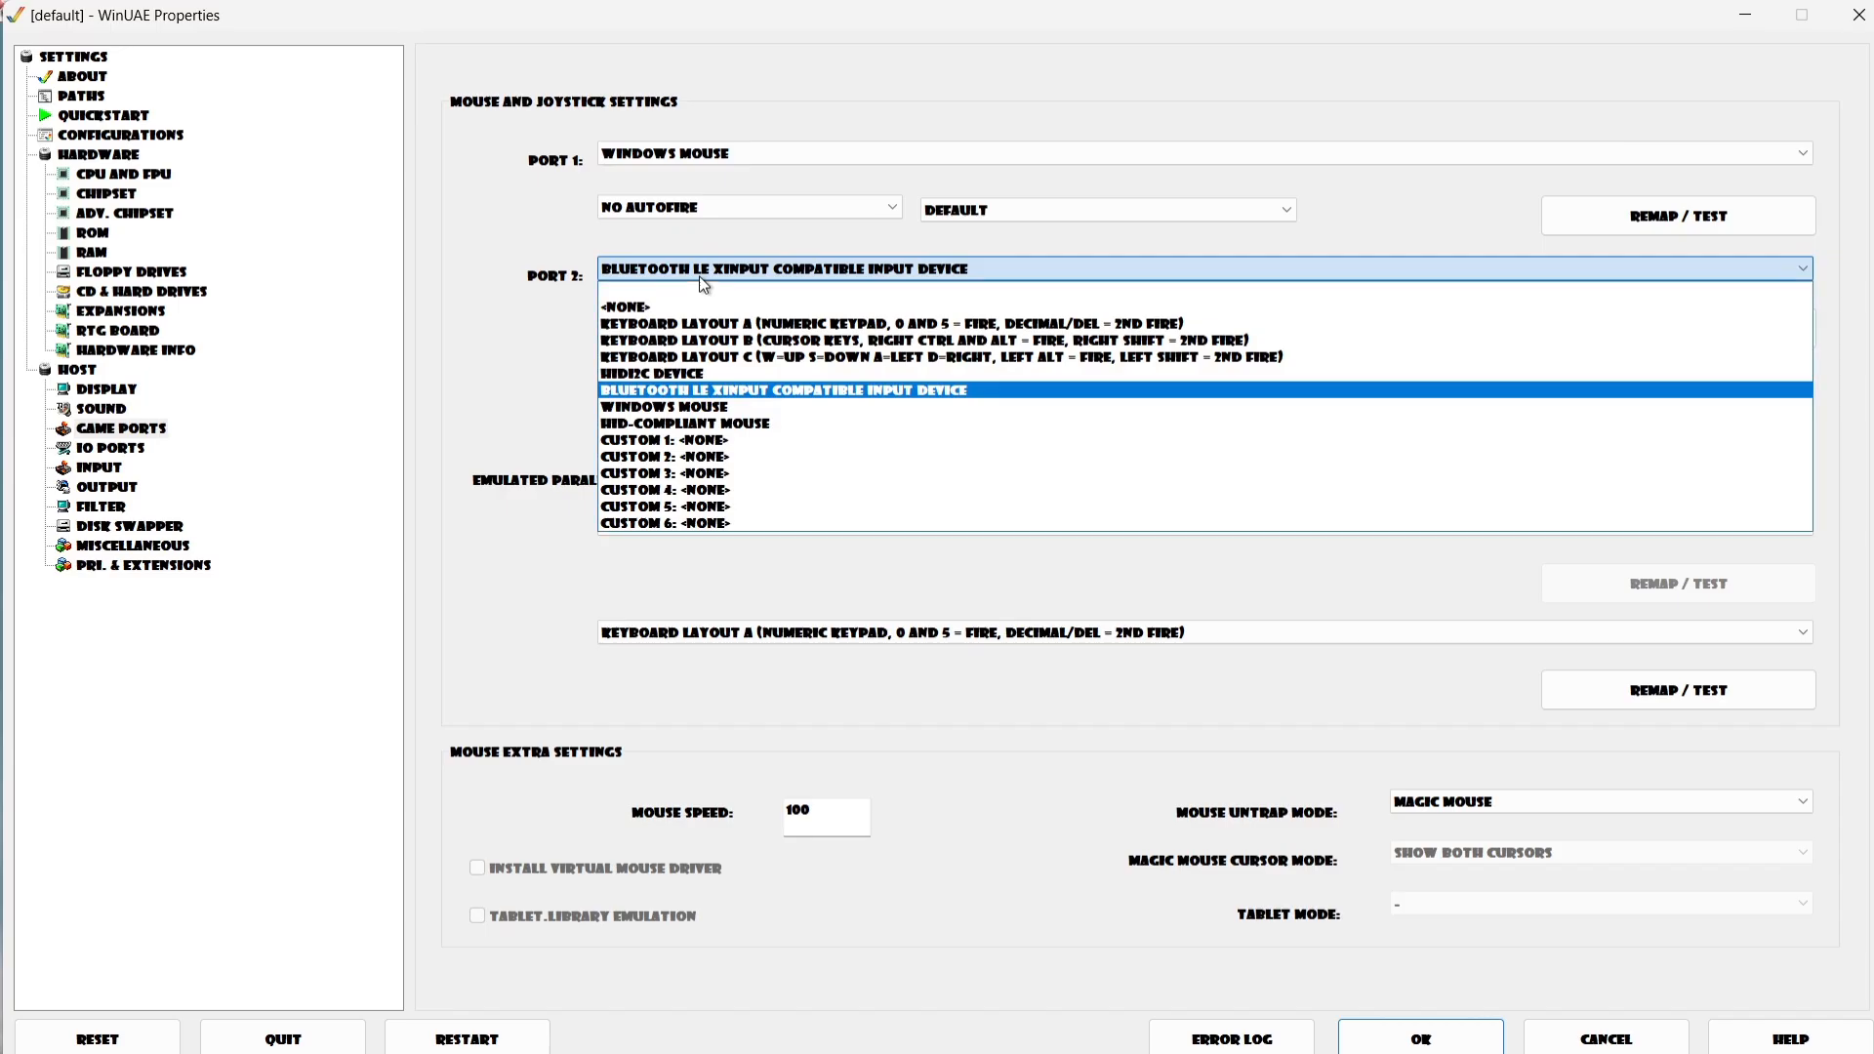
click(829, 387)
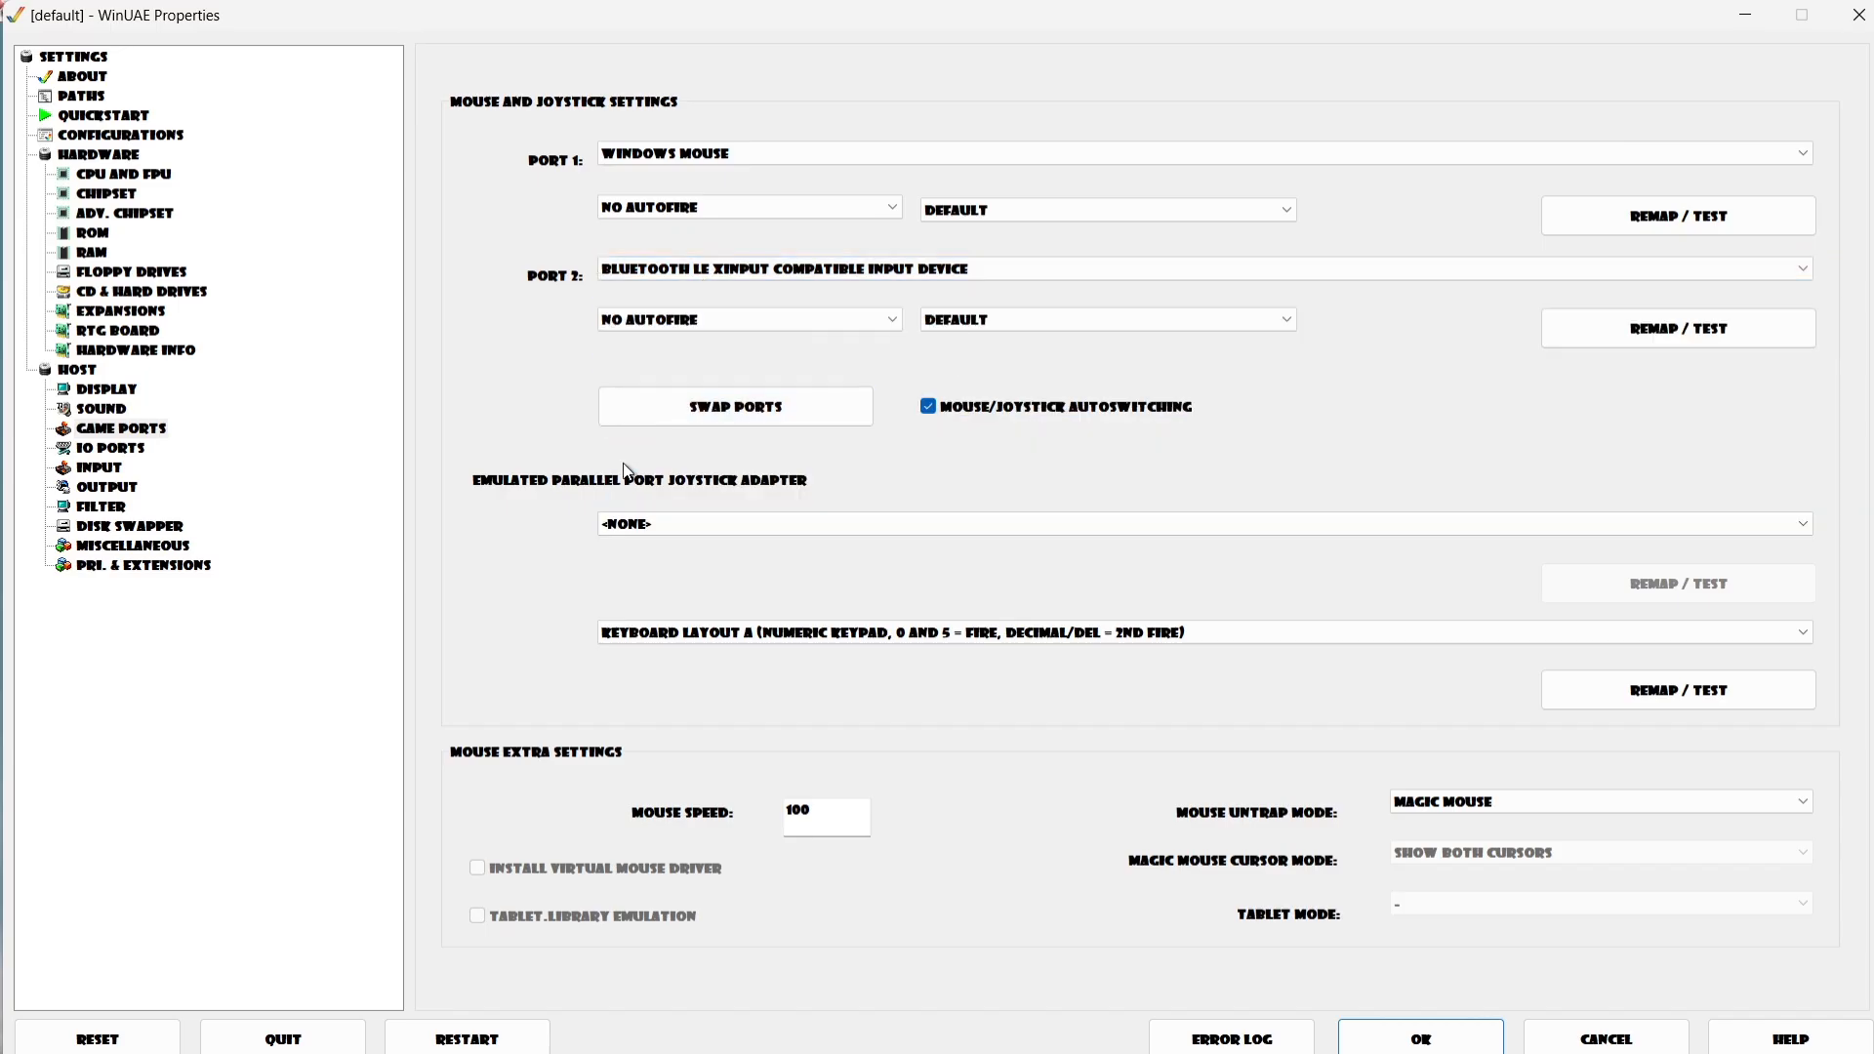
- Reset the emulated Amiga to boot the Cabal disk and start a one-player game
click(119, 1043)
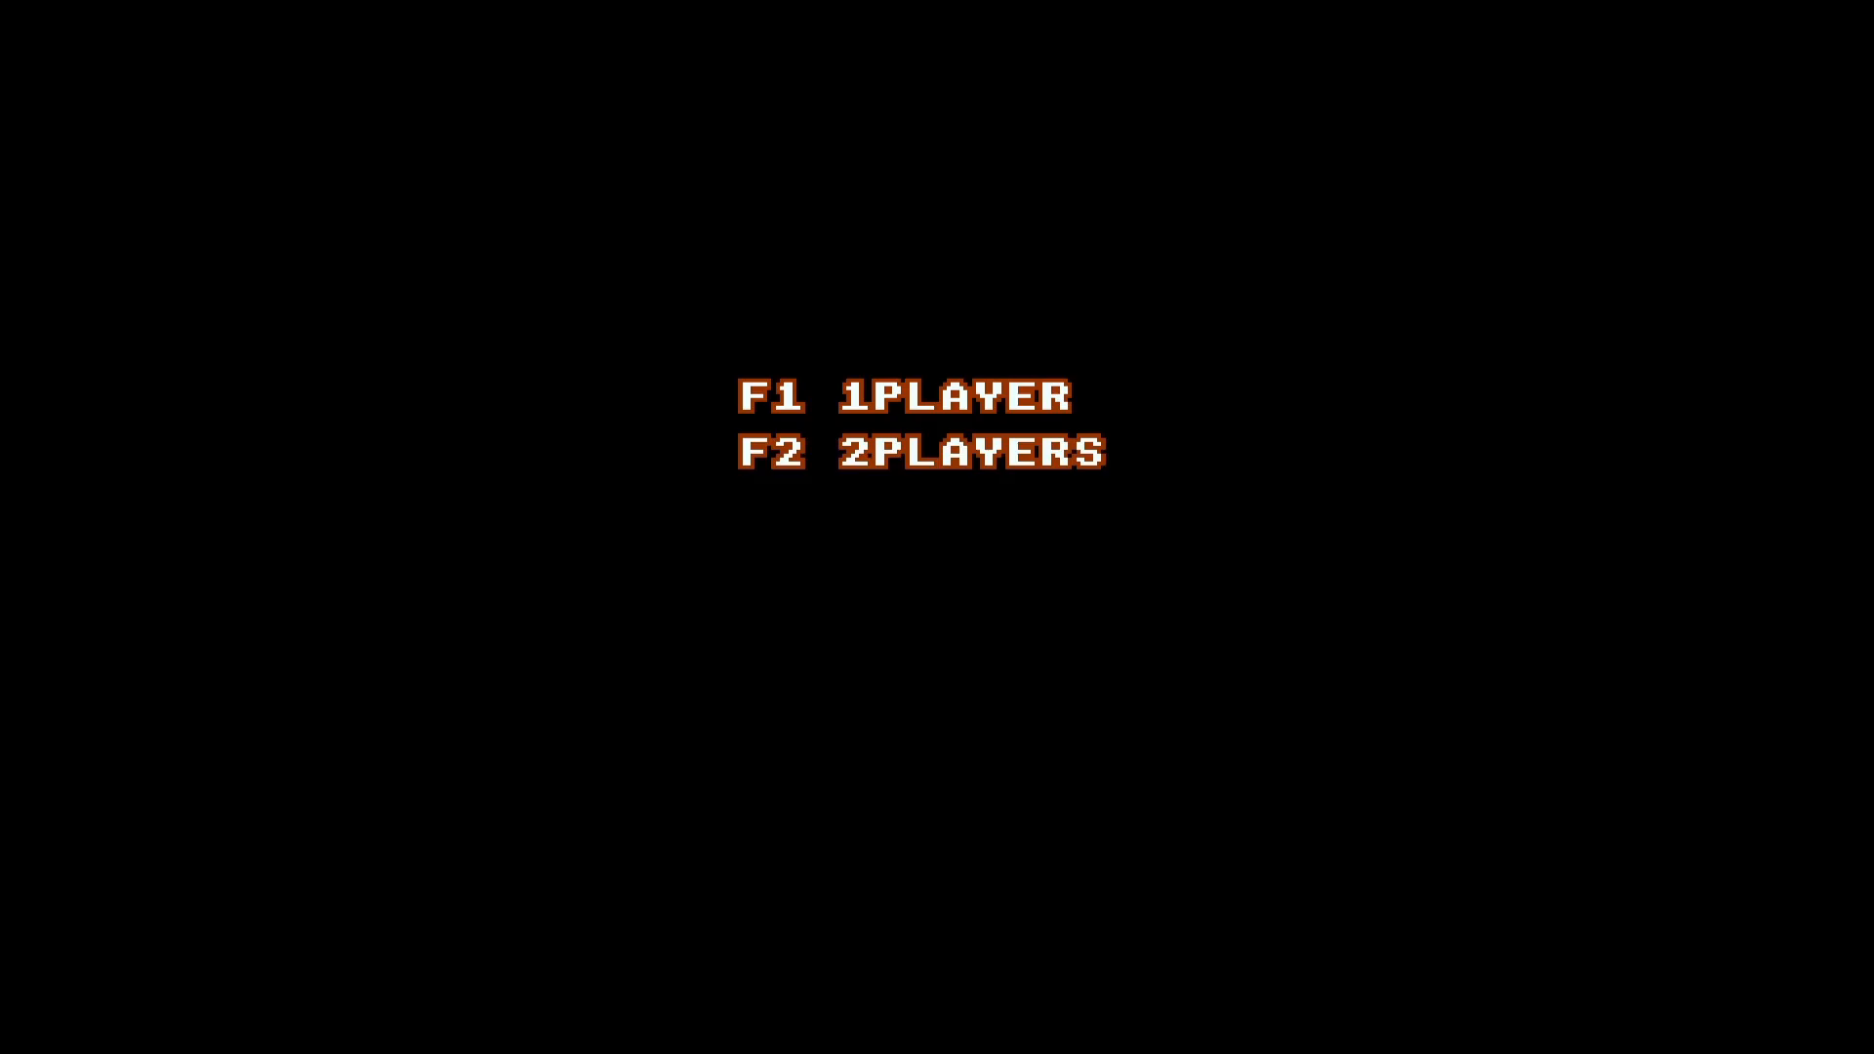
key(F1)
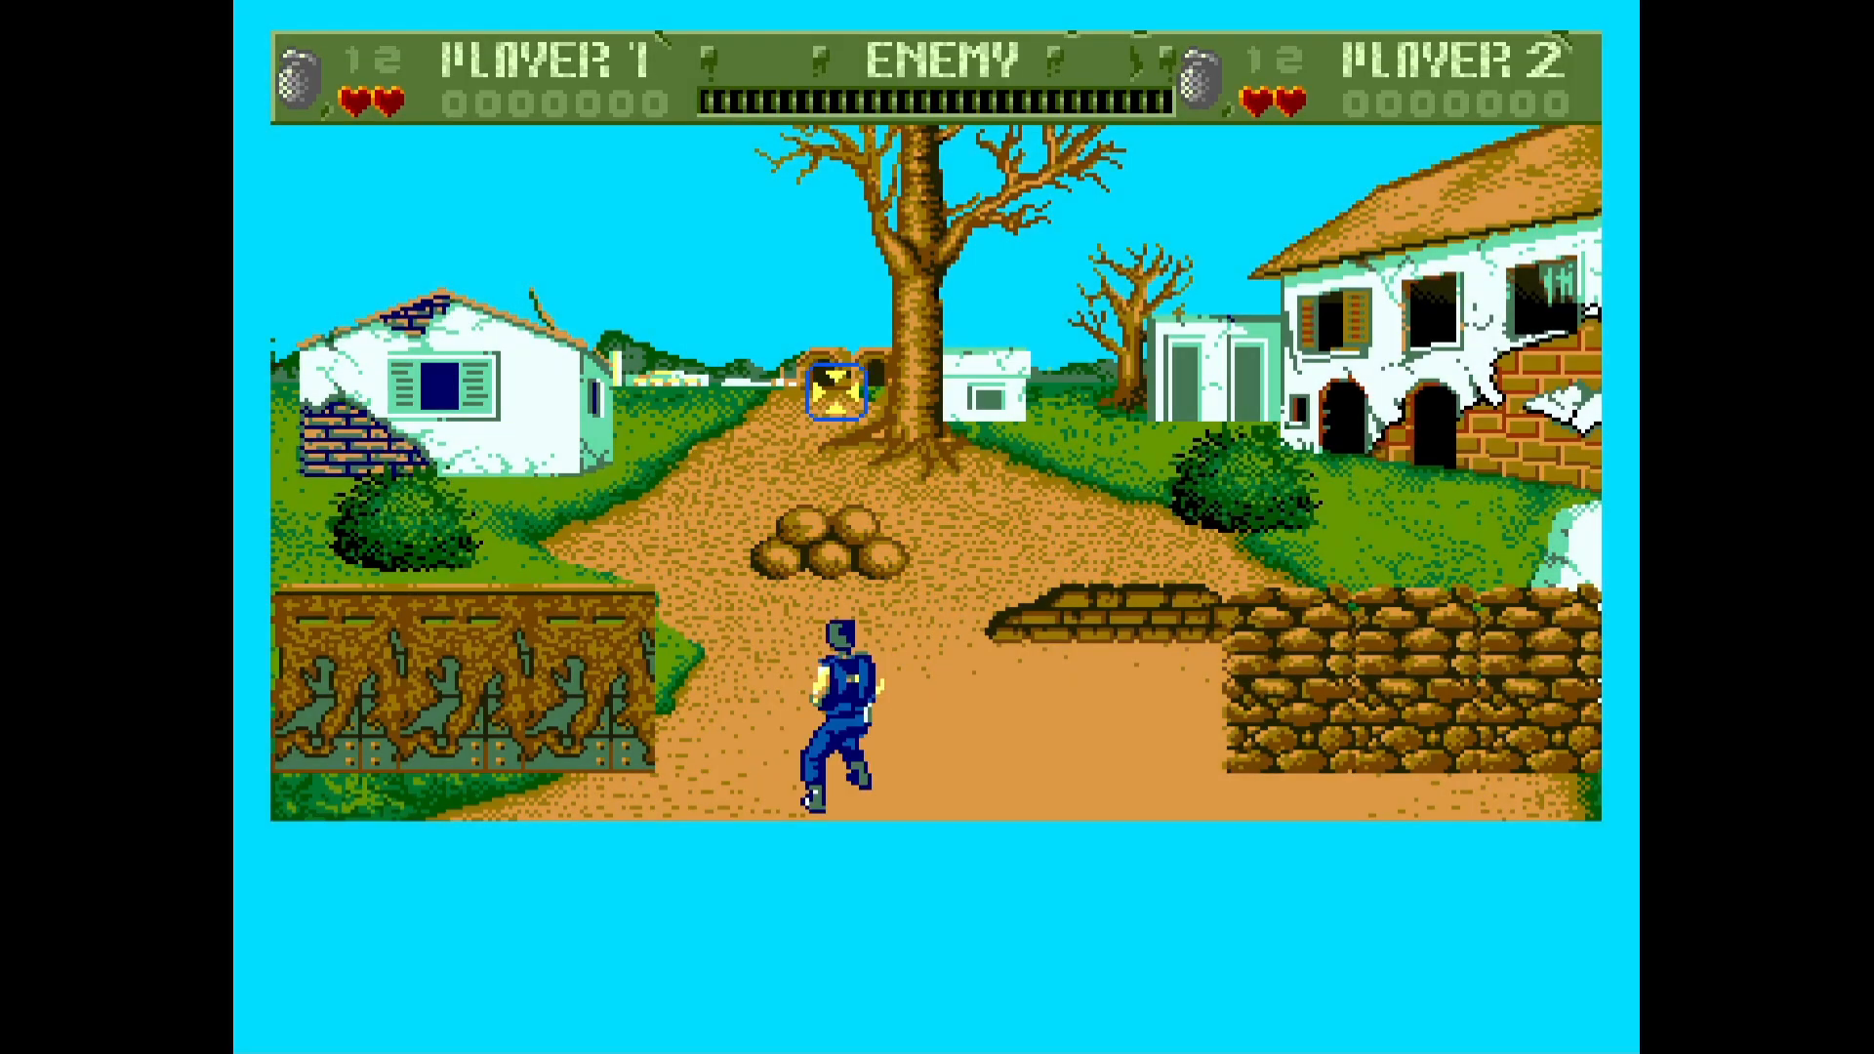
key(Right)
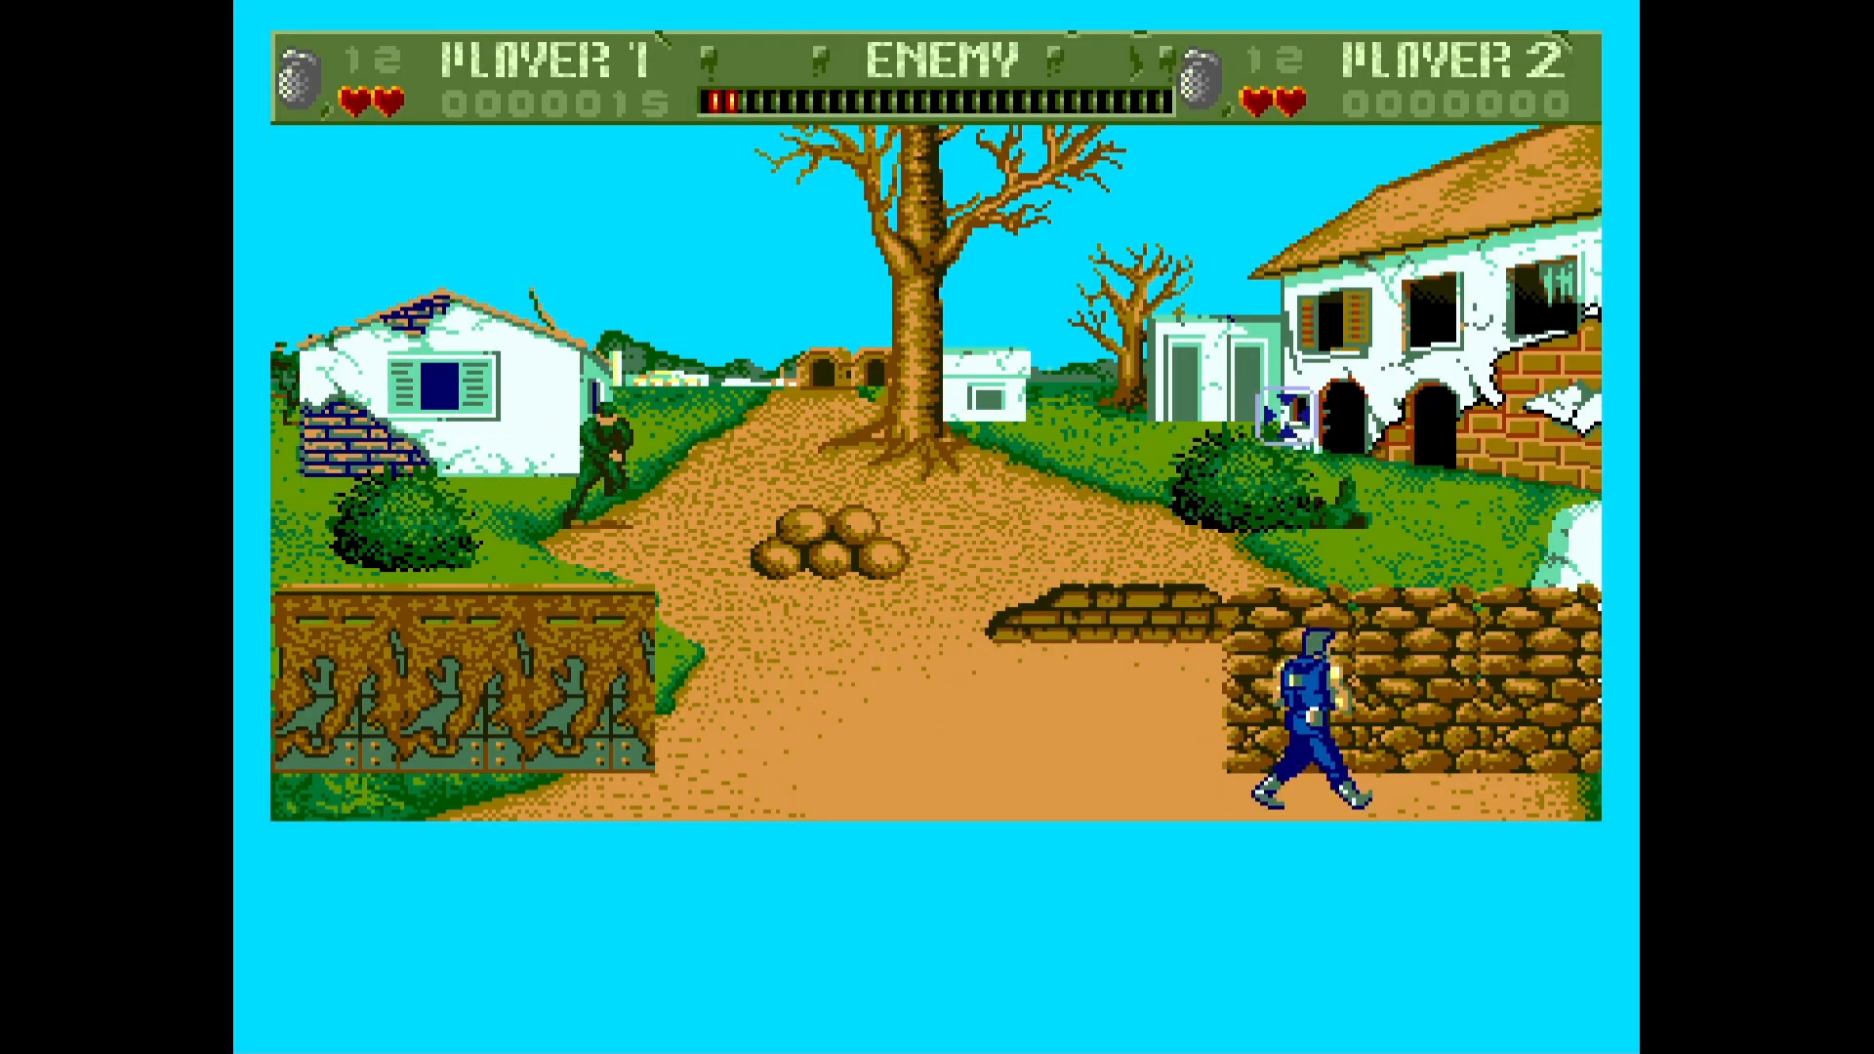
key(space)
key(Left)
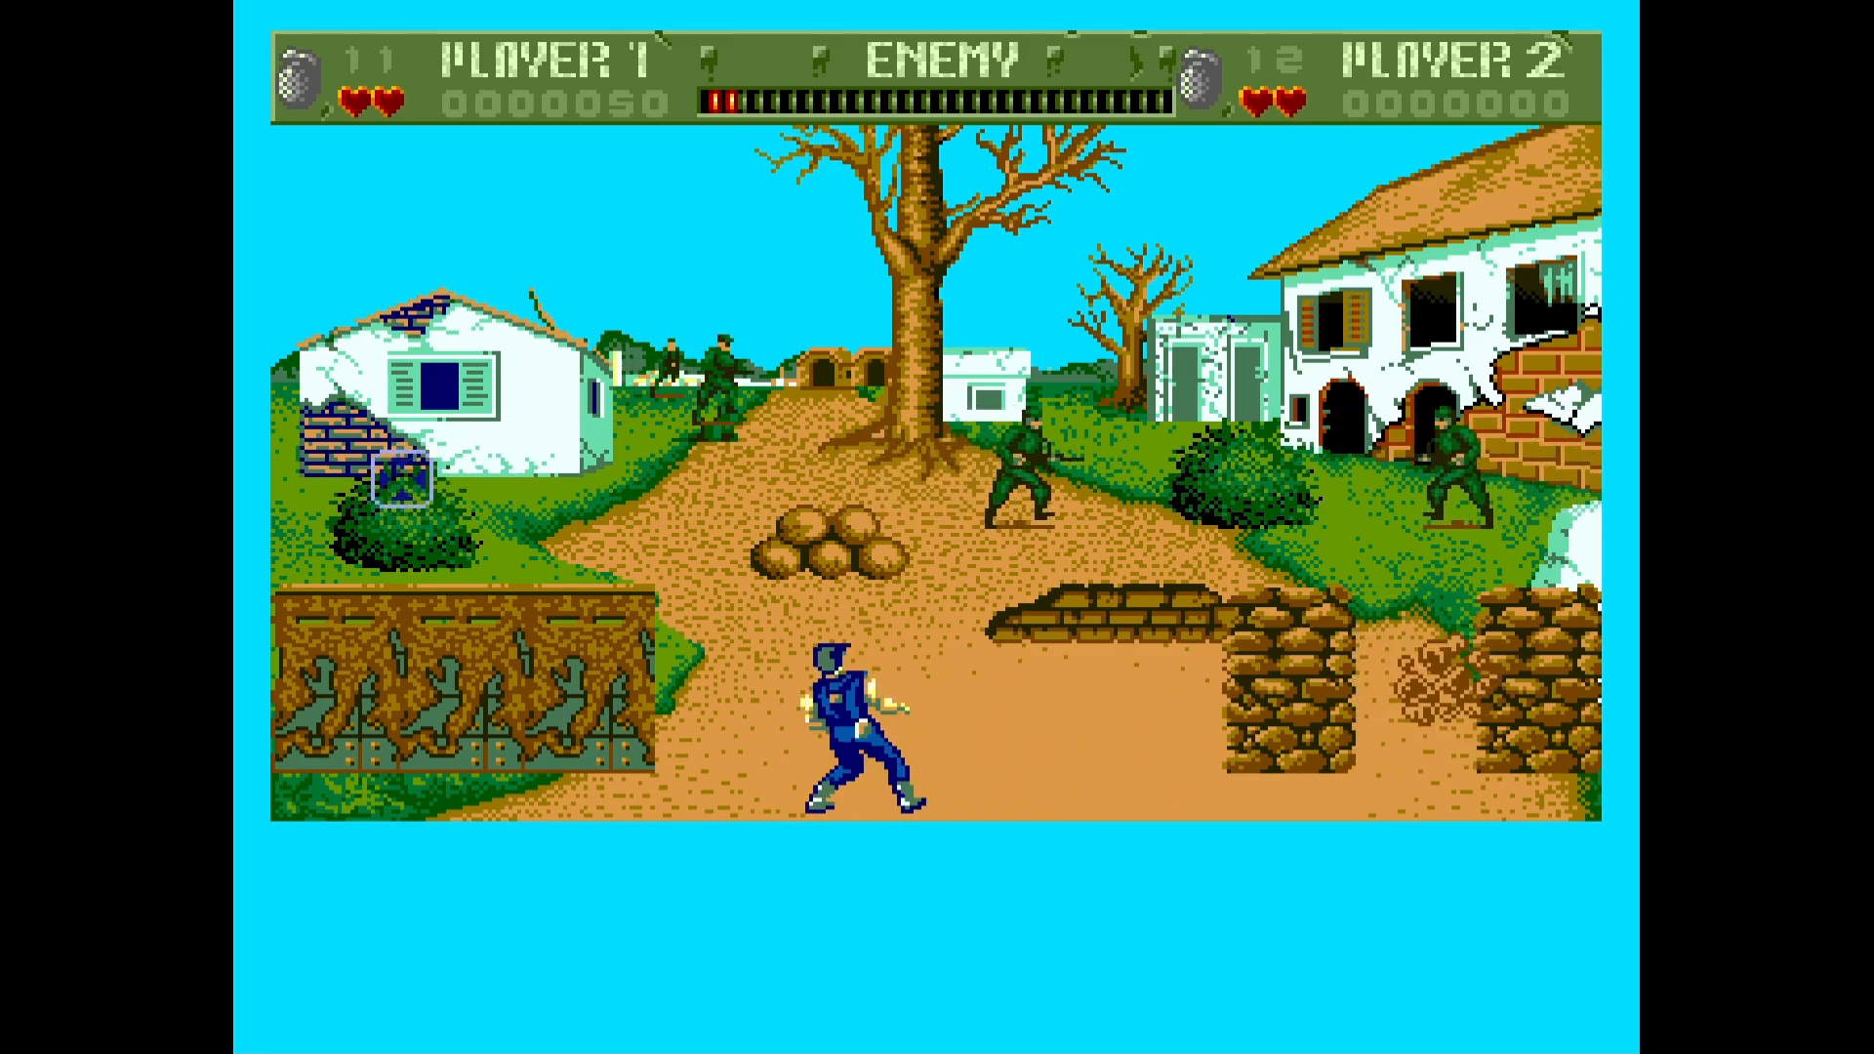
key(Right)
key(space)
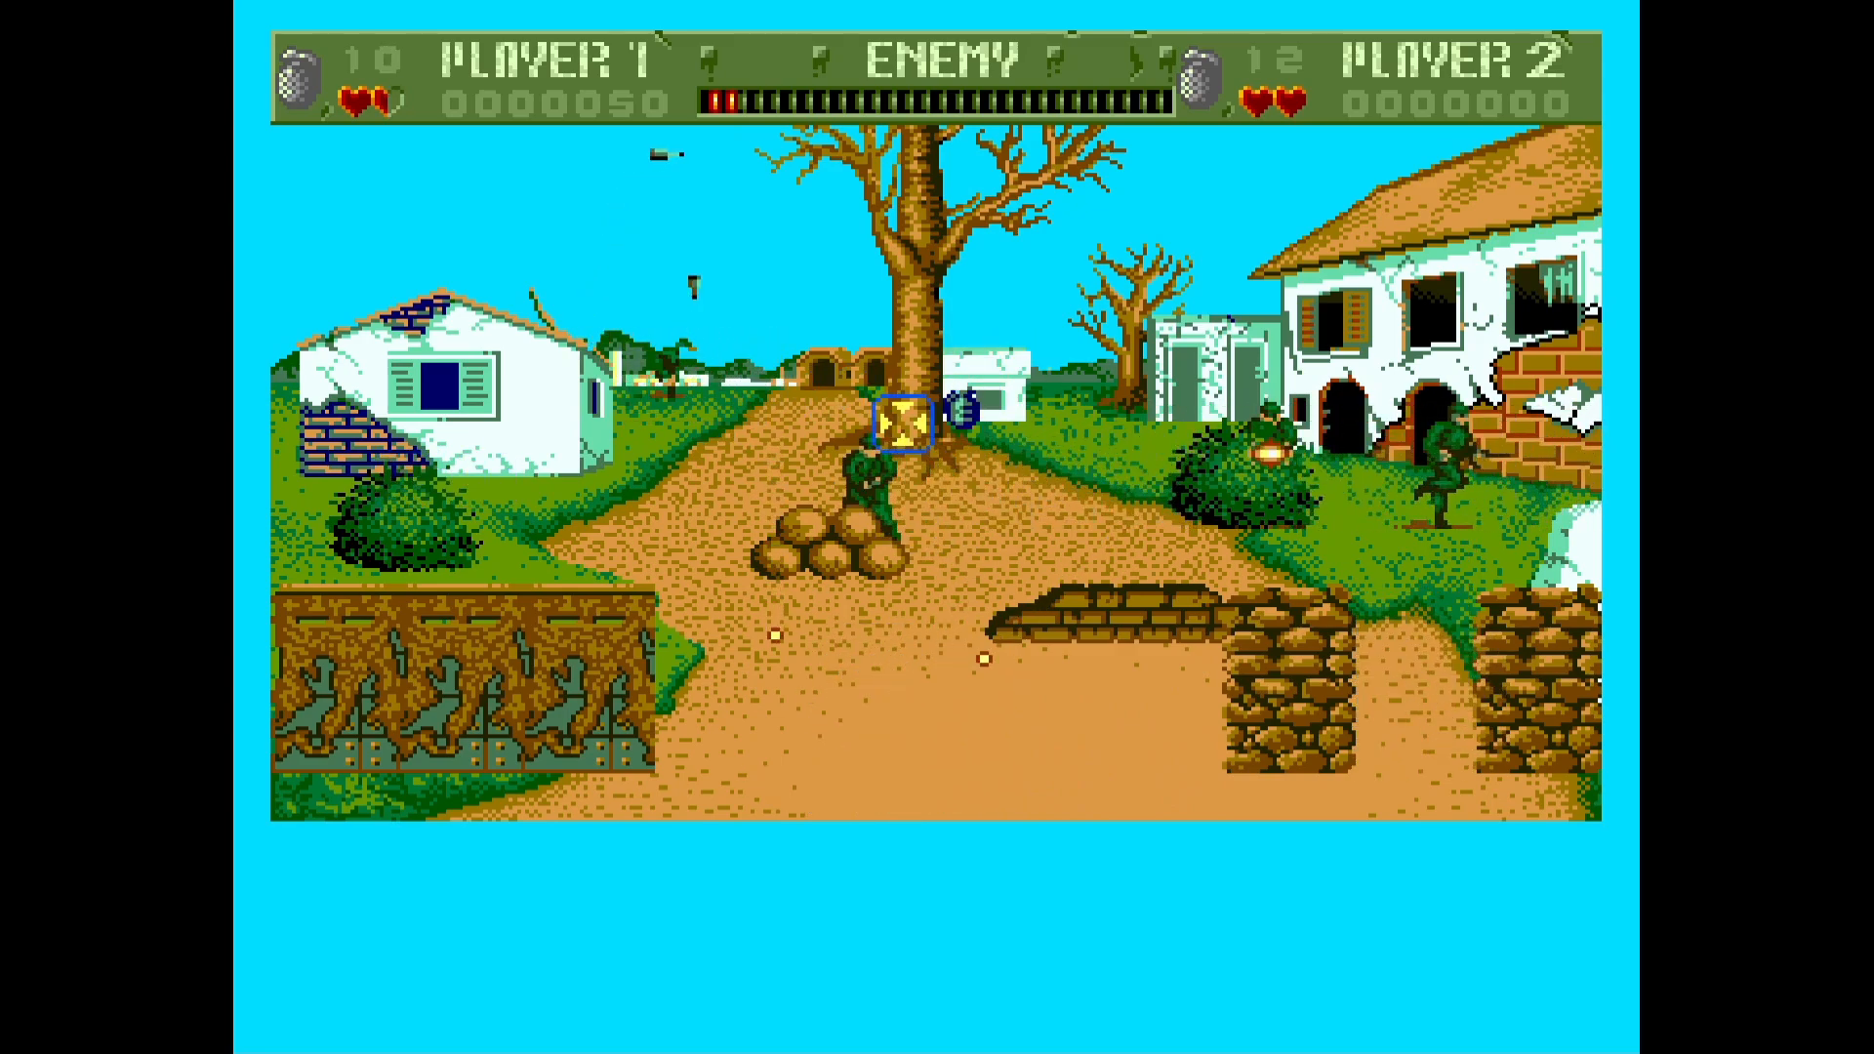
key(Right)
key(Left)
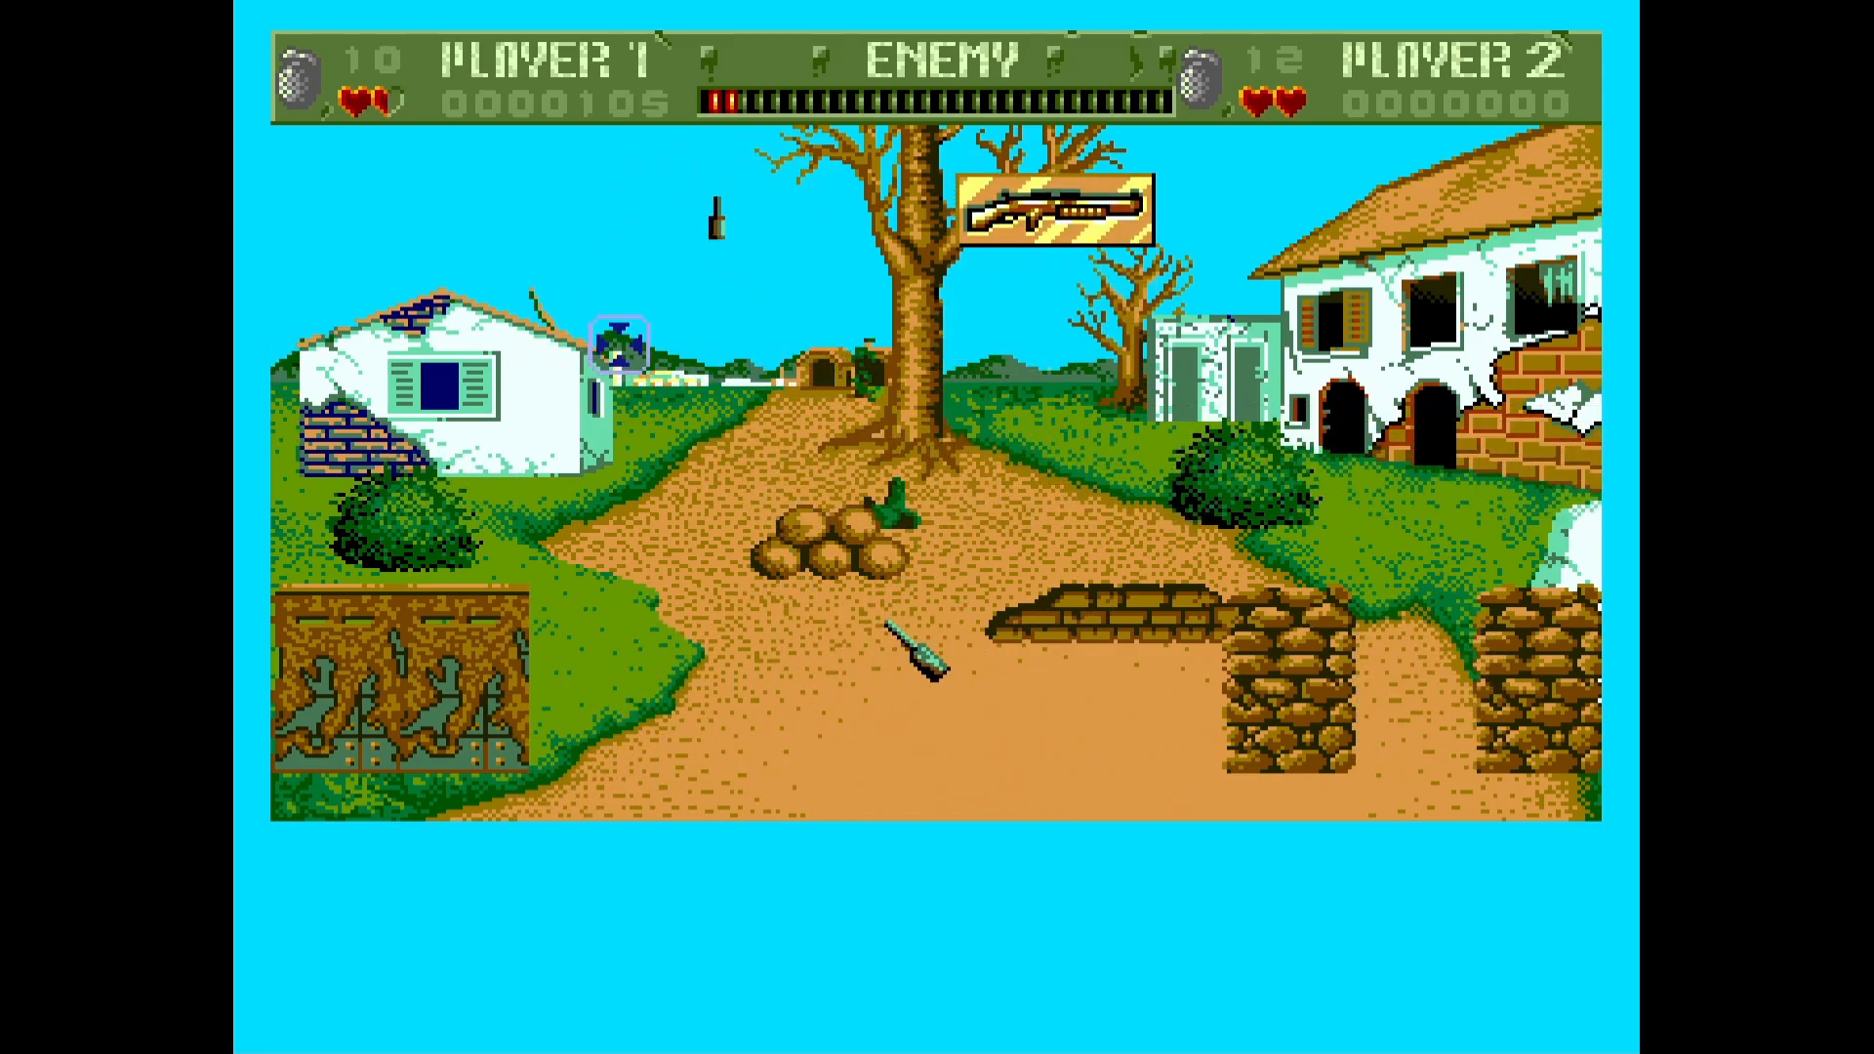
key(Right)
key(Left)
key(space)
key(Right)
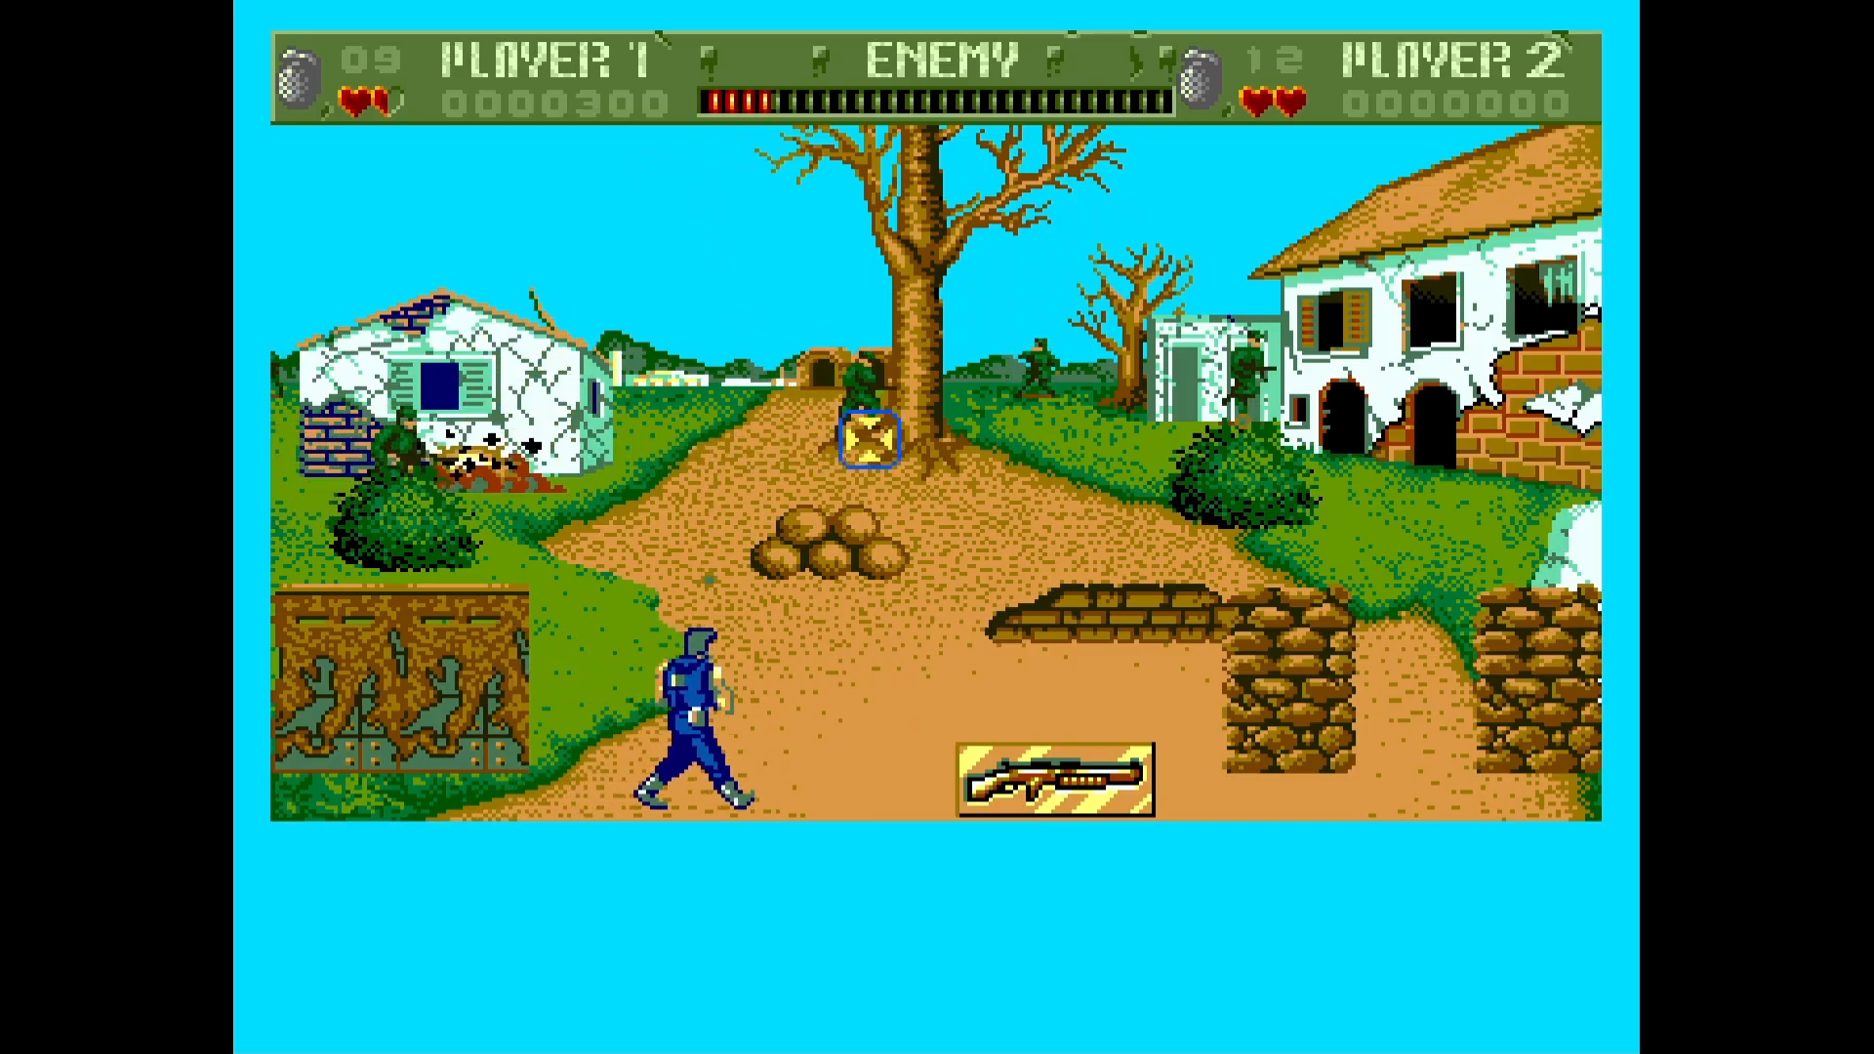
key(Right)
key(space)
key(Right)
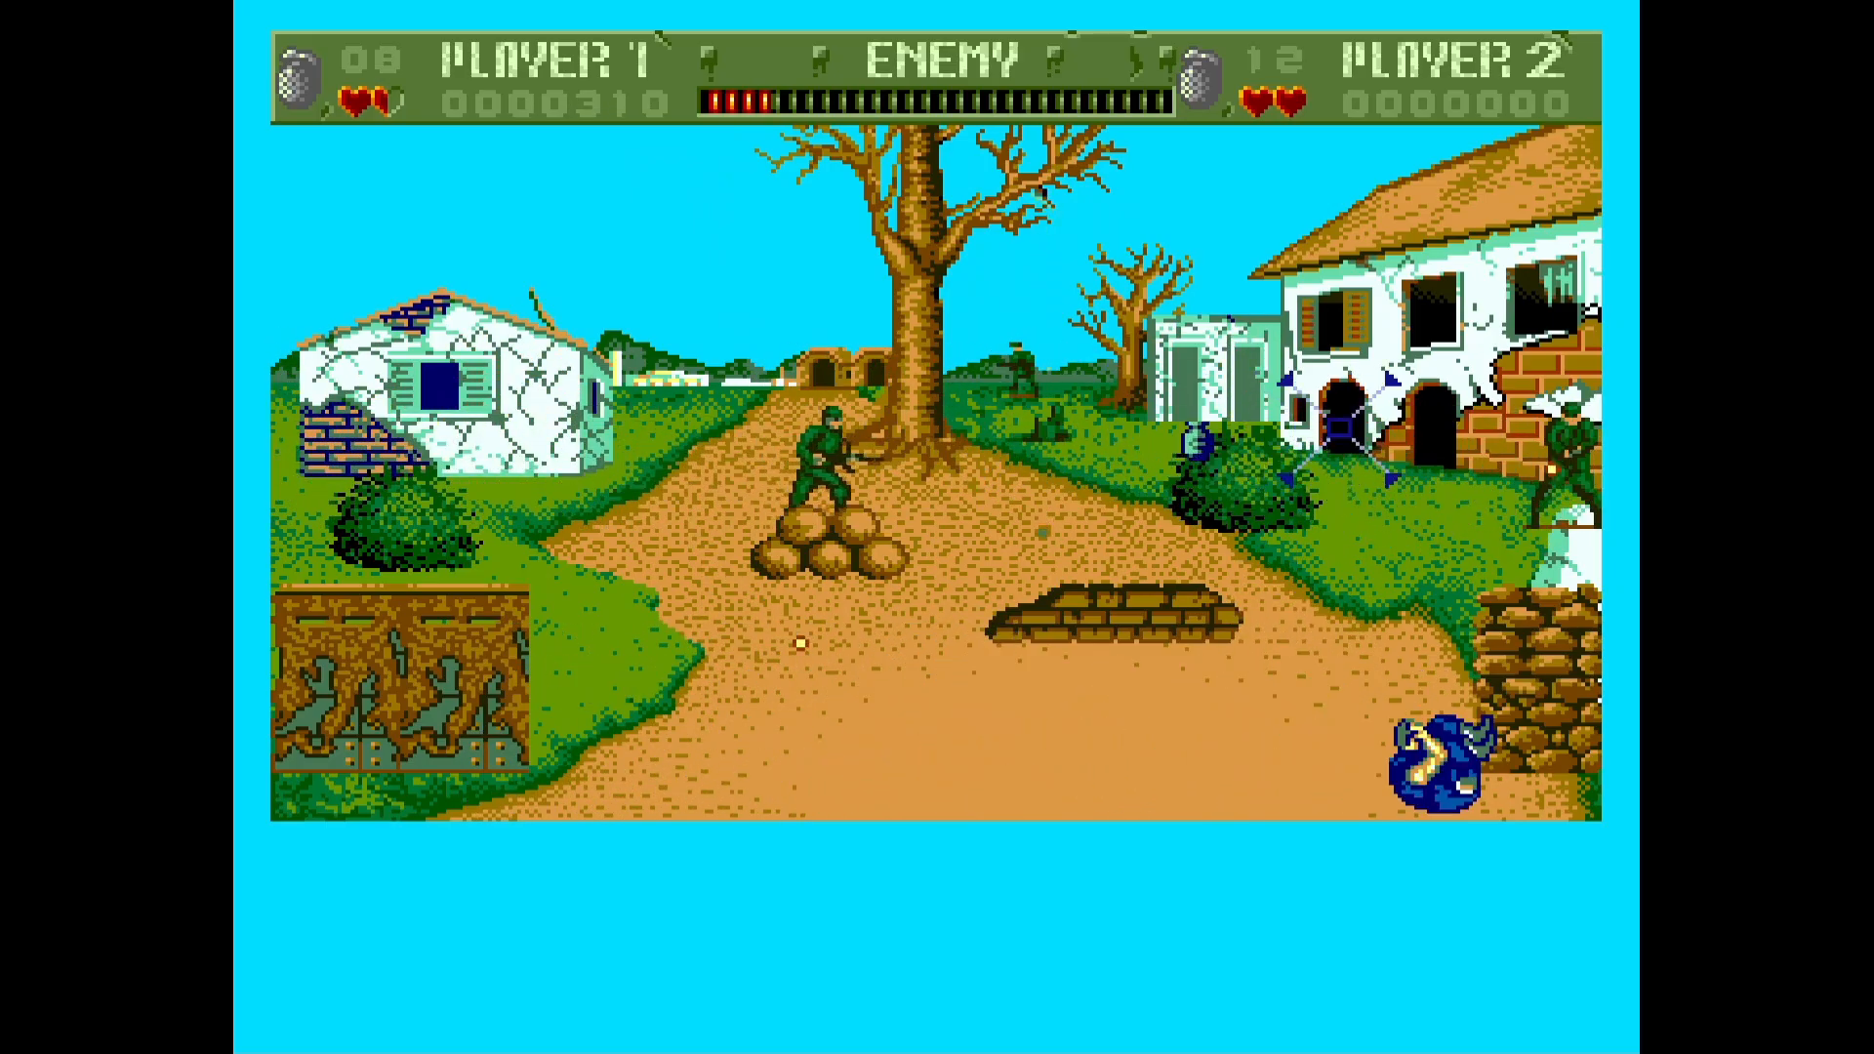
key(Left)
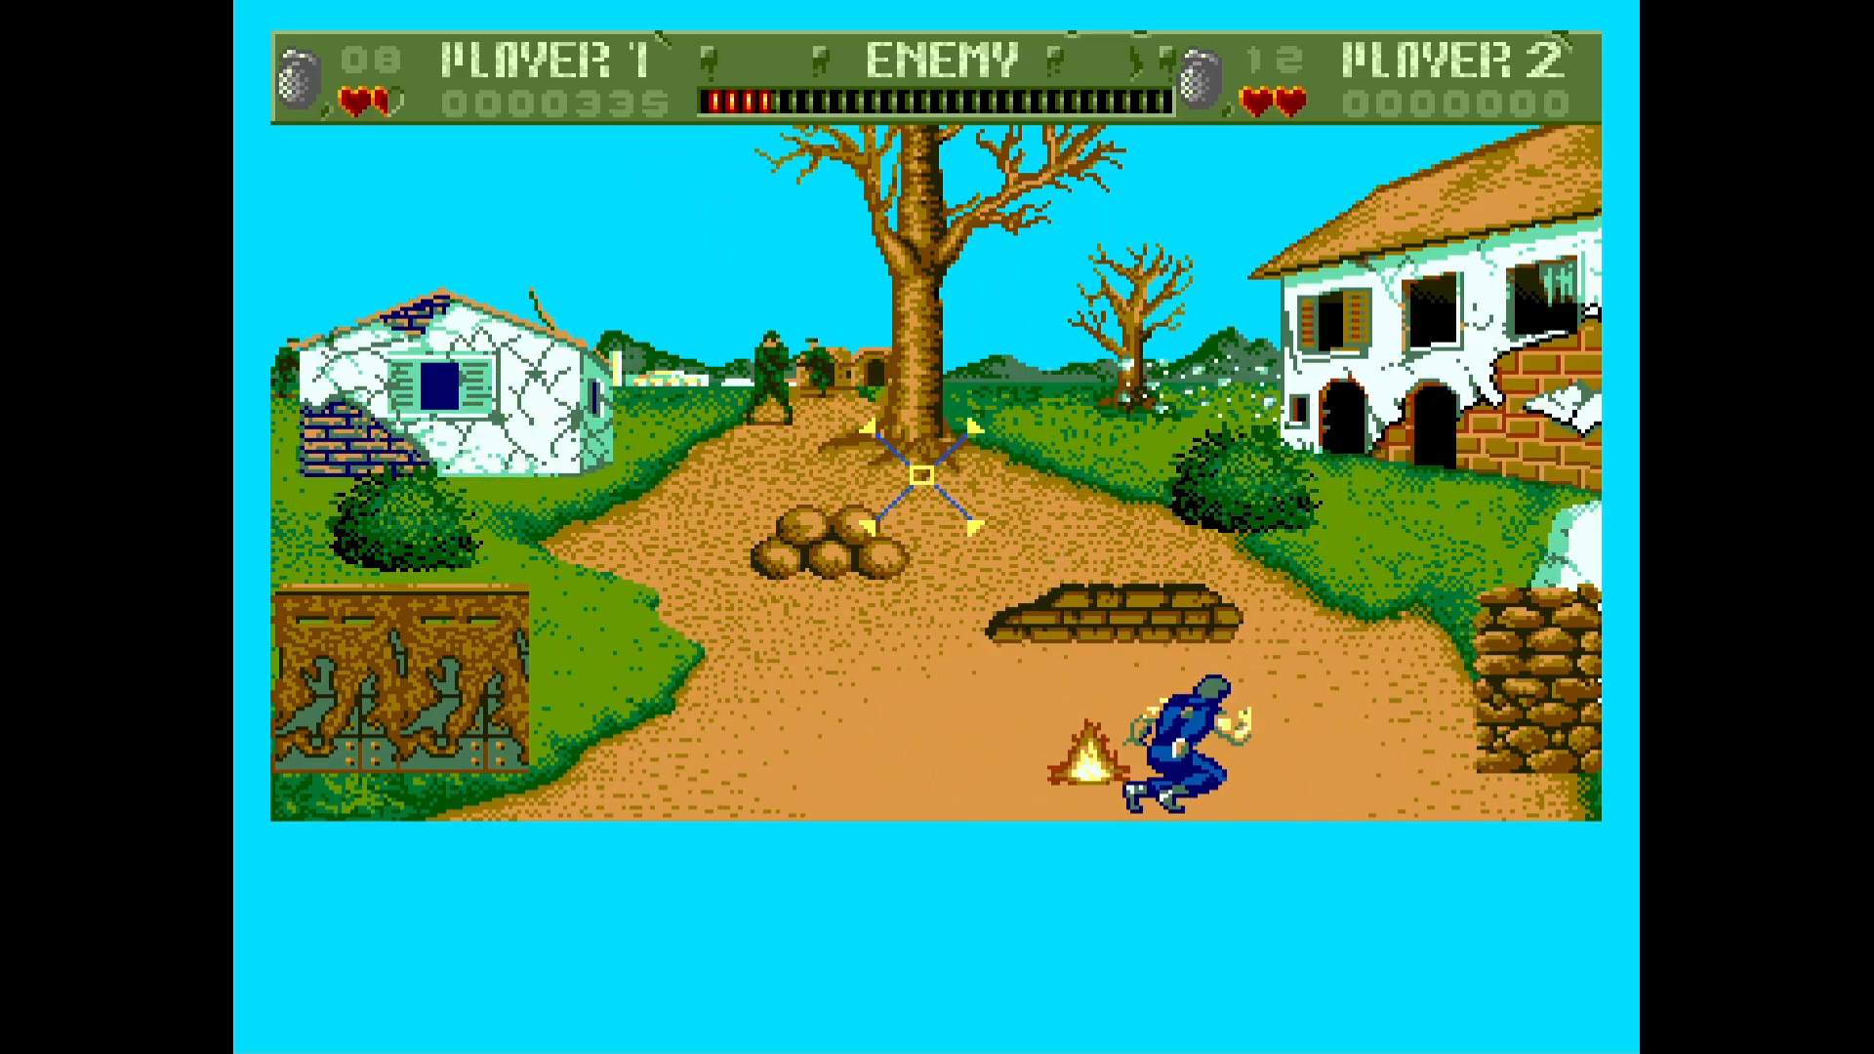
key(space)
key(Left)
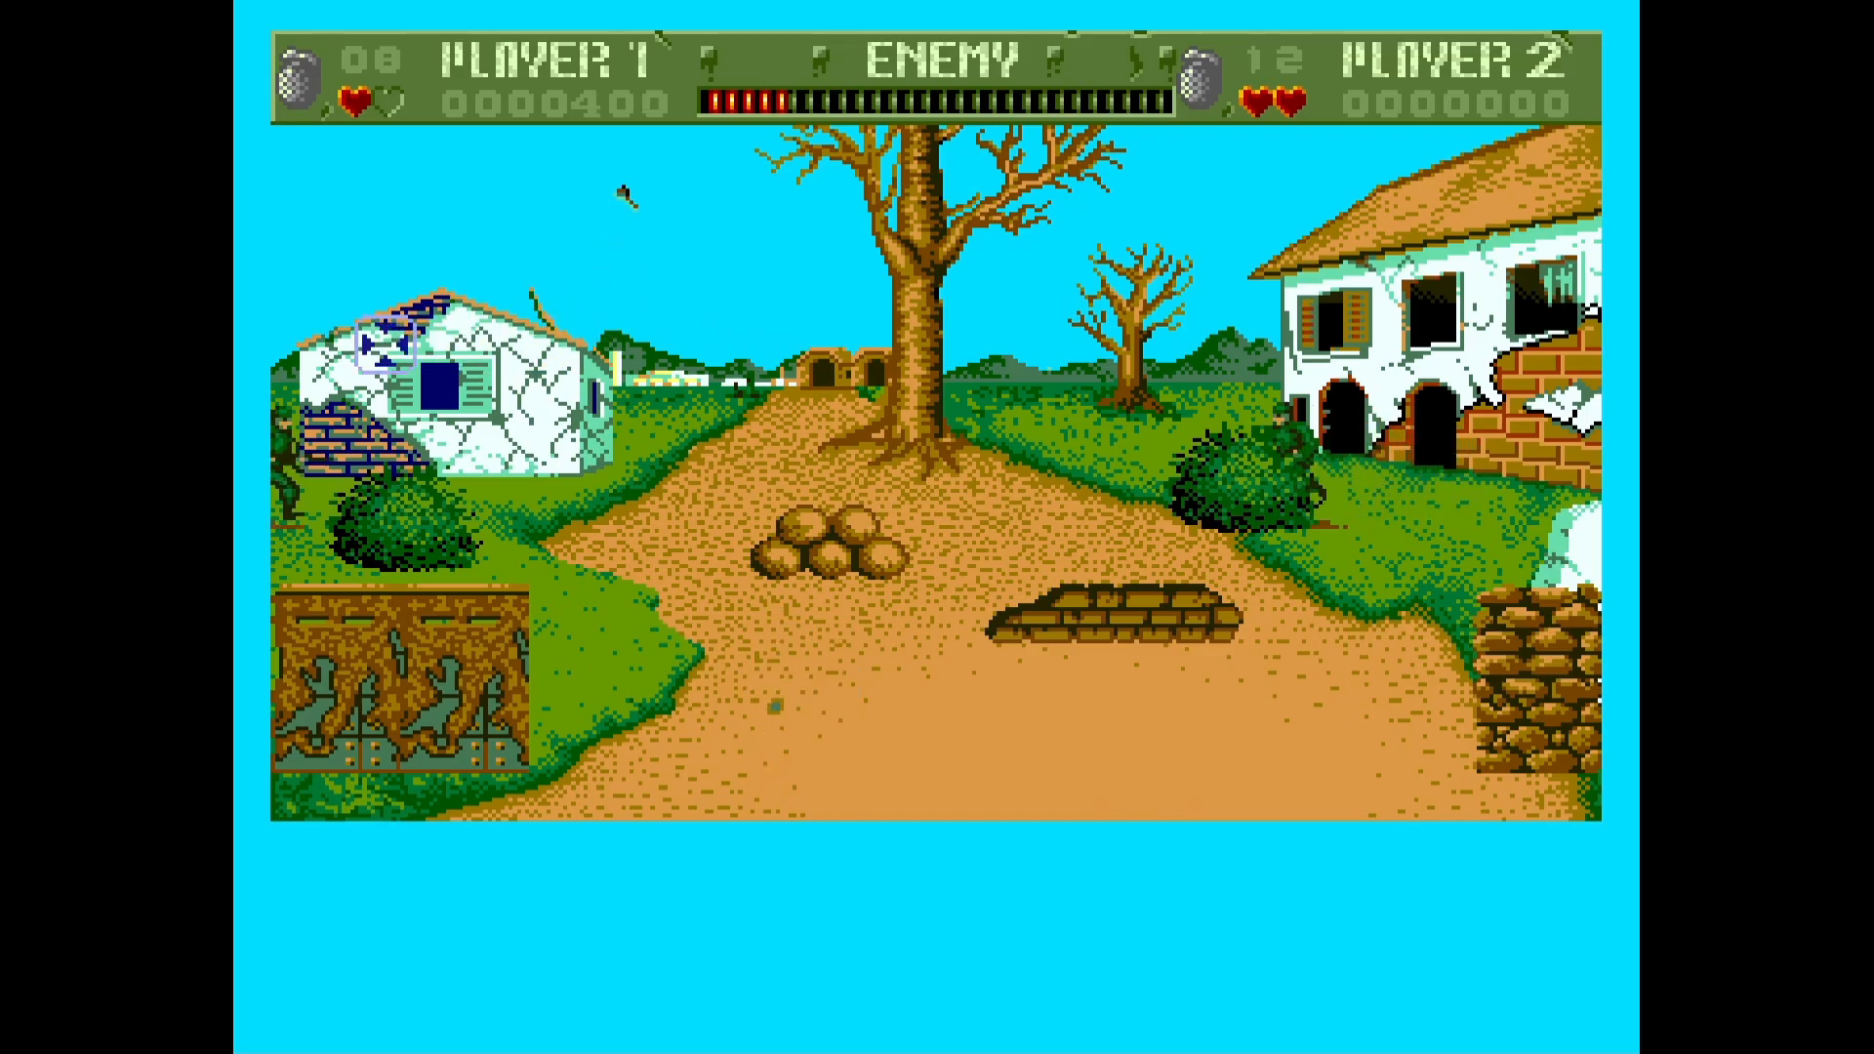
key(space)
key(Right)
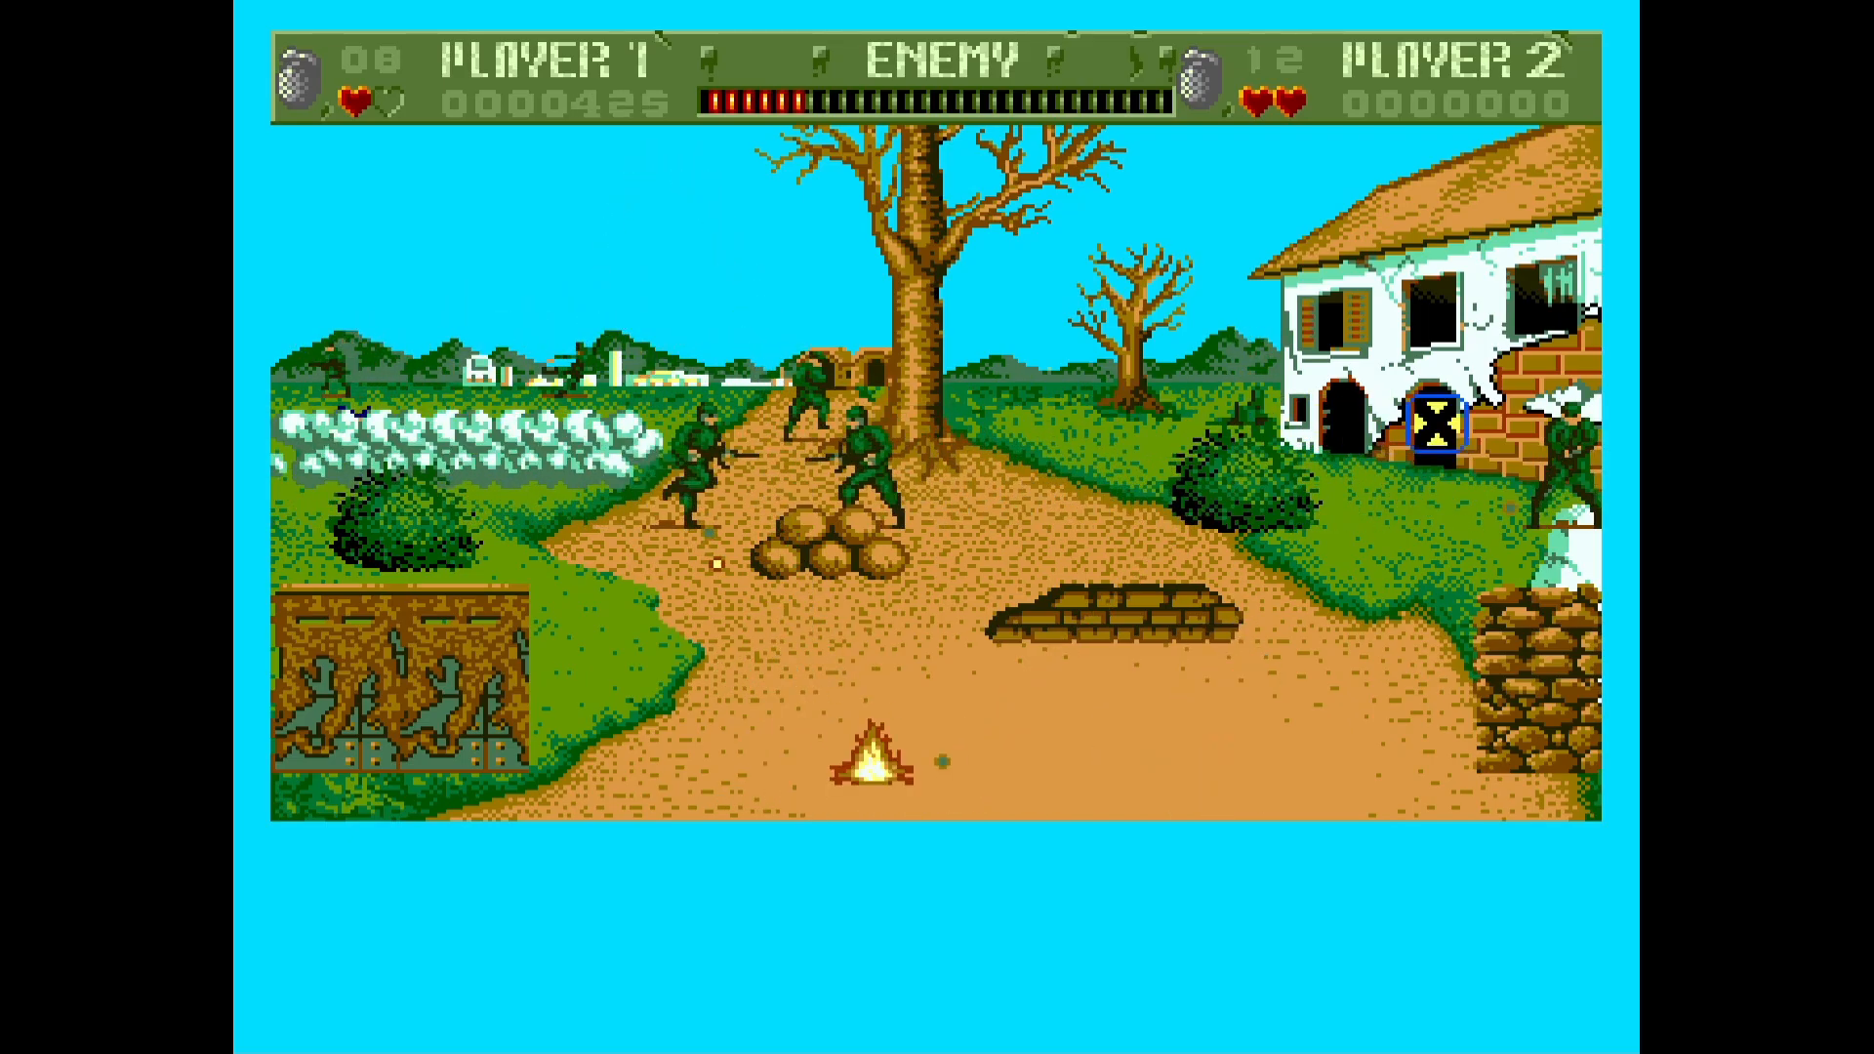
key(Left)
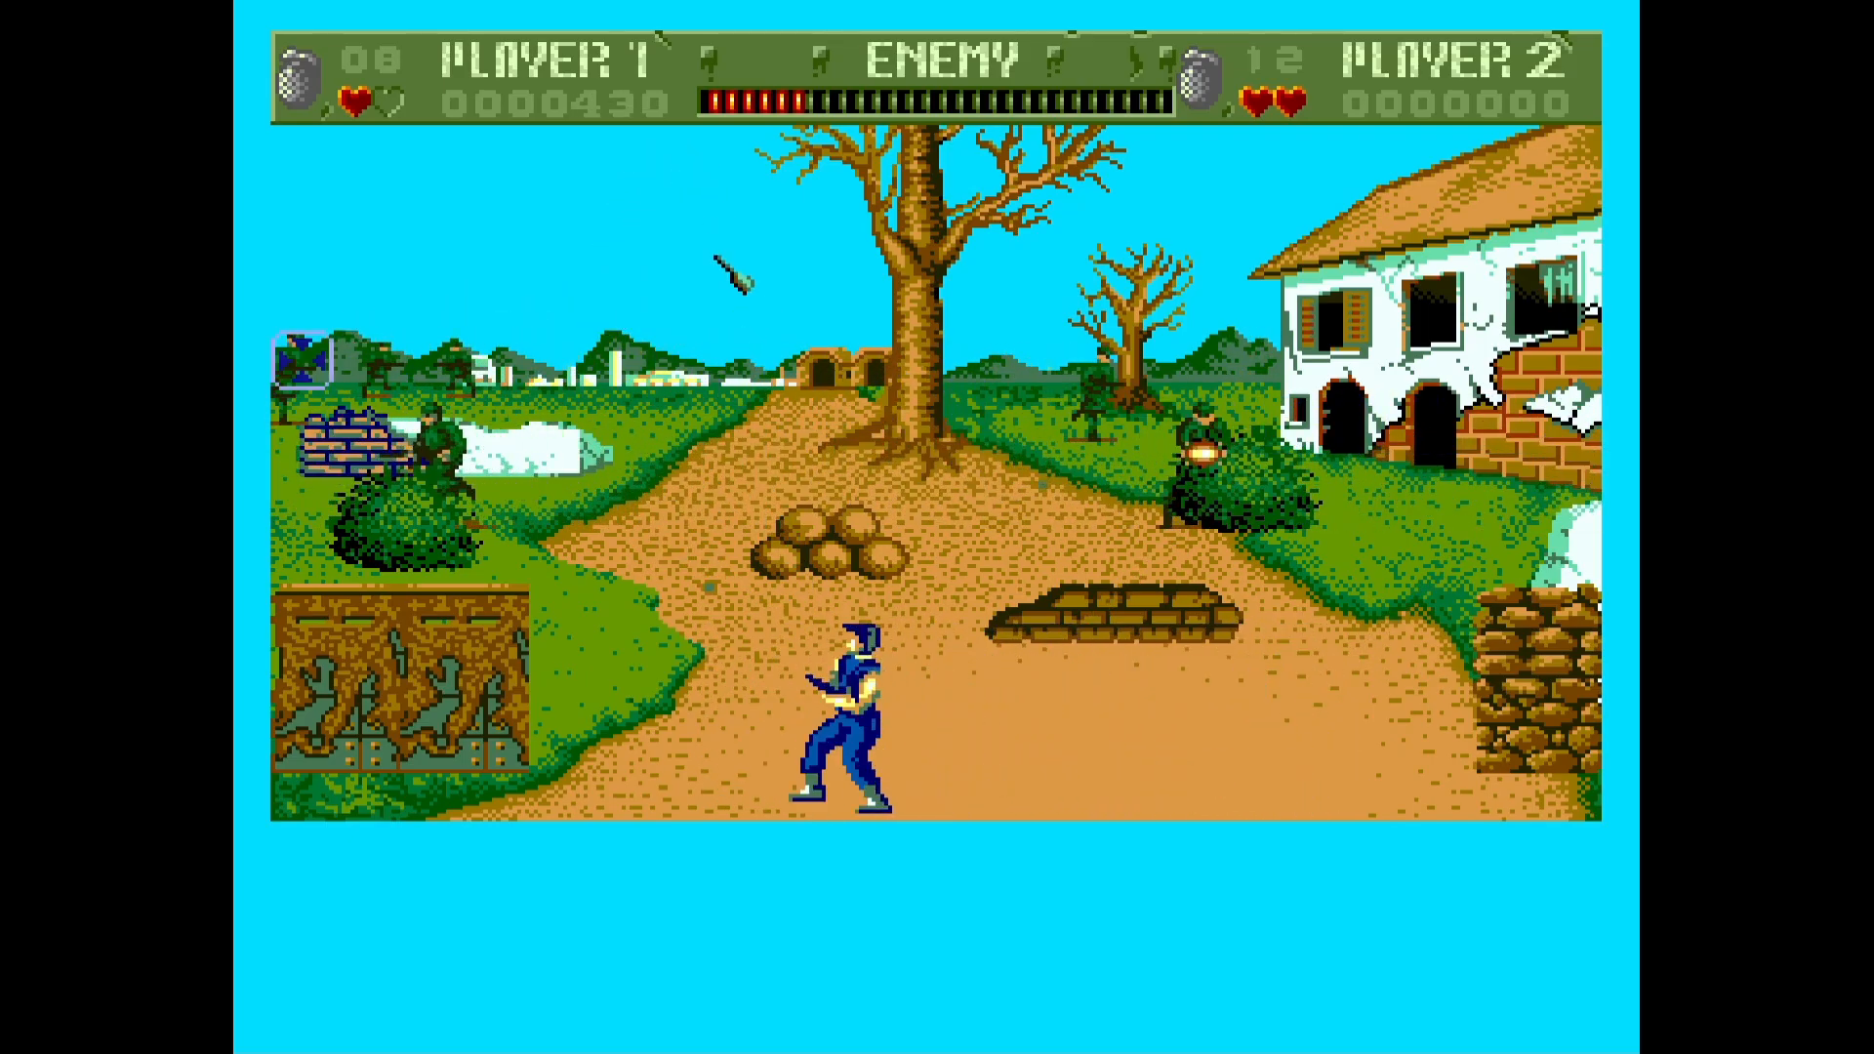
- Return to the emulator settings and eject the Cabal disk image from floppy drive DF0
key(F12)
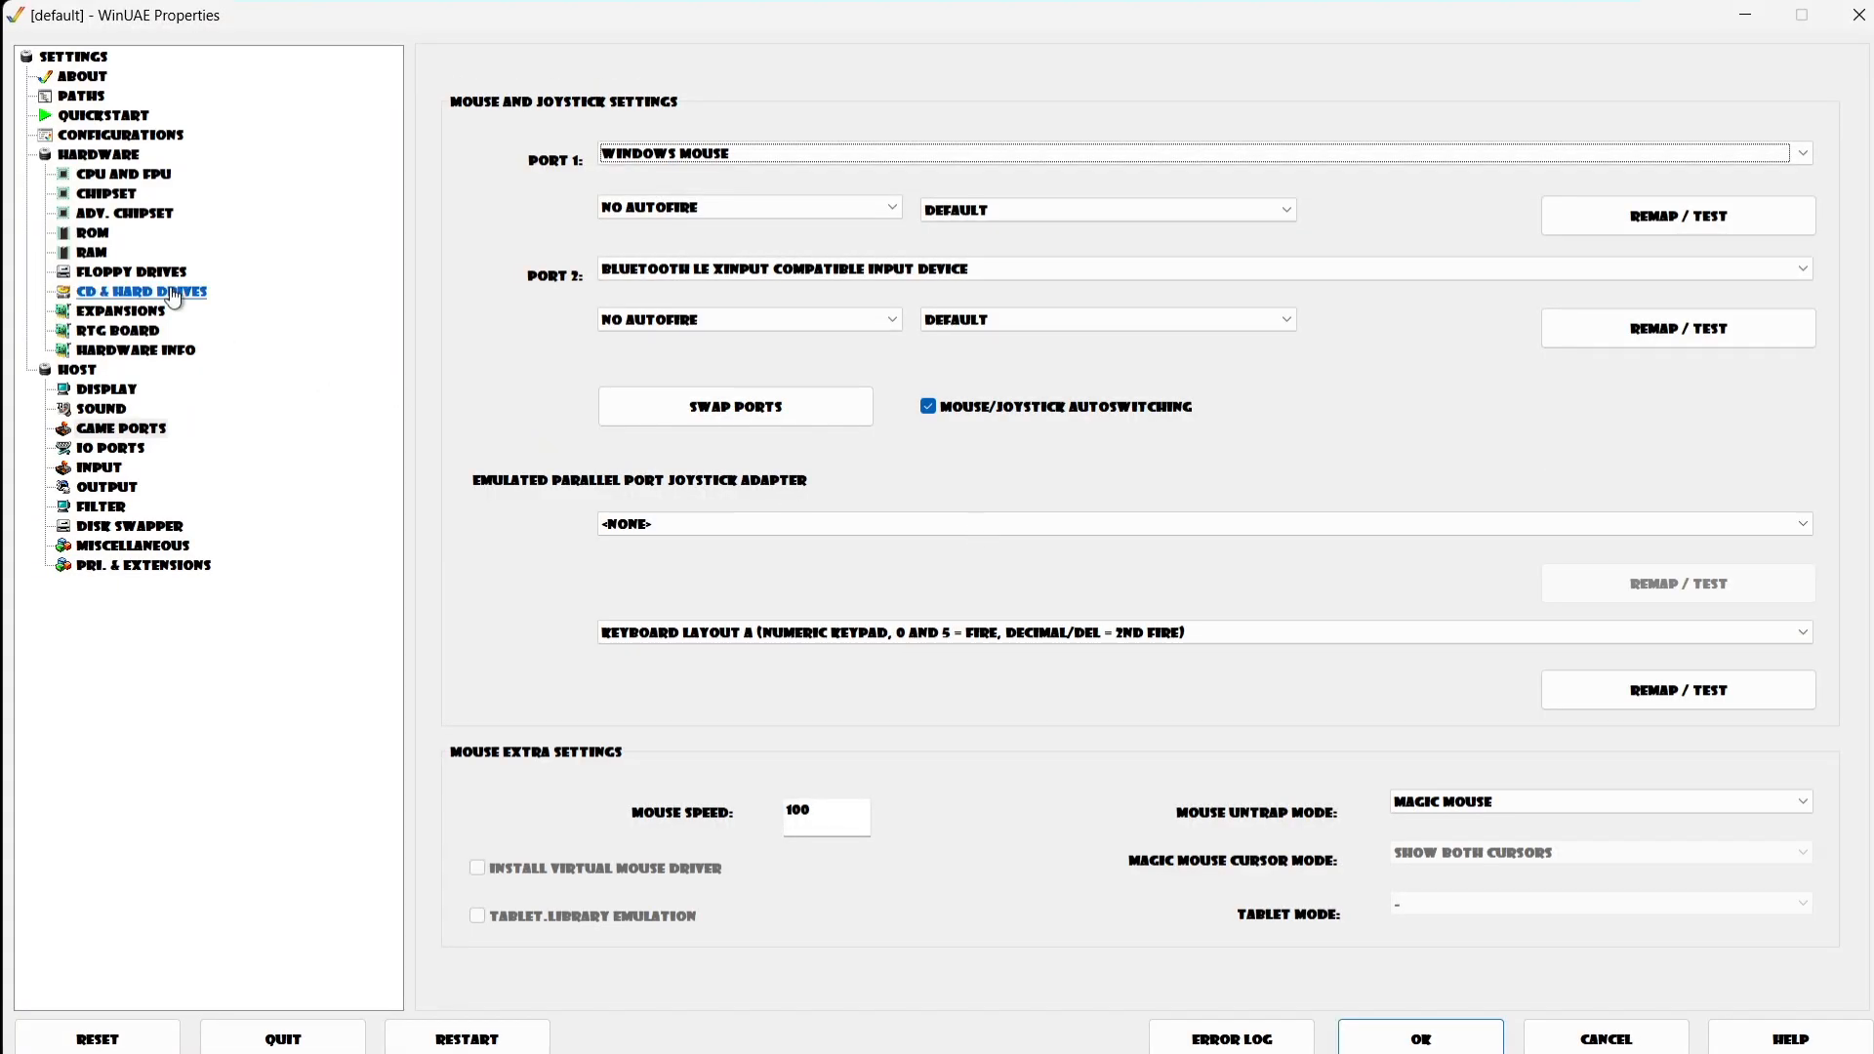
click(131, 272)
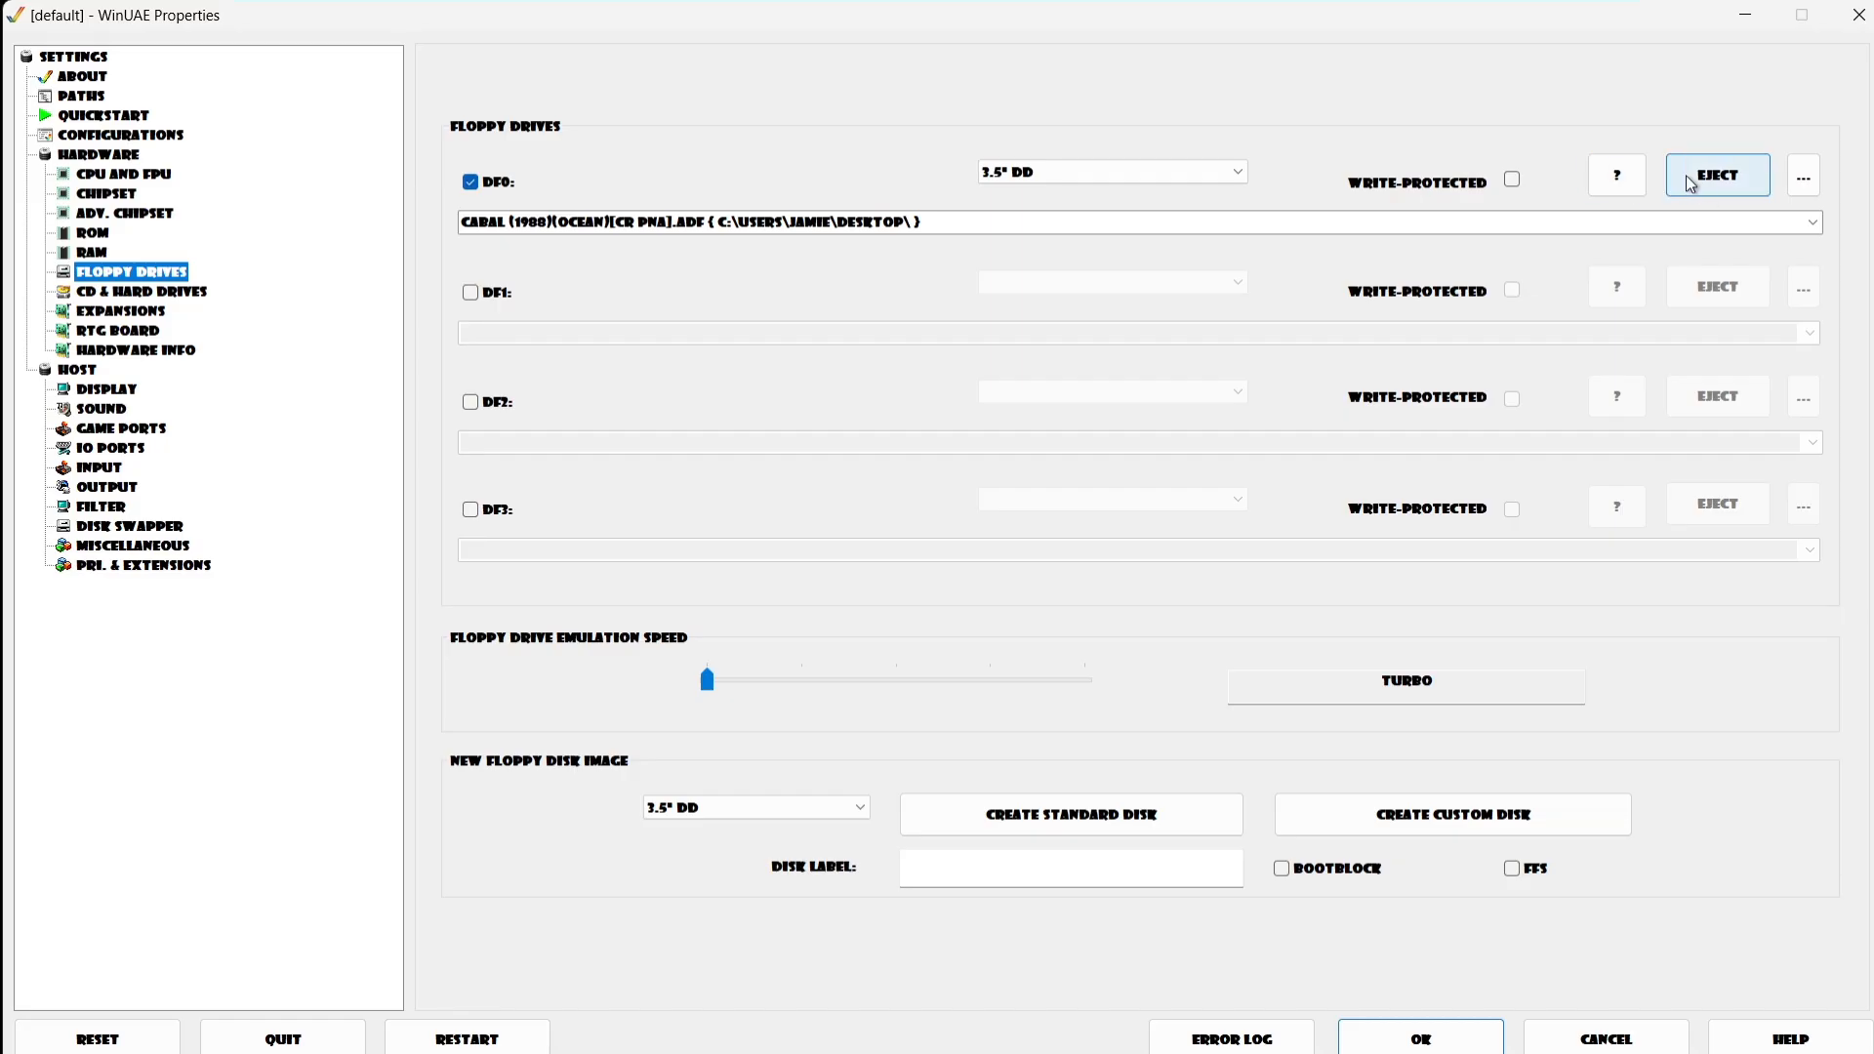
click(1714, 184)
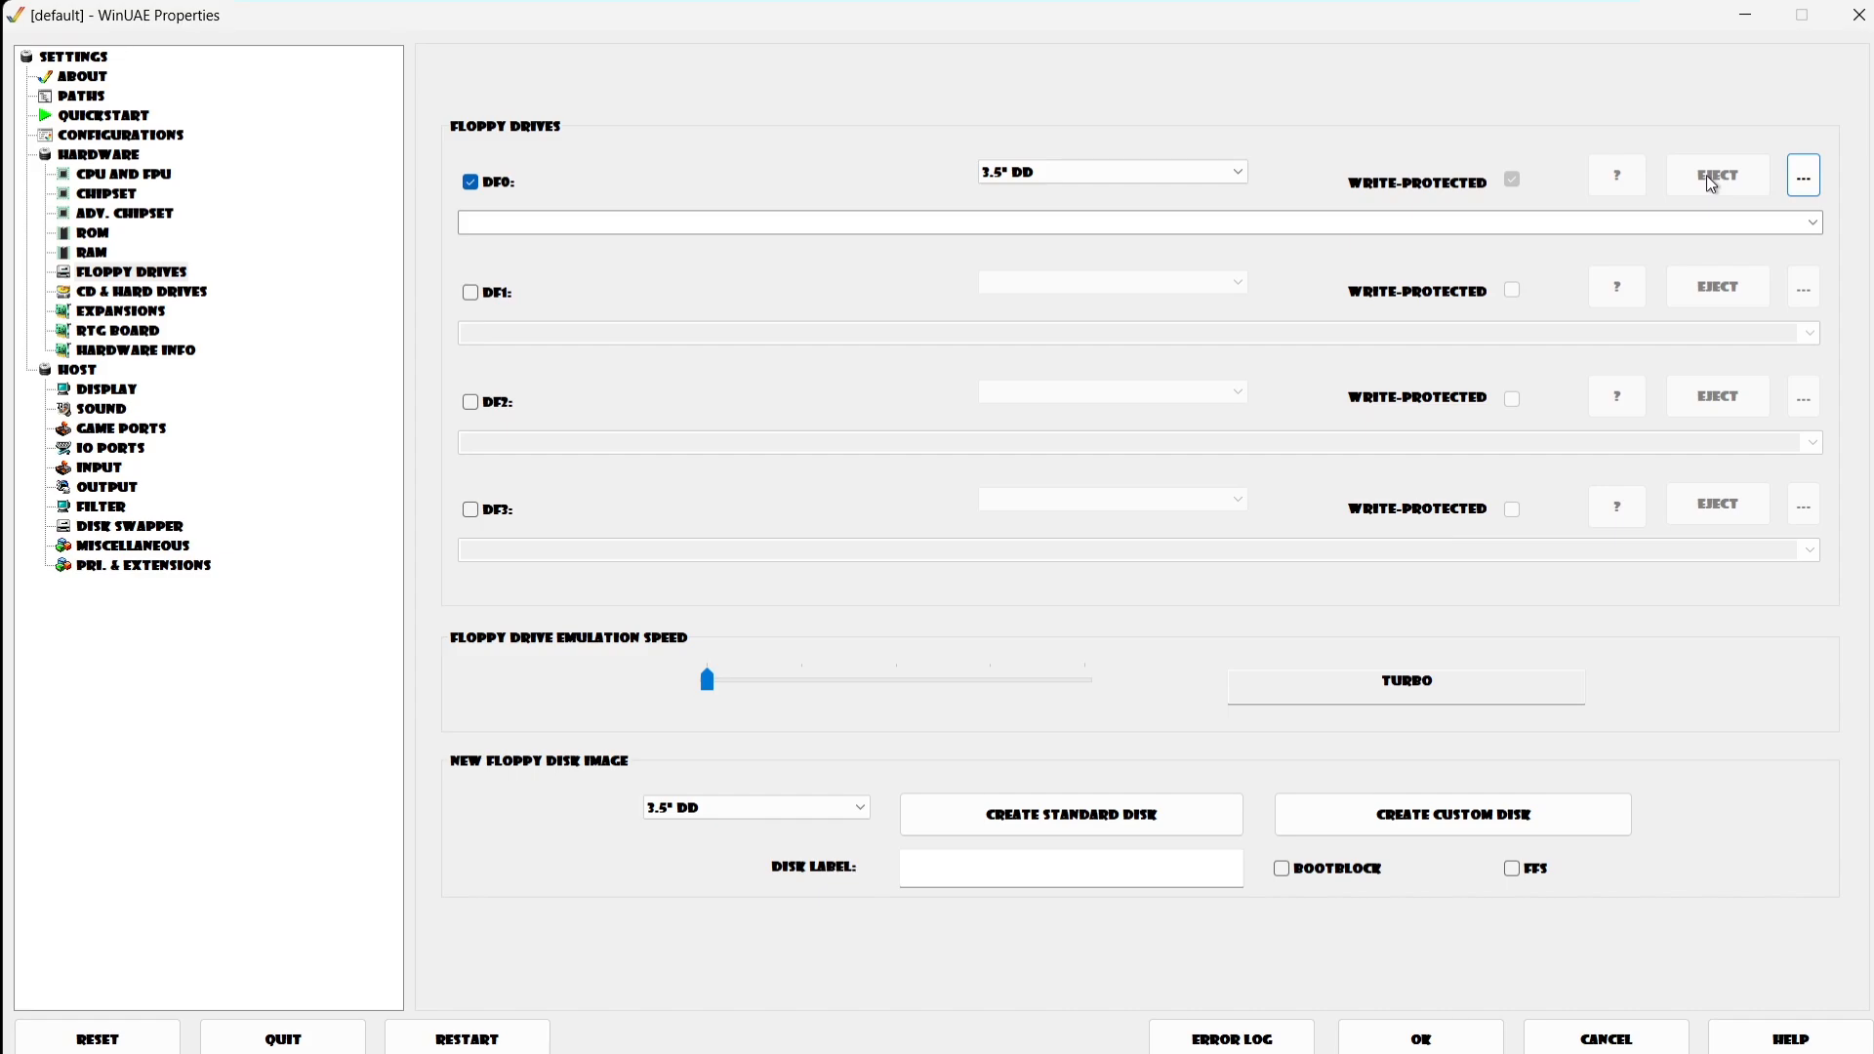
- Save the settings with the empty floppy drive to the Default configuration
click(155, 141)
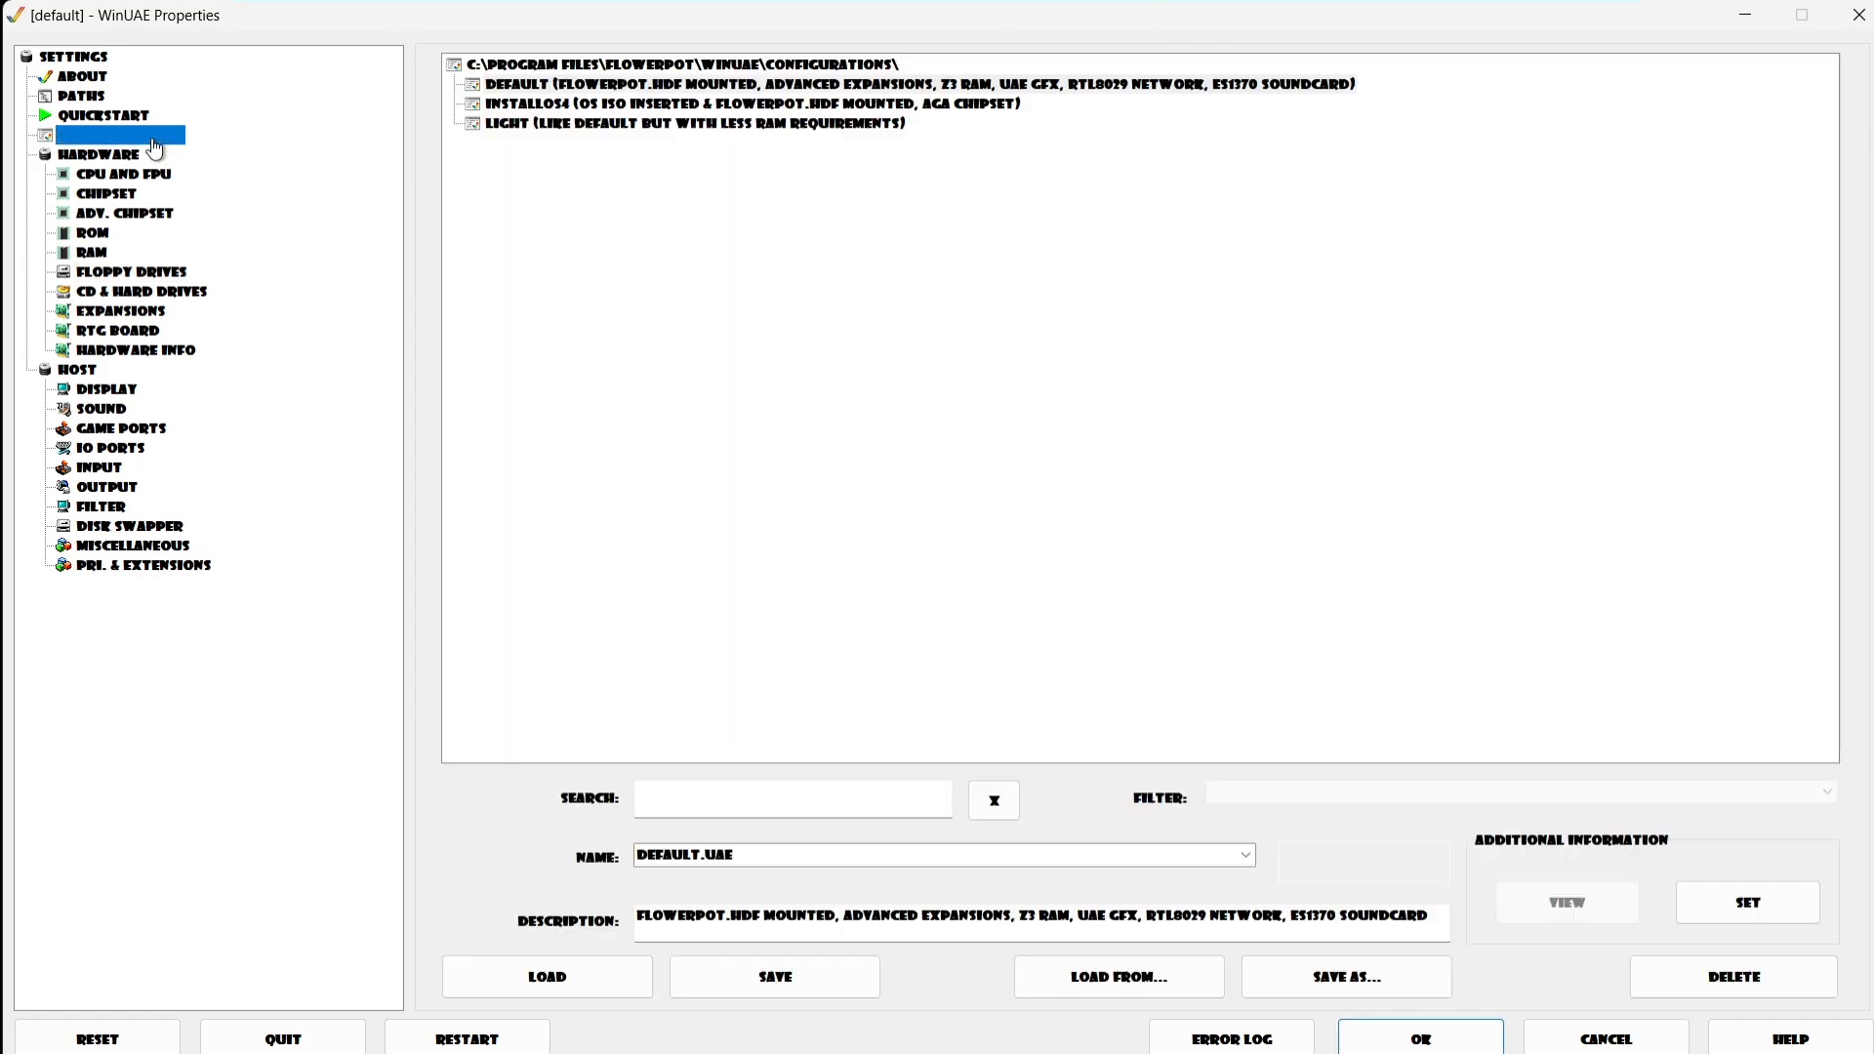
click(713, 85)
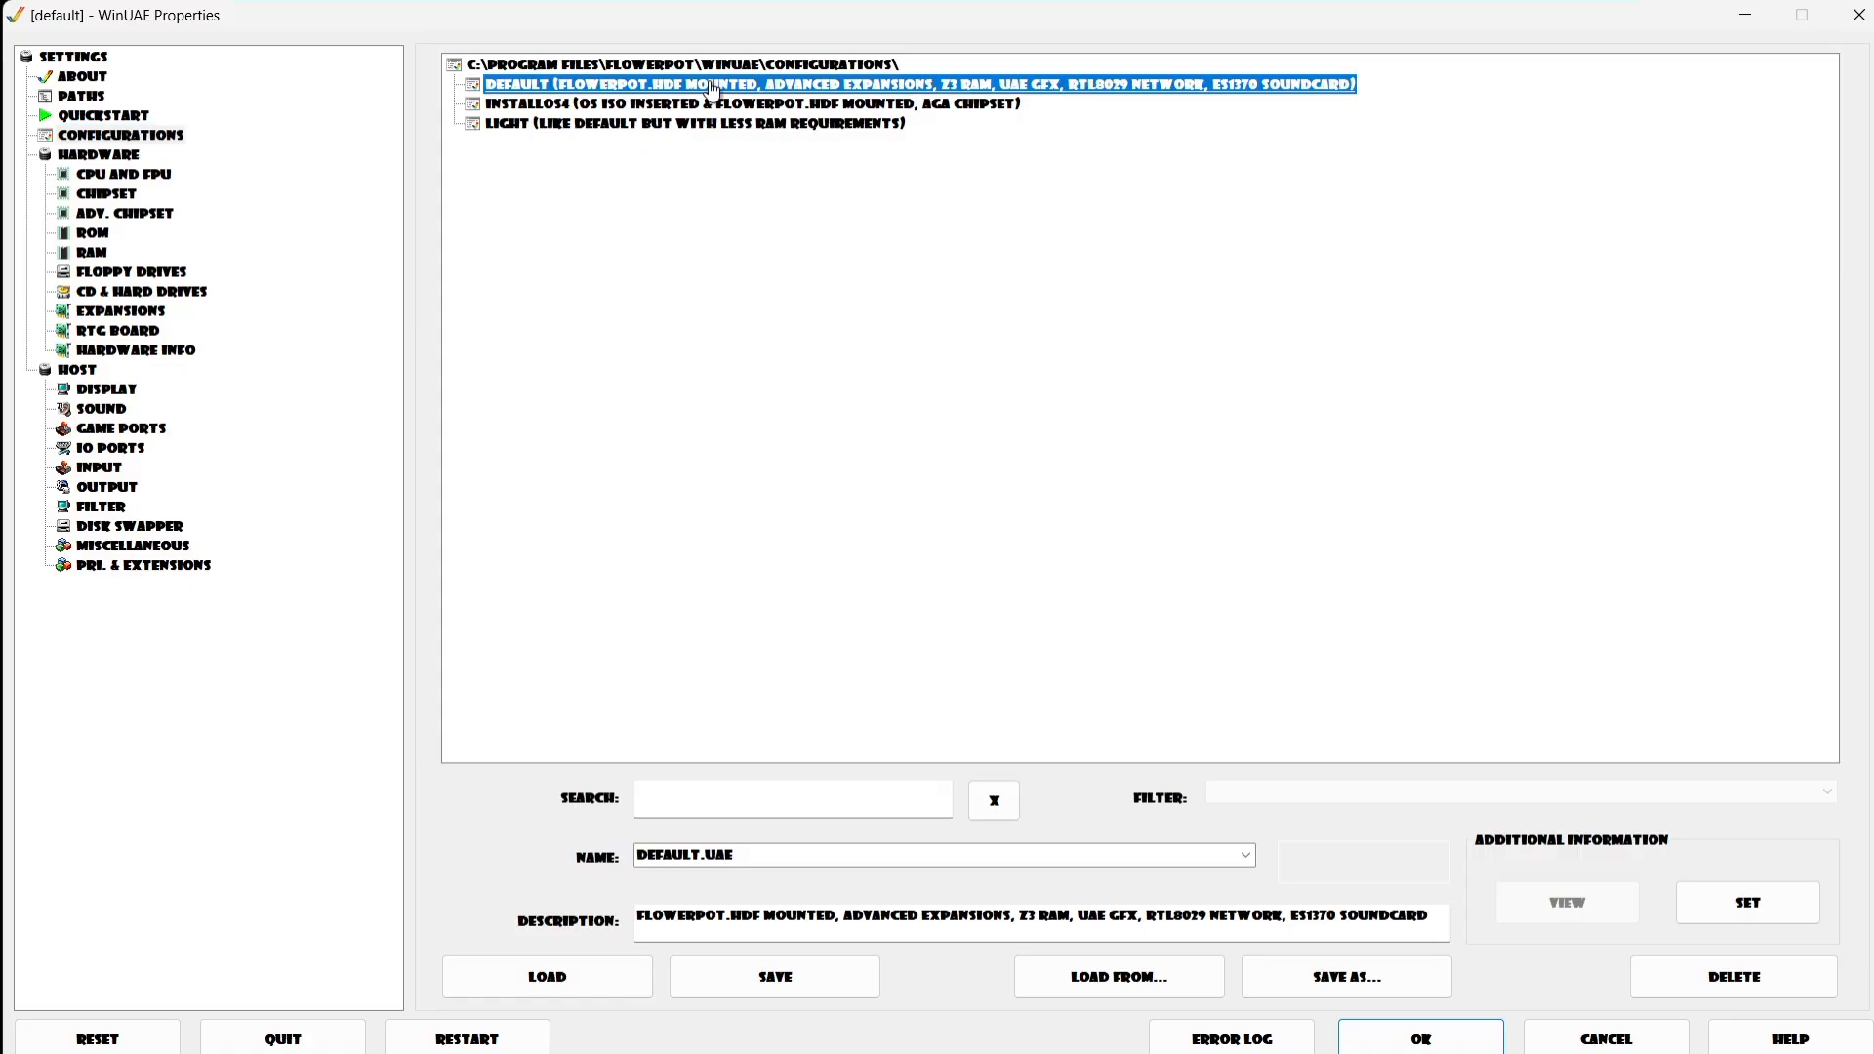
click(816, 982)
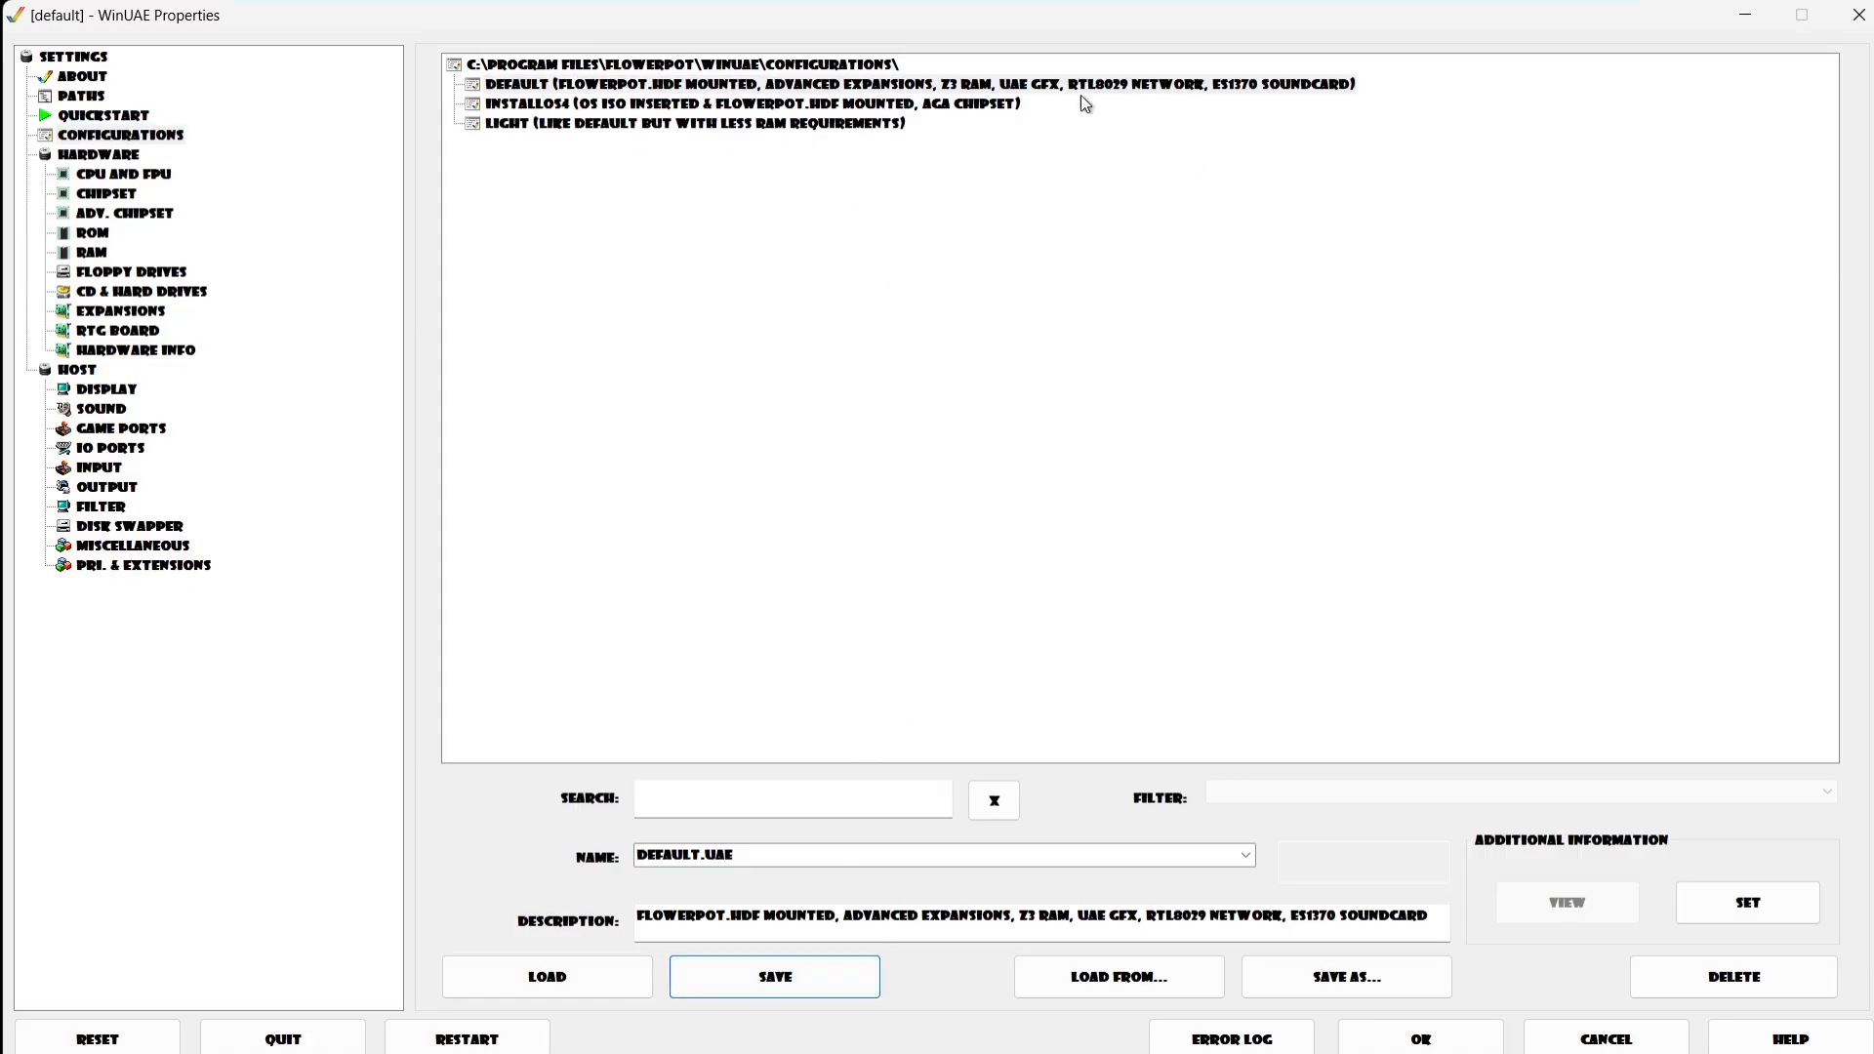